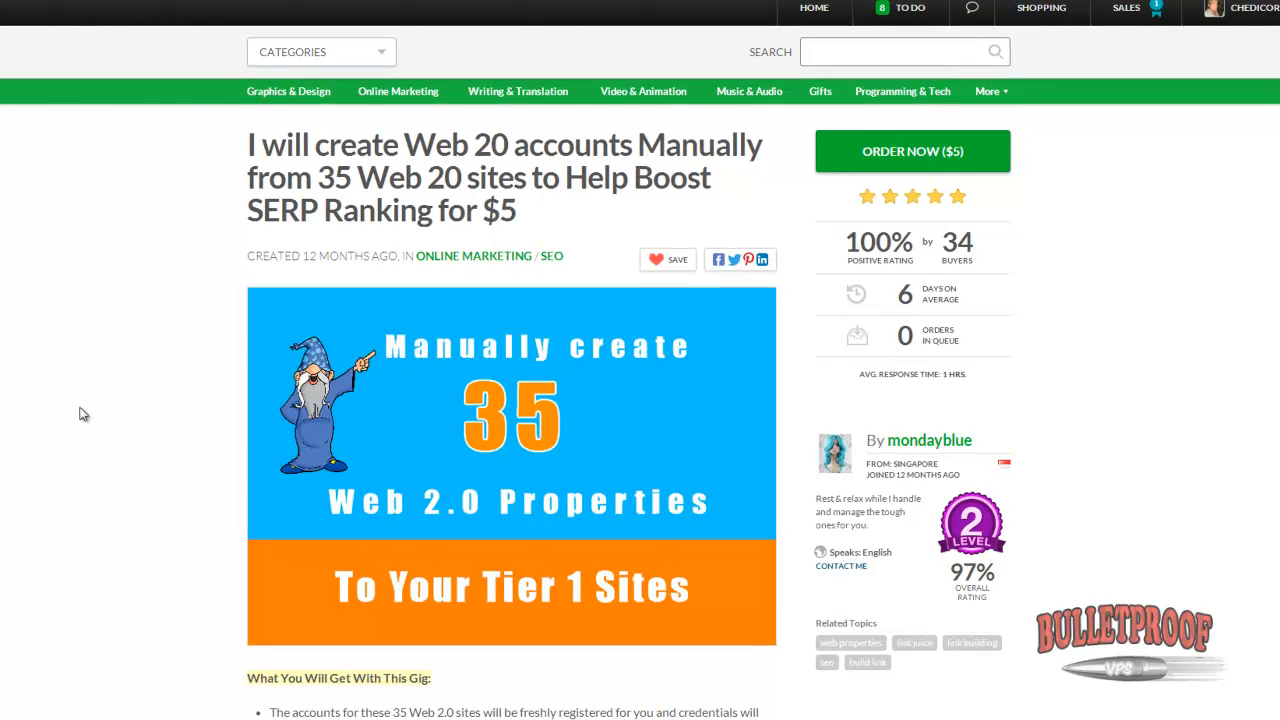
Examine the Web 2.0 accounts gig and the SEO Tools VPS plans, including their prices, hardware and pre-installed tools
{"action": "scroll", "coordinate": [80, 414], "scroll_direction": "down", "scroll_amount": 1}
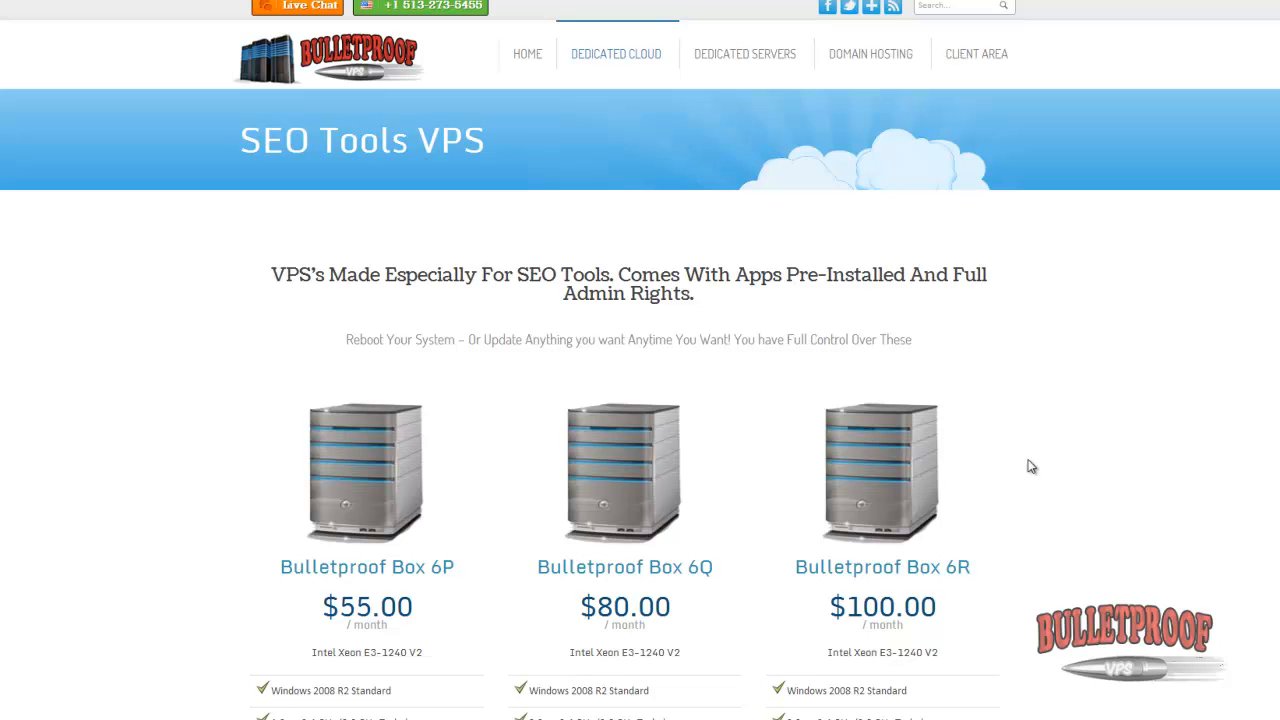
{"action": "mouse_move", "coordinate": [620, 60]}
{"action": "scroll", "coordinate": [1095, 432], "scroll_direction": "down", "scroll_amount": 1}
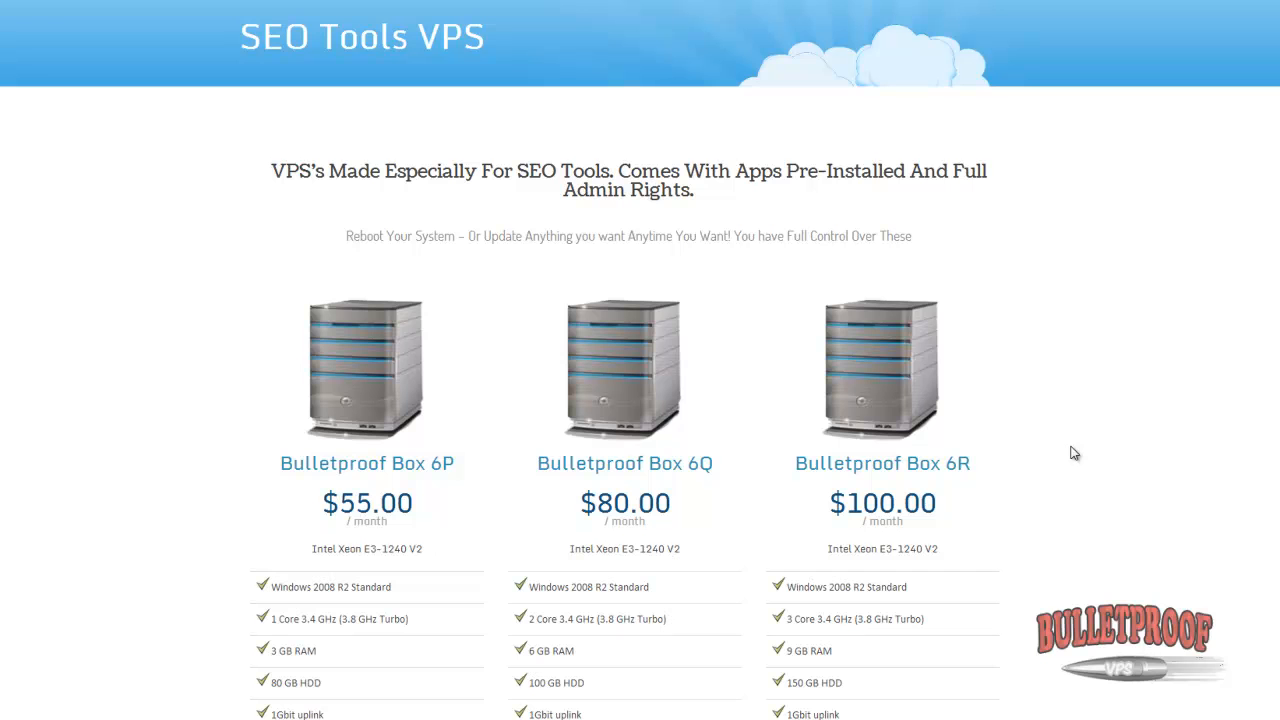
{"action": "scroll", "coordinate": [1072, 509], "scroll_direction": "down", "scroll_amount": 2}
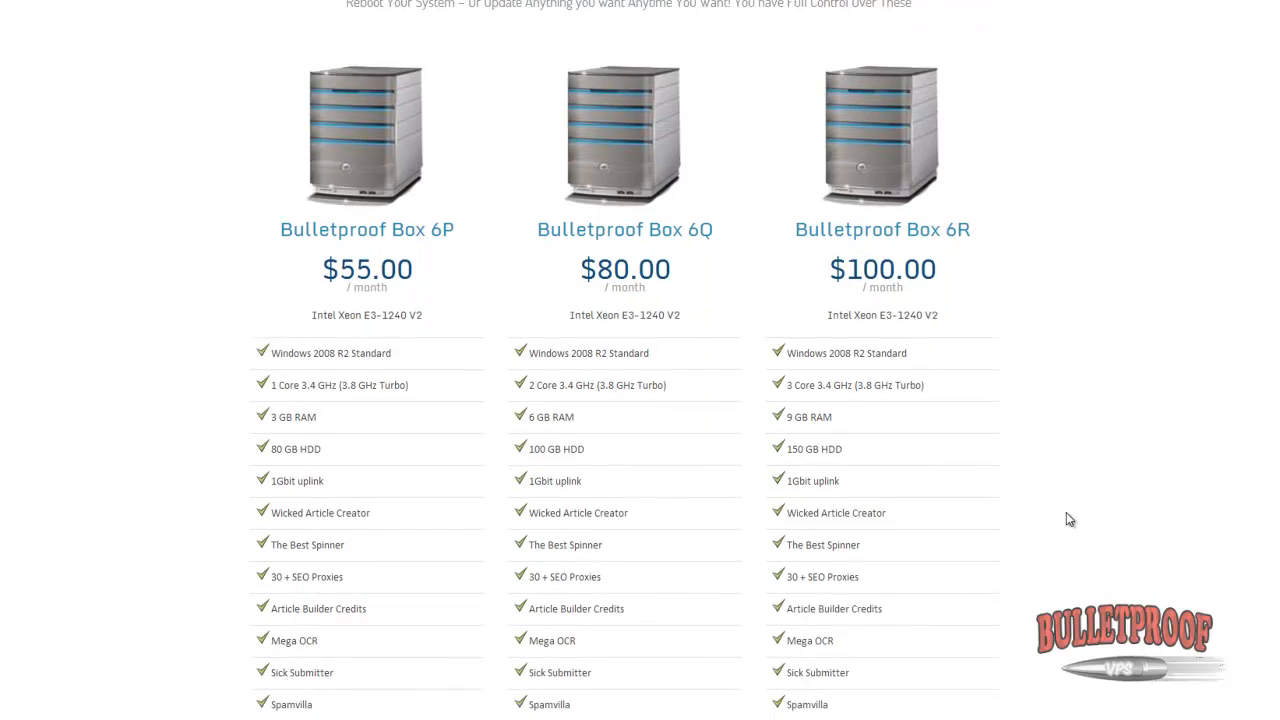
{"action": "scroll", "coordinate": [1069, 519], "scroll_direction": "down", "scroll_amount": 1}
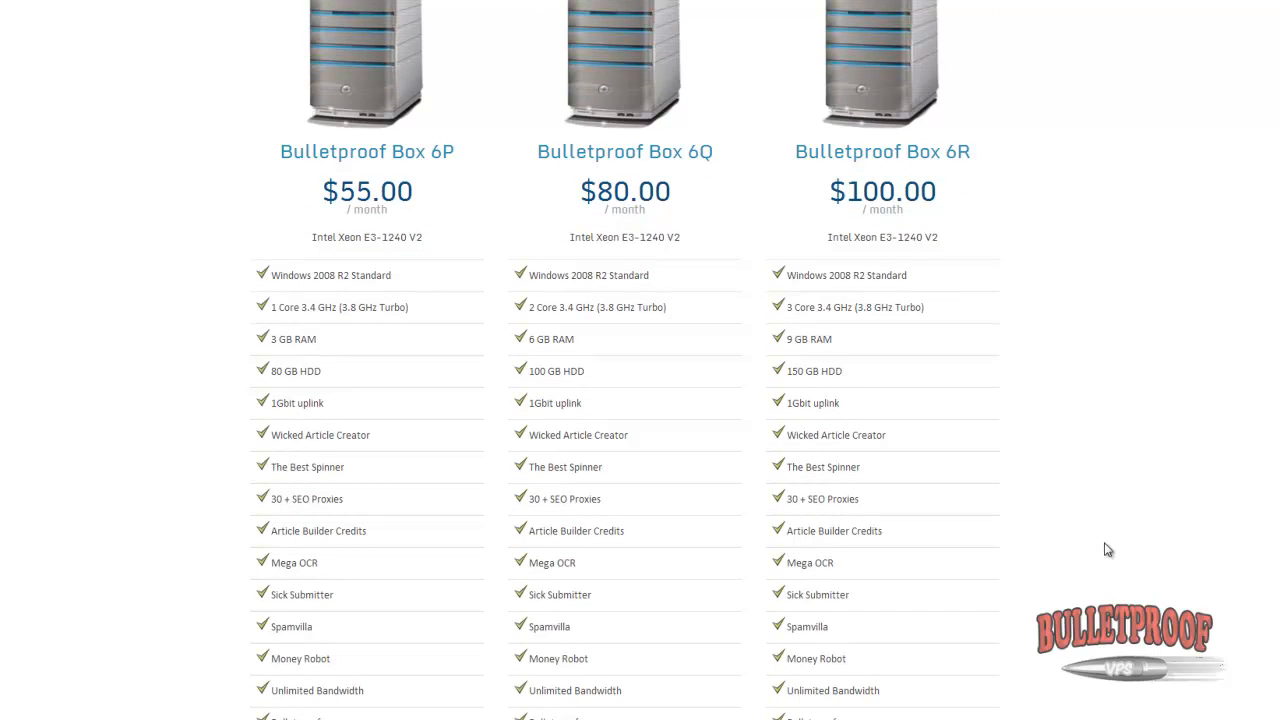
{"action": "scroll", "coordinate": [1104, 543], "scroll_direction": "down", "scroll_amount": 1}
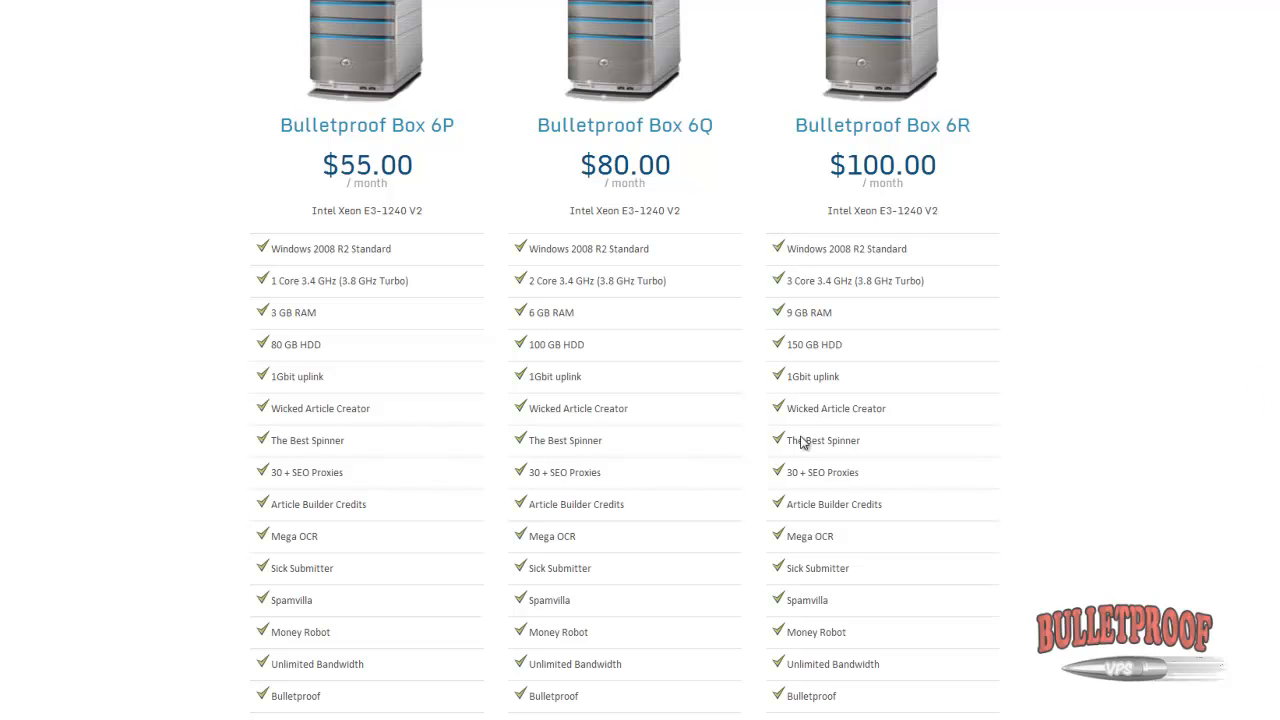
{"action": "left_click_drag", "start_coordinate": [606, 547], "coordinate": [536, 544]}
{"action": "left_click_drag", "start_coordinate": [600, 600], "coordinate": [528, 600]}
{"action": "left_click", "coordinate": [1206, 428]}
{"action": "scroll", "coordinate": [1131, 494], "scroll_direction": "up", "scroll_amount": 2}
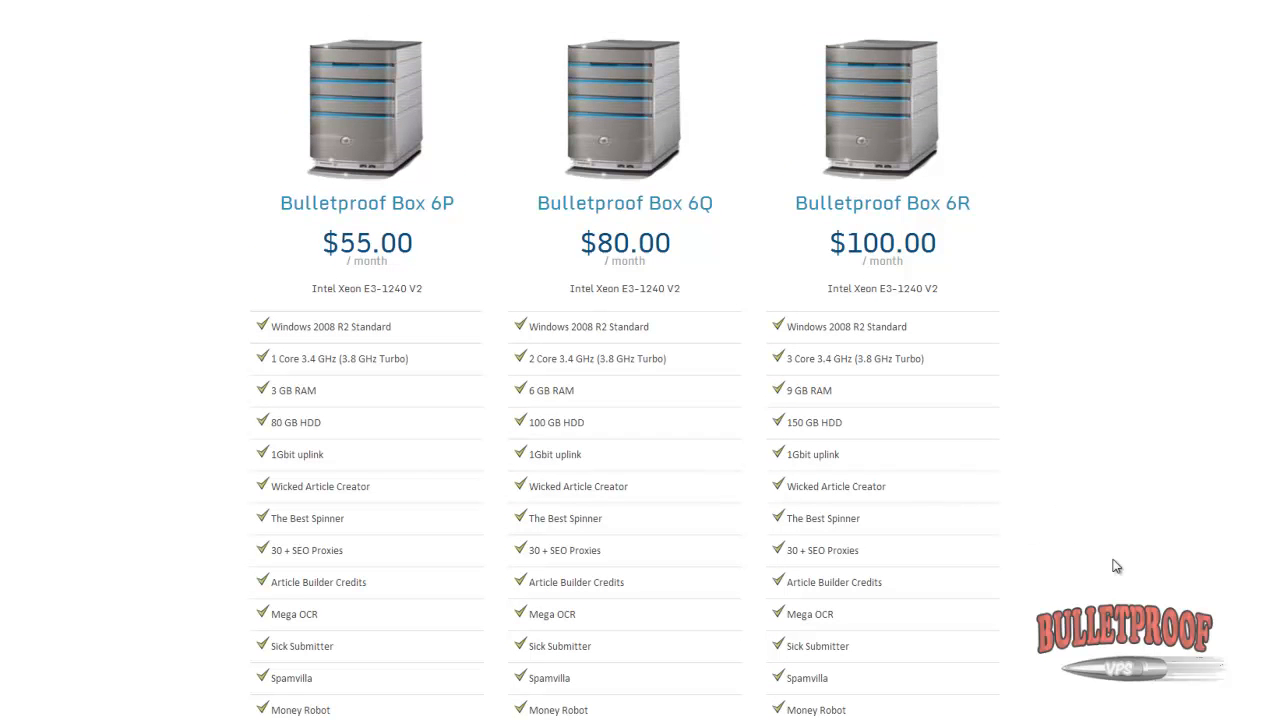
{"action": "scroll", "coordinate": [1105, 573], "scroll_direction": "up", "scroll_amount": 5}
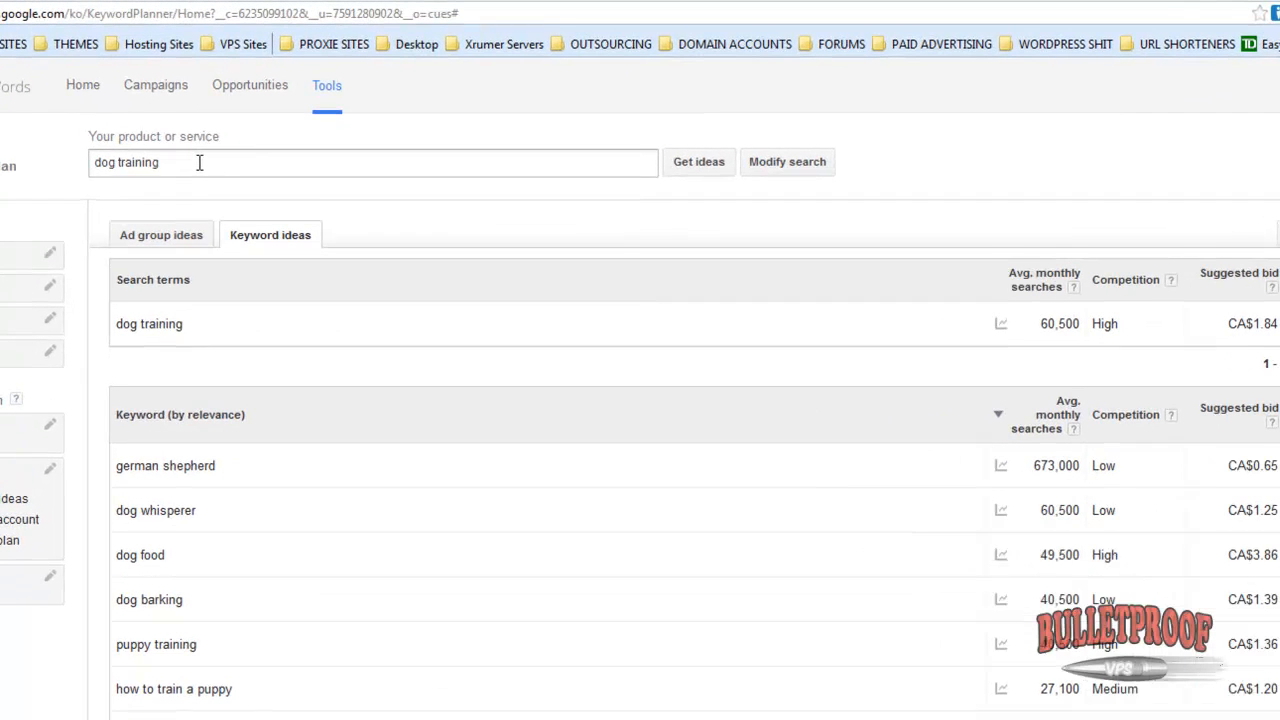
{"action": "left_click_drag", "start_coordinate": [163, 126], "coordinate": [72, 125]}
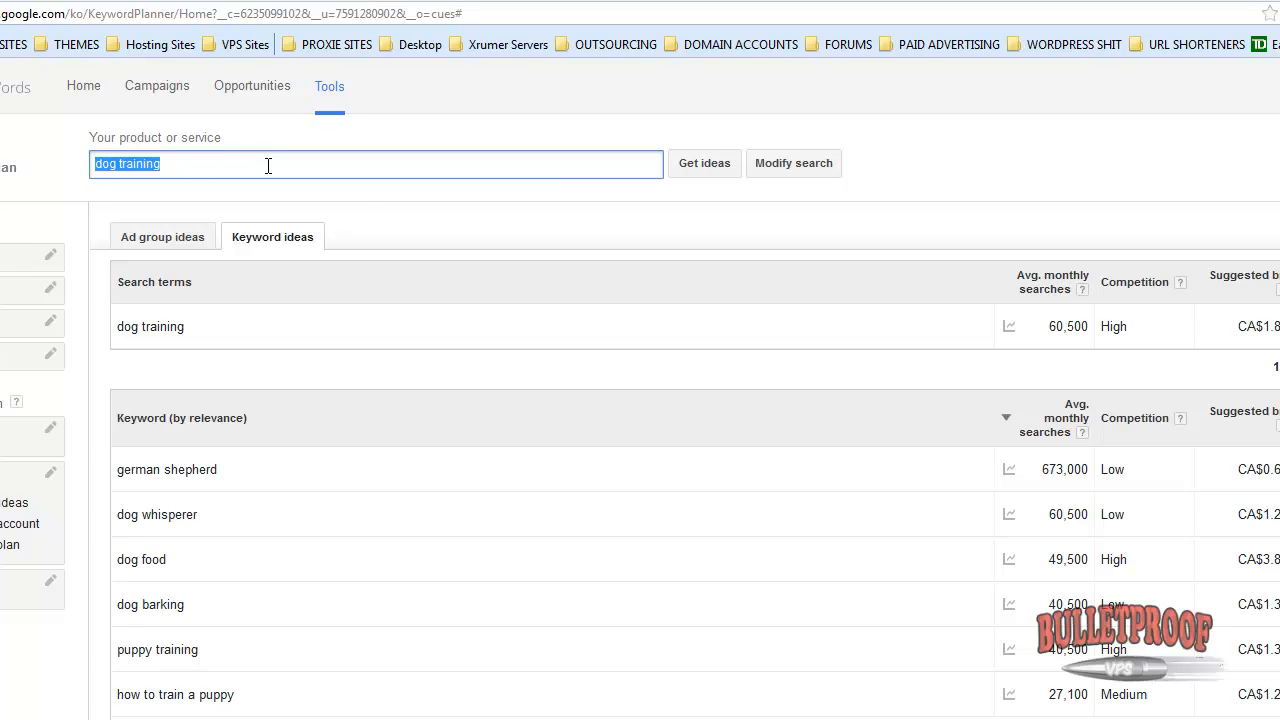
{"action": "left_click", "coordinate": [322, 86]}
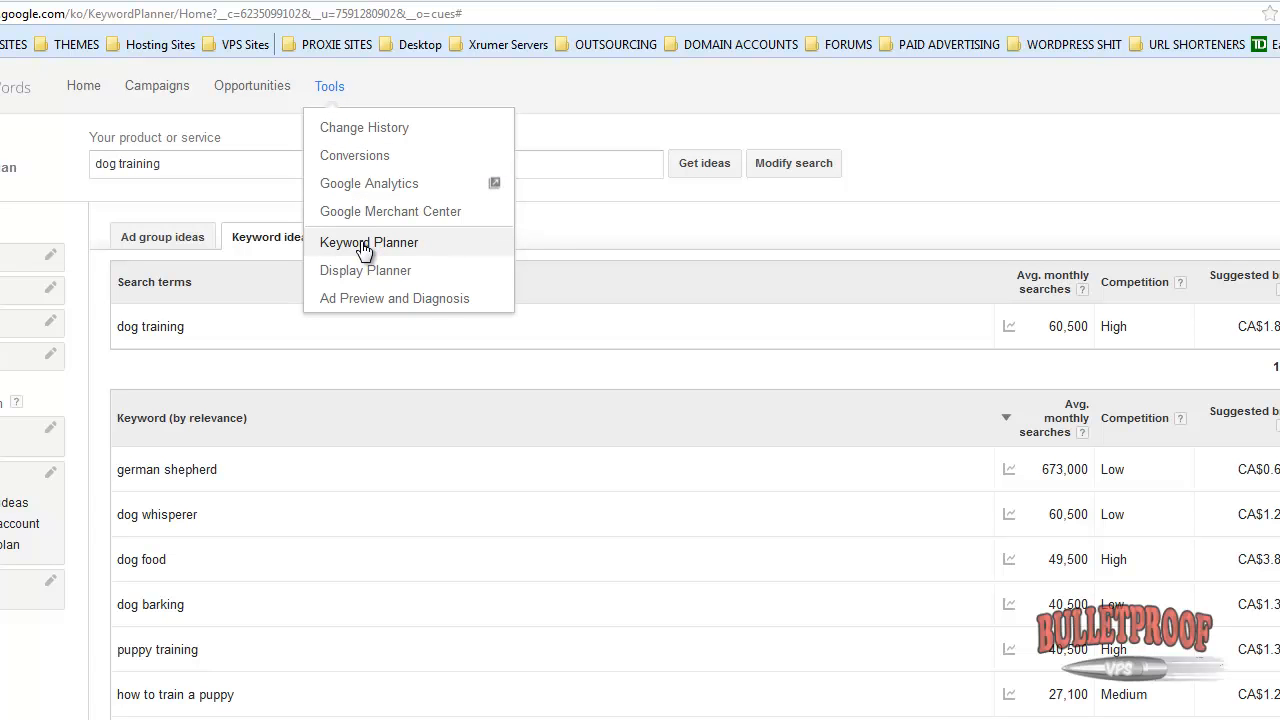
{"action": "left_click", "coordinate": [574, 205]}
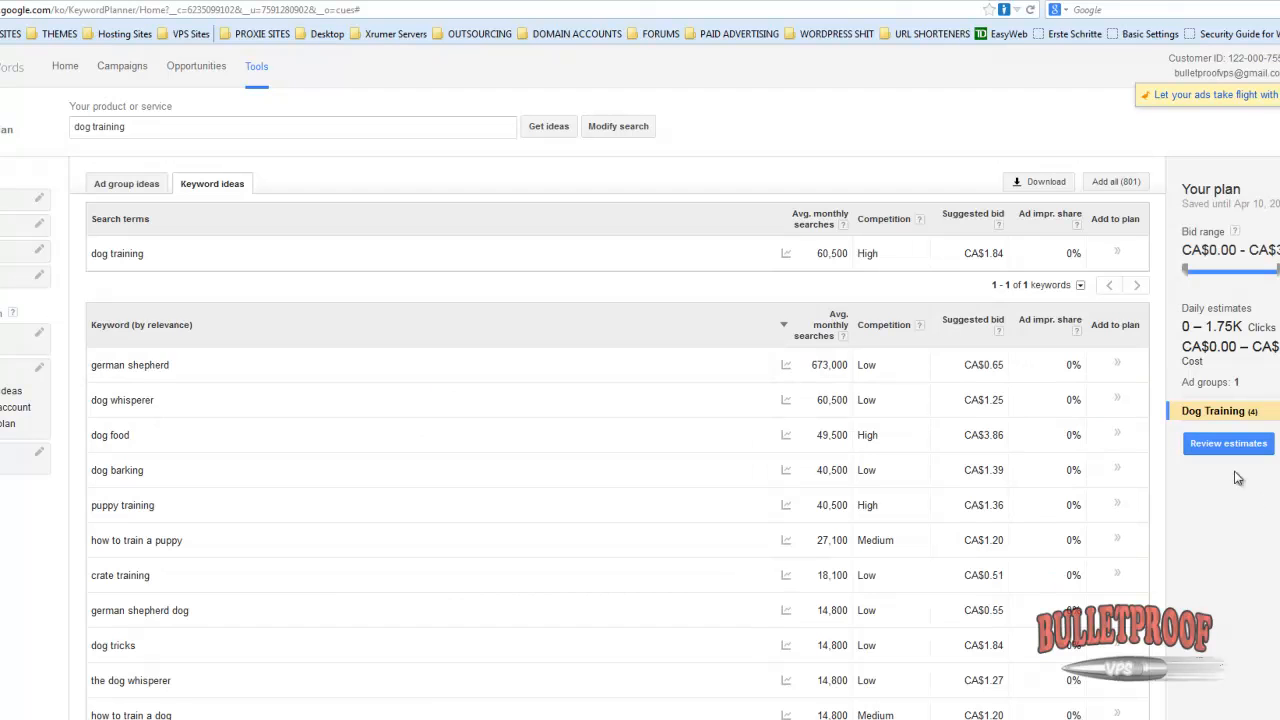
Sort the dog training keyword ideas by competition, and re-sort them by average monthly searches in descending order
{"action": "scroll", "coordinate": [940, 362], "scroll_direction": "down", "scroll_amount": 1}
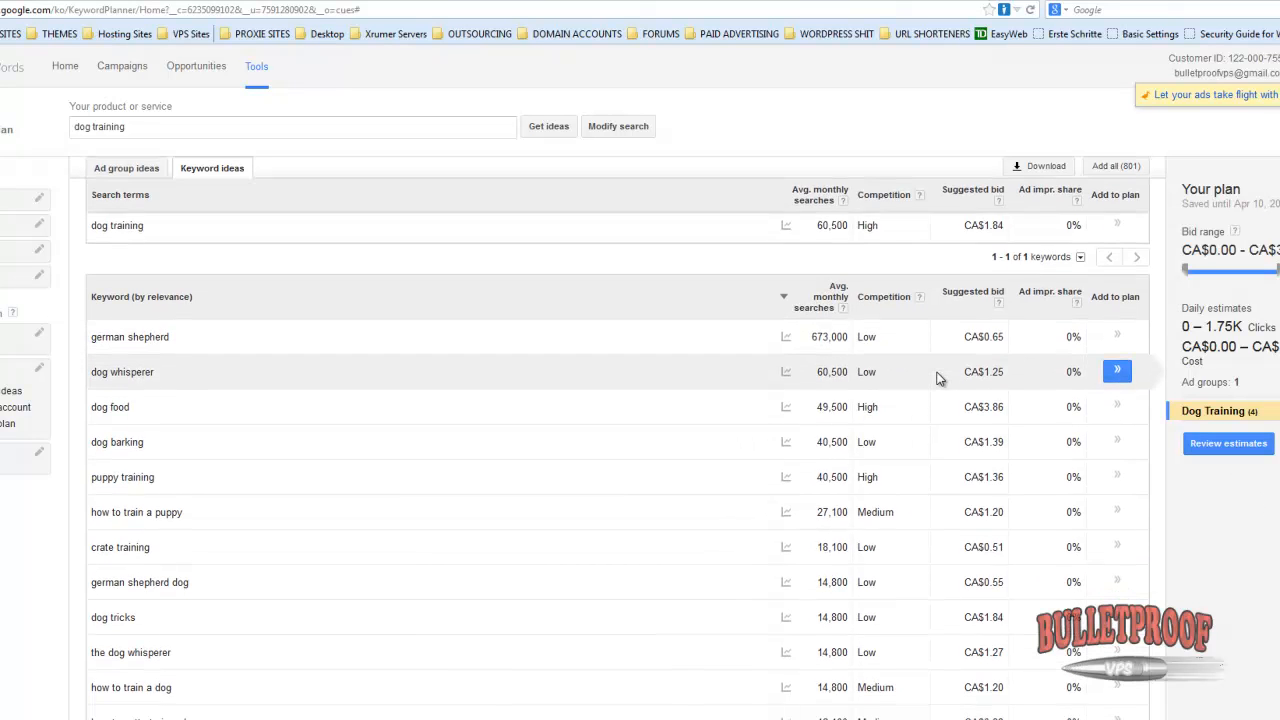
{"action": "scroll", "coordinate": [937, 378], "scroll_direction": "down", "scroll_amount": 1}
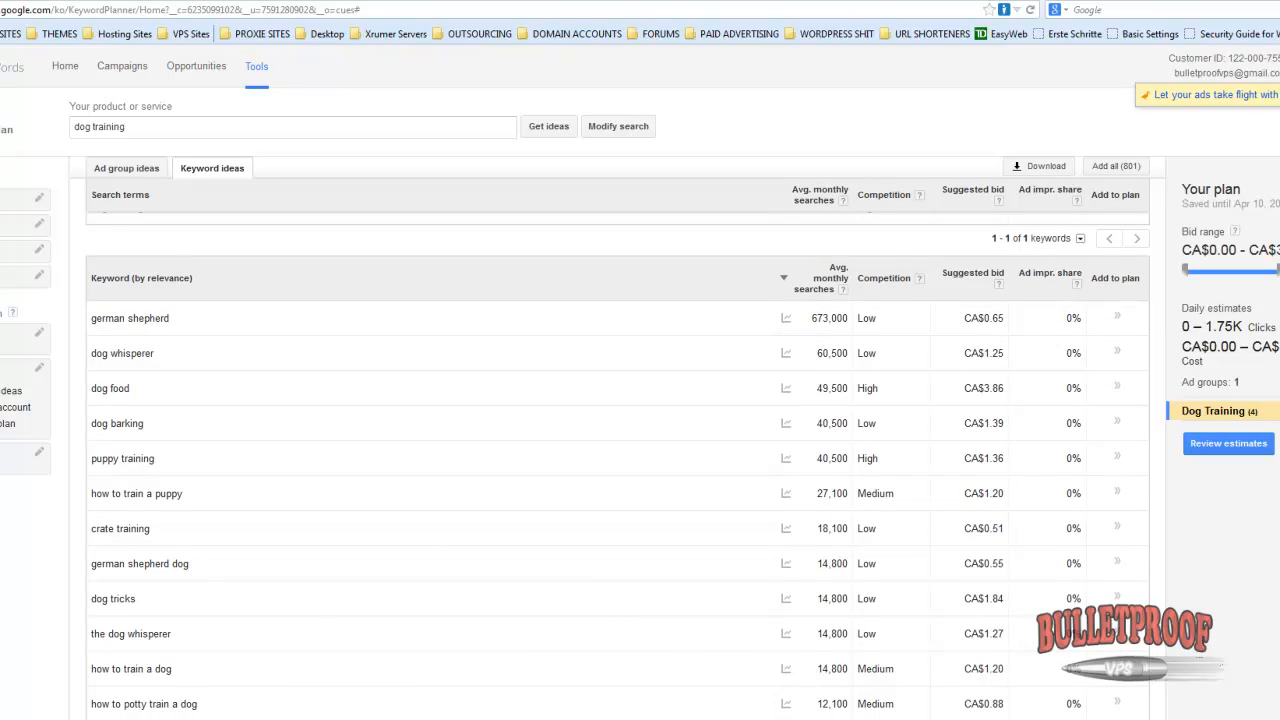
{"action": "left_click", "coordinate": [897, 280]}
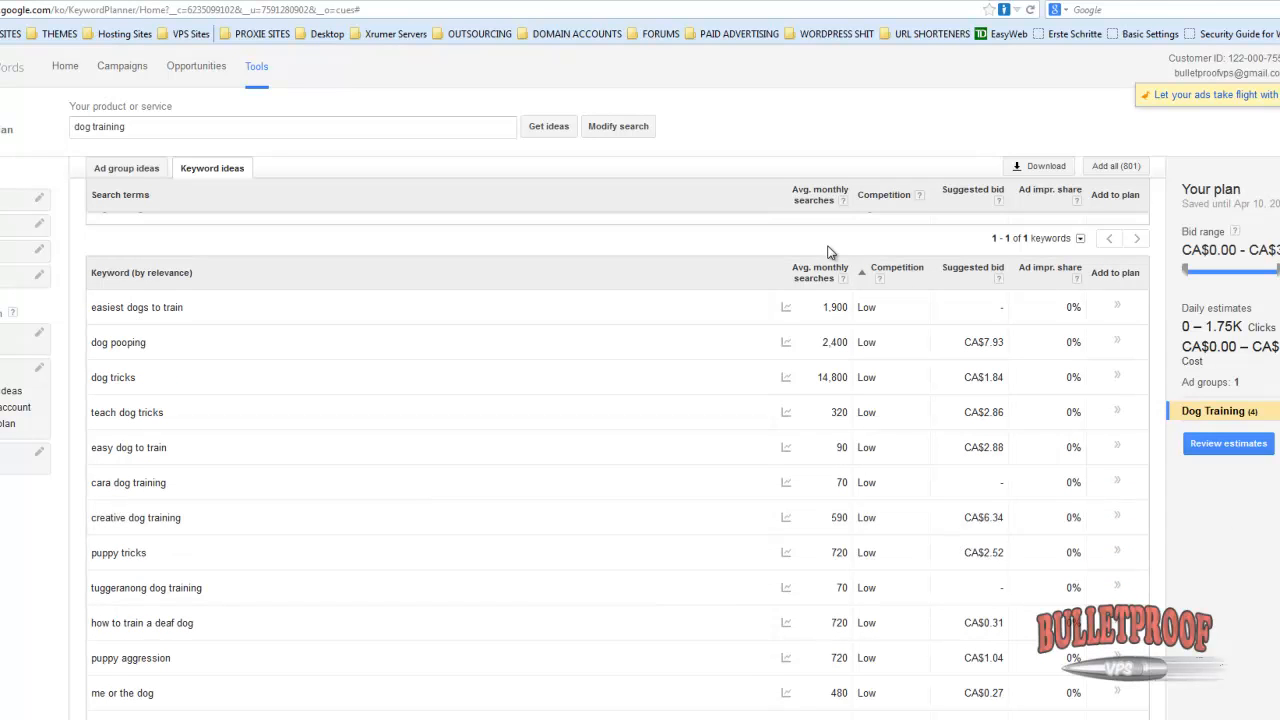
{"action": "left_click", "coordinate": [817, 278]}
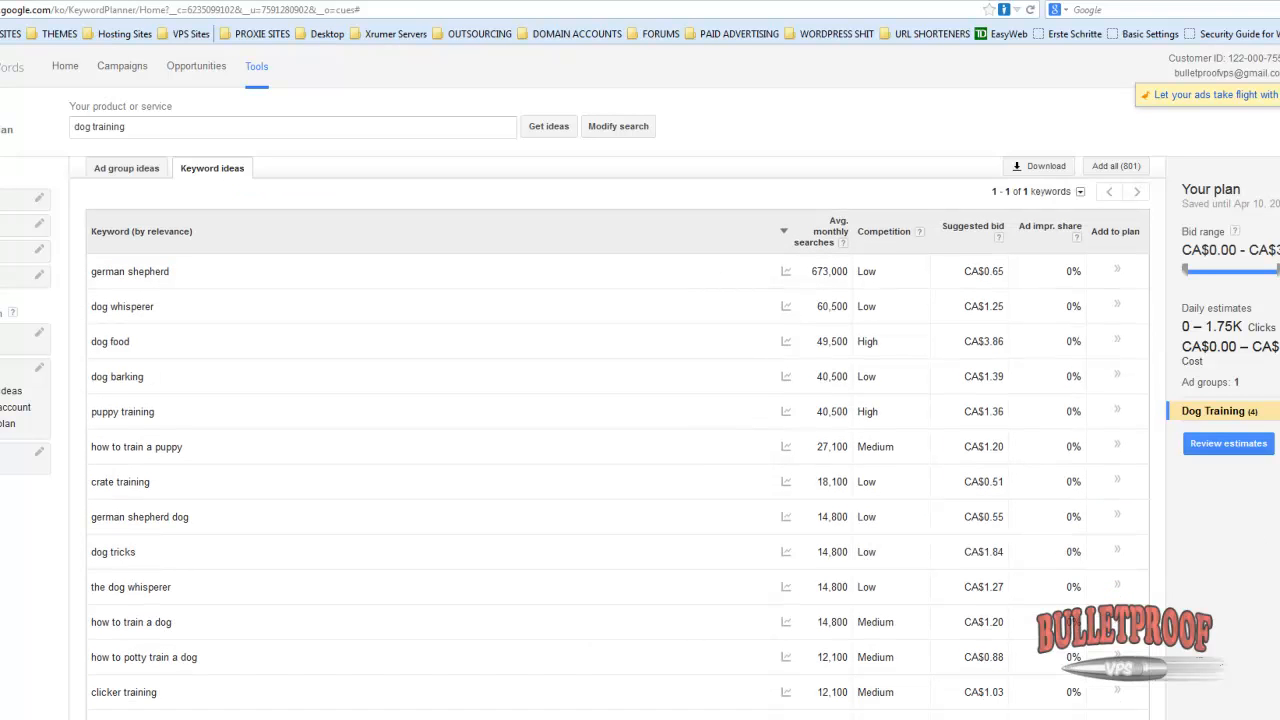
Add the keywords "how to train a dog", "how to train a puppy", "puppy training" and "training a puppy" to the plan
{"action": "scroll", "coordinate": [600, 450], "scroll_direction": "down", "scroll_amount": 1}
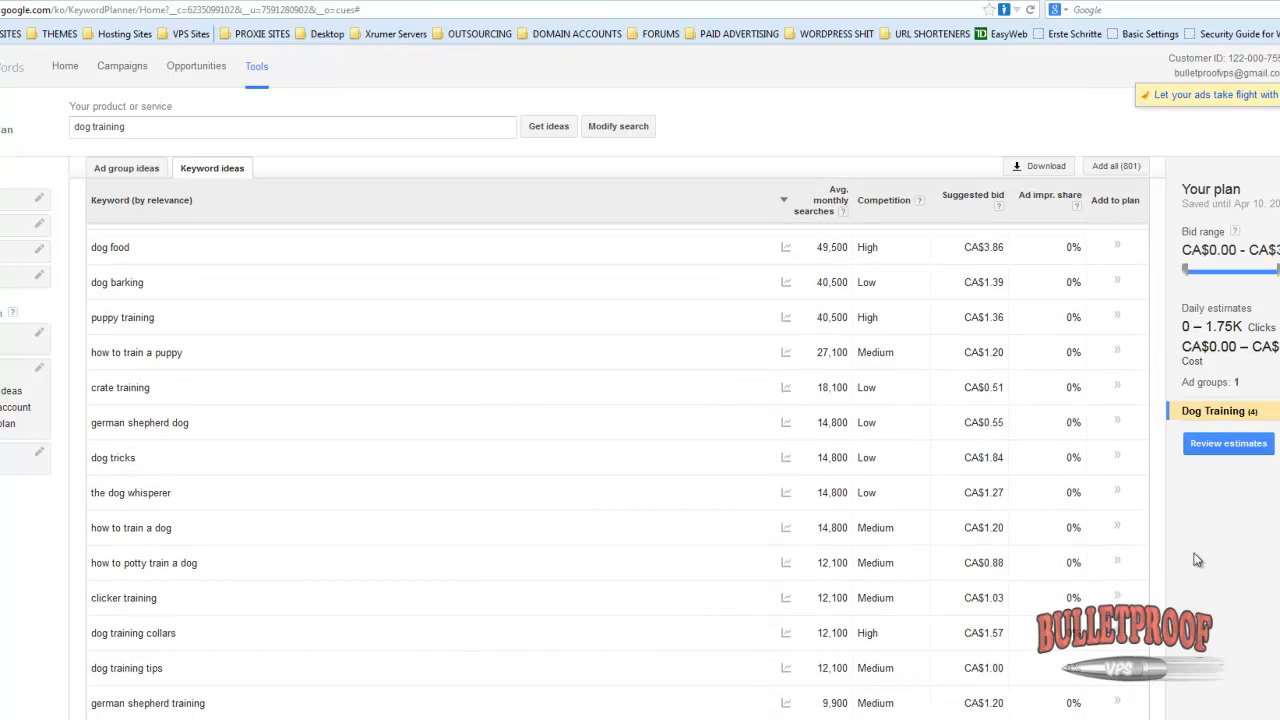
{"action": "left_click", "coordinate": [1118, 529]}
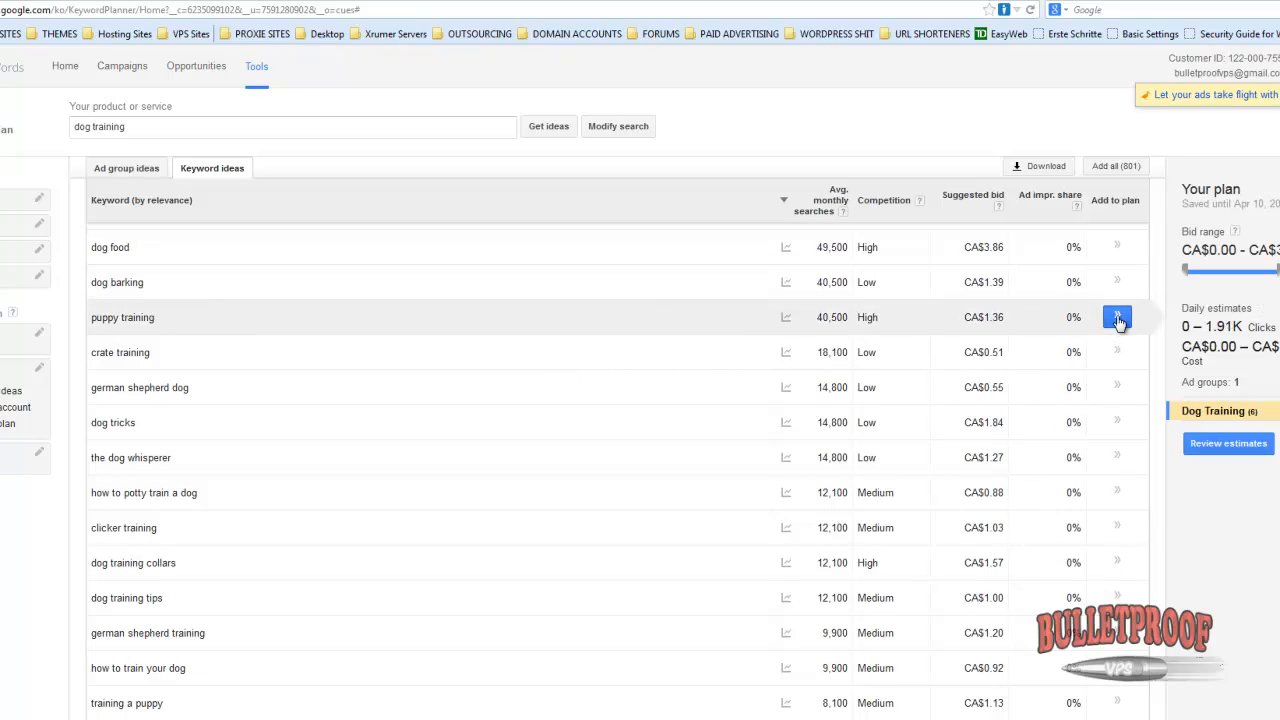
{"action": "scroll", "coordinate": [1095, 486], "scroll_direction": "down", "scroll_amount": 2}
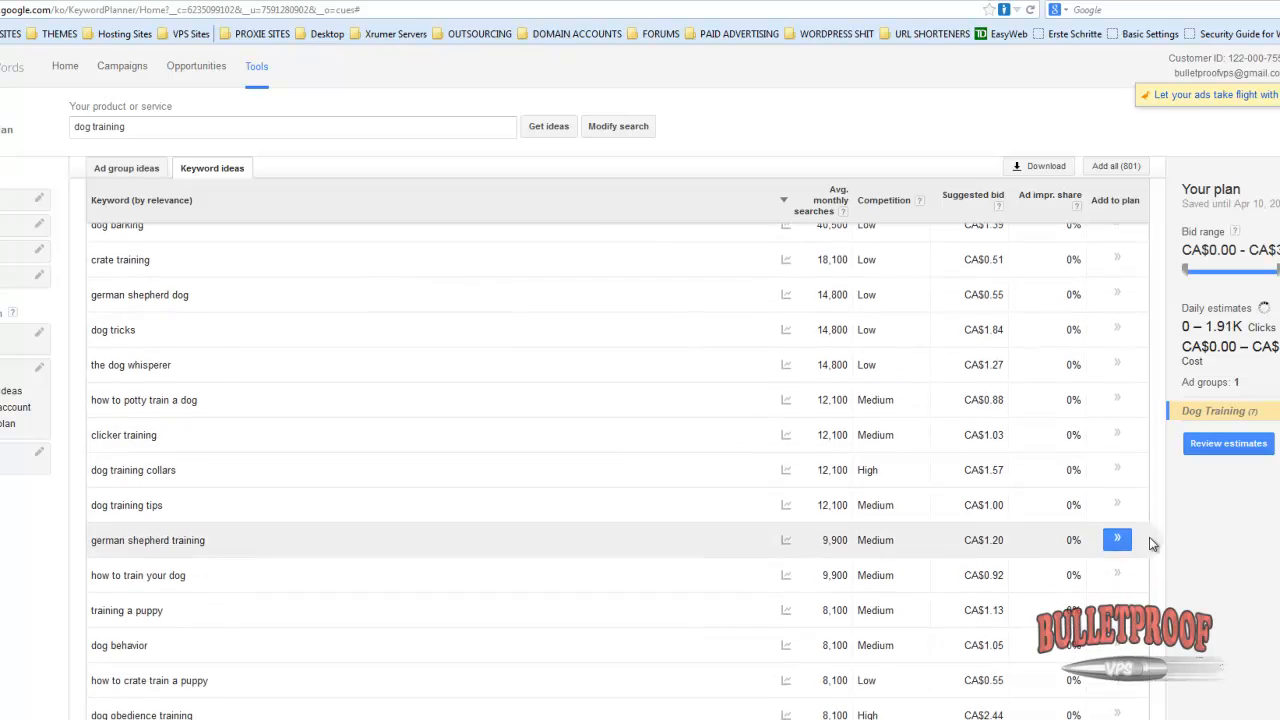
{"action": "scroll", "coordinate": [1072, 515], "scroll_direction": "down", "scroll_amount": 1}
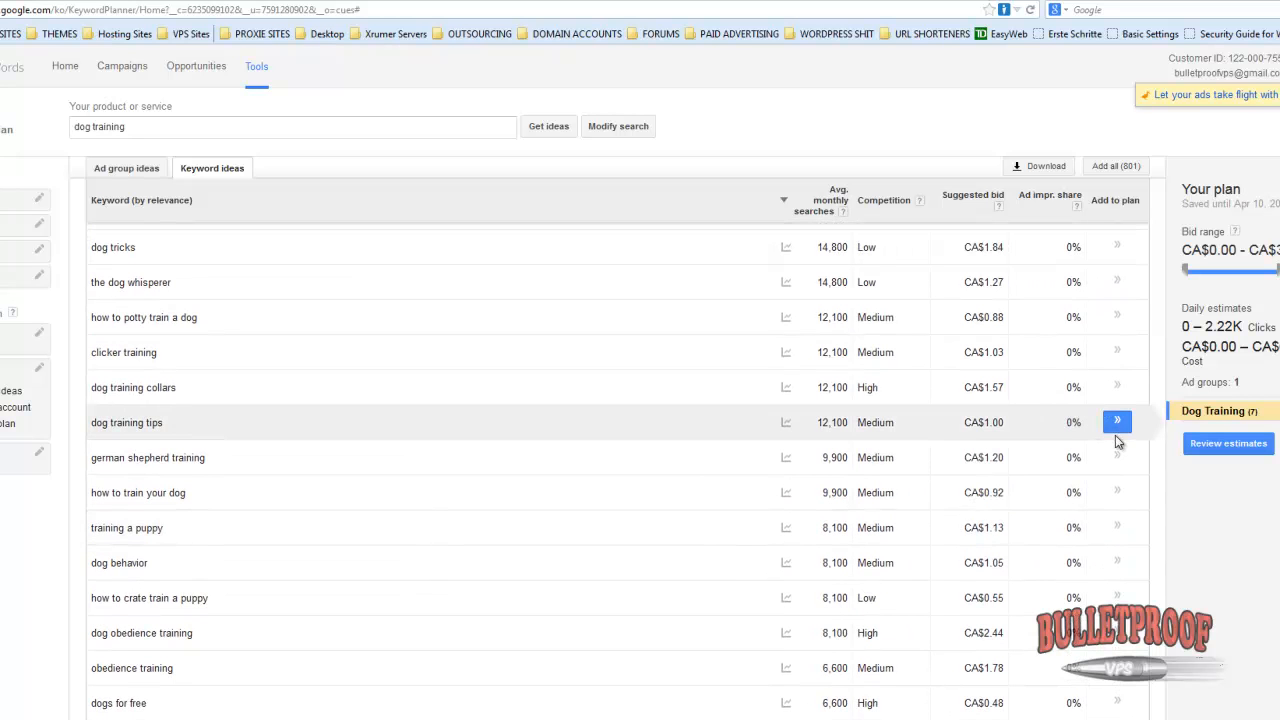
{"action": "scroll", "coordinate": [1106, 509], "scroll_direction": "down", "scroll_amount": 2}
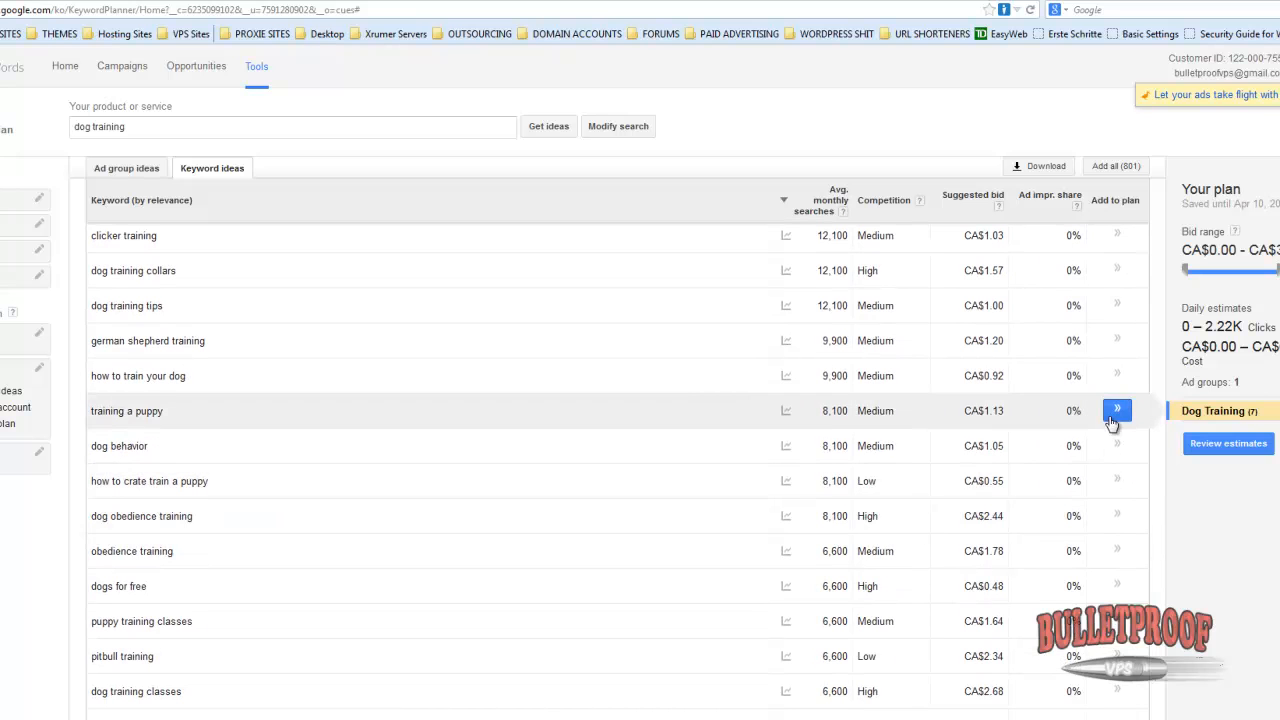
{"action": "left_click", "coordinate": [1113, 416]}
Add the keywords "how to house train a dog", "dog training classes" and "puppy training classes" to the plan
{"action": "scroll", "coordinate": [1080, 530], "scroll_direction": "down", "scroll_amount": 1}
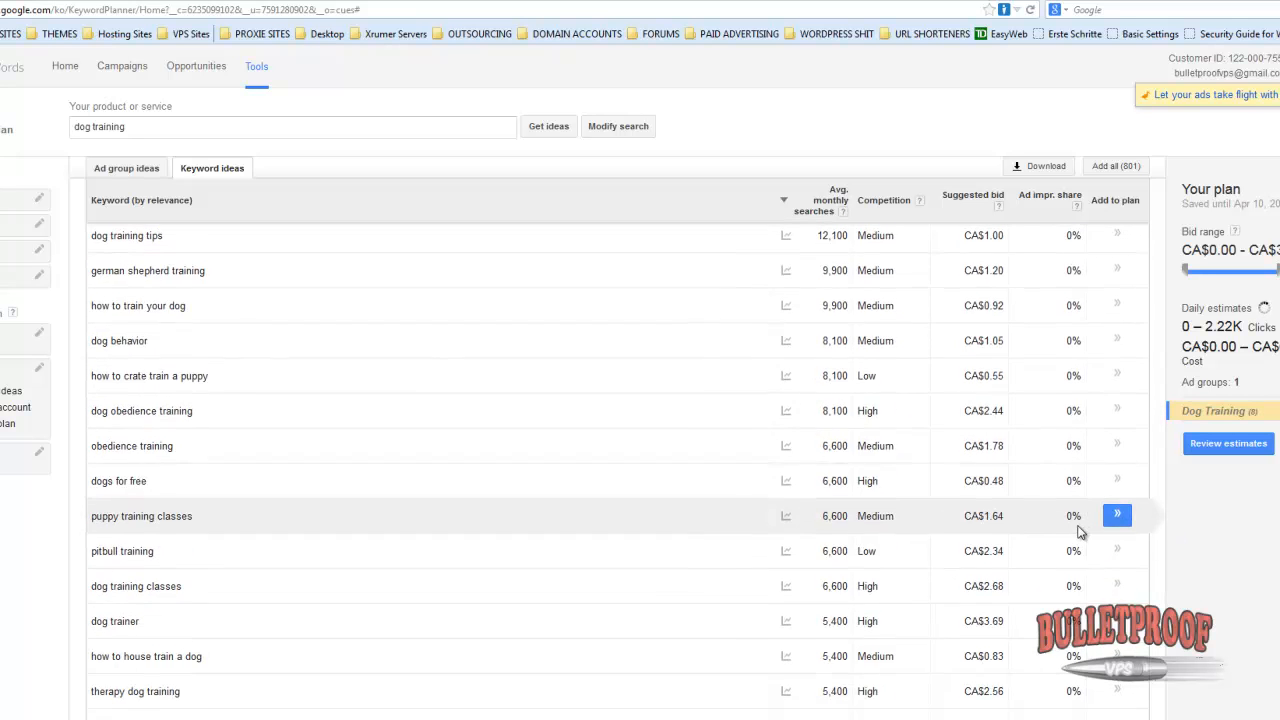
{"action": "scroll", "coordinate": [1080, 532], "scroll_direction": "down", "scroll_amount": 1}
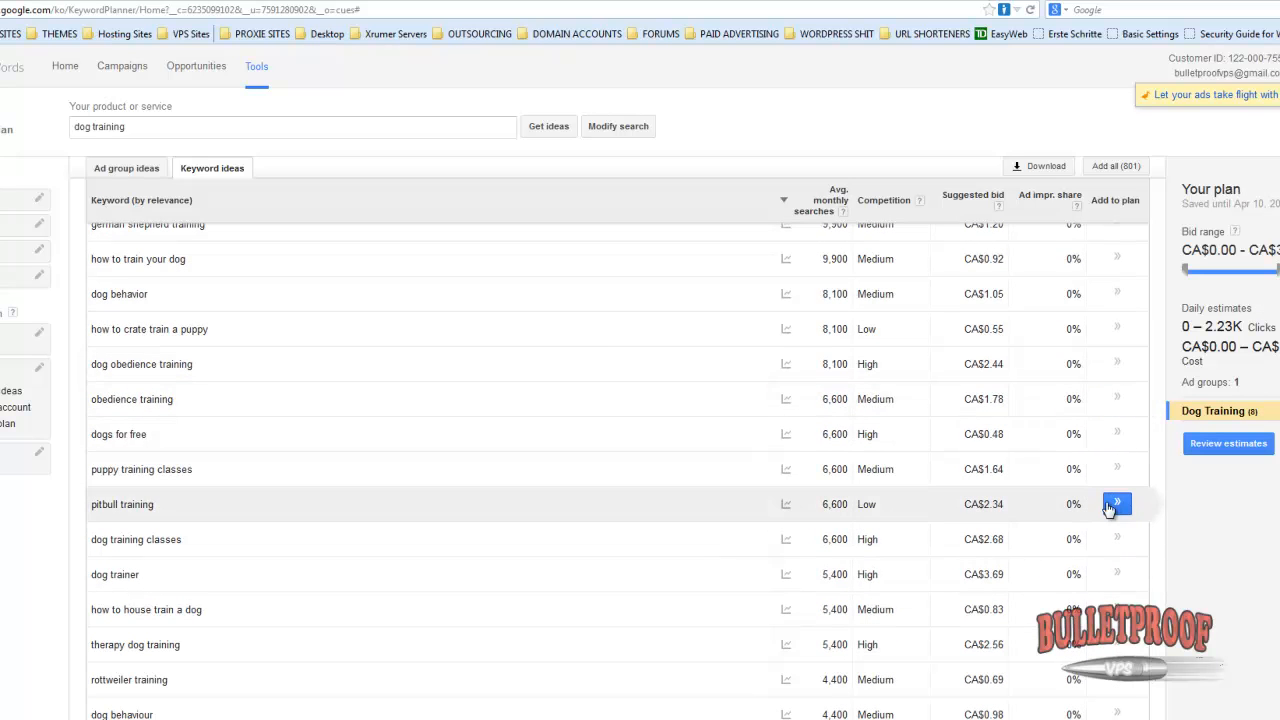
{"action": "scroll", "coordinate": [1120, 535], "scroll_direction": "down", "scroll_amount": 3}
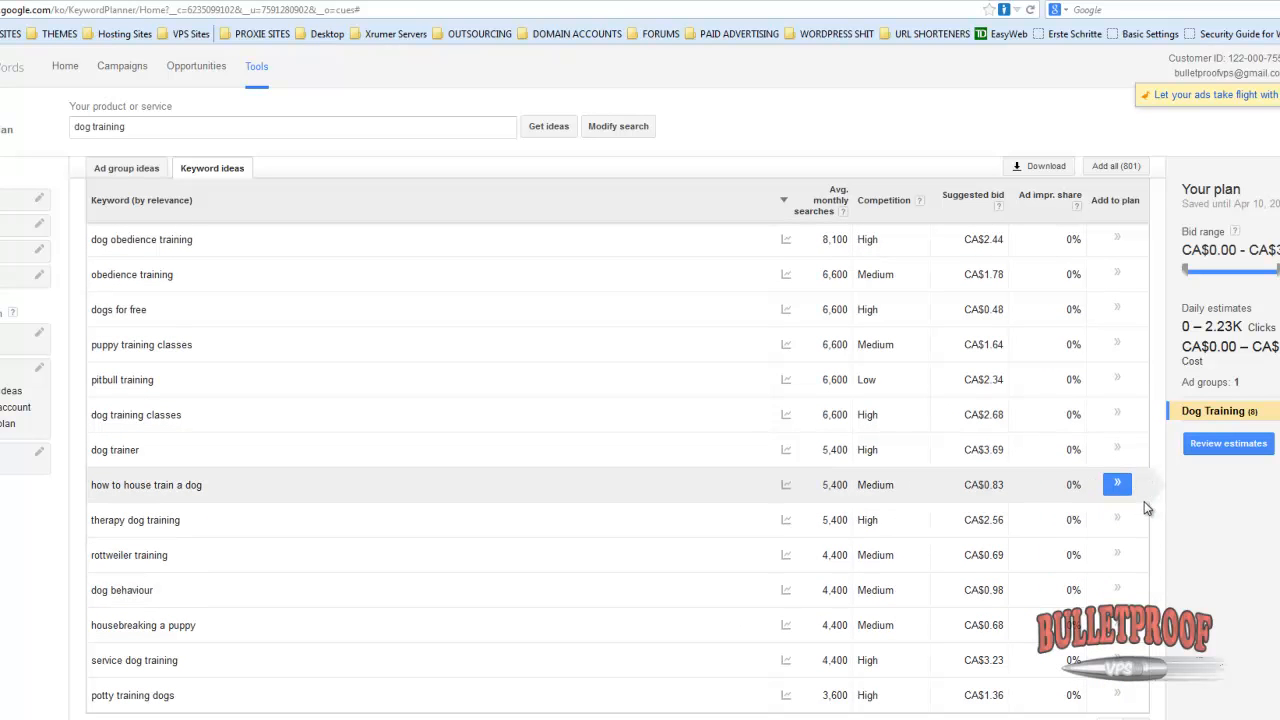
{"action": "left_click", "coordinate": [1120, 488]}
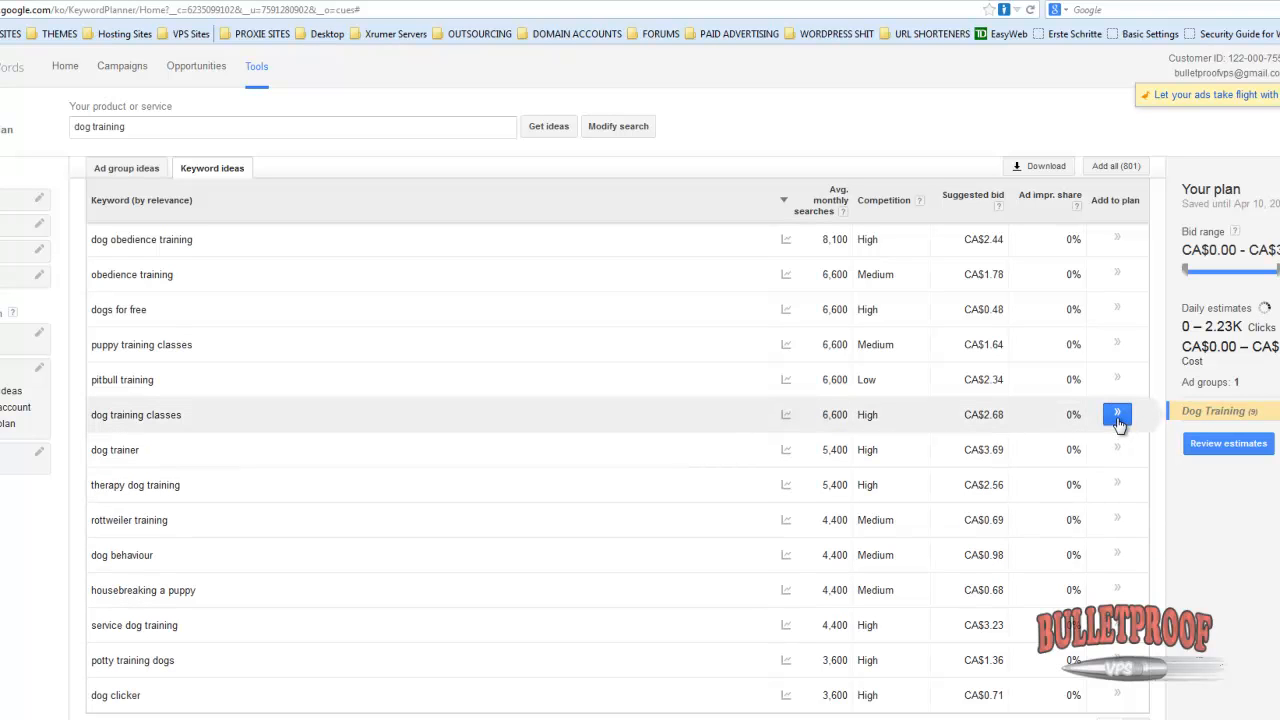
{"action": "left_click", "coordinate": [1118, 416]}
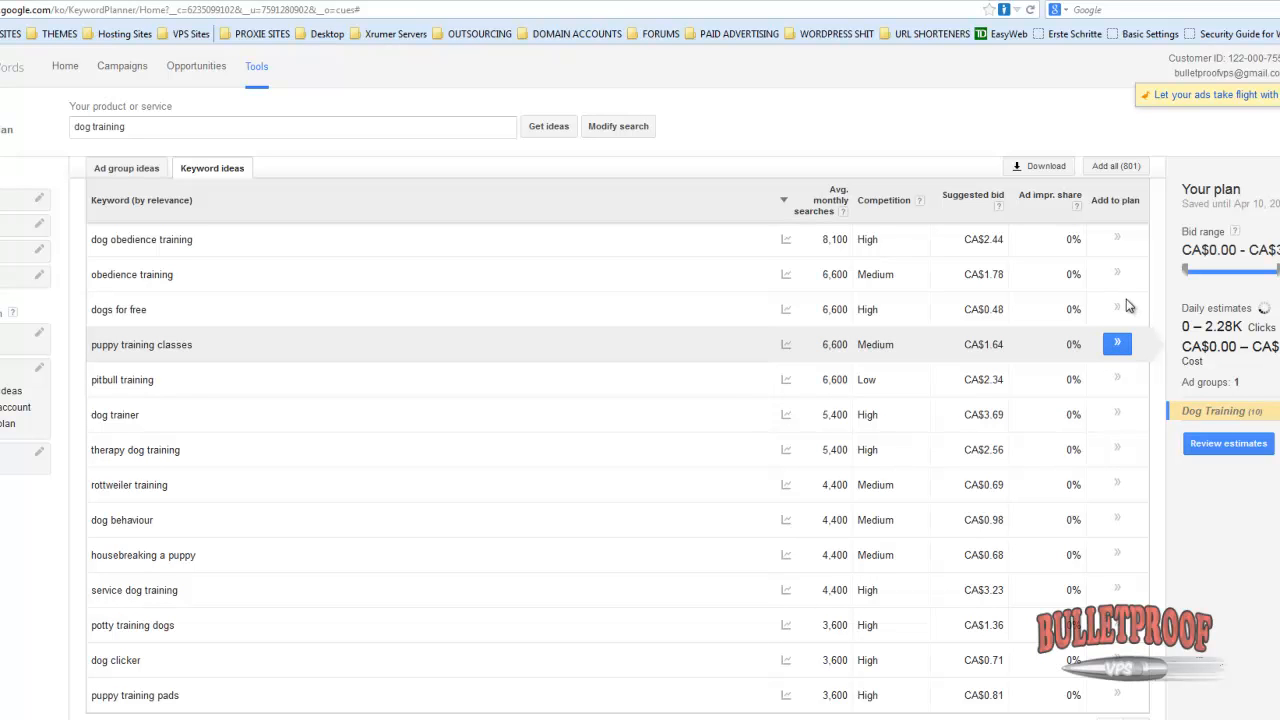
{"action": "left_click", "coordinate": [1117, 344]}
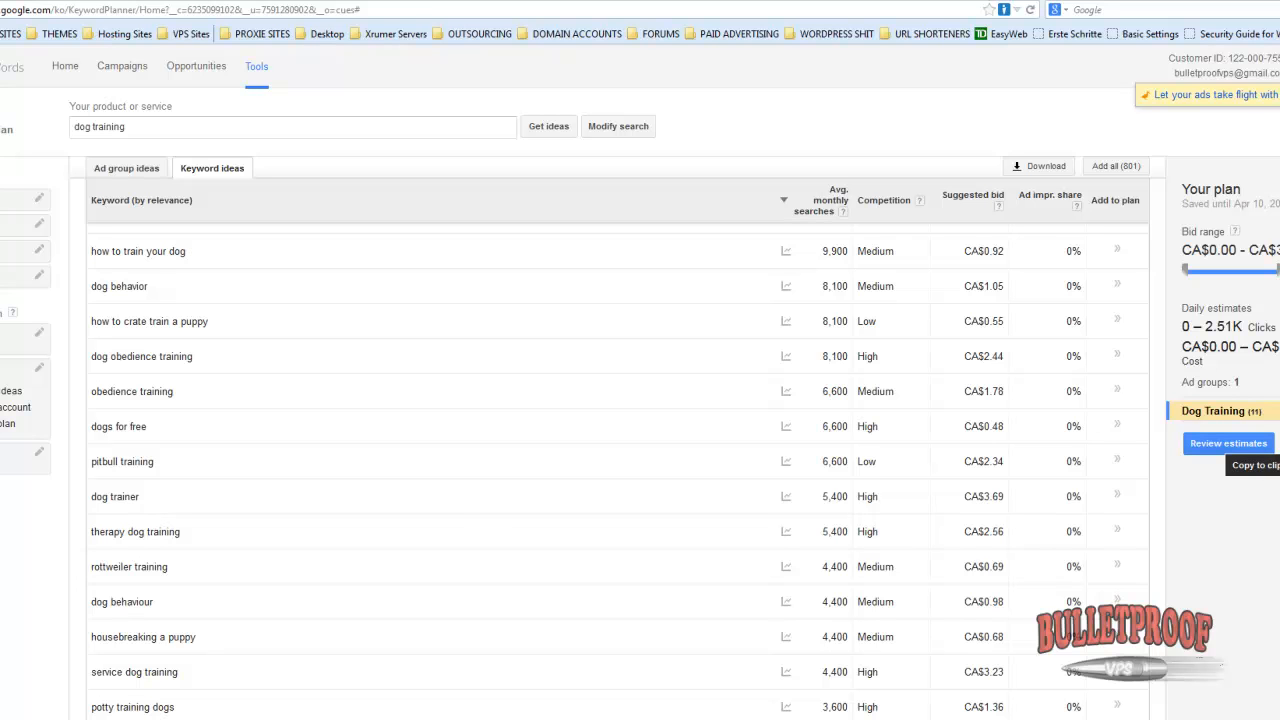
Bring up the Dog Training ad group's keywords for copying and select the entire list
{"action": "left_click", "coordinate": [1279, 443]}
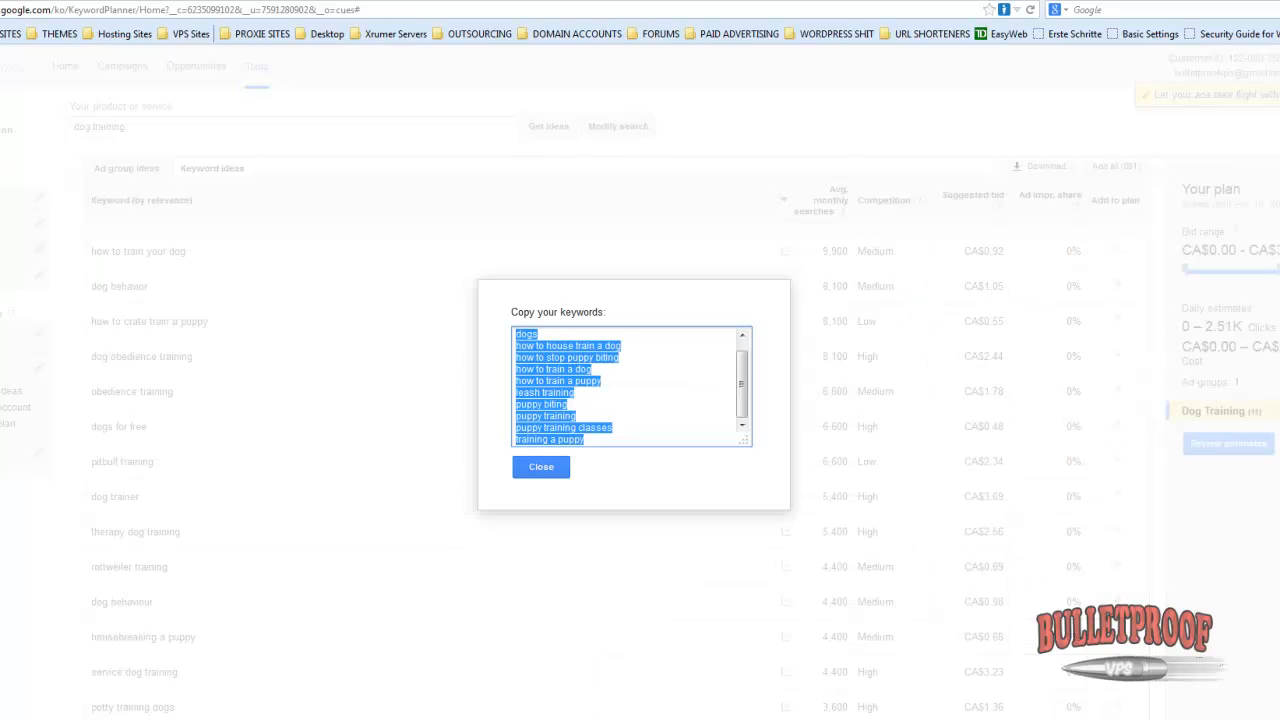
{"action": "left_click_drag", "start_coordinate": [744, 396], "coordinate": [740, 374]}
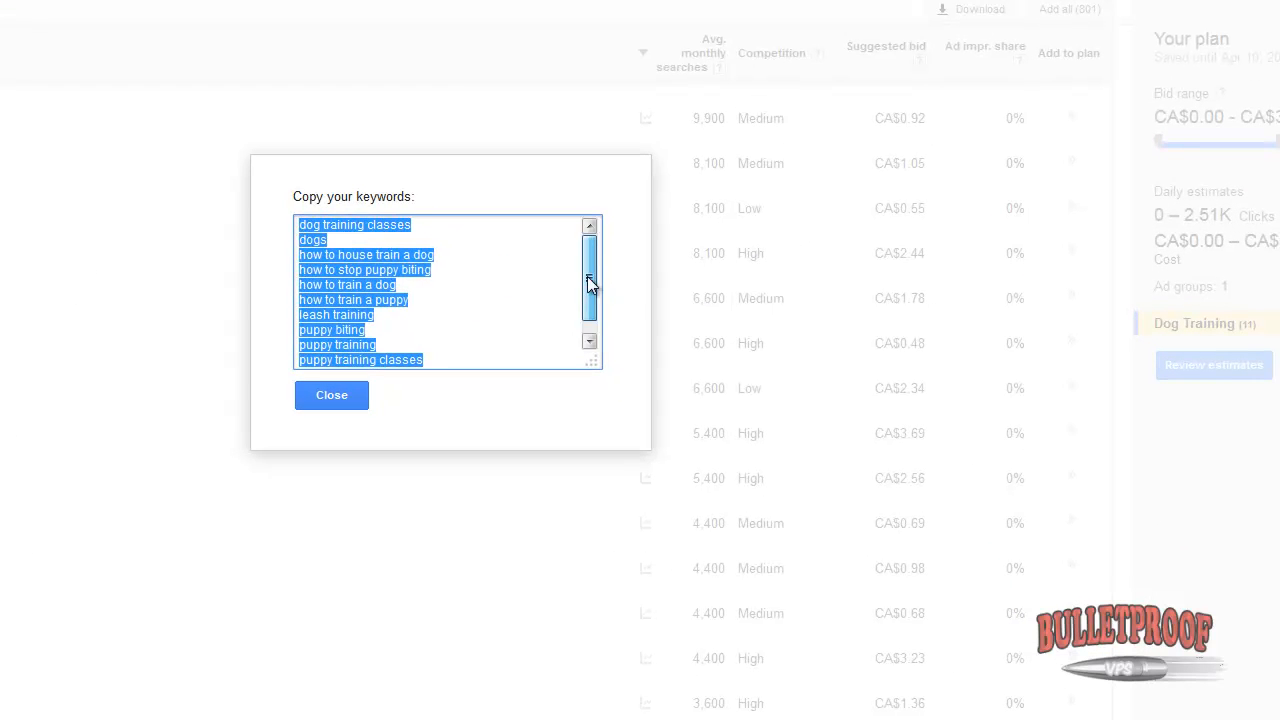
{"action": "left_click", "coordinate": [366, 327]}
{"action": "key", "text": "ctrl+a"}
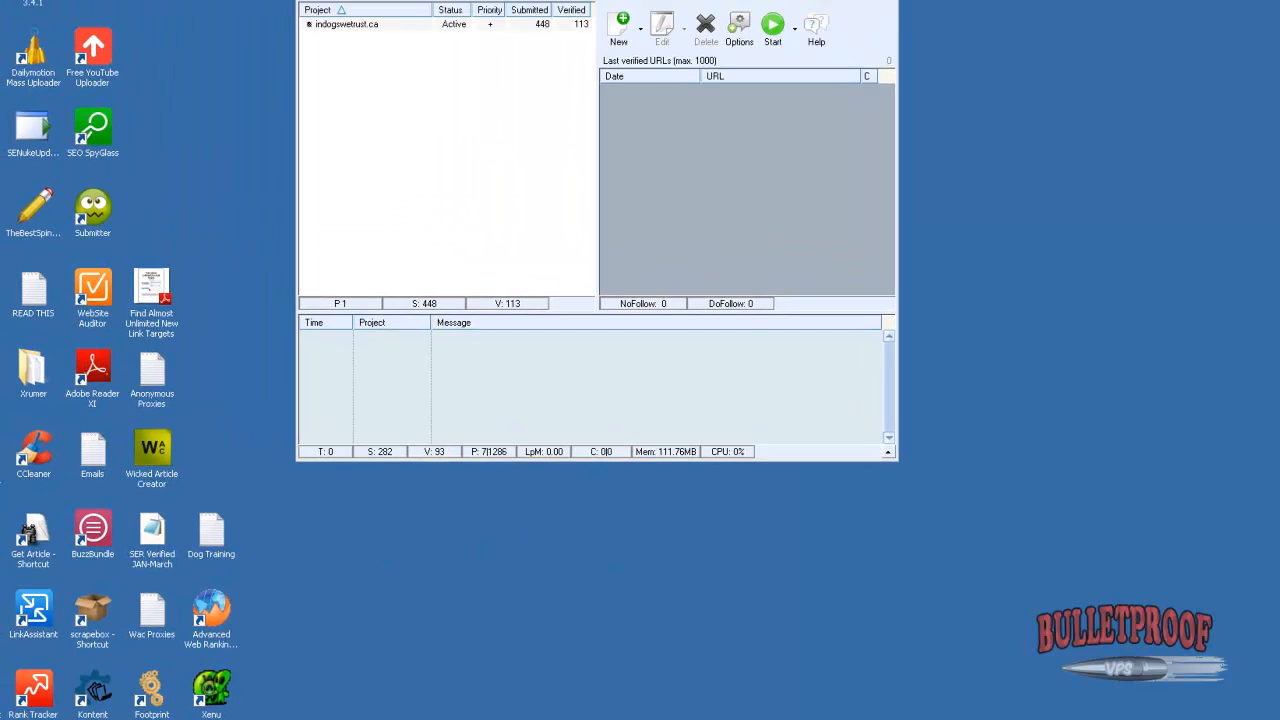
Open the Dog Training text file from the desktop, review its anchor texts and keyword list, and minimize it
{"action": "double_click", "coordinate": [222, 548]}
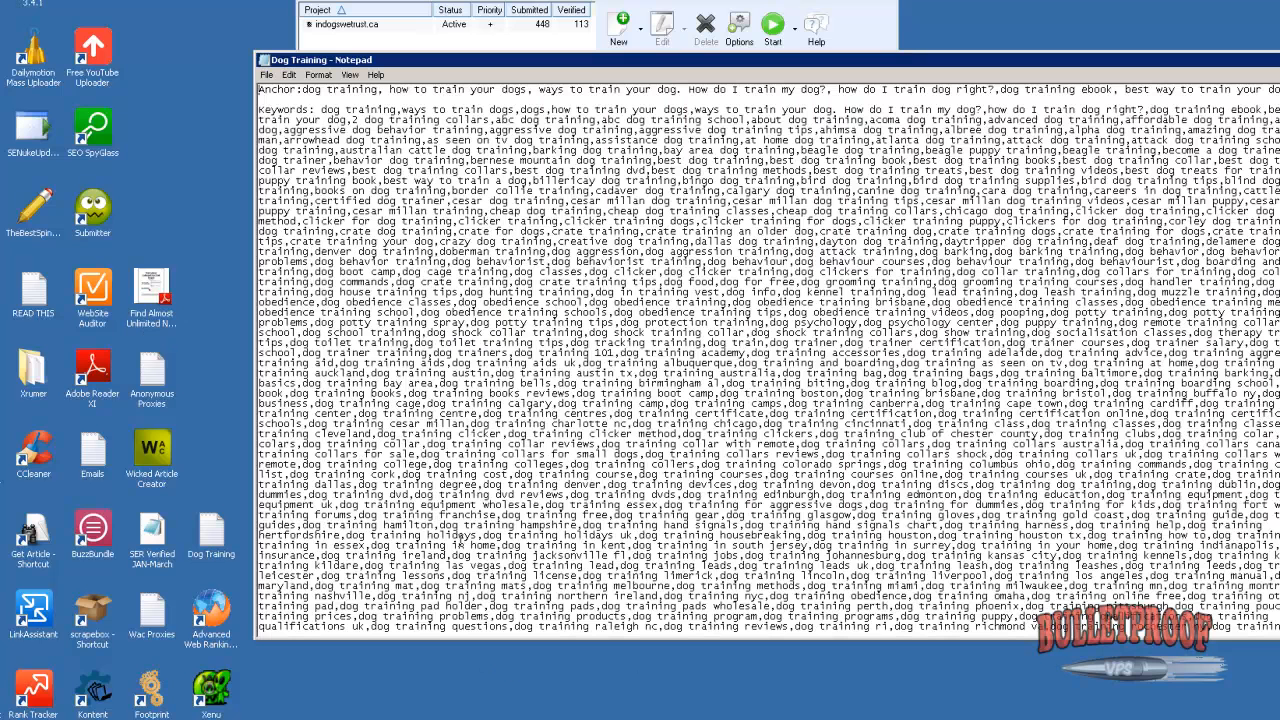
{"action": "left_click_drag", "start_coordinate": [580, 58], "coordinate": [417, 58]}
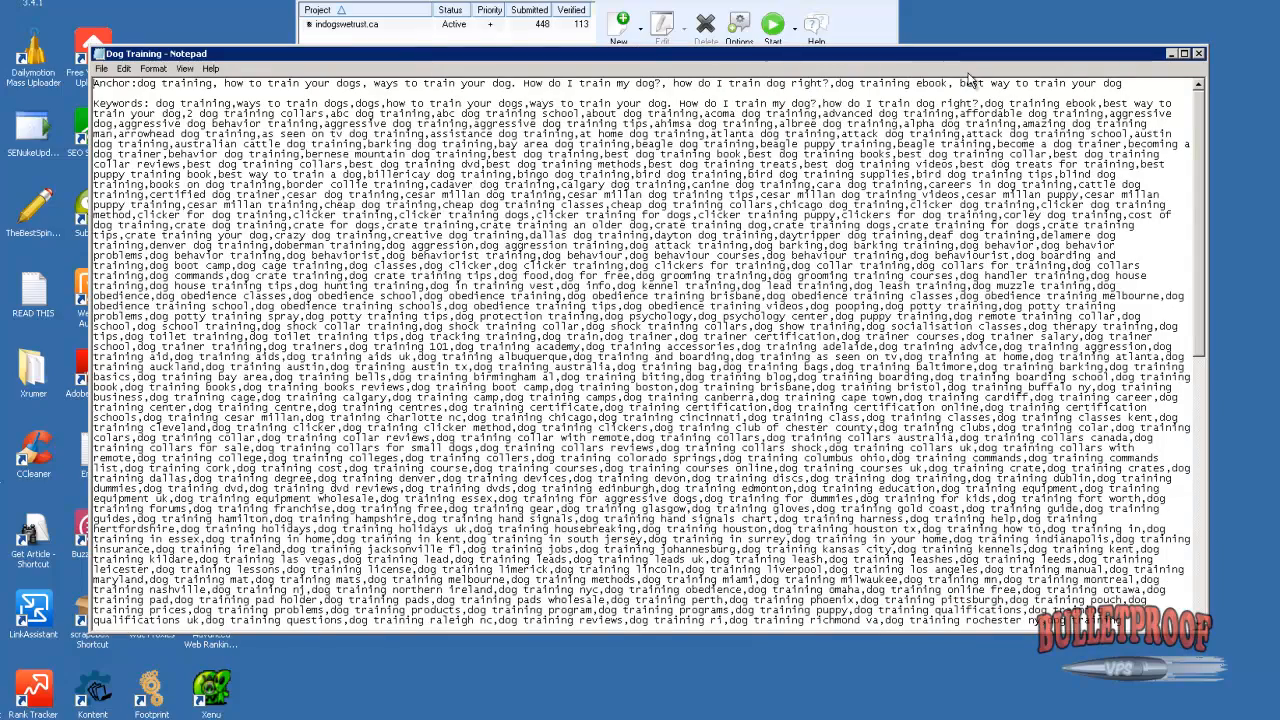
{"action": "left_click_drag", "start_coordinate": [927, 57], "coordinate": [938, 195]}
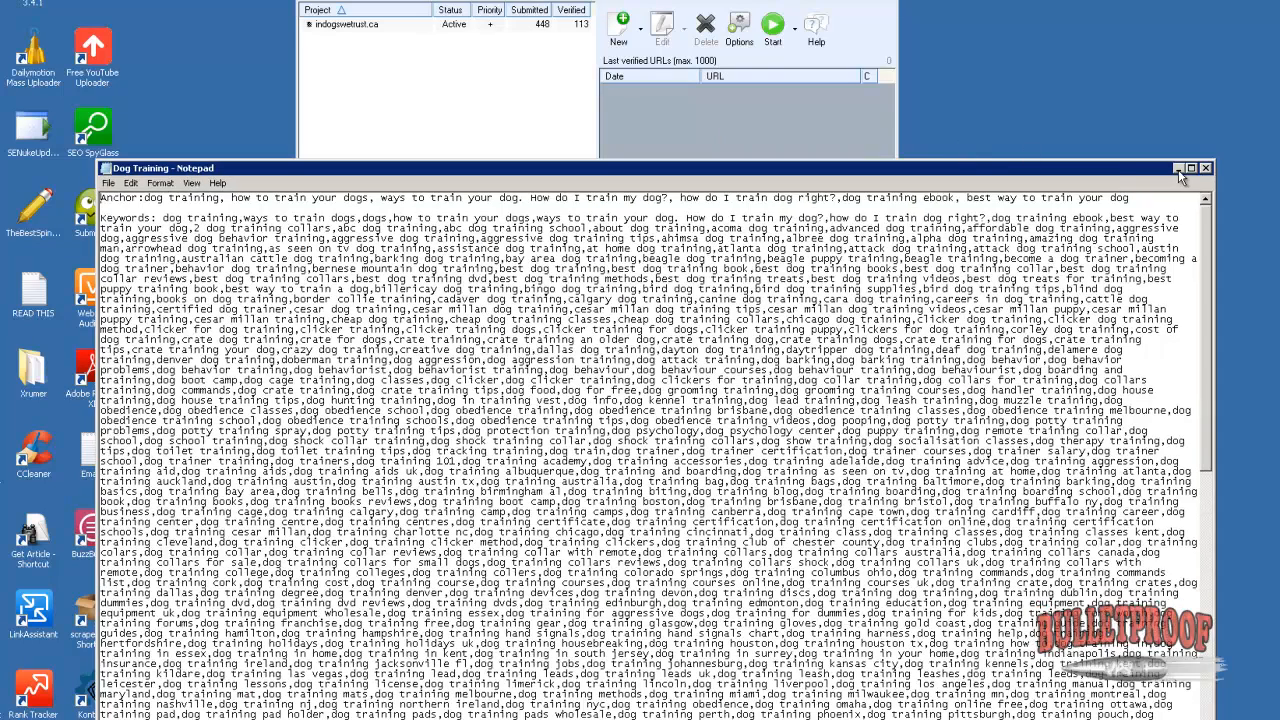
{"action": "left_click", "coordinate": [1181, 177]}
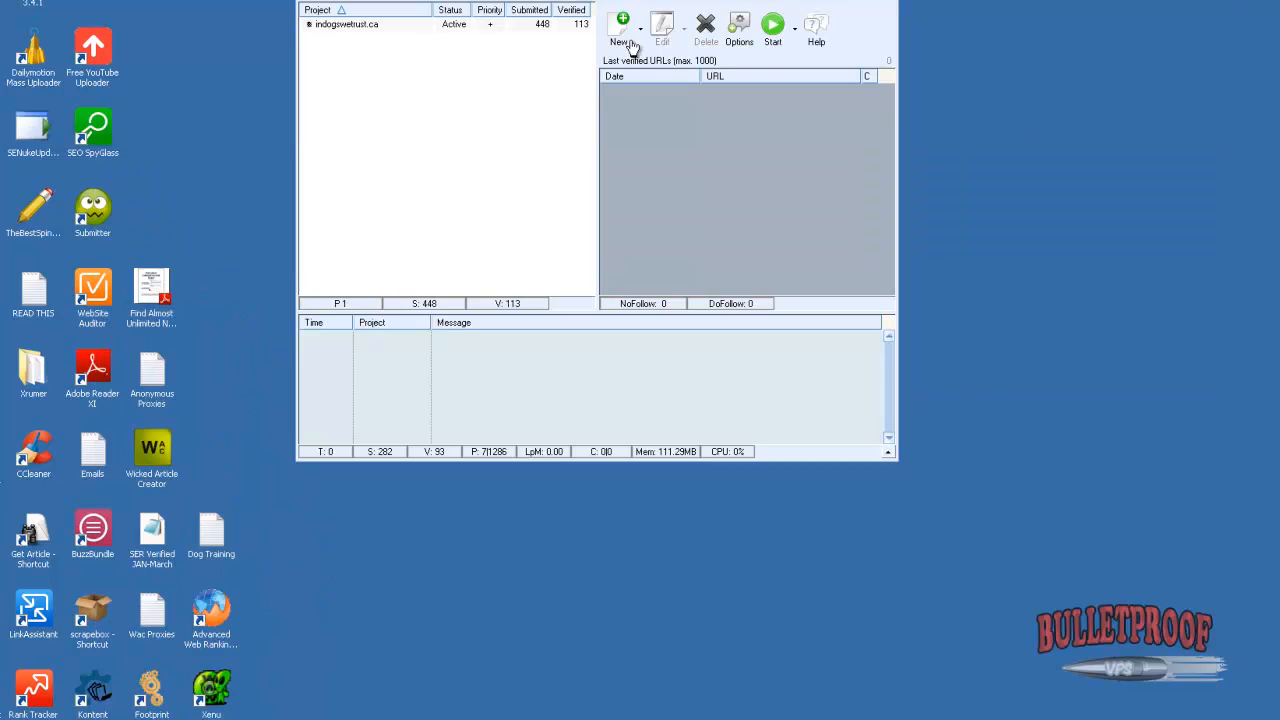
Create a new project, enabling Article and disabling Trackback among the places to submit to
{"action": "left_click", "coordinate": [620, 42]}
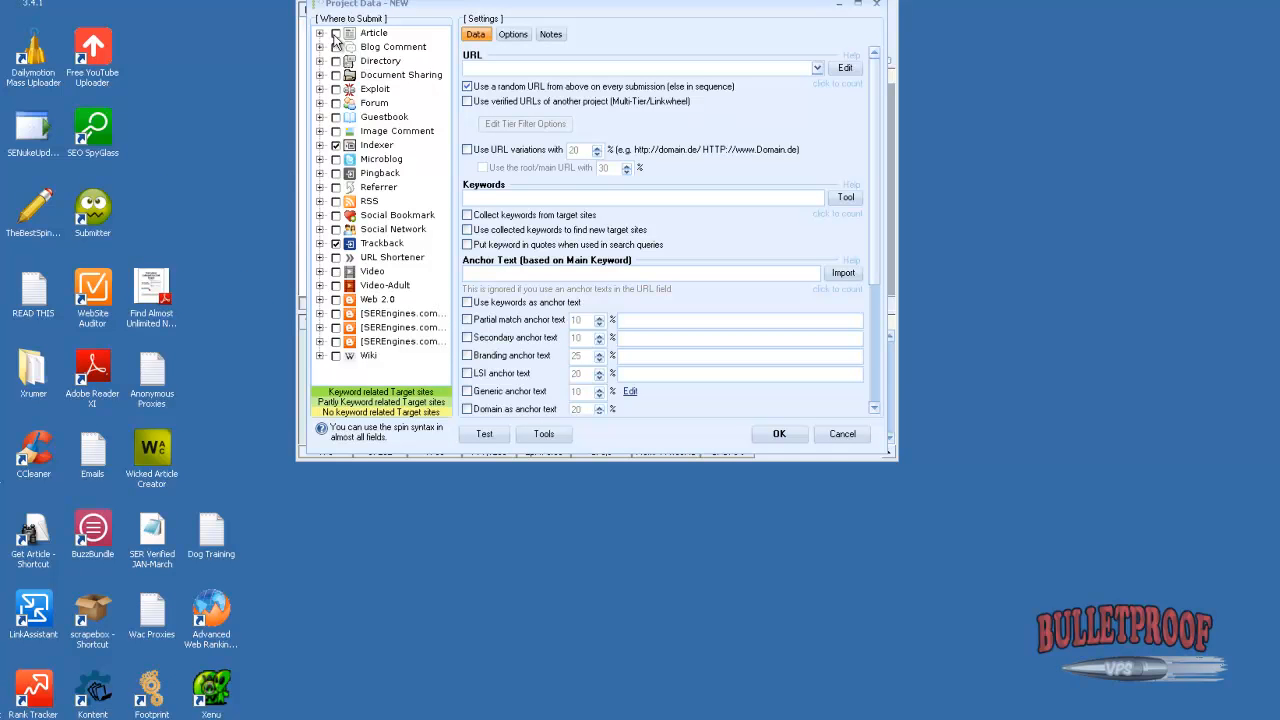
{"action": "left_click", "coordinate": [336, 33]}
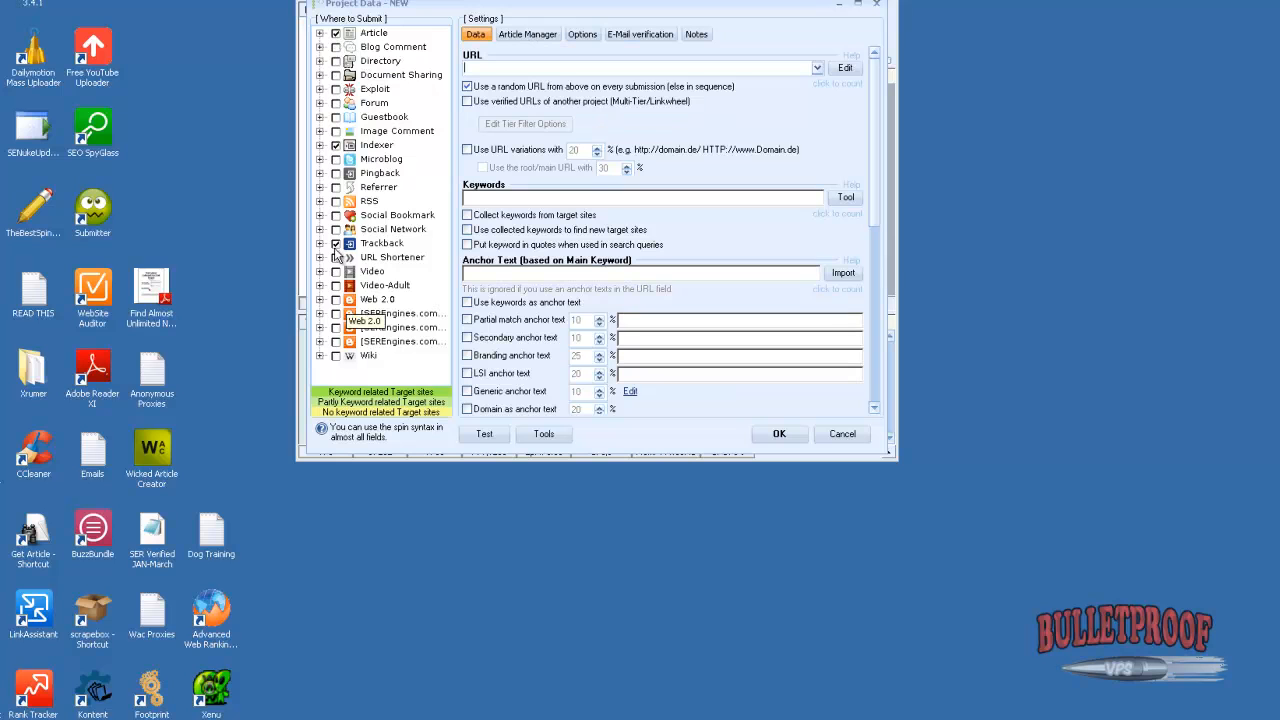
{"action": "left_click", "coordinate": [336, 244]}
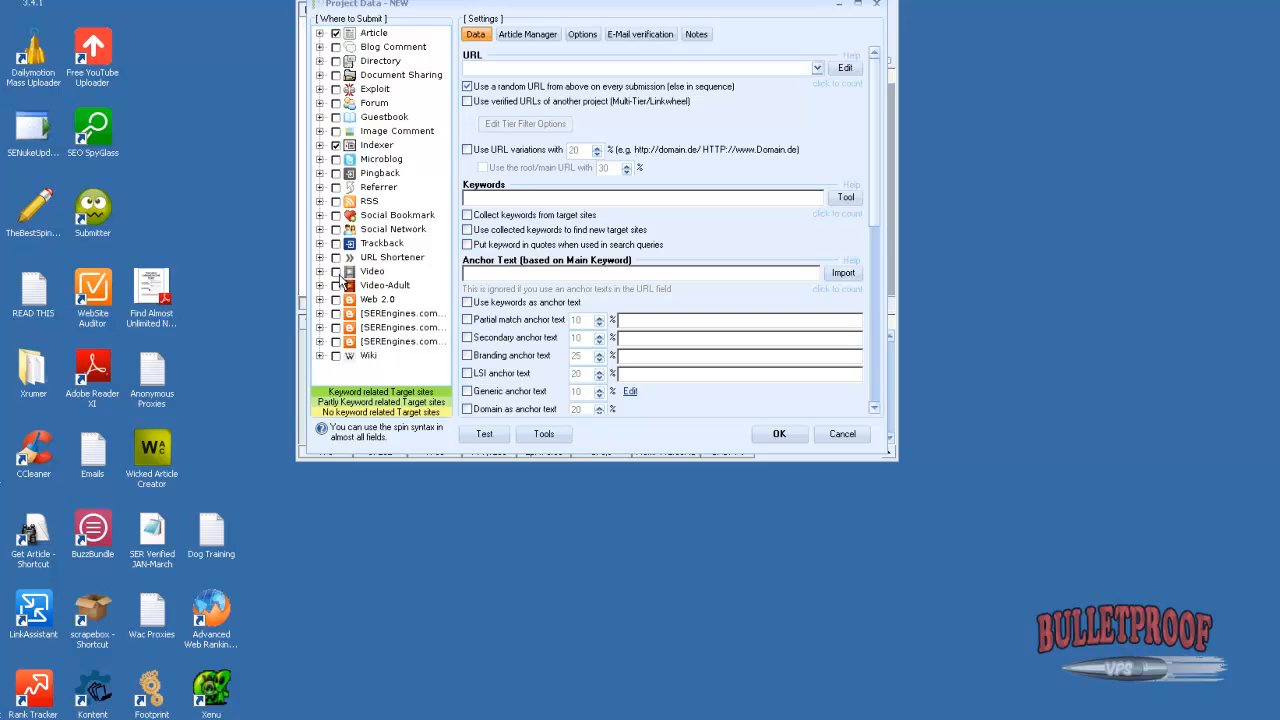
Enable the last two SEREngines categories and Web 2.0 as submission targets, and disable Indexer
{"action": "left_click", "coordinate": [336, 341]}
{"action": "left_click", "coordinate": [319, 341]}
{"action": "left_click", "coordinate": [319, 41]}
{"action": "left_click", "coordinate": [324, 334]}
{"action": "left_click", "coordinate": [319, 41]}
{"action": "left_click", "coordinate": [320, 314]}
{"action": "left_click", "coordinate": [320, 314]}
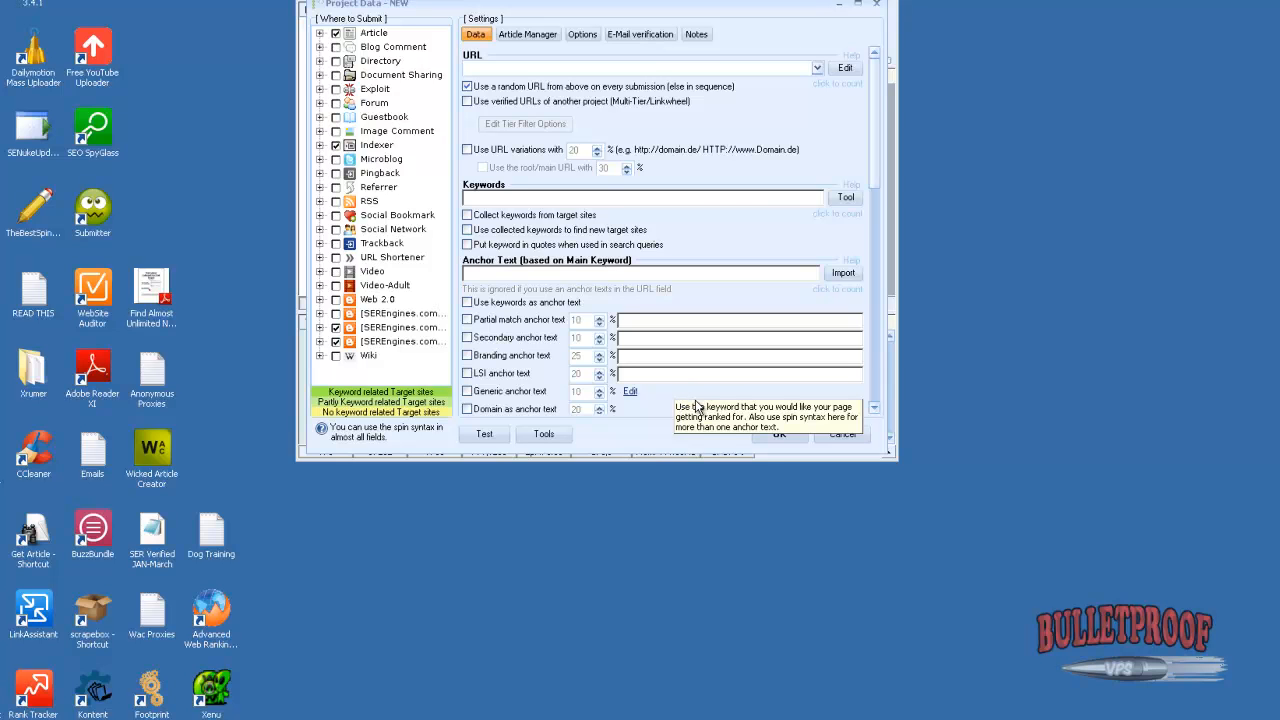
{"action": "left_click", "coordinate": [336, 146]}
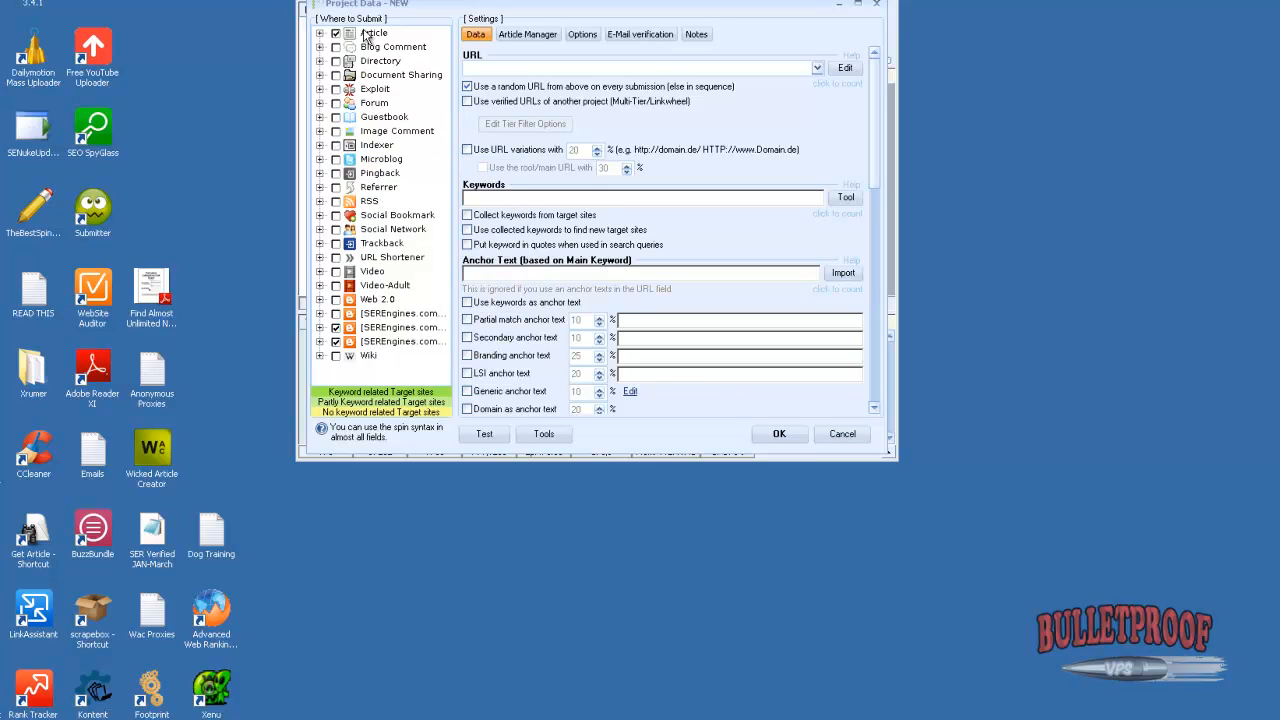
{"action": "left_click", "coordinate": [336, 300]}
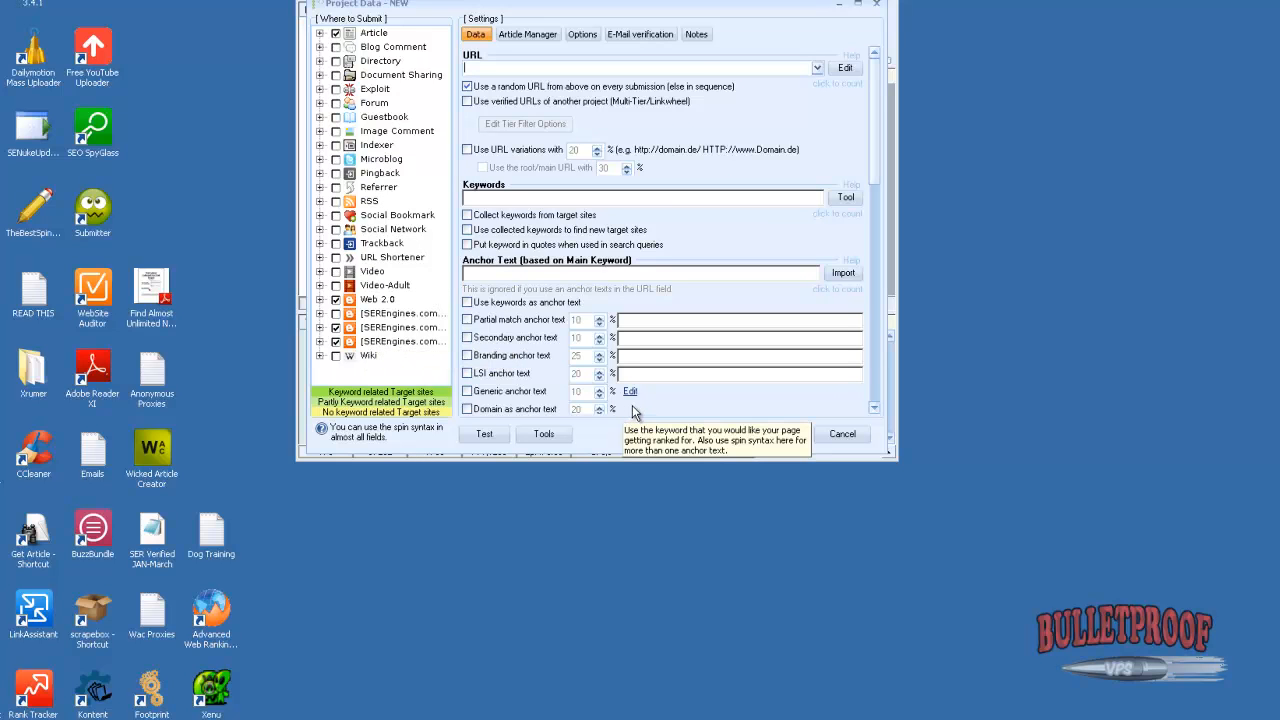
Examine the individual sites listed under the two enabled SEREngines categories and collapse their lists
{"action": "left_click", "coordinate": [320, 342]}
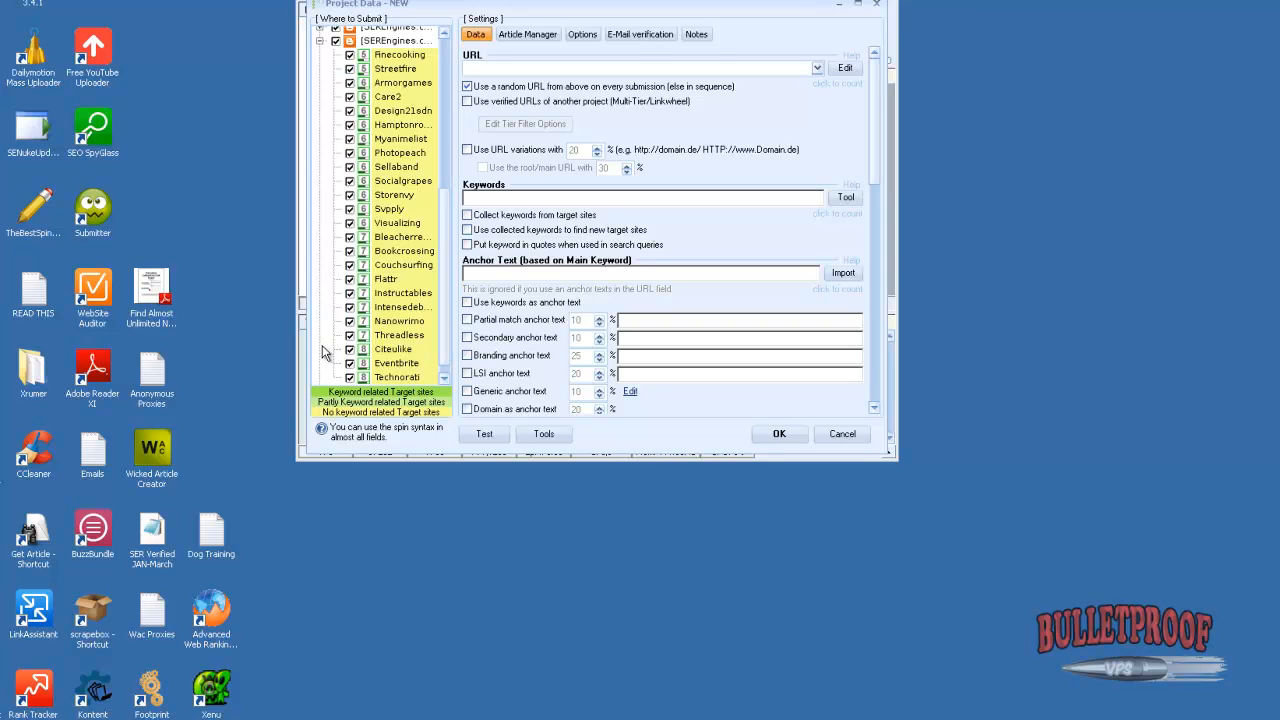
{"action": "left_click", "coordinate": [319, 28]}
{"action": "scroll", "coordinate": [448, 157], "scroll_direction": "up", "scroll_amount": 3}
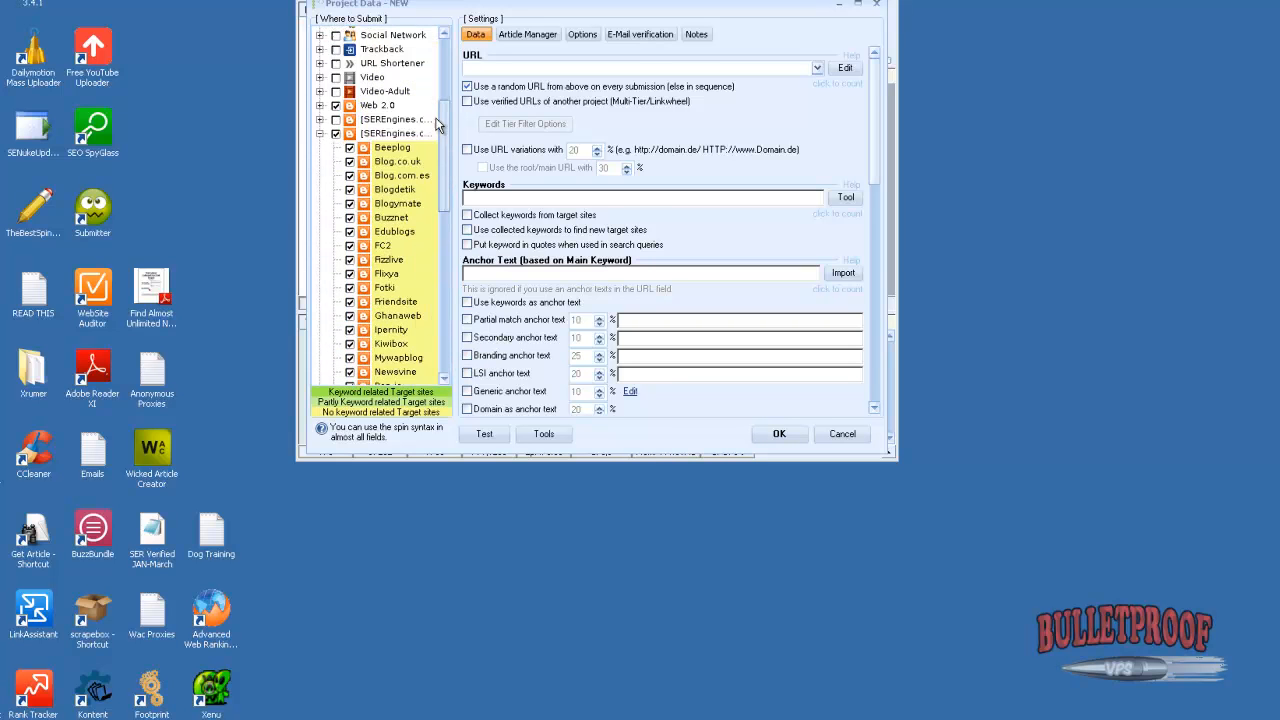
{"action": "left_click", "coordinate": [320, 138]}
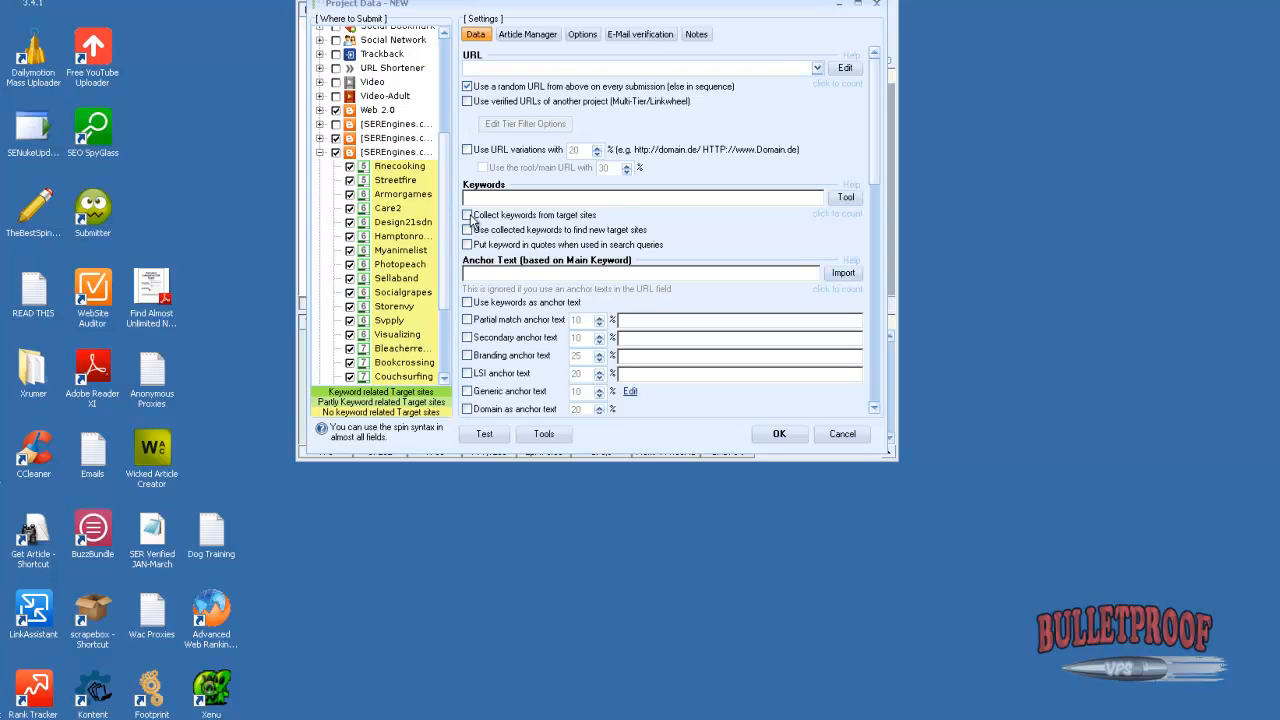
{"action": "scroll", "coordinate": [440, 290], "scroll_direction": "down", "scroll_amount": 2}
{"action": "scroll", "coordinate": [445, 320], "scroll_direction": "down", "scroll_amount": 1}
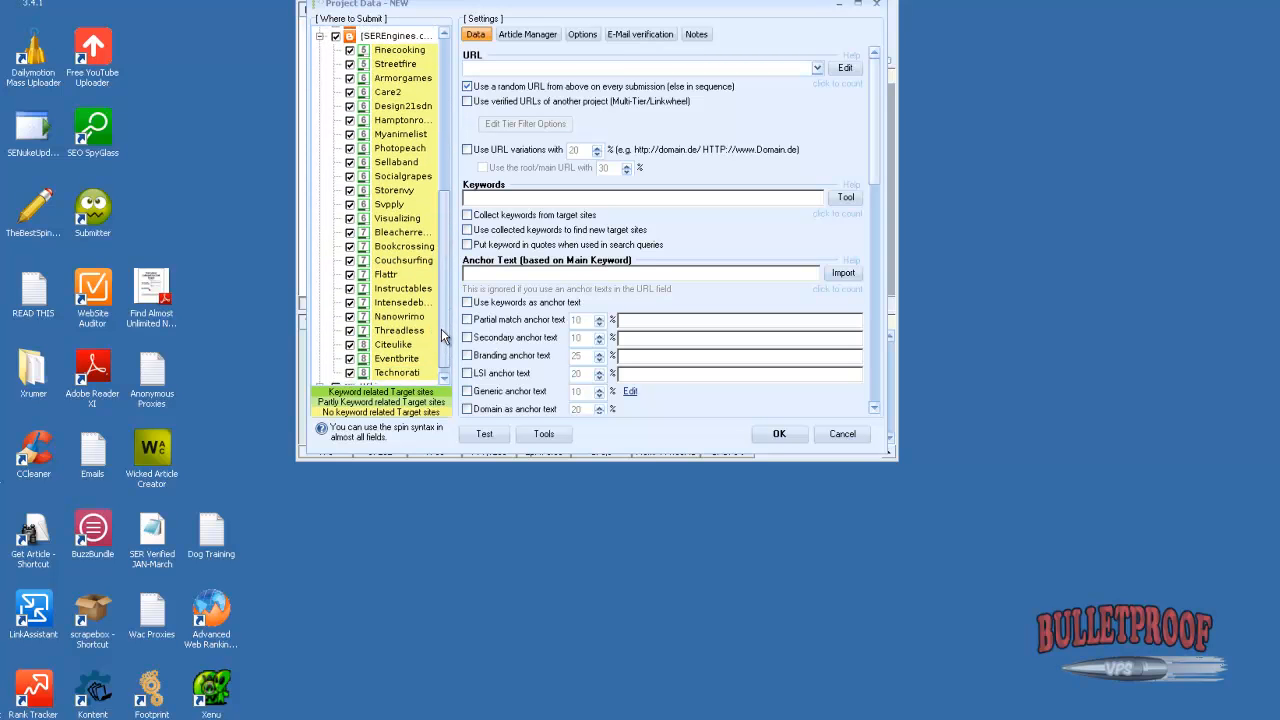
{"action": "left_click", "coordinate": [320, 31]}
{"action": "mouse_move", "coordinate": [427, 315]}
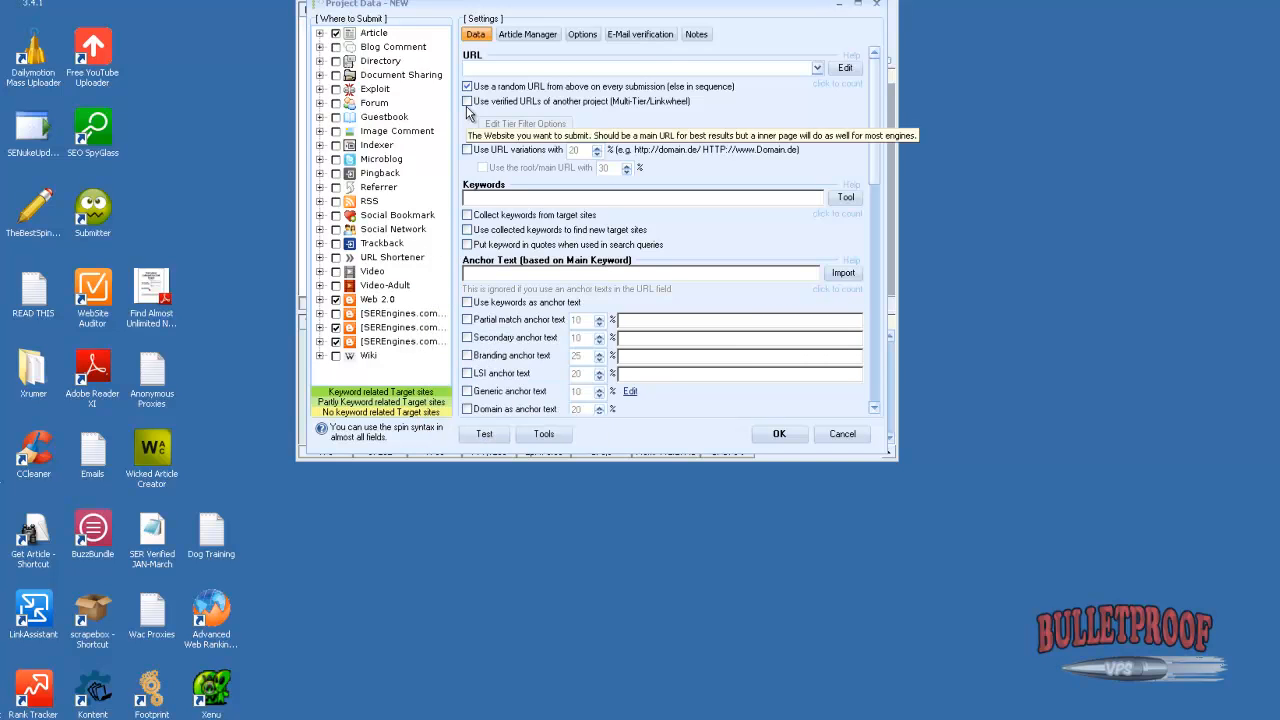
{"action": "left_click", "coordinate": [846, 67]}
{"action": "left_click", "coordinate": [885, 86]}
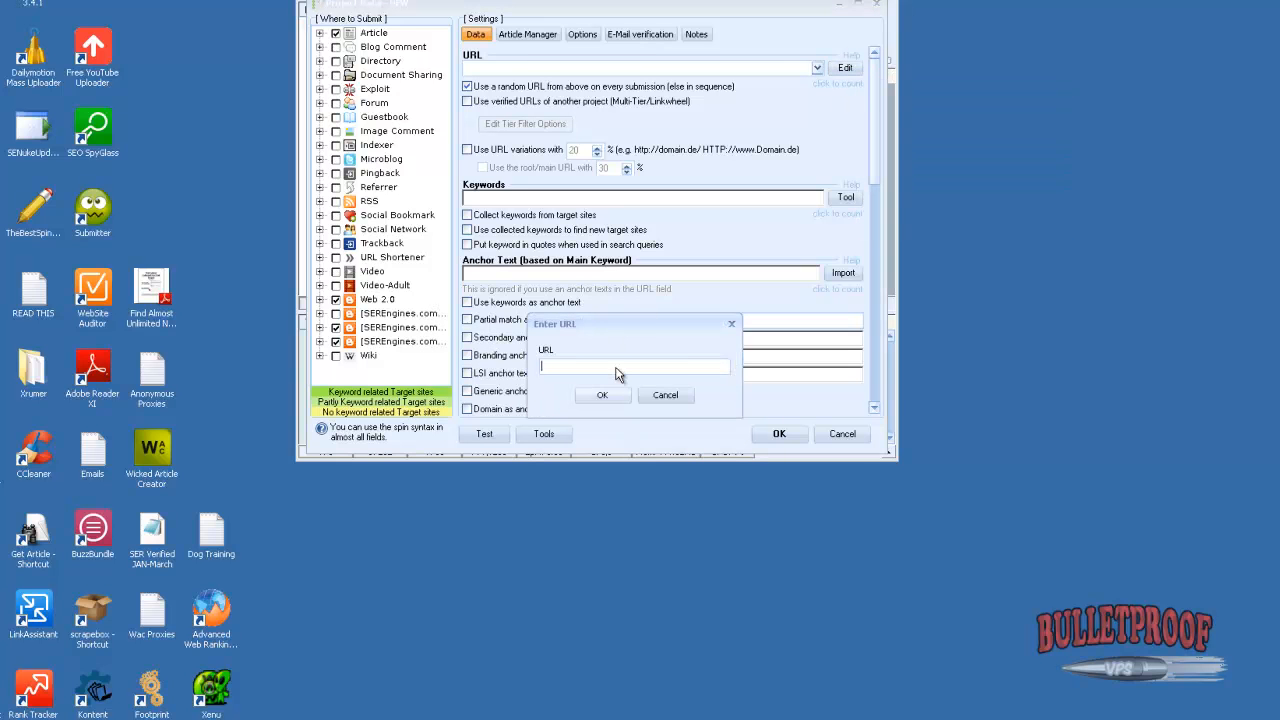
{"action": "key", "text": "ctrl+v"}
{"action": "left_click", "coordinate": [603, 394]}
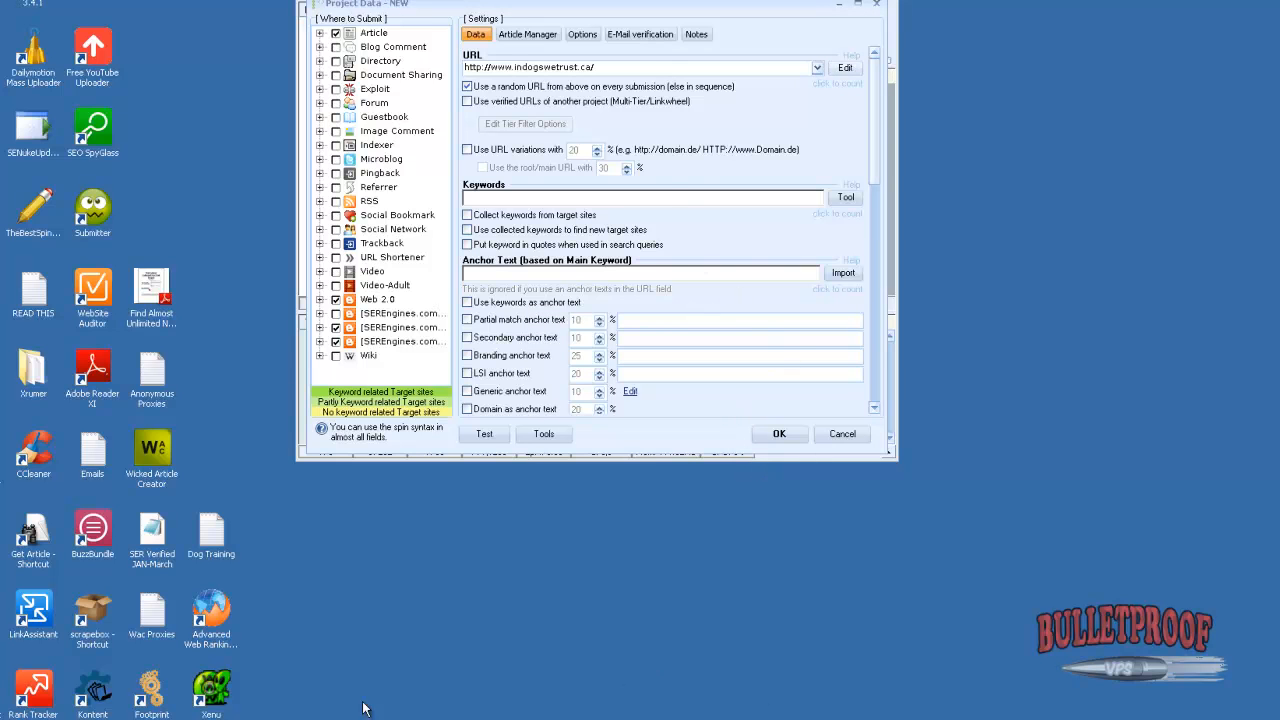
Open the Dog Training text file from the desktop, copy the full list following "Keywords:" and minimize the file
{"action": "double_click", "coordinate": [211, 535]}
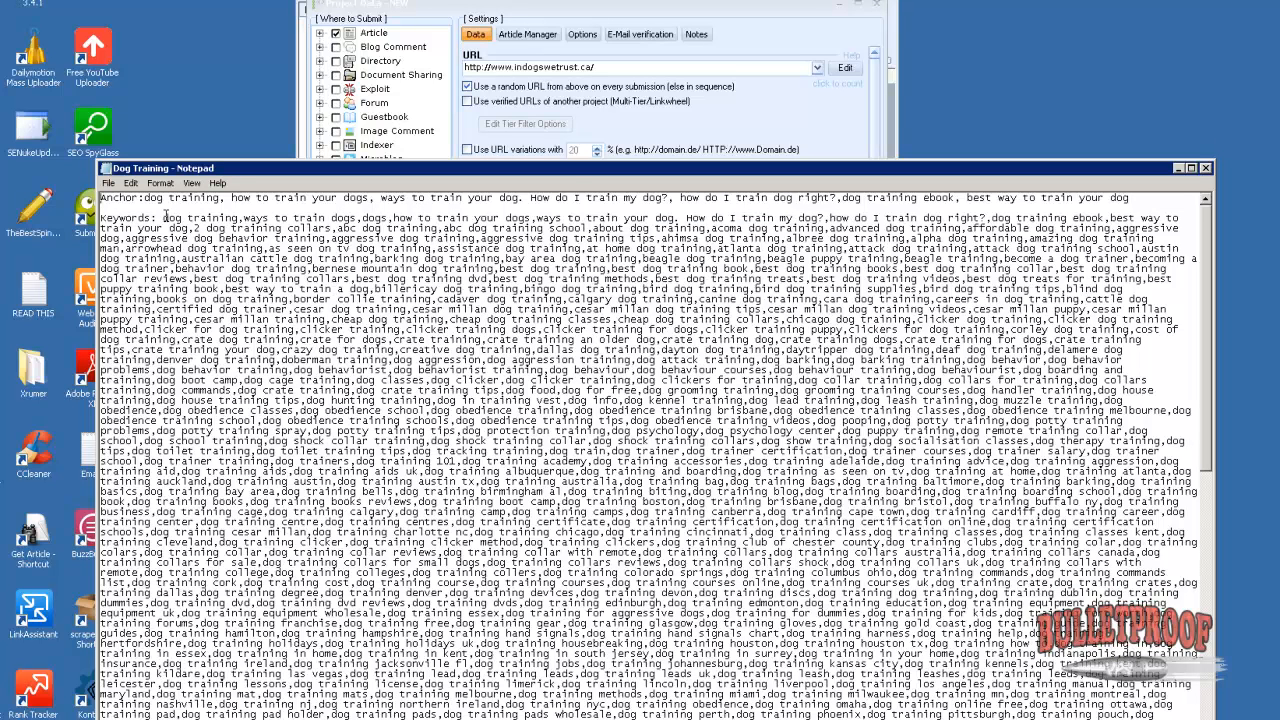
{"action": "left_click_drag", "start_coordinate": [560, 178], "coordinate": [474, 50]}
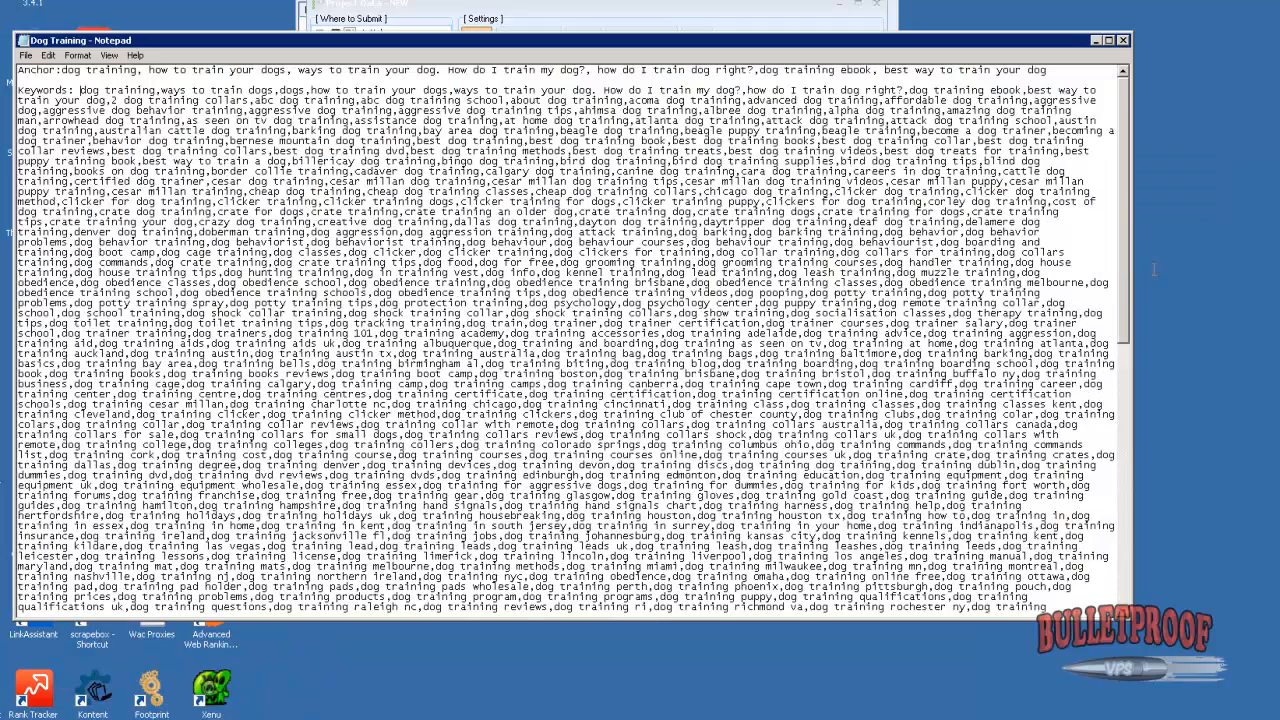
{"action": "left_click_drag", "start_coordinate": [1129, 262], "coordinate": [1025, 625]}
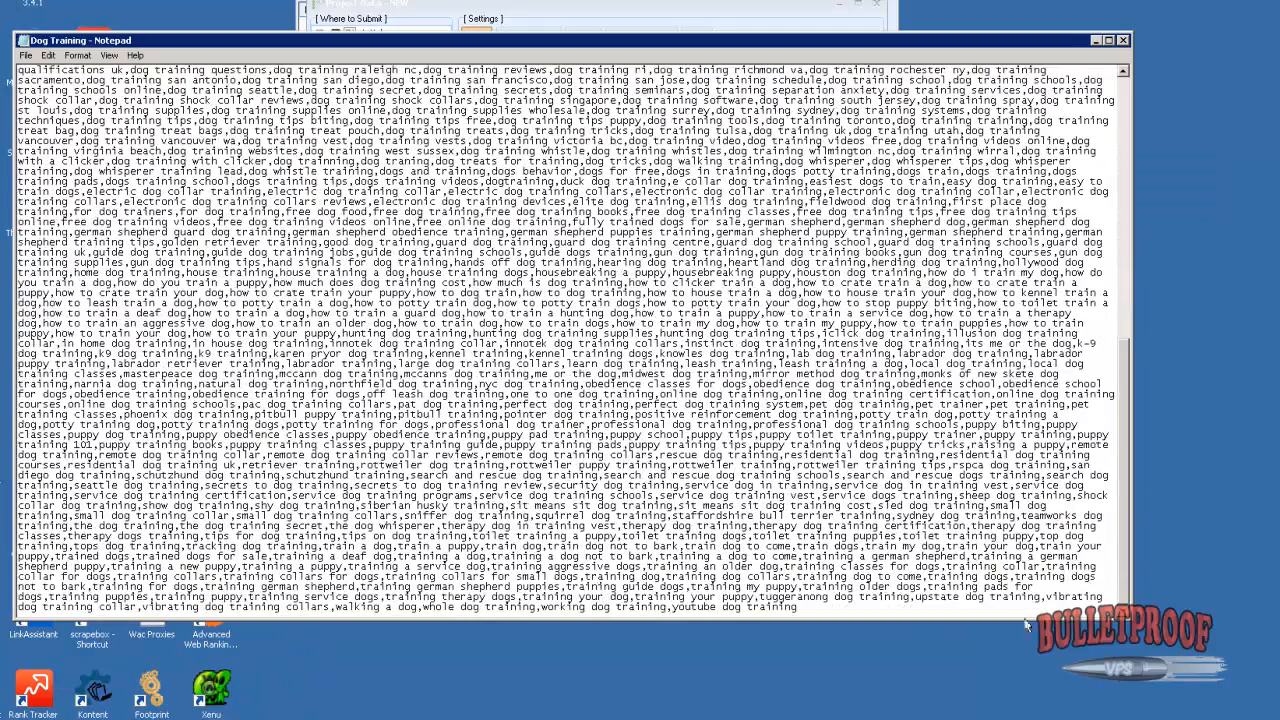
{"action": "key", "text": "ctrl+a"}
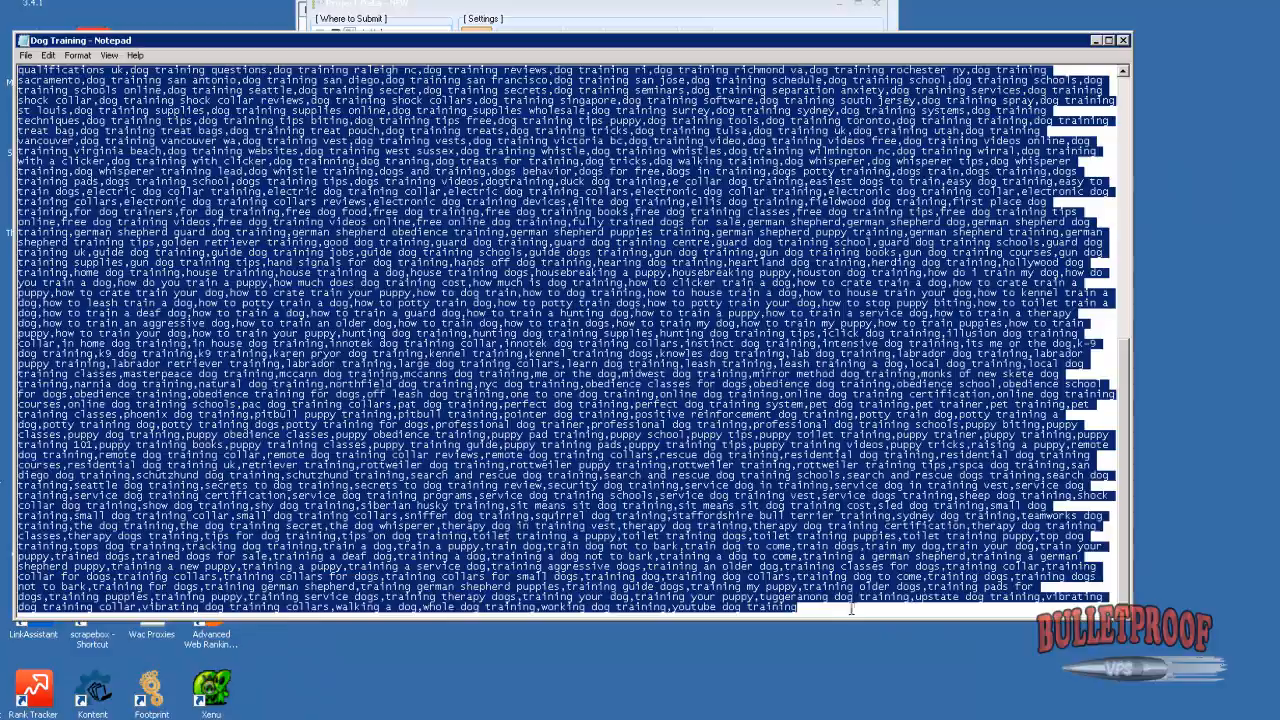
{"action": "left_click", "coordinate": [1122, 41]}
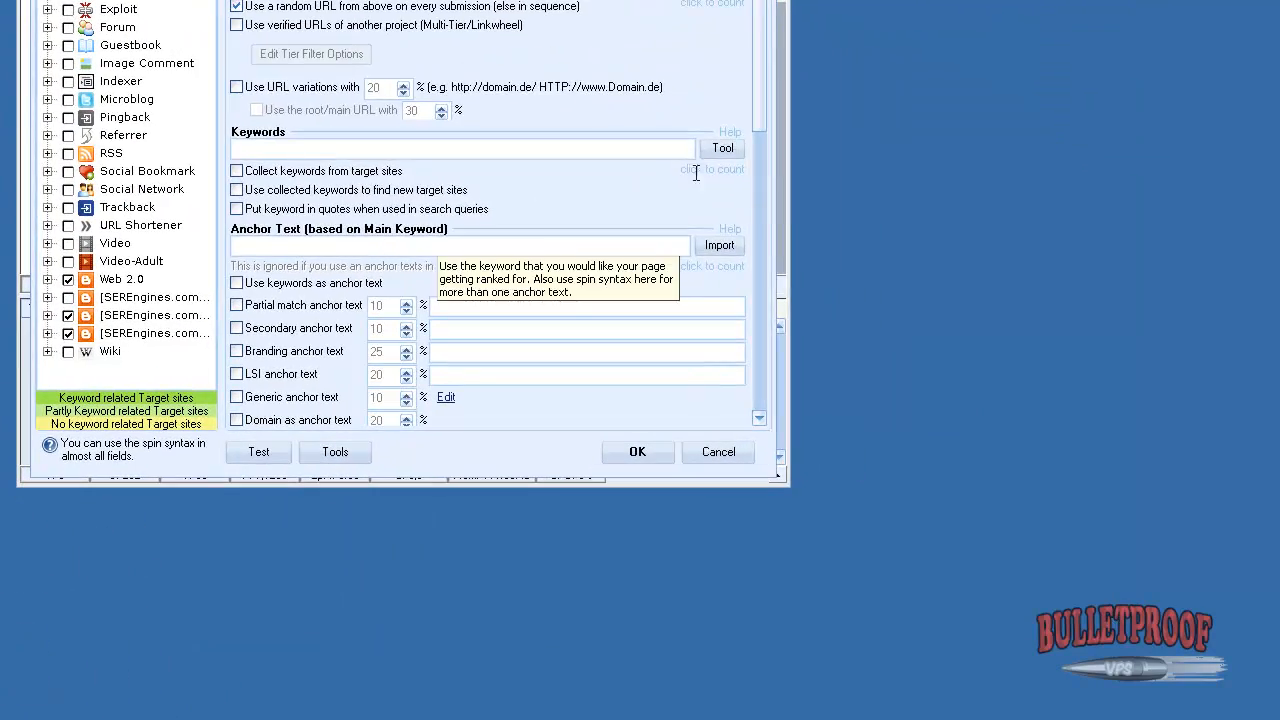
Import the copied dog training keywords from the clipboard into the project and accept the whole list
{"action": "left_click", "coordinate": [722, 148]}
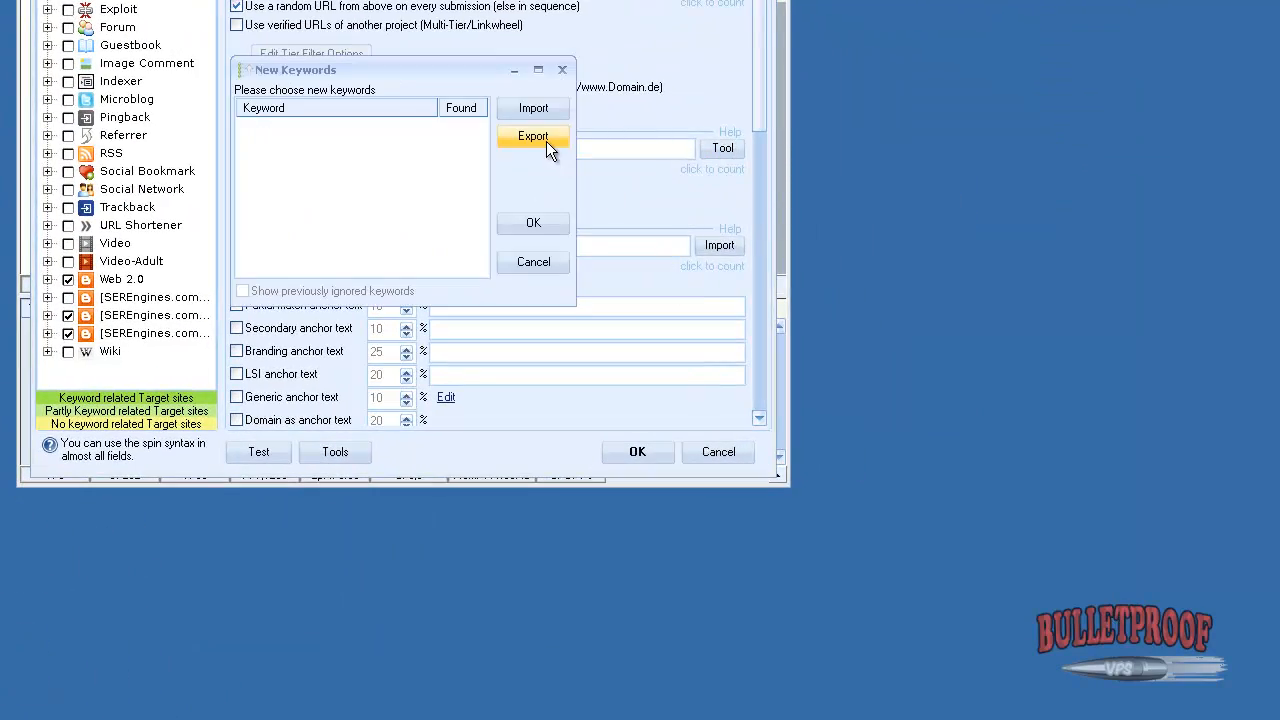
{"action": "left_click", "coordinate": [531, 112]}
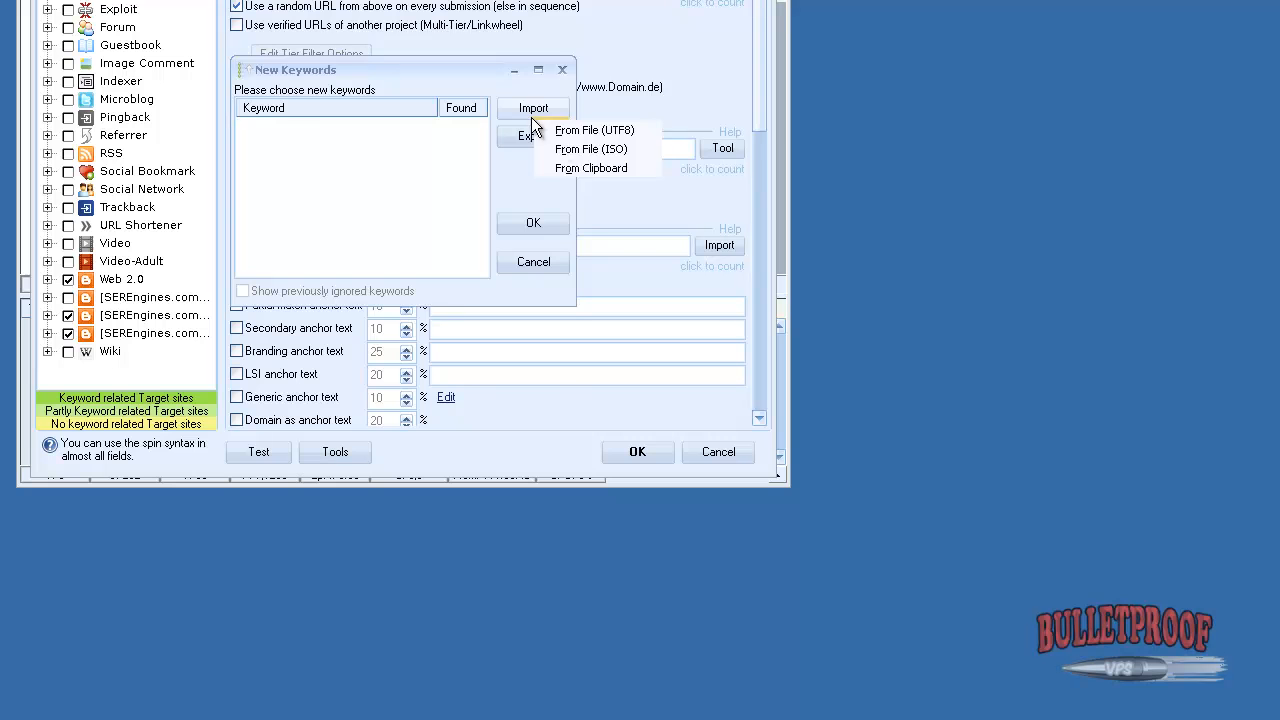
{"action": "left_click", "coordinate": [587, 170]}
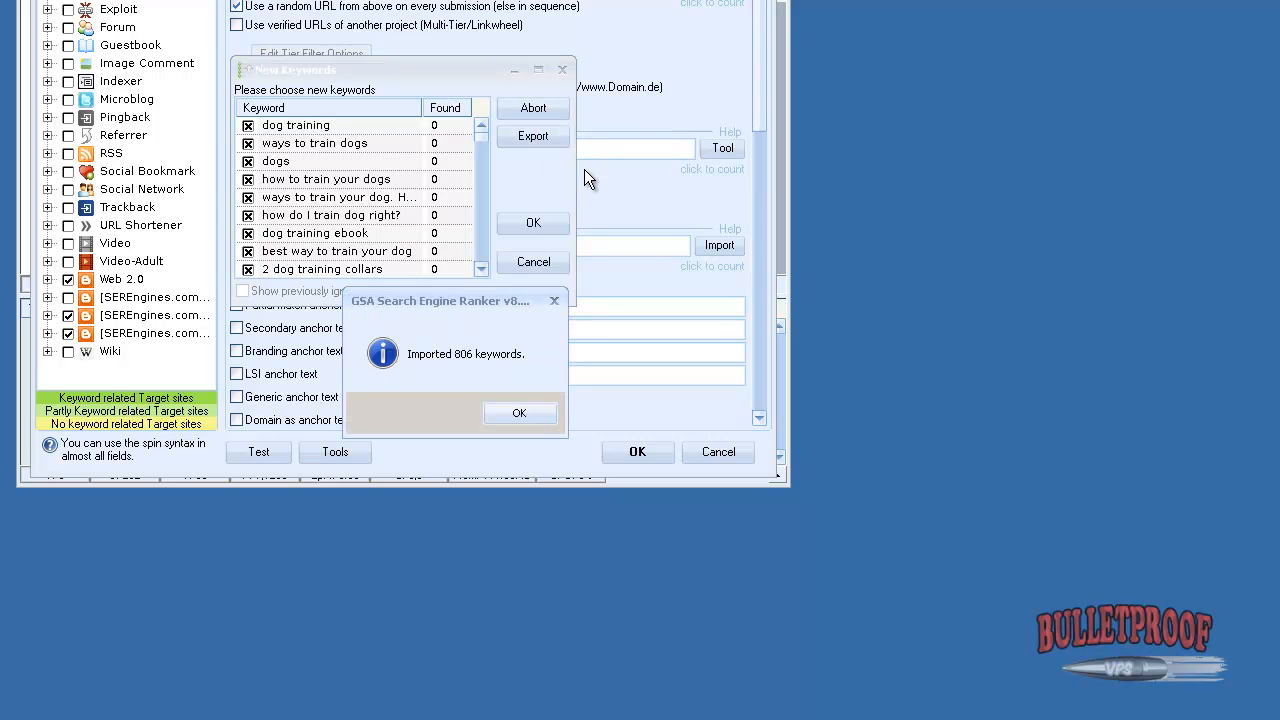
{"action": "left_click", "coordinate": [529, 418]}
{"action": "left_click_drag", "start_coordinate": [429, 71], "coordinate": [1078, 155]}
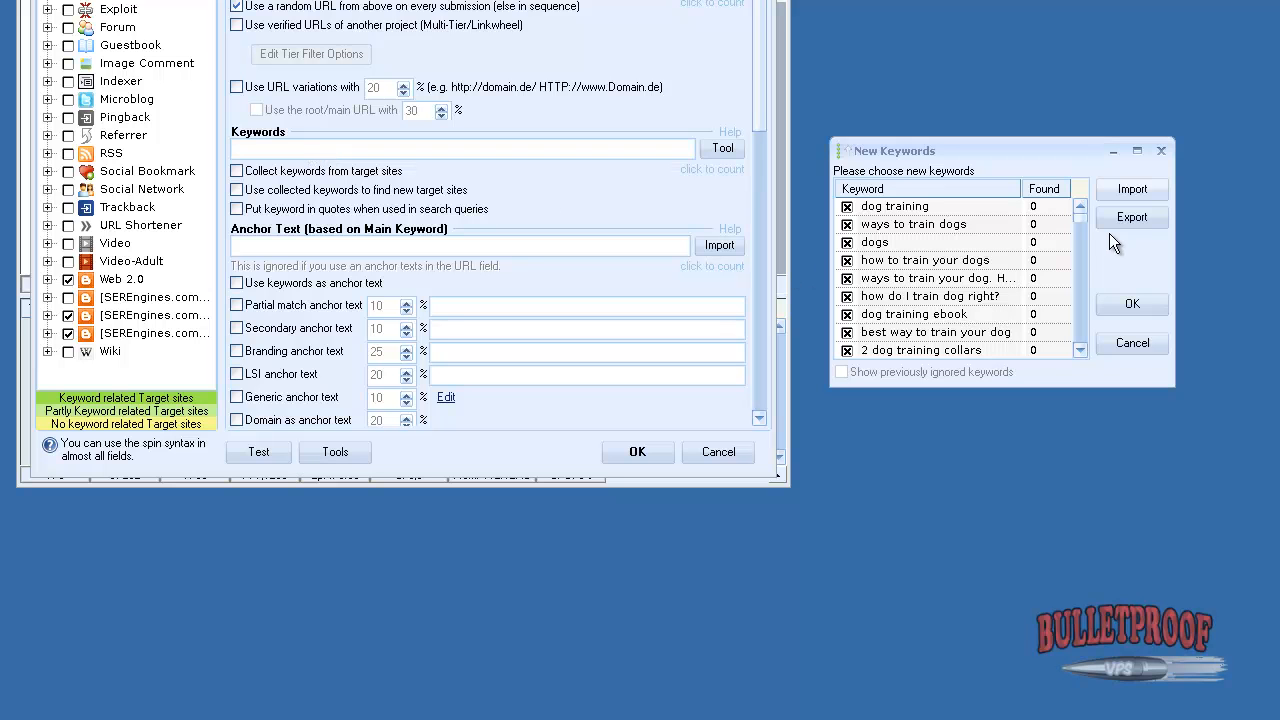
{"action": "left_click_drag", "start_coordinate": [1084, 224], "coordinate": [1087, 340]}
{"action": "left_click", "coordinate": [1132, 304]}
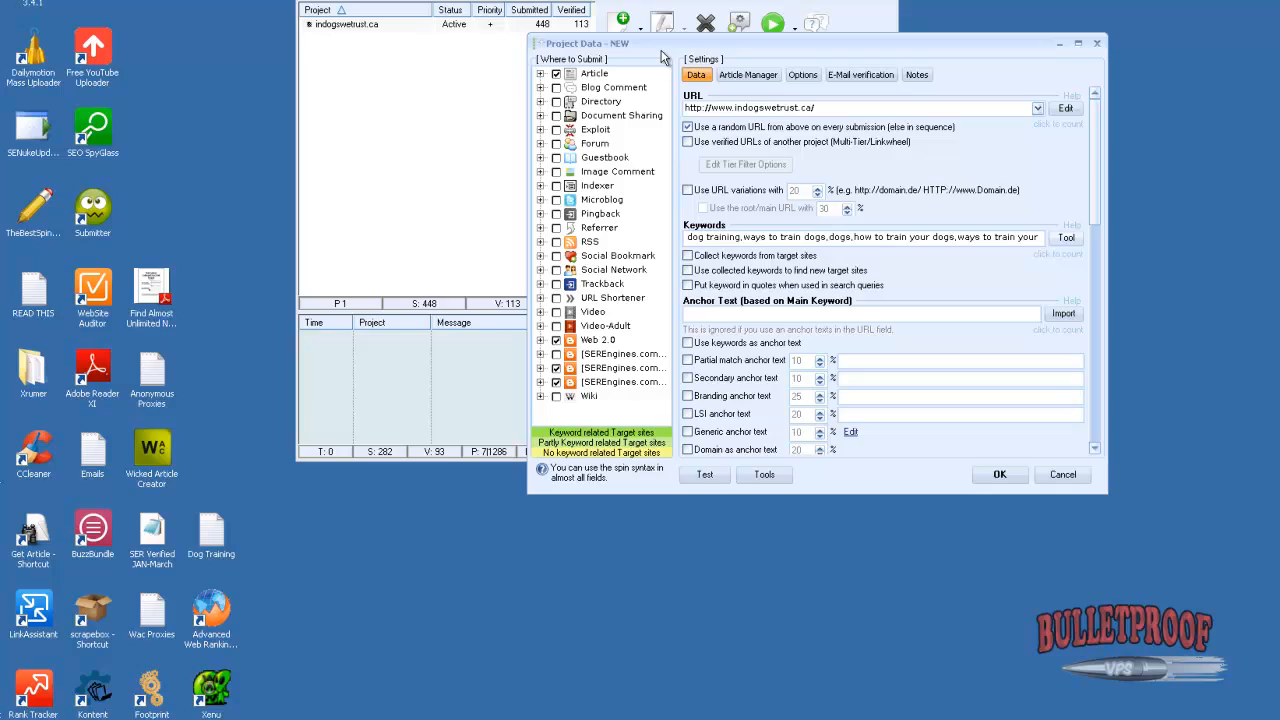
Switch back to the Dog Training text file, copy the phrases on its Anchor line and minimize the file
{"action": "key", "text": "alt+Tab"}
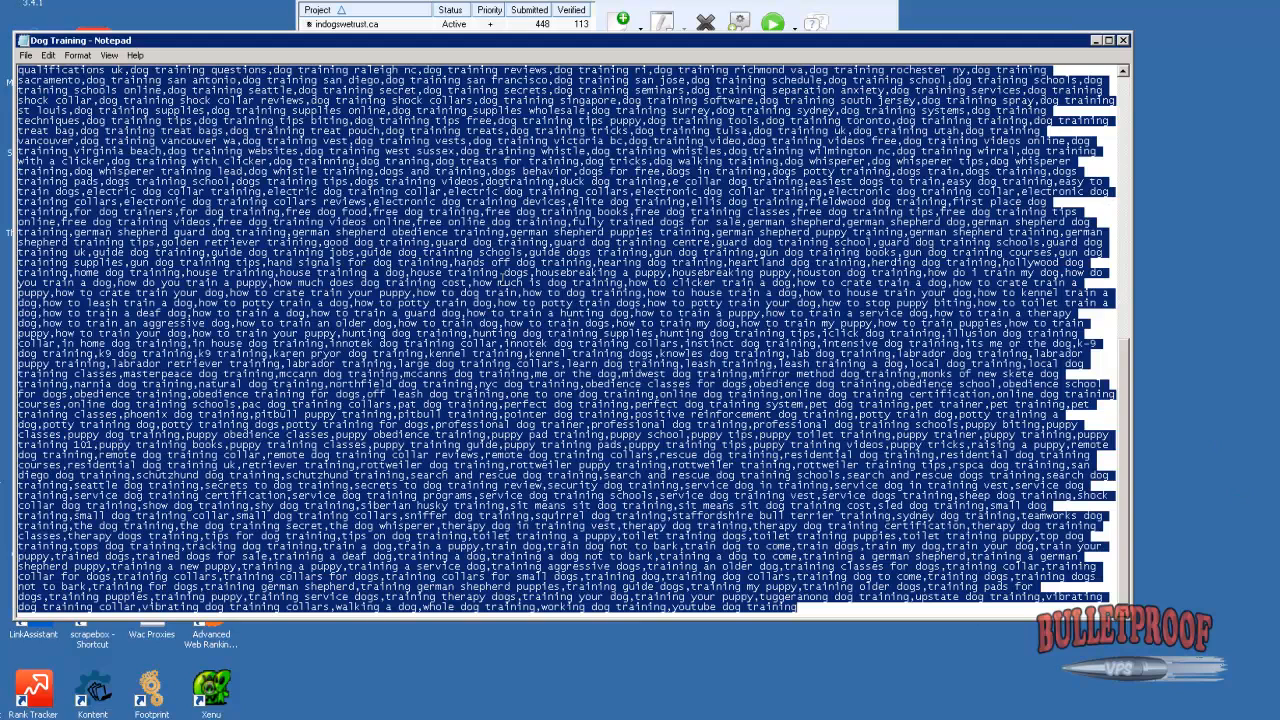
{"action": "left_click_drag", "start_coordinate": [1123, 349], "coordinate": [66, 70]}
{"action": "left_click", "coordinate": [1048, 70]}
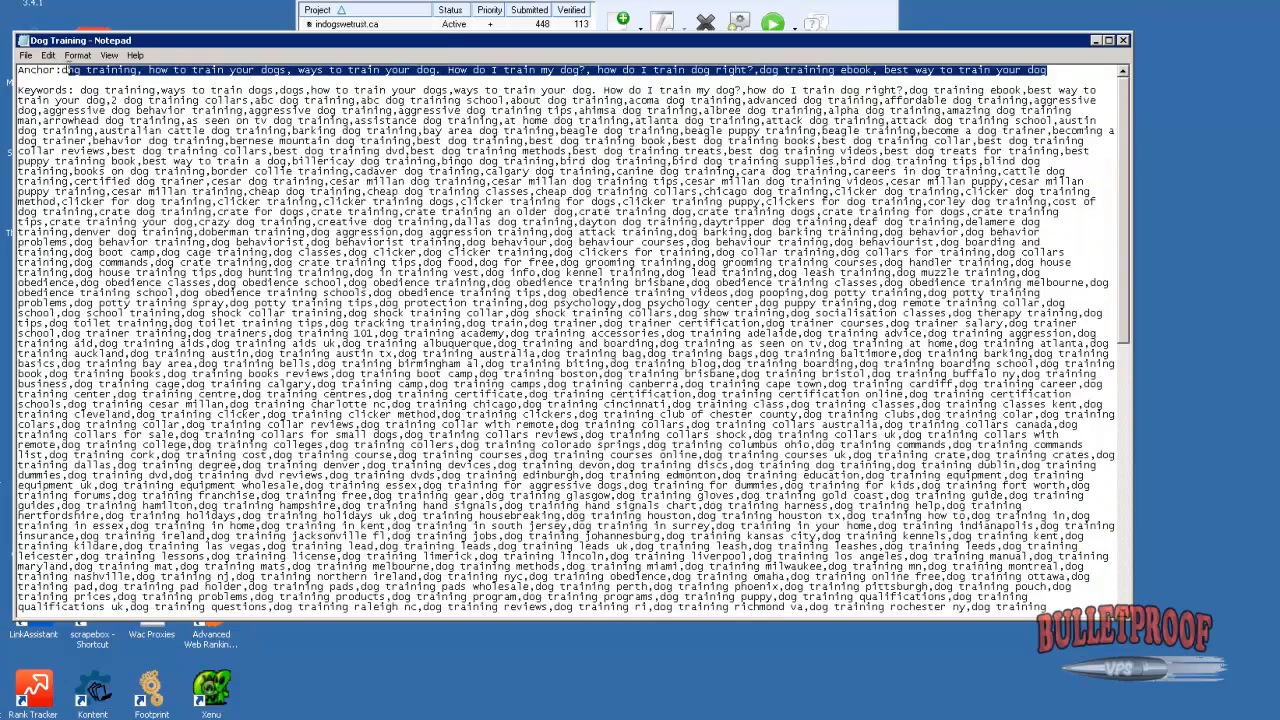
{"action": "left_click", "coordinate": [1096, 40]}
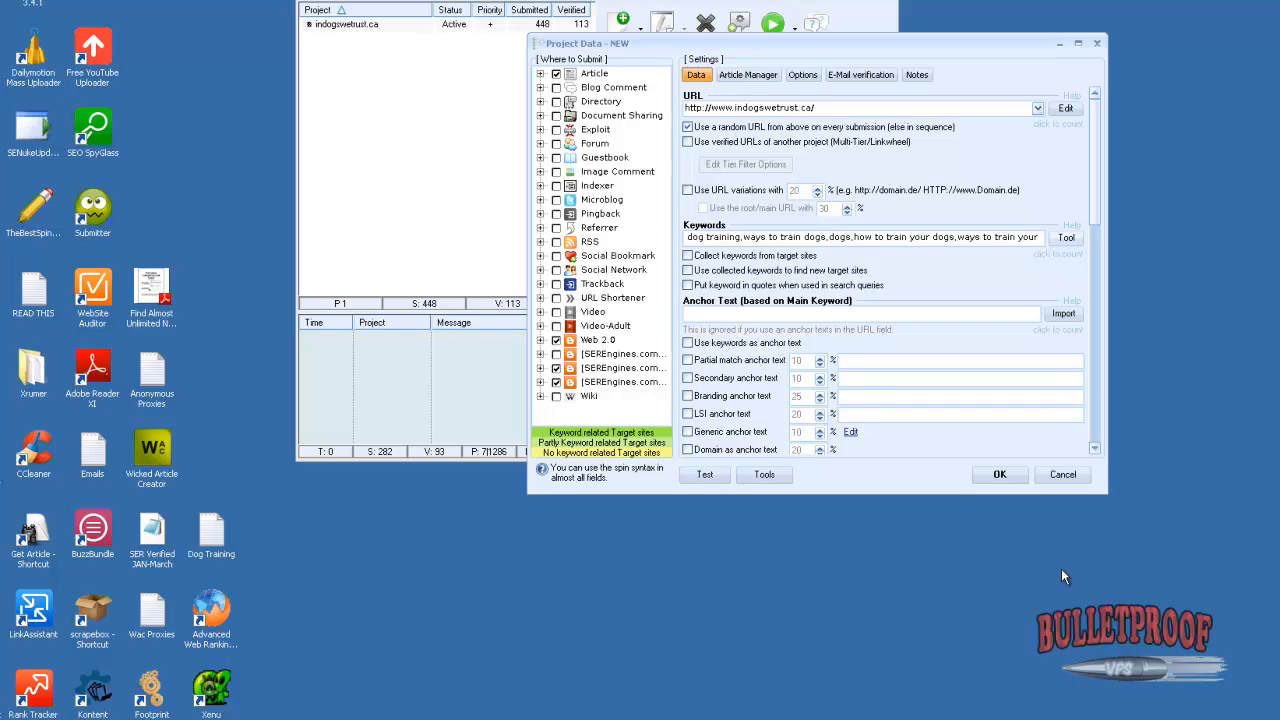
Paste the copied anchor phrases into the project's main Anchor Text field
{"action": "left_click", "coordinate": [803, 74]}
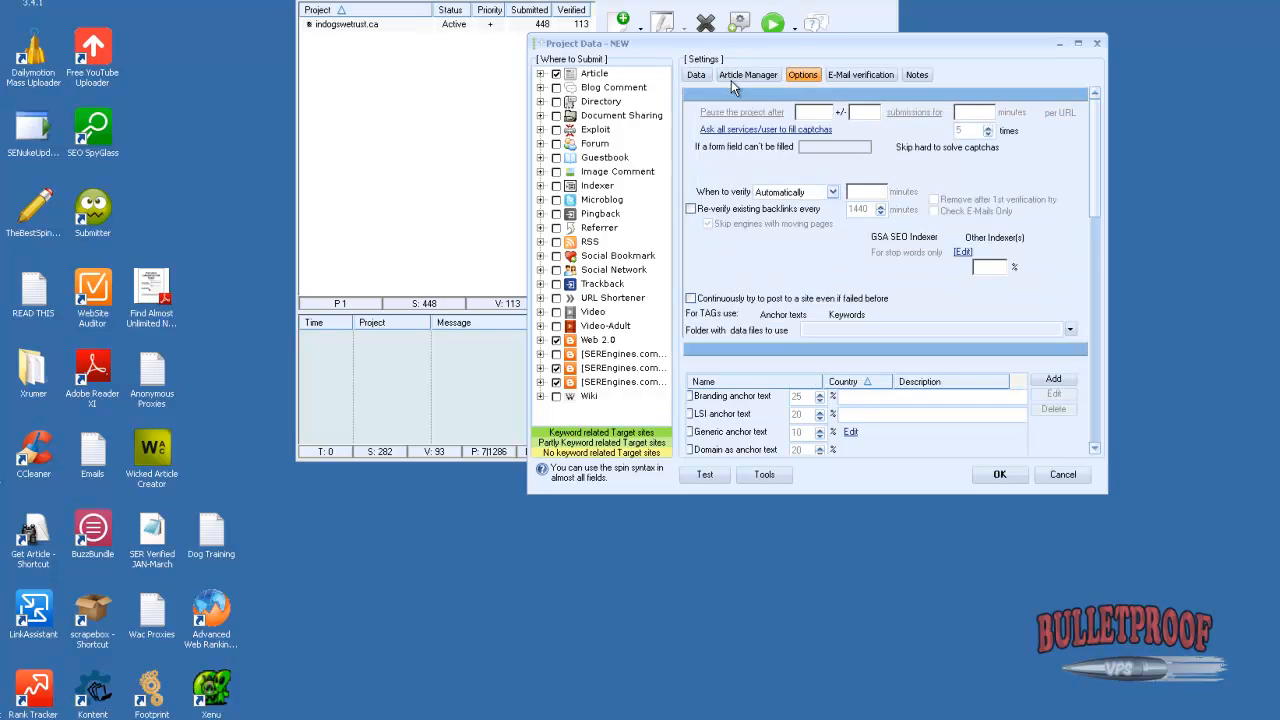
{"action": "left_click", "coordinate": [747, 75]}
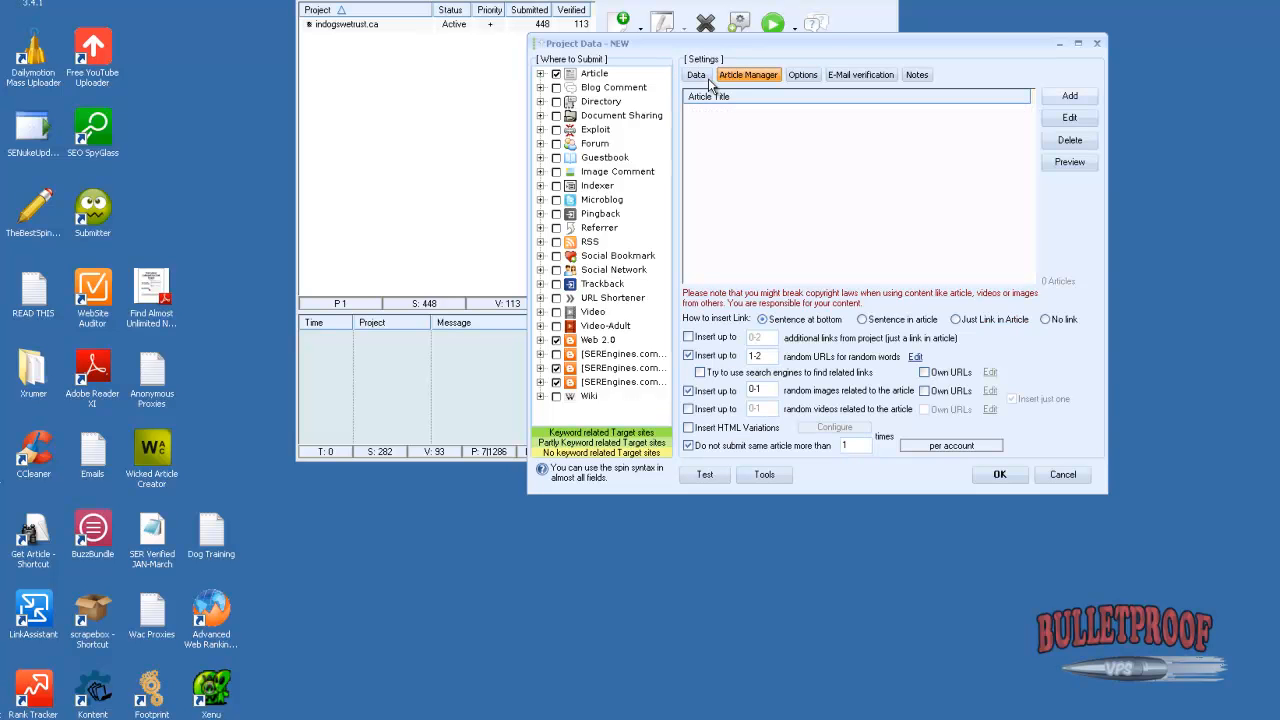
{"action": "left_click", "coordinate": [697, 75]}
{"action": "left_click", "coordinate": [783, 316]}
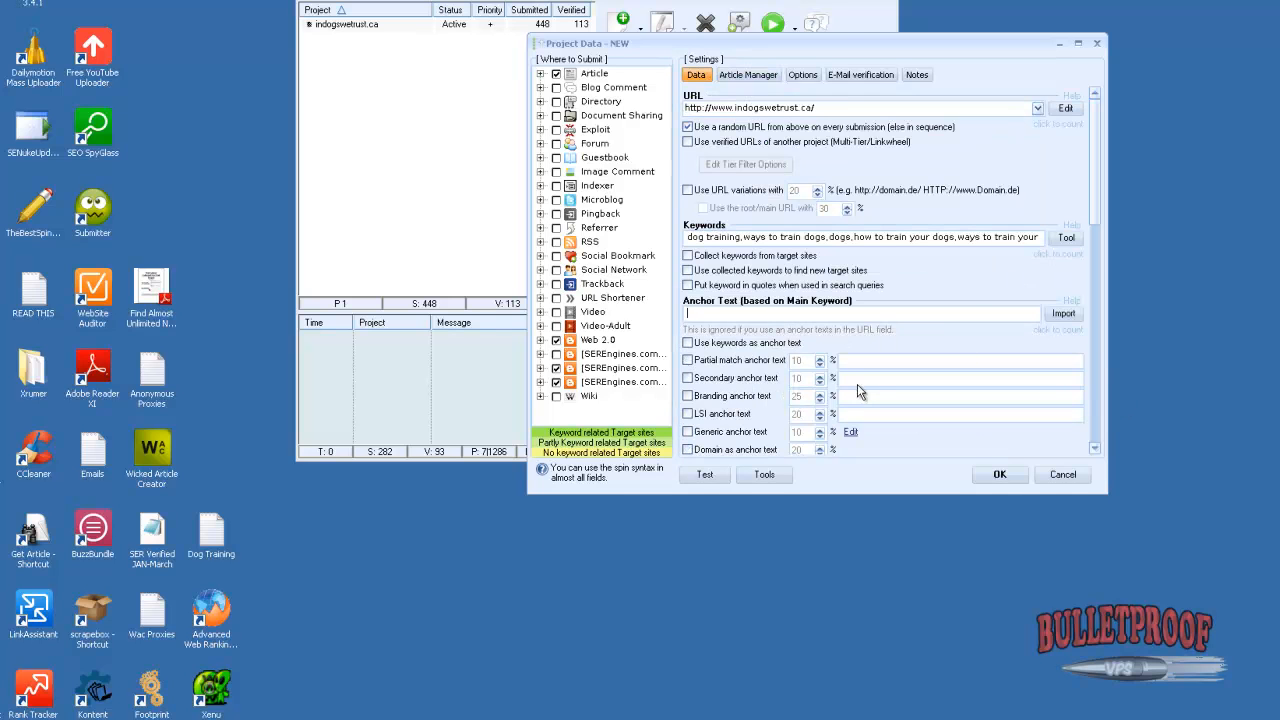
{"action": "key", "text": "ctrl+v"}
Examine the individual phrases in the main anchor text and the anchor options below it
{"action": "left_click_drag", "start_coordinate": [772, 316], "coordinate": [447, 315]}
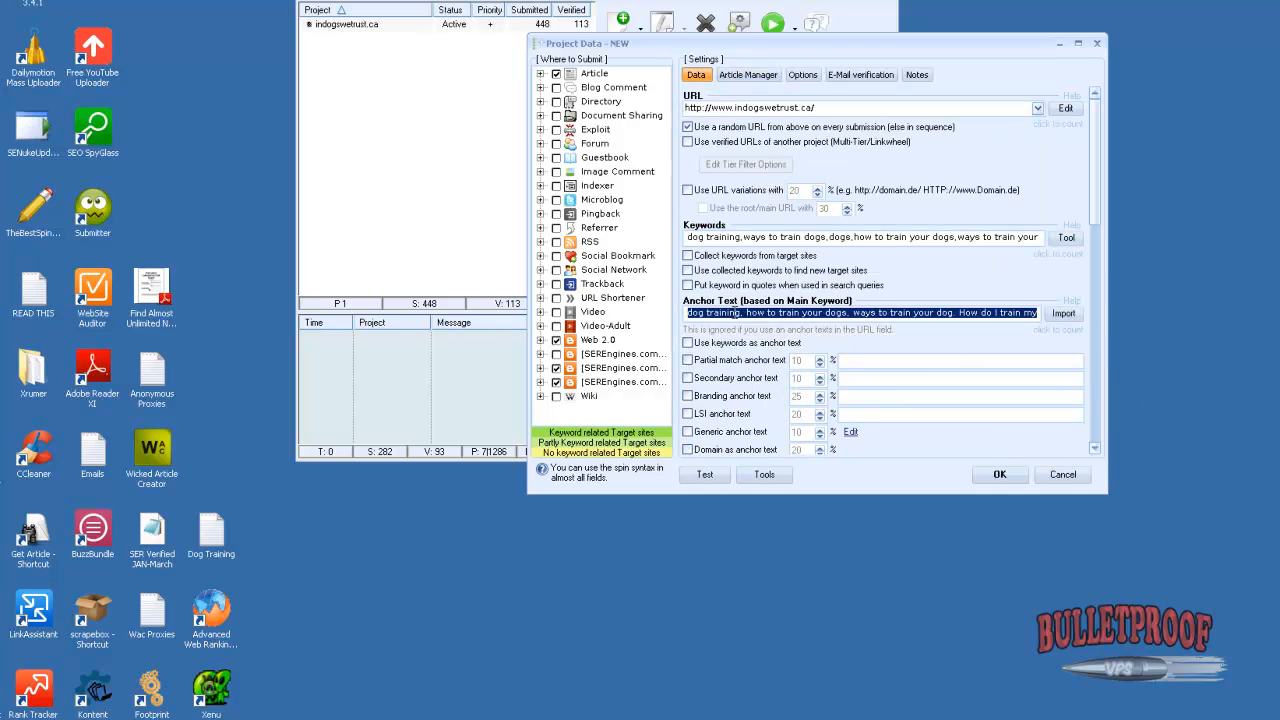
{"action": "left_click", "coordinate": [737, 313]}
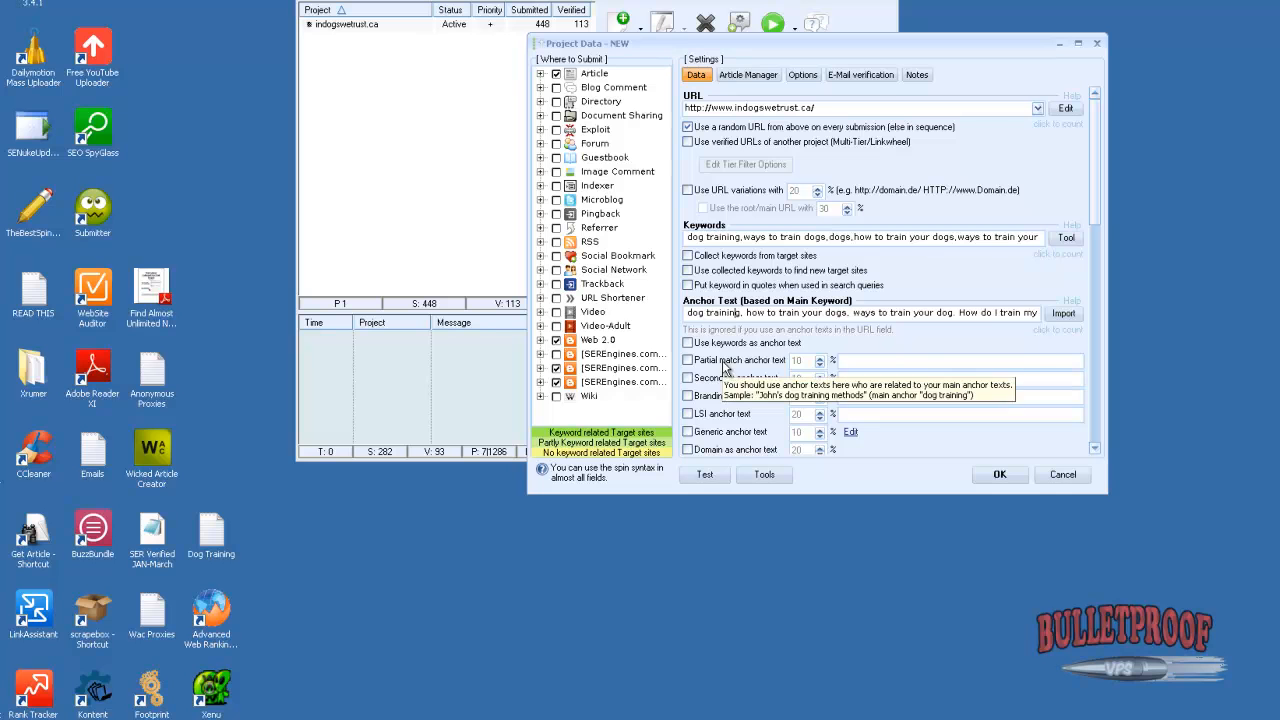
{"action": "left_click_drag", "start_coordinate": [742, 314], "coordinate": [672, 318]}
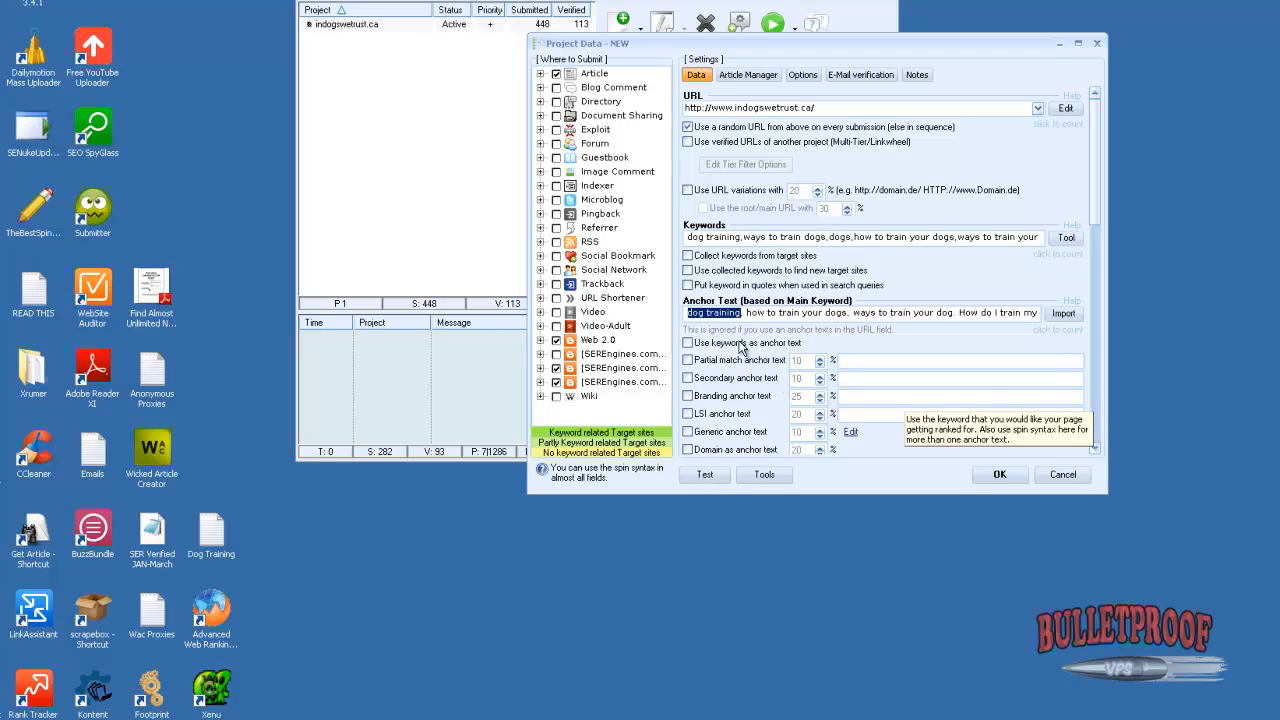
{"action": "left_click_drag", "start_coordinate": [746, 313], "coordinate": [849, 314]}
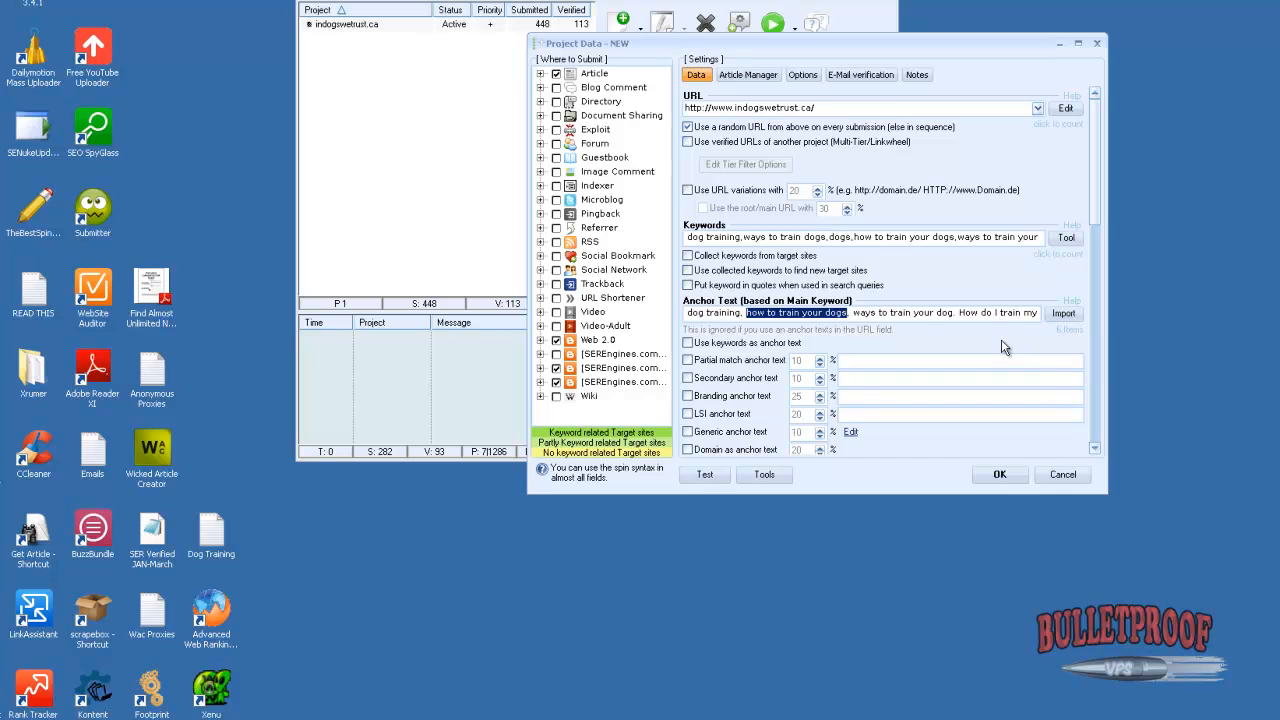
{"action": "left_click", "coordinate": [898, 313]}
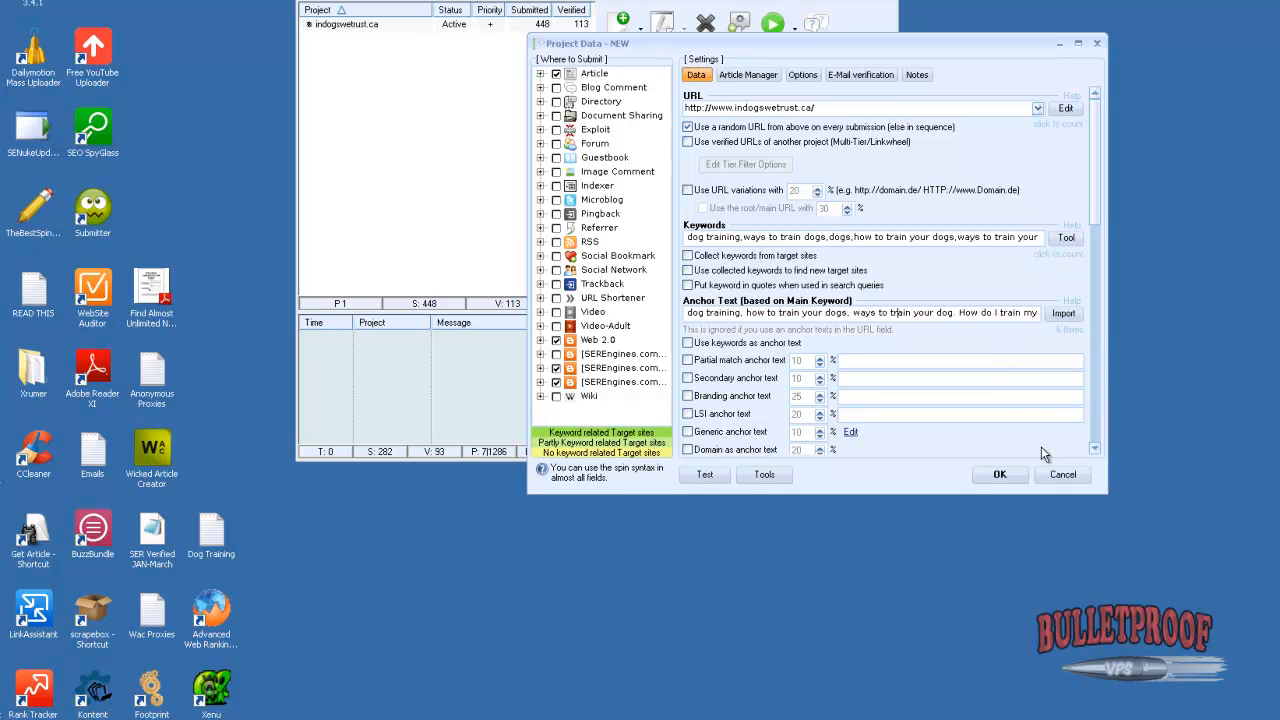
{"action": "left_click", "coordinate": [1094, 452]}
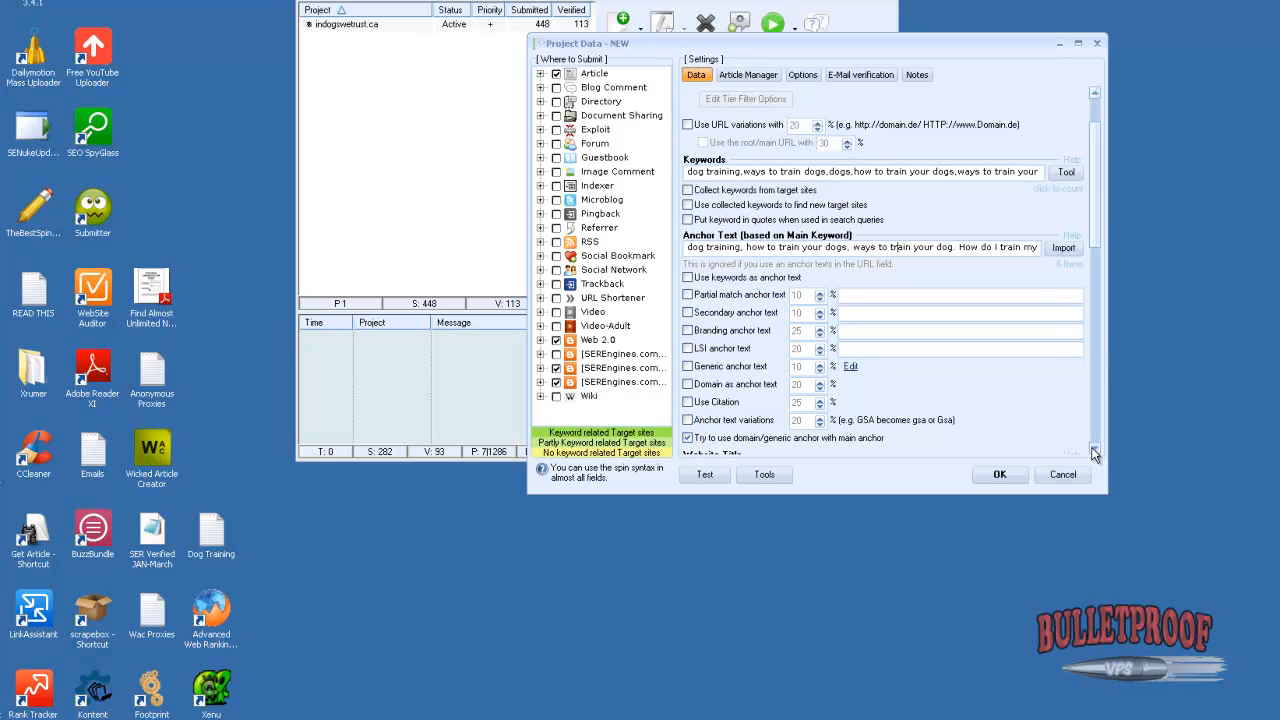
Enable URL variations at 20% and anchor text variations at 20% for the project
{"action": "left_click", "coordinate": [688, 125]}
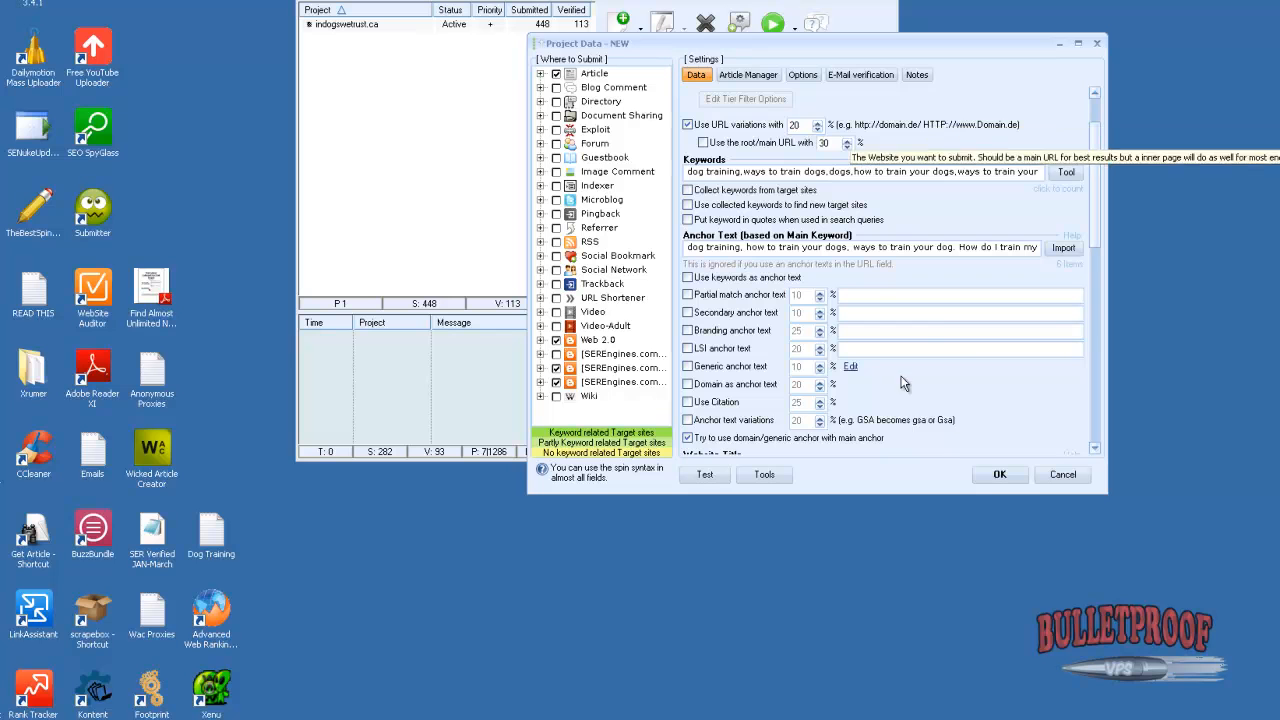
{"action": "scroll", "coordinate": [1098, 447], "scroll_direction": "down", "scroll_amount": 3}
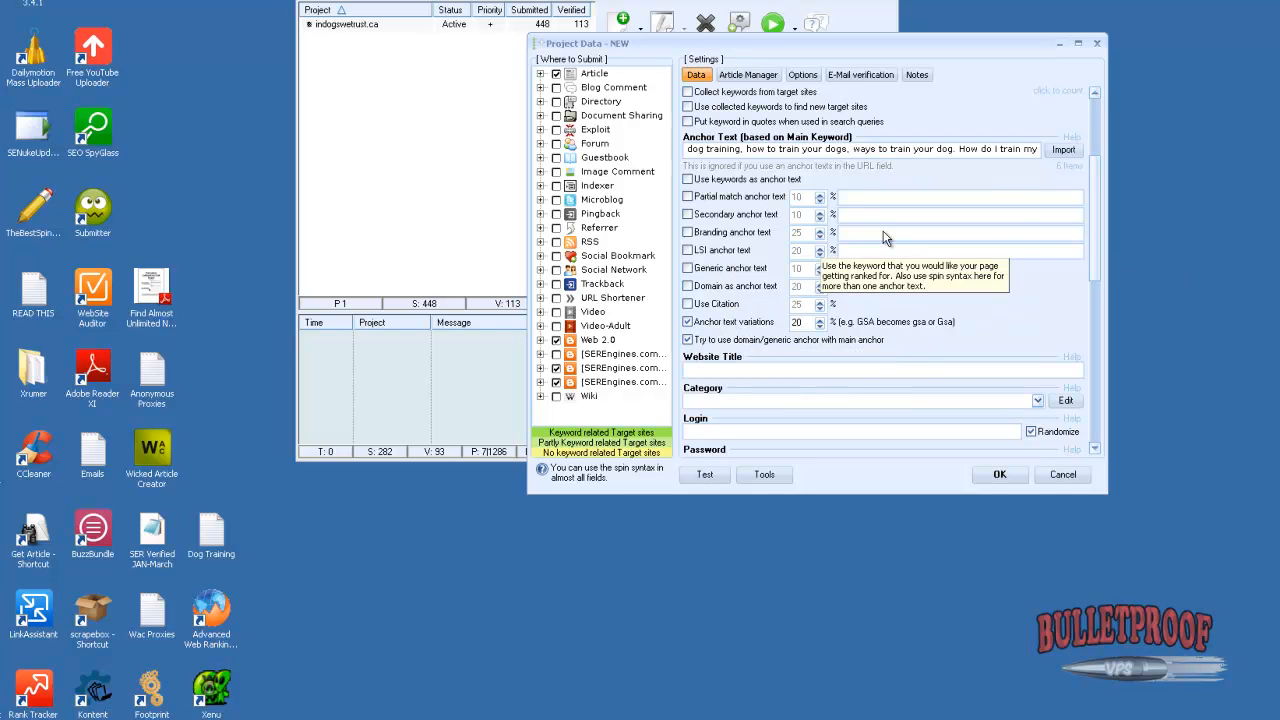
Try bullet proof vps as branding anchor text, clear the entry and disable the branding option again
{"action": "left_click", "coordinate": [688, 232]}
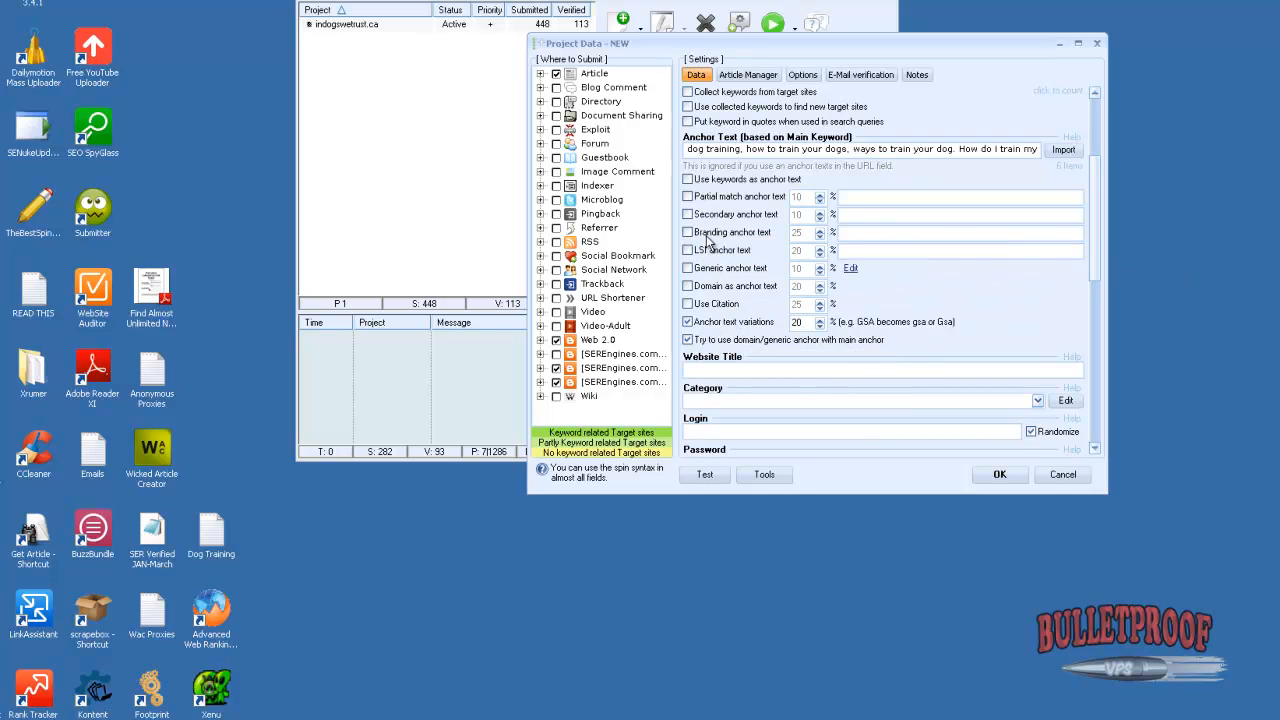
{"action": "left_click", "coordinate": [886, 232]}
{"action": "type", "text": "bullet proof"}
{"action": "key", "text": "BackSpace"}
{"action": "key", "text": "BackSpace"}
{"action": "key", "text": "BackSpace"}
{"action": "key", "text": "BackSpace"}
{"action": "key", "text": "BackSpace"}
{"action": "key", "text": "BackSpace"}
{"action": "type", "text": "proof vps"}
{"action": "key", "text": "BackSpace"}
{"action": "key", "text": "BackSpace"}
{"action": "key", "text": "BackSpace"}
{"action": "key", "text": "BackSpace"}
{"action": "key", "text": "BackSpace"}
{"action": "key", "text": "BackSpace"}
{"action": "key", "text": "BackSpace"}
{"action": "key", "text": "BackSpace"}
{"action": "key", "text": "BackSpace"}
{"action": "key", "text": "BackSpace"}
{"action": "key", "text": "BackSpace"}
{"action": "key", "text": "BackSpace"}
{"action": "key", "text": "BackSpace"}
{"action": "key", "text": "BackSpace"}
{"action": "type", "text": "Dpg"}
{"action": "key", "text": "BackSpace"}
{"action": "key", "text": "BackSpace"}
{"action": "key", "text": "BackSpace"}
{"action": "left_click", "coordinate": [687, 232]}
Check the project's empty blog fields, then switch to Wicked Article Creator and open its Title Builder
{"action": "scroll", "coordinate": [1095, 446], "scroll_direction": "down", "scroll_amount": 3}
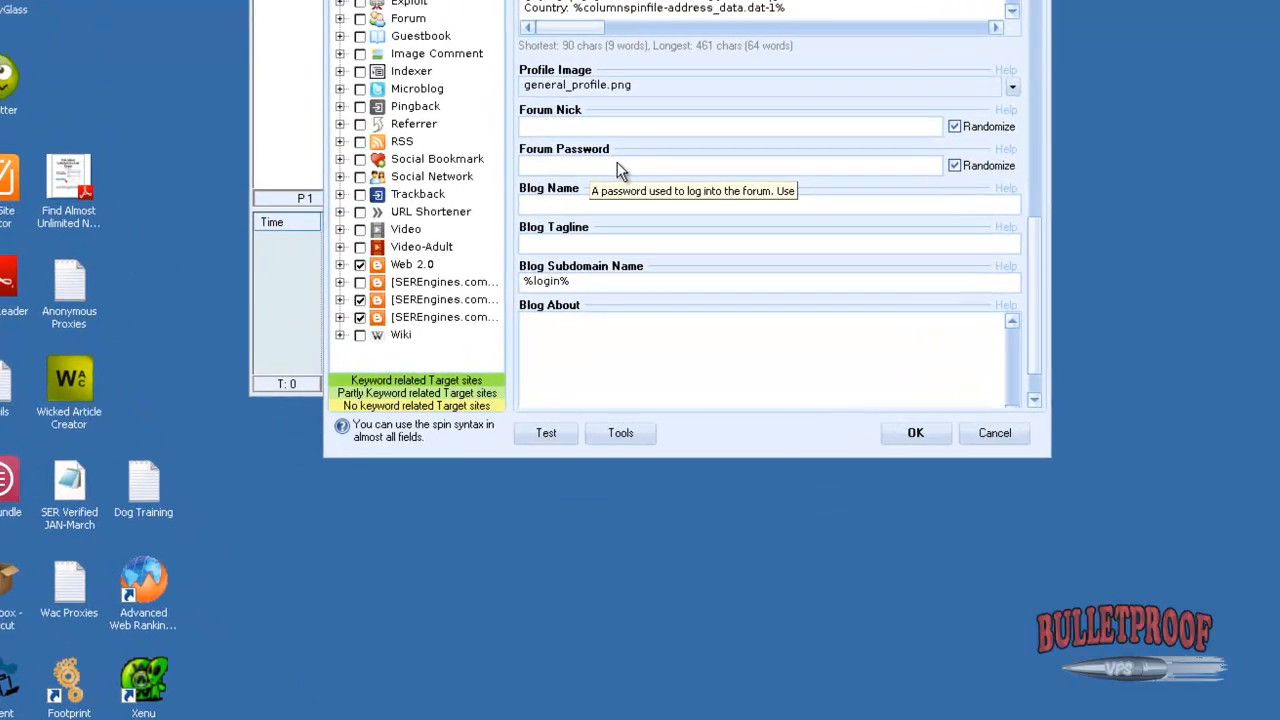
{"action": "left_click", "coordinate": [1036, 400]}
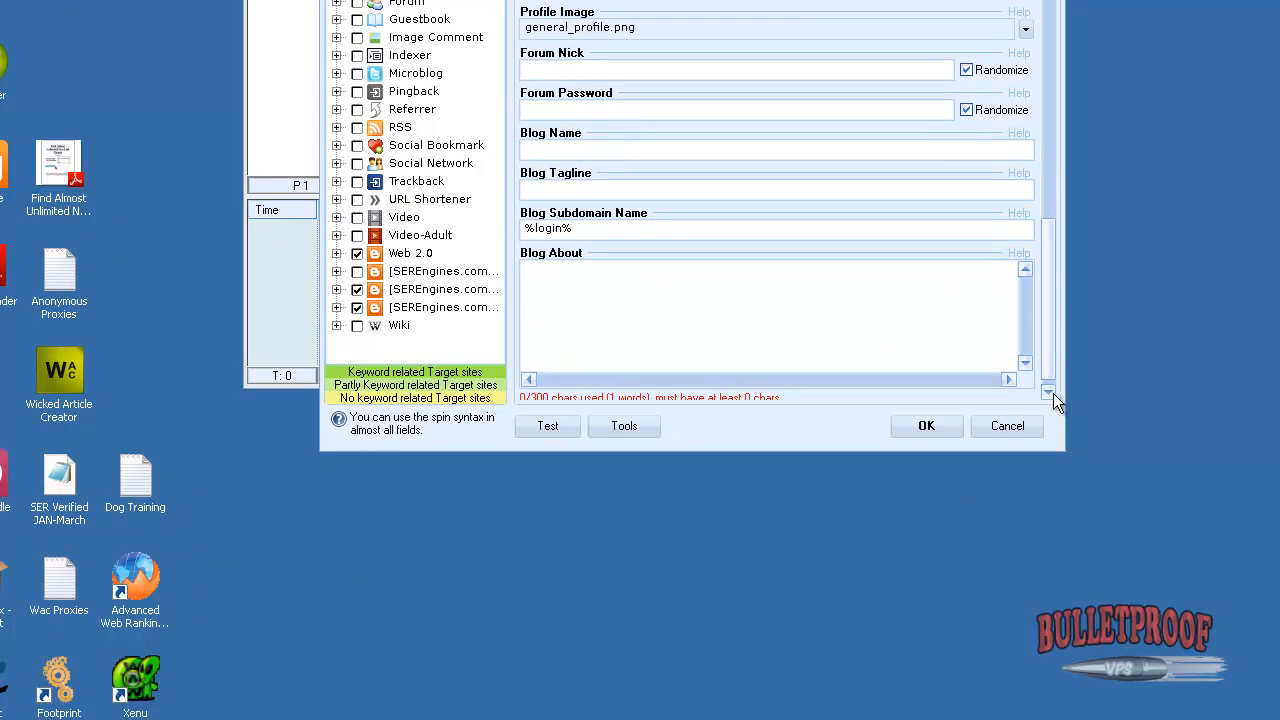
{"action": "left_click", "coordinate": [1048, 393]}
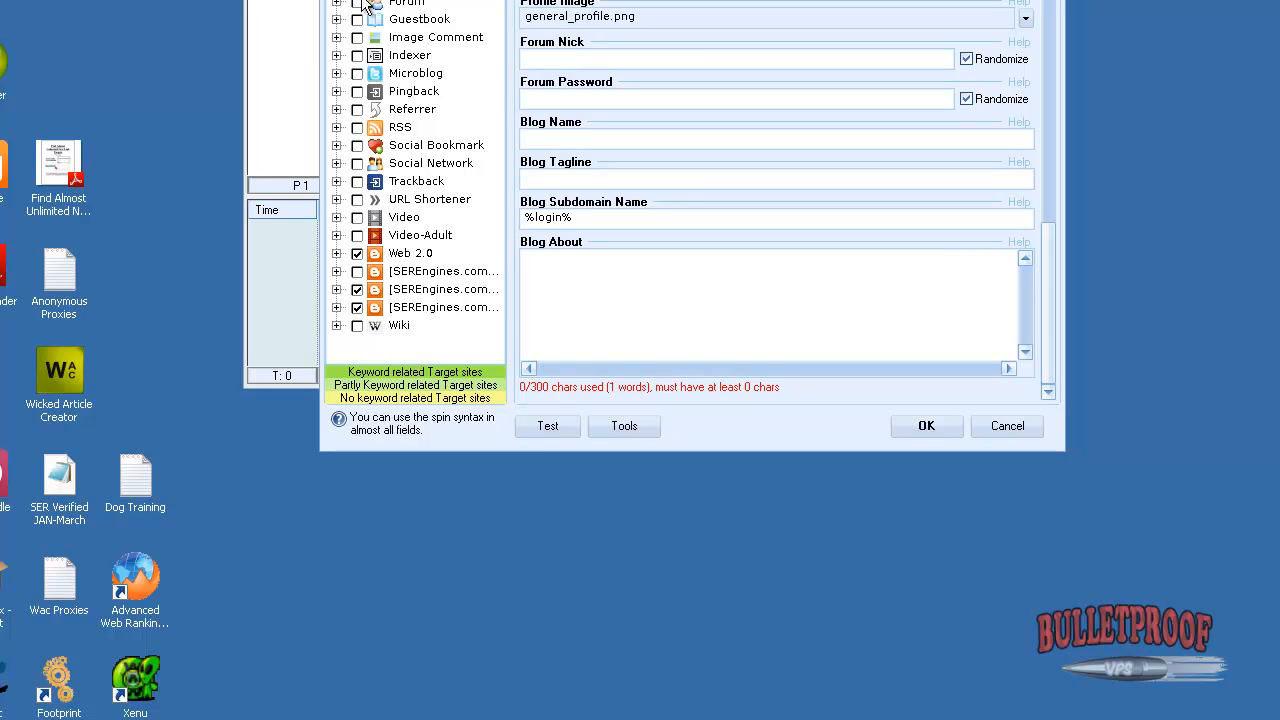
{"action": "left_click", "coordinate": [357, 253]}
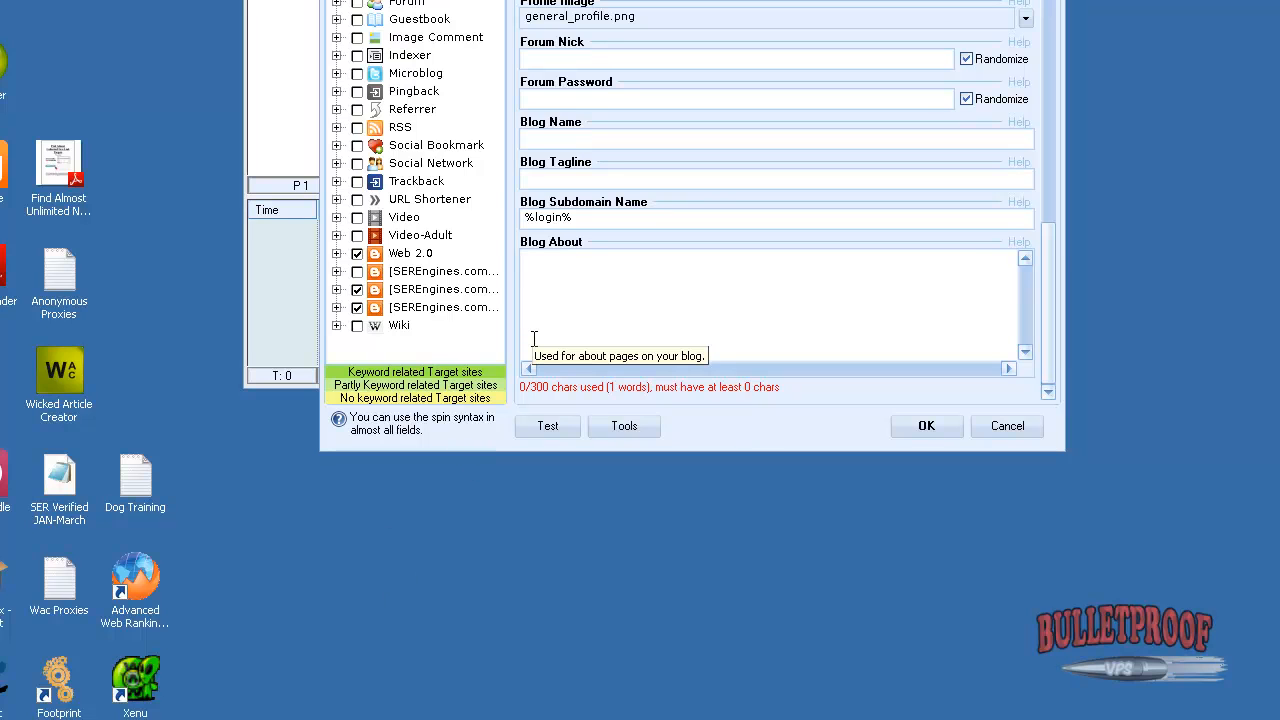
{"action": "double_click", "coordinate": [68, 378]}
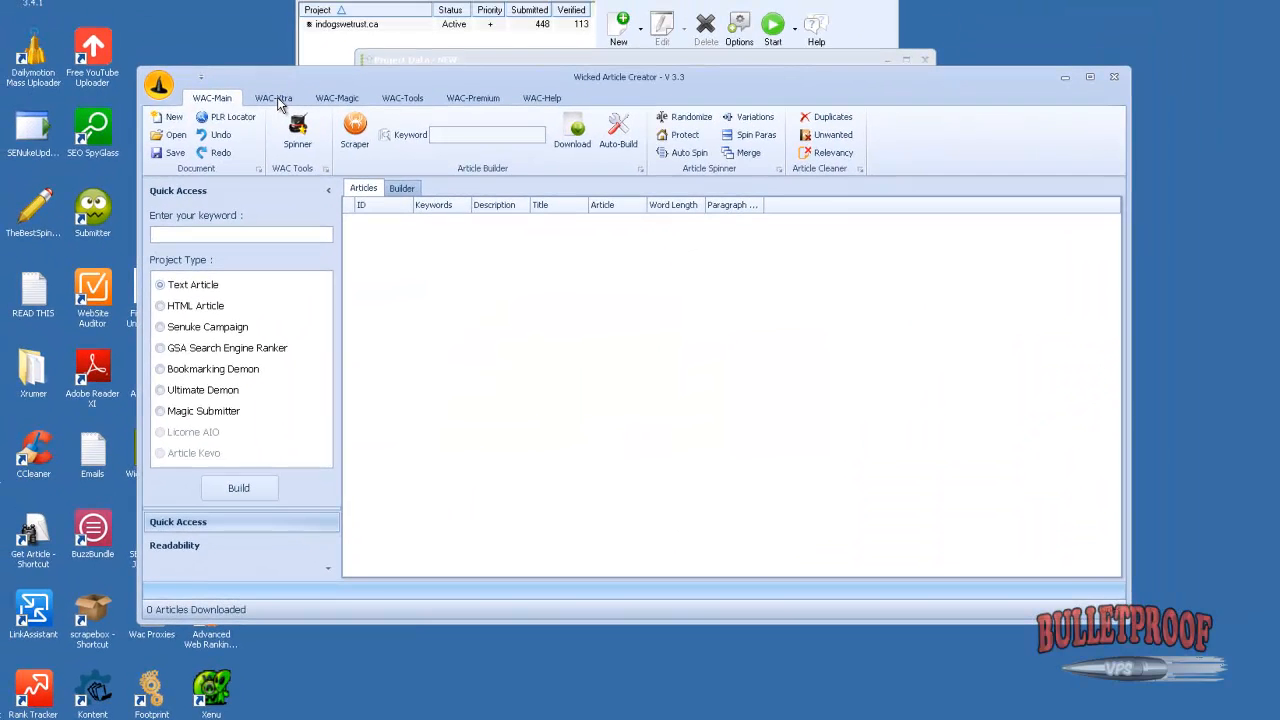
{"action": "left_click", "coordinate": [277, 97]}
{"action": "left_click", "coordinate": [161, 134]}
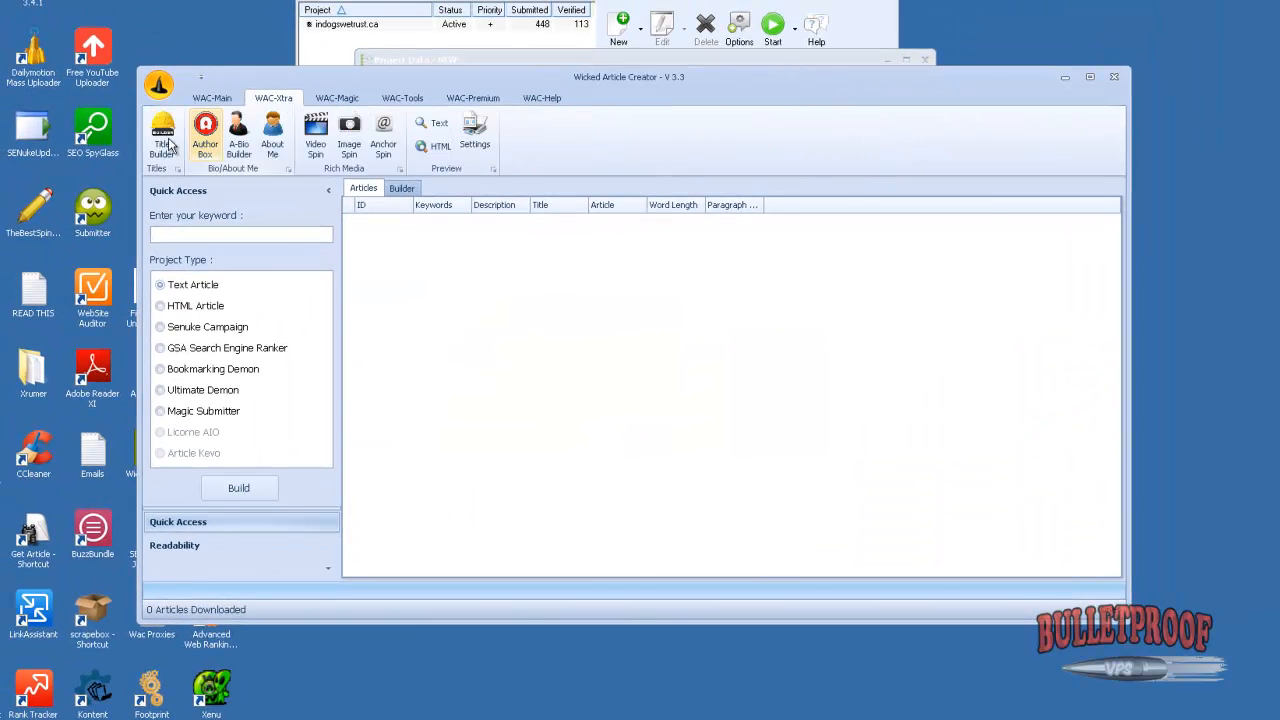
Build 1000 titles for the keyword Dog Training using scraped articles as the title source
{"action": "type", "text": "Dog Traiing"}
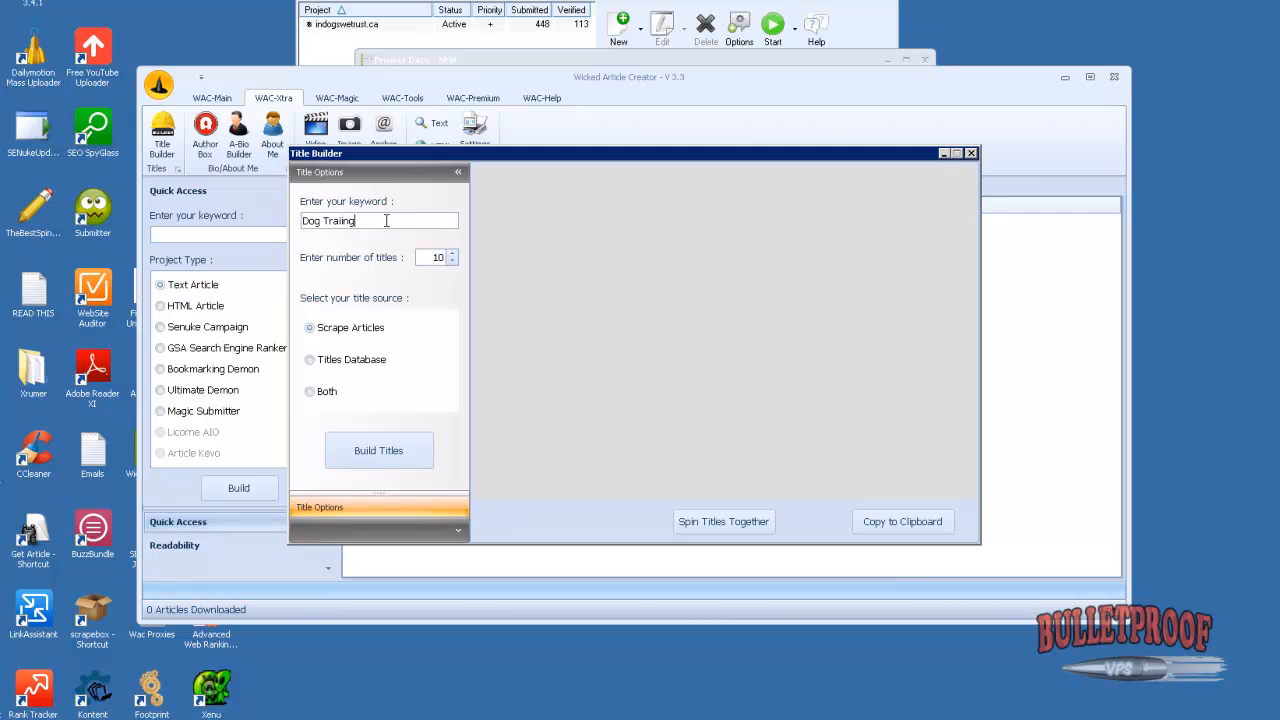
{"action": "key", "text": "BackSpace"}
{"action": "key", "text": "BackSpace"}
{"action": "key", "text": "BackSpace"}
{"action": "type", "text": "ning"}
{"action": "double_click", "coordinate": [439, 257]}
{"action": "type", "text": "5"}
{"action": "key", "text": "BackSpace"}
{"action": "key", "text": "BackSpace"}
{"action": "type", "text": "1000"}
{"action": "left_click", "coordinate": [389, 454]}
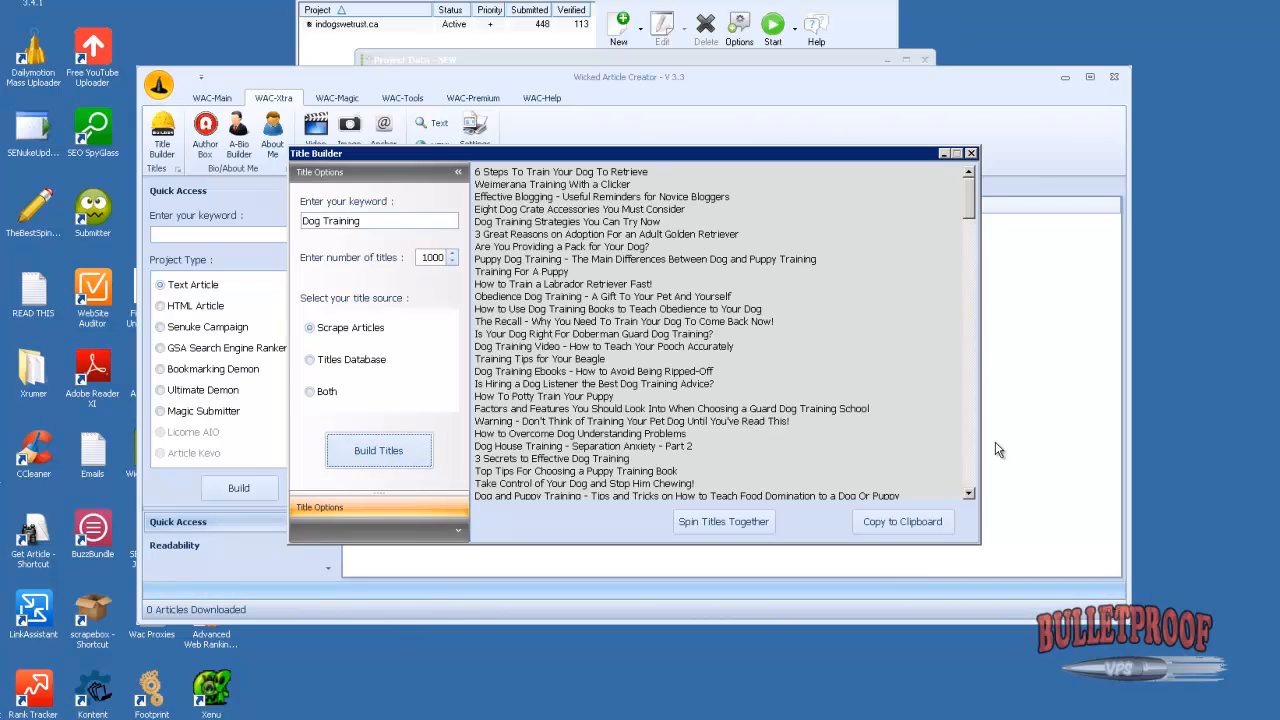
Spin the built titles together and paste the combined text into the Blog Name of the GSA Search Engine Ranker project
{"action": "left_click", "coordinate": [724, 521]}
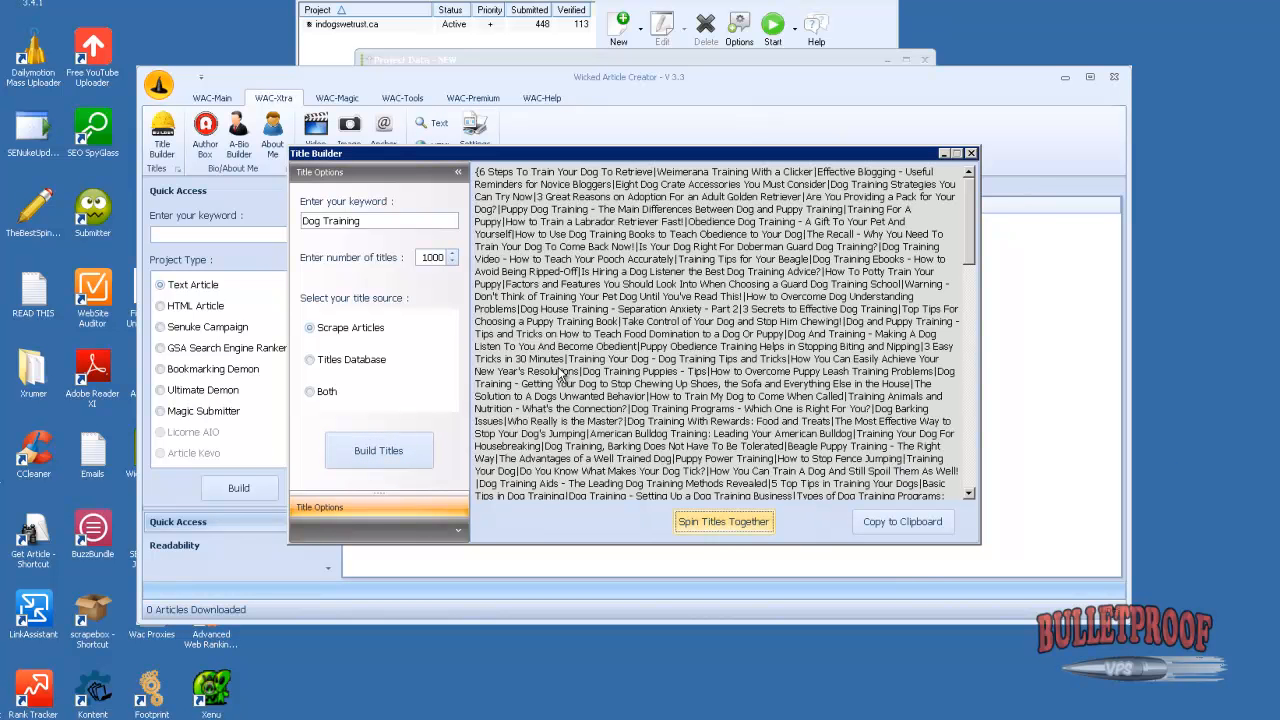
{"action": "key", "text": "ctrl+a"}
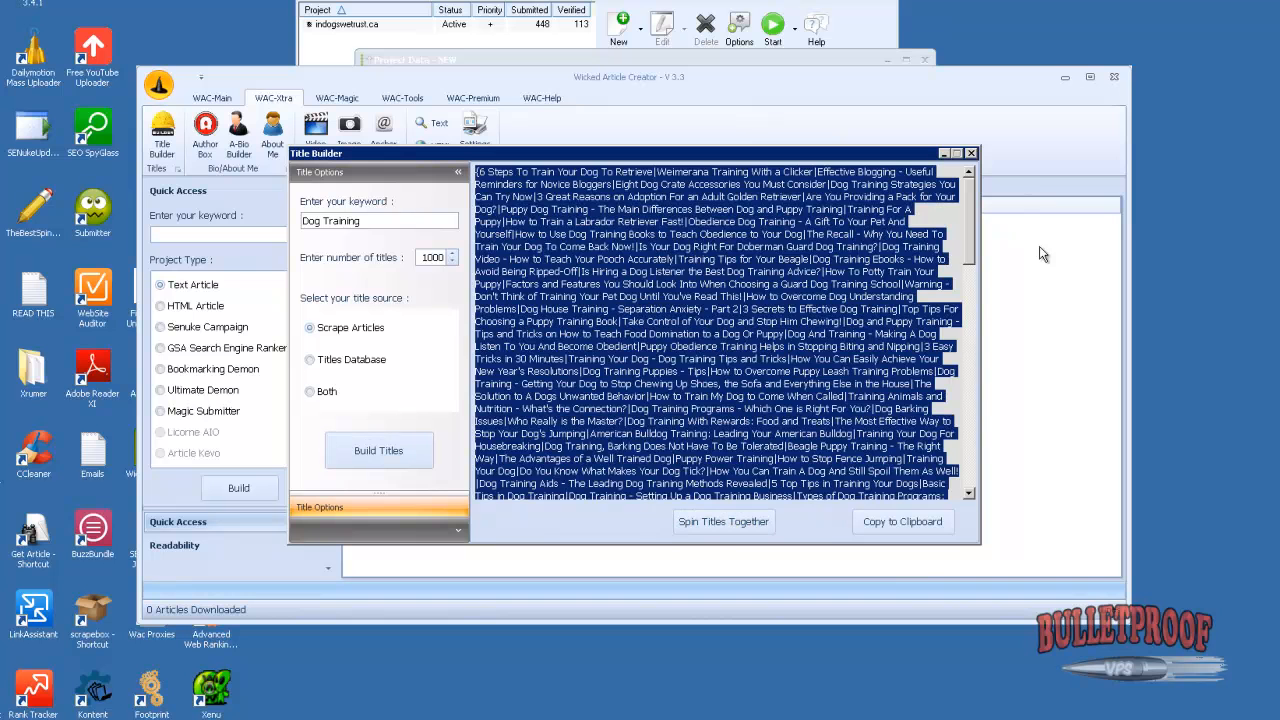
{"action": "left_click", "coordinate": [829, 61]}
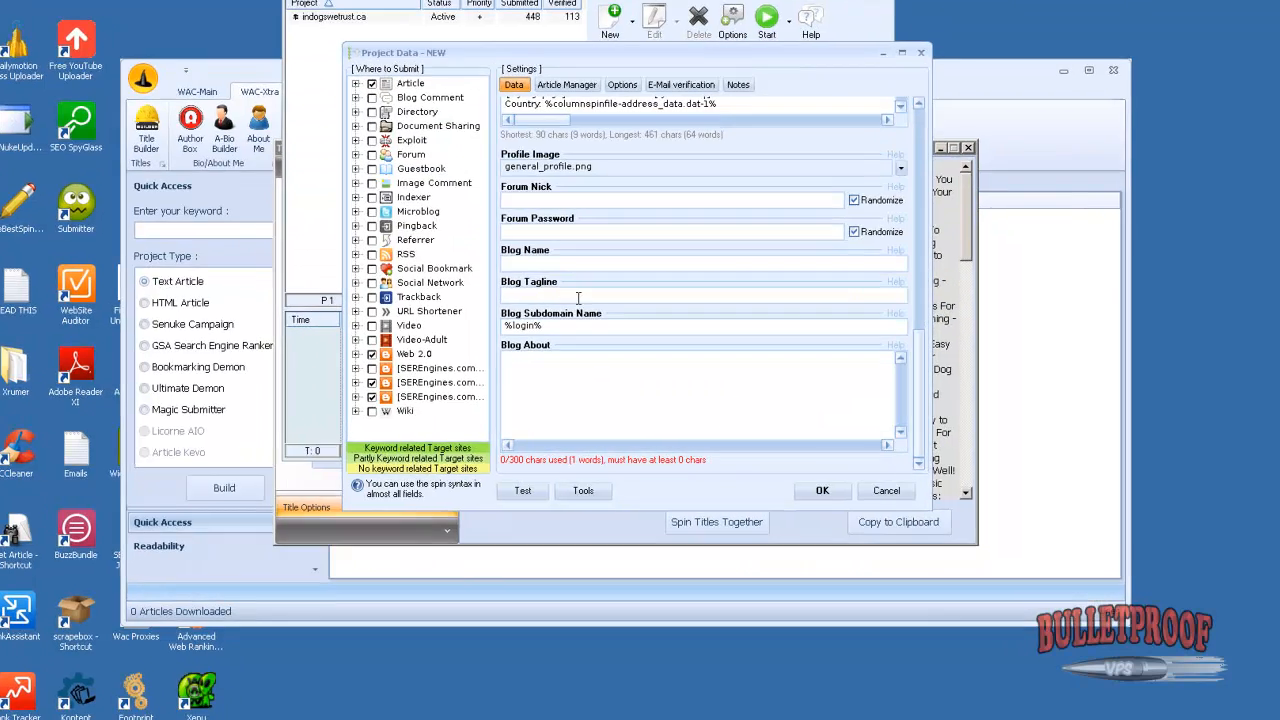
{"action": "key", "text": "ctrl+v"}
Return to the Title Builder, clear the spun text and build a fresh set of Dog Training titles
{"action": "left_click", "coordinate": [945, 215]}
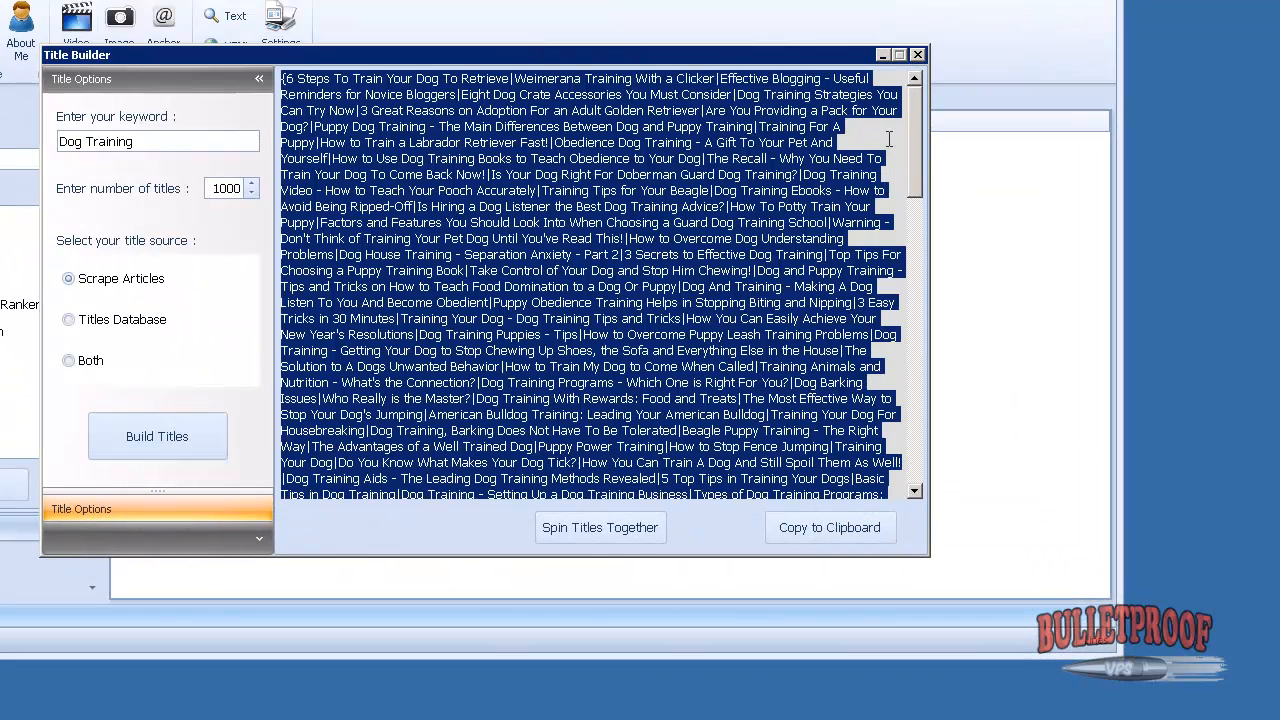
{"action": "key", "text": "Delete"}
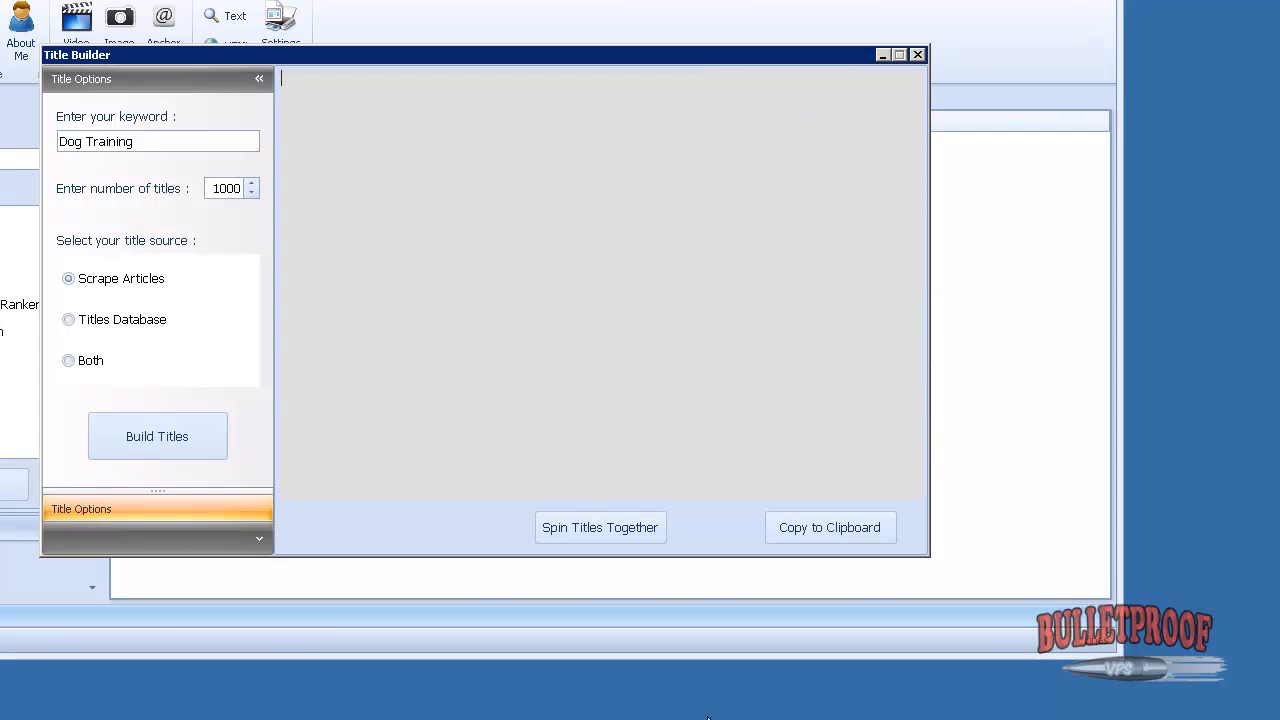
{"action": "left_click", "coordinate": [130, 434]}
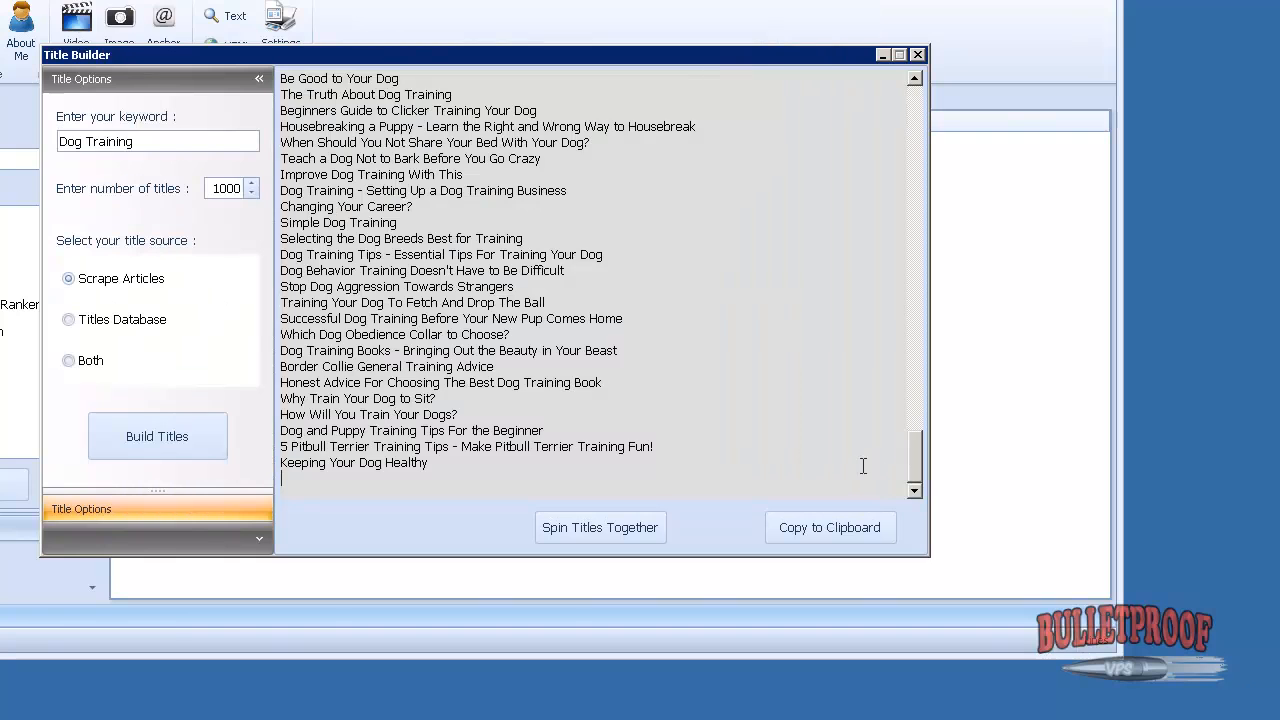
Spin the new titles together, copy the result and paste it into the project's Website Title
{"action": "key", "text": "ctrl+a"}
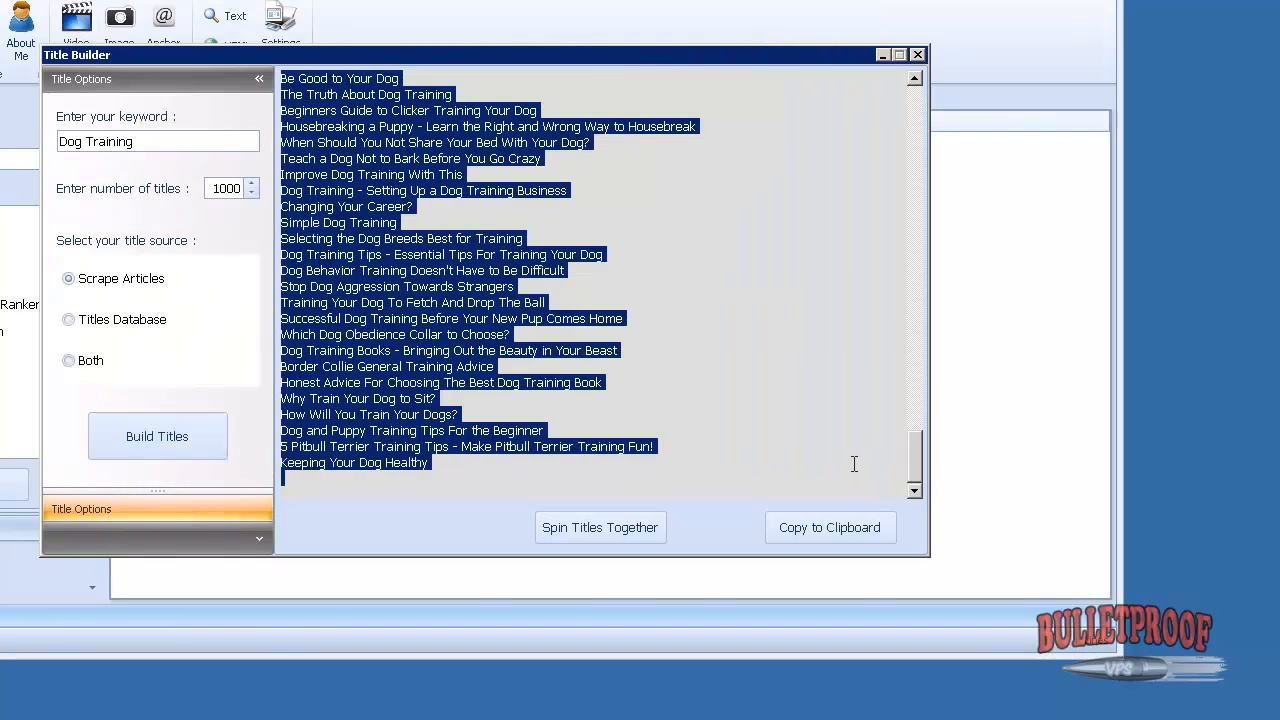
{"action": "left_click", "coordinate": [587, 527]}
{"action": "key", "text": "ctrl+a"}
{"action": "key", "text": "ctrl+c"}
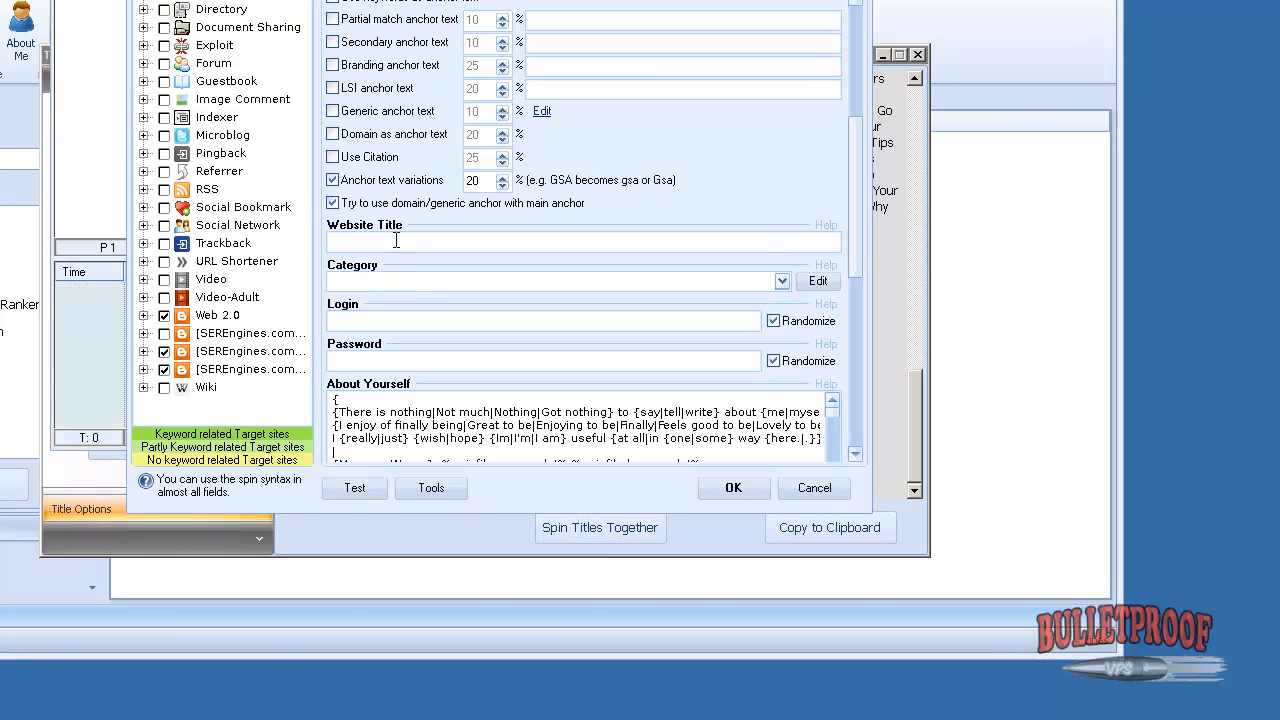
{"action": "left_click", "coordinate": [394, 240]}
{"action": "key", "text": "ctrl+v"}
Add the suggested Home & Family categories Pets, Home Improvement, Hobbies and Parenting to the project's category tree
{"action": "left_click", "coordinate": [816, 282]}
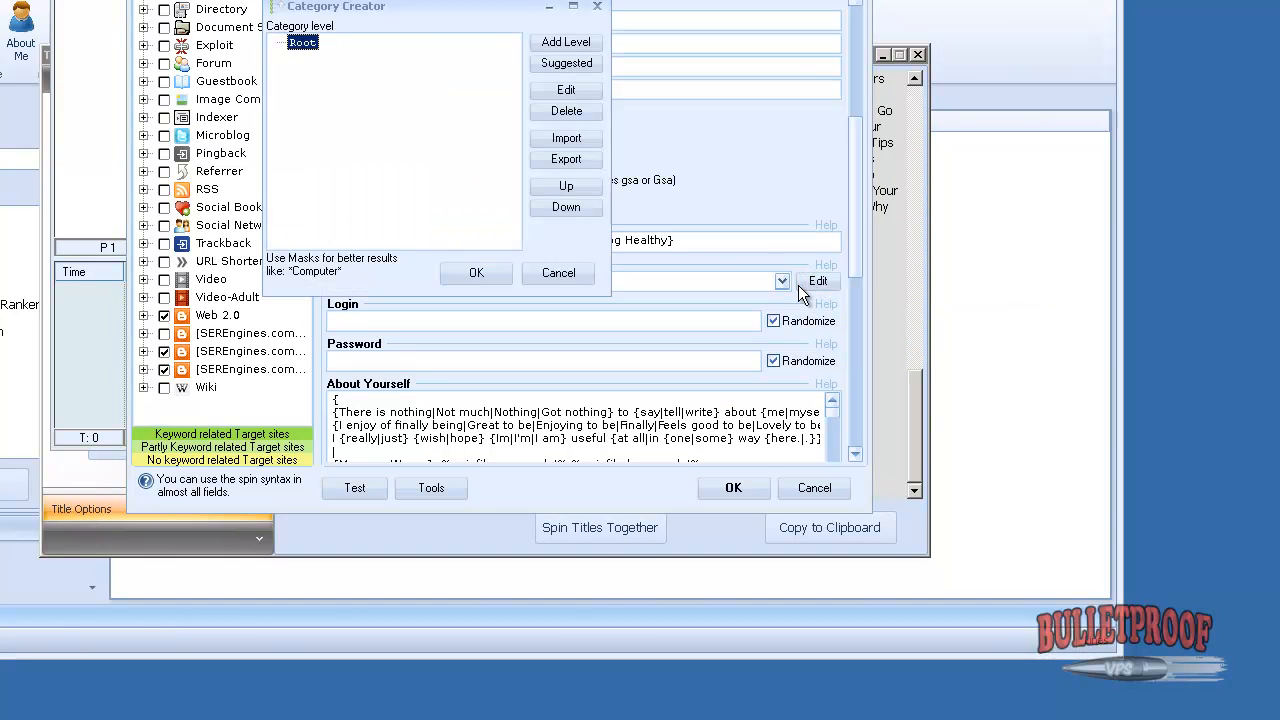
{"action": "left_click", "coordinate": [563, 63]}
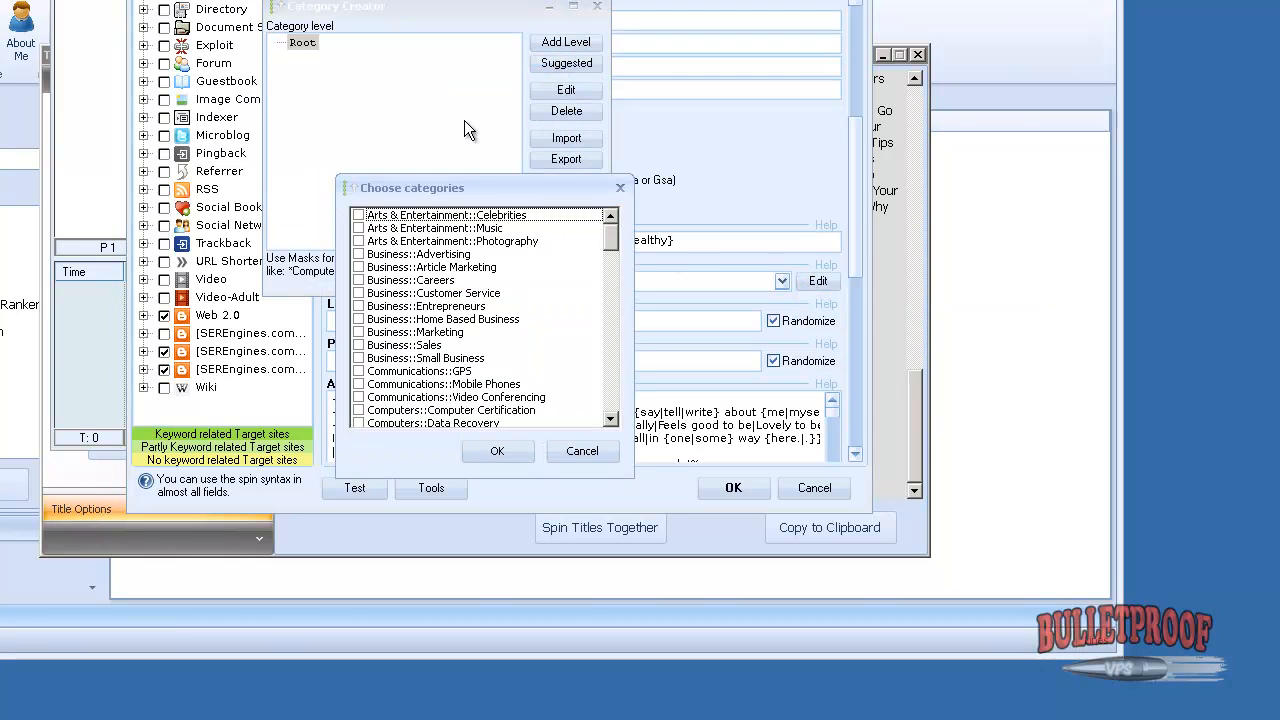
{"action": "left_click_drag", "start_coordinate": [614, 232], "coordinate": [610, 276]}
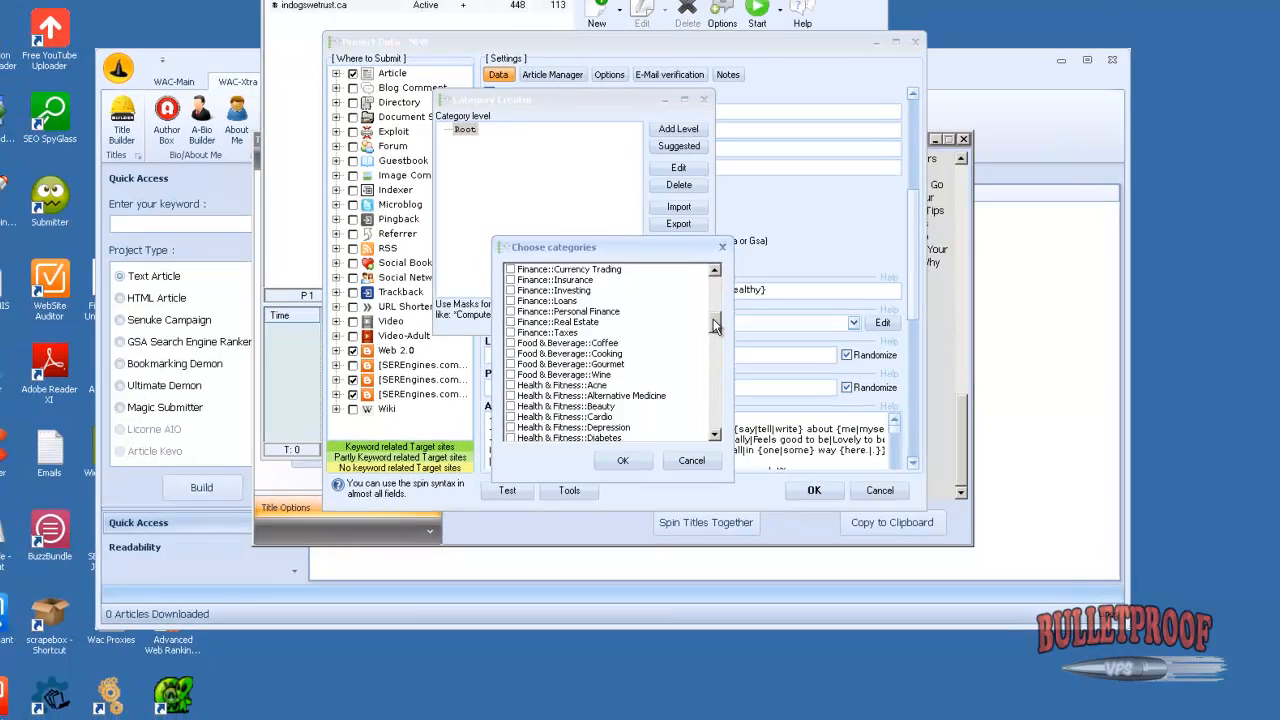
{"action": "left_click_drag", "start_coordinate": [713, 319], "coordinate": [716, 346]}
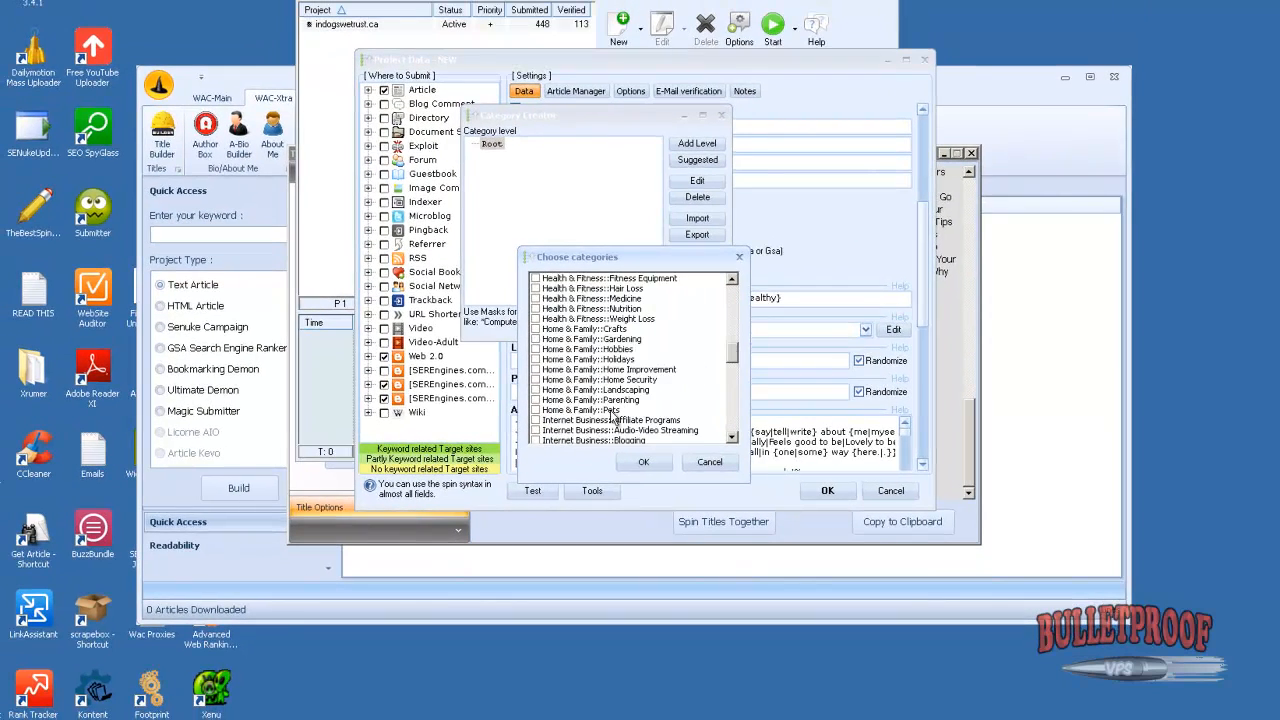
{"action": "left_click", "coordinate": [615, 411]}
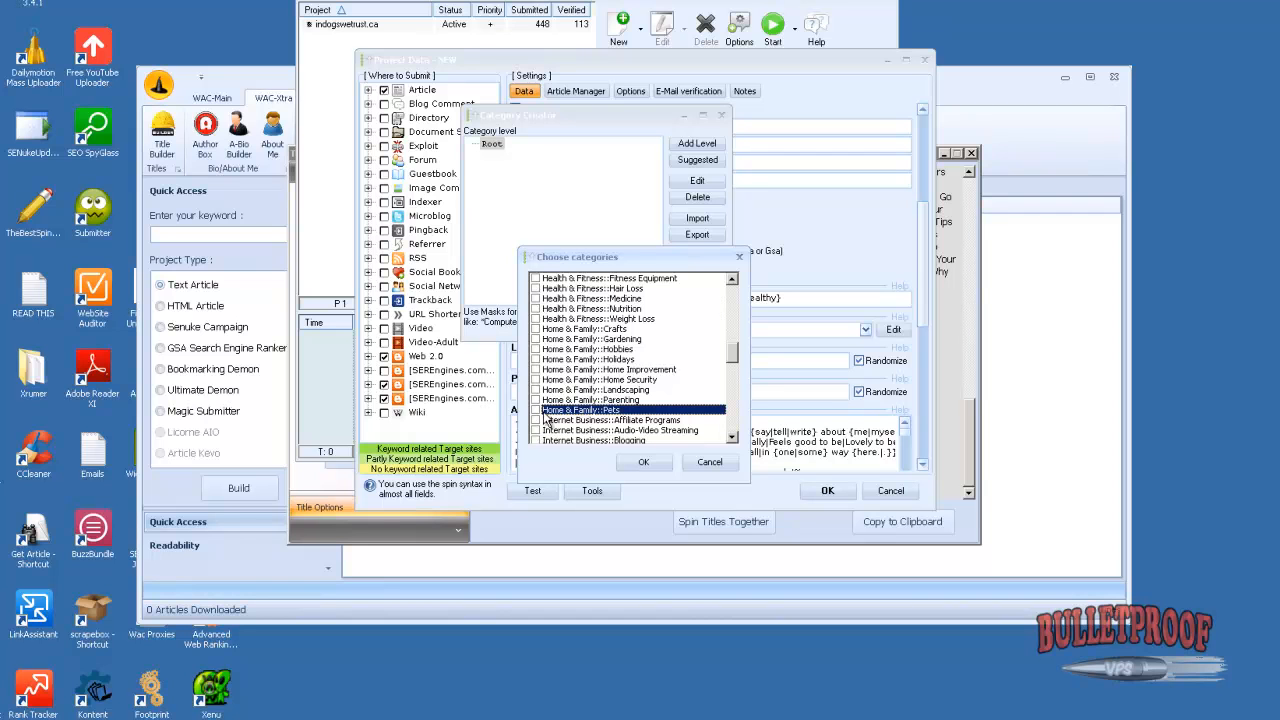
{"action": "left_click", "coordinate": [536, 411]}
{"action": "left_click", "coordinate": [536, 370]}
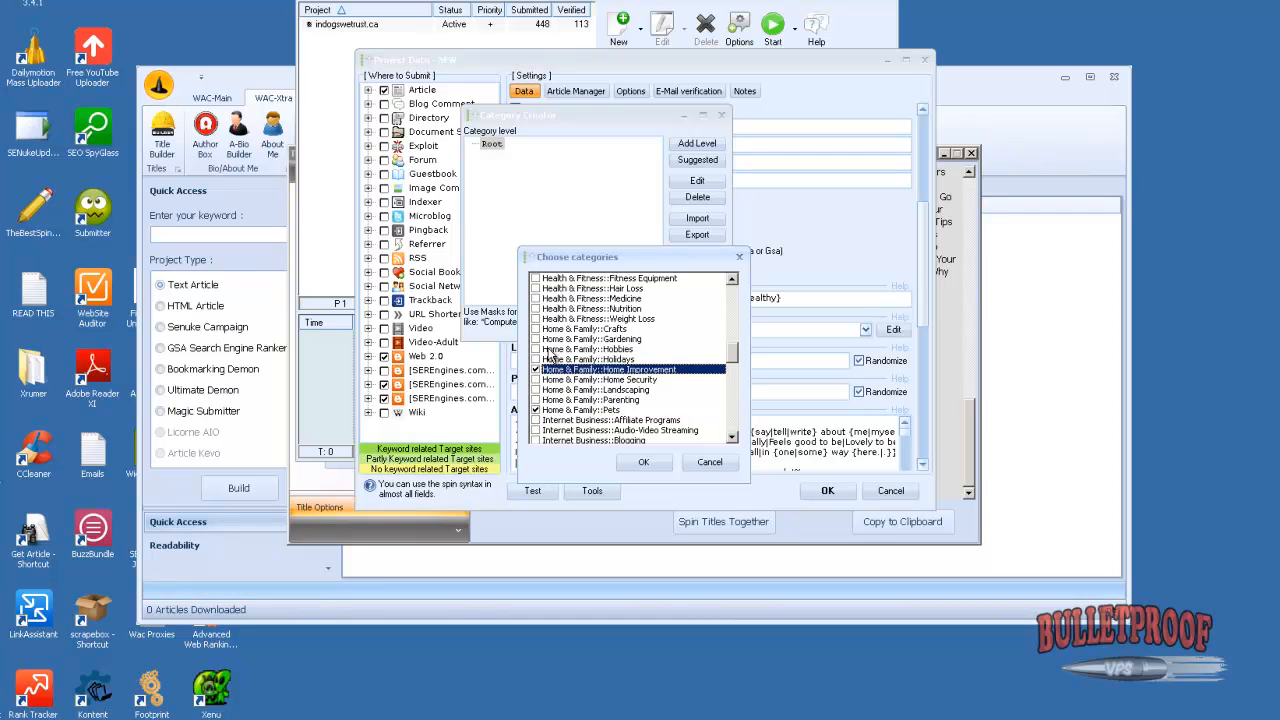
{"action": "left_click", "coordinate": [536, 350]}
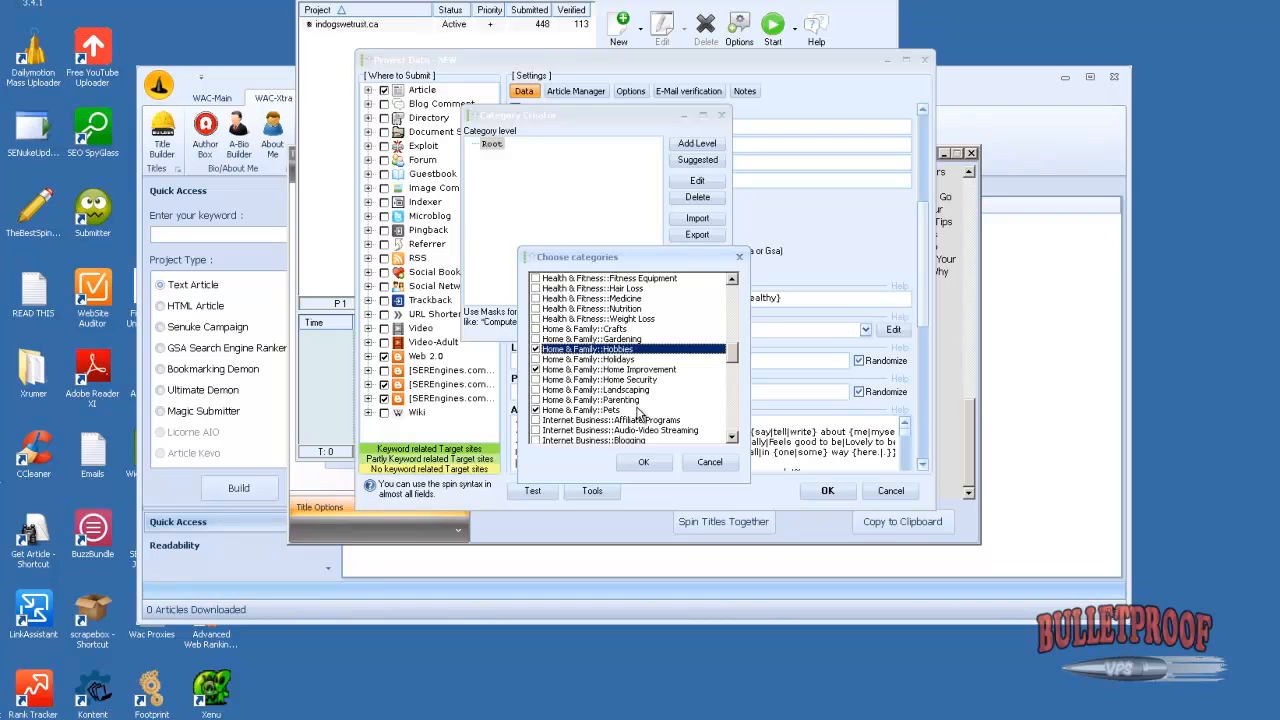
{"action": "left_click", "coordinate": [536, 400]}
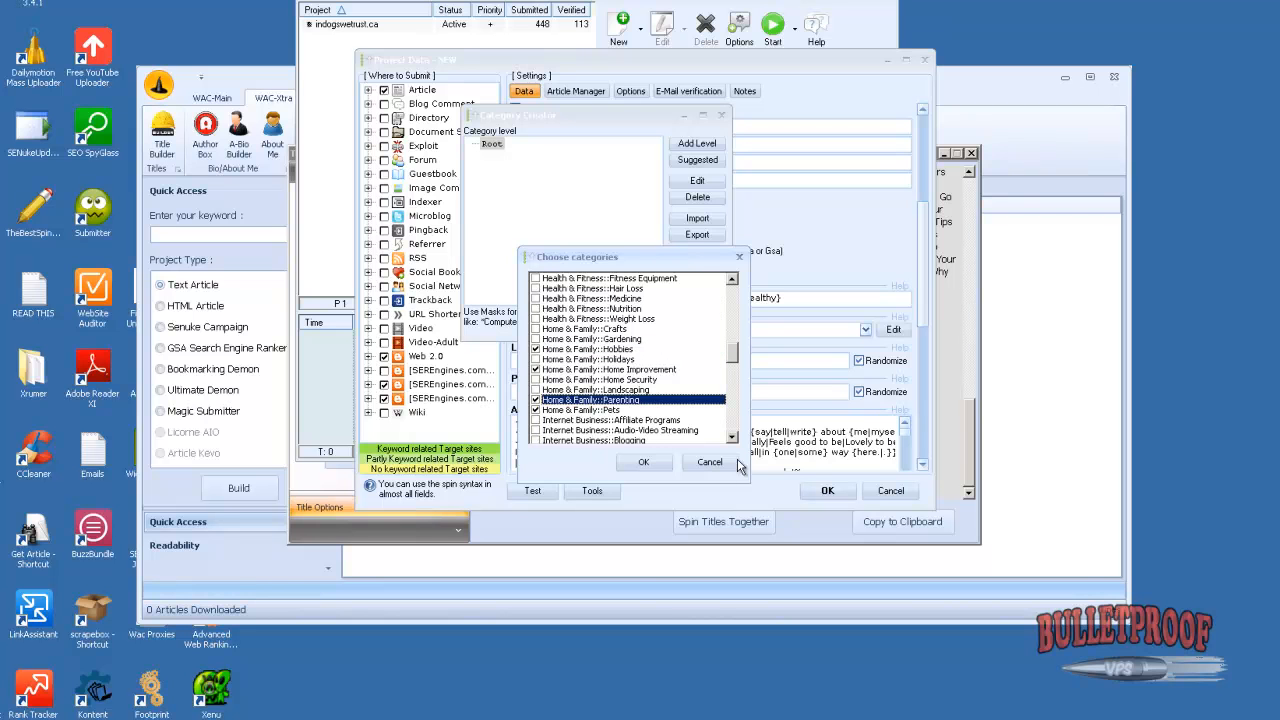
{"action": "left_click", "coordinate": [645, 463]}
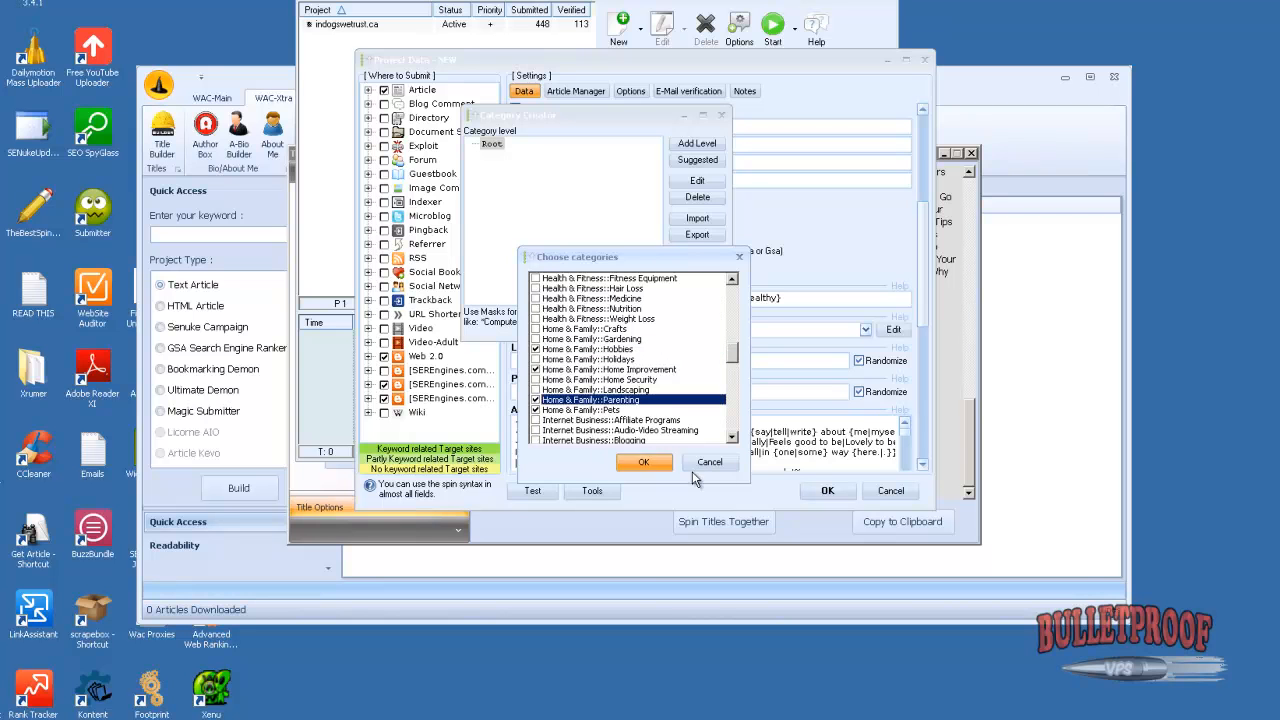
Add education and news as further category levels under Root and accept the category list
{"action": "left_click", "coordinate": [679, 160]}
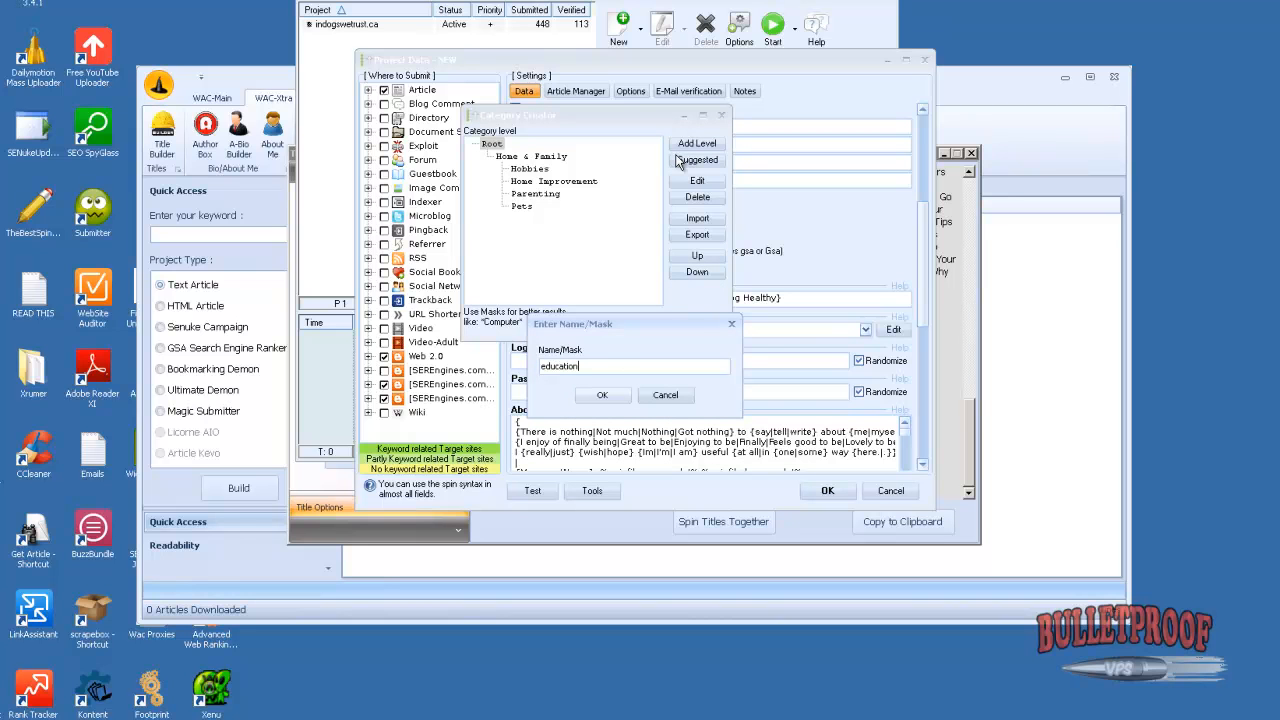
{"action": "key", "text": "Return"}
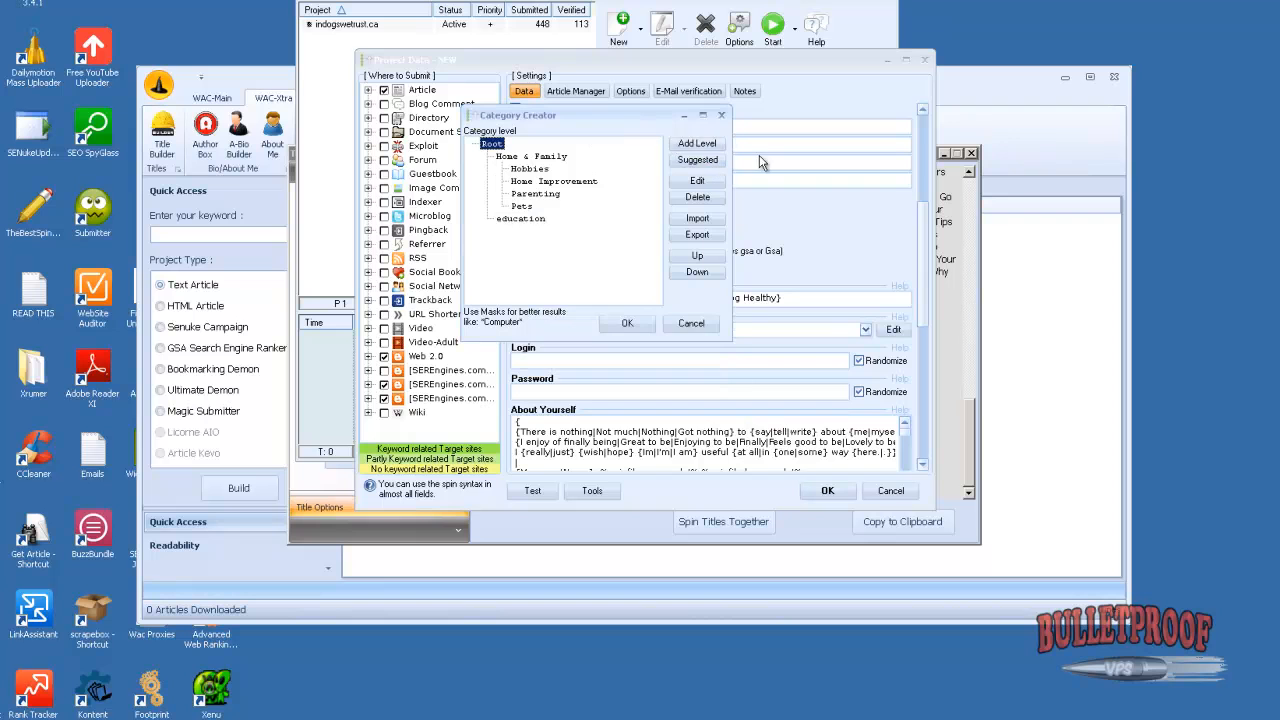
{"action": "left_click", "coordinate": [698, 143]}
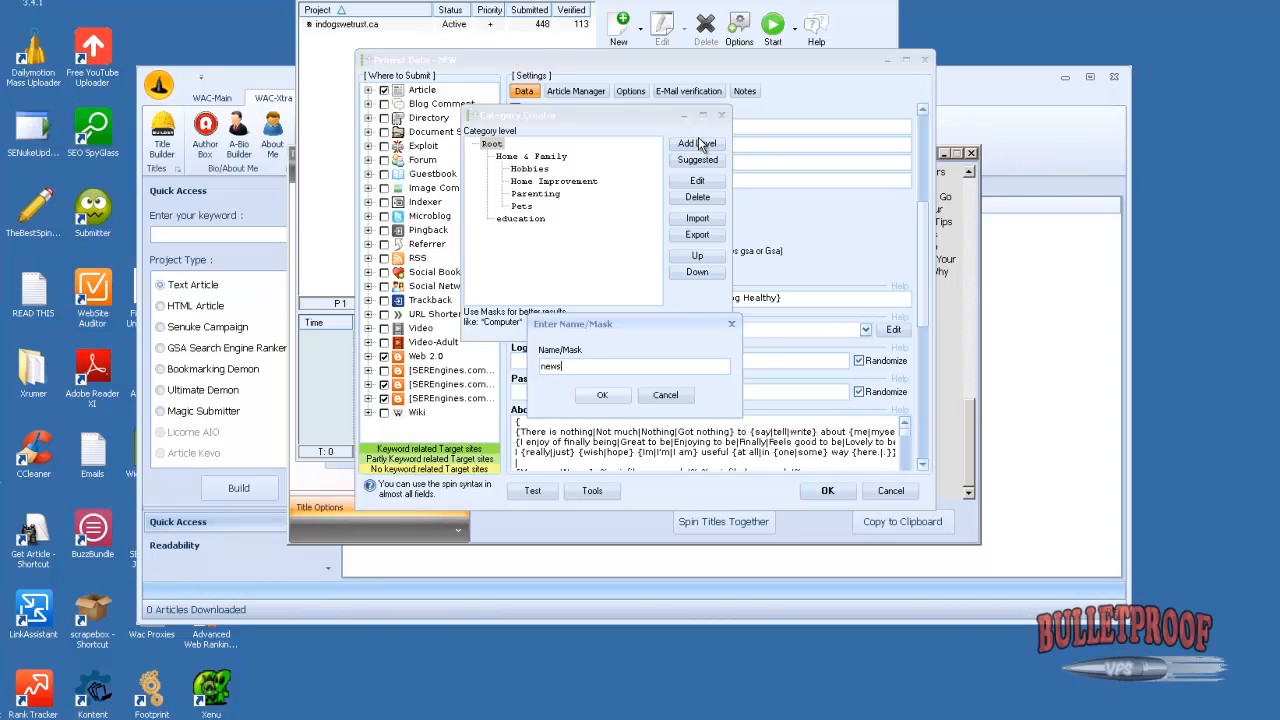
{"action": "type", "text": "news"}
{"action": "key", "text": "Return"}
{"action": "left_click", "coordinate": [675, 146]}
{"action": "left_click", "coordinate": [665, 395]}
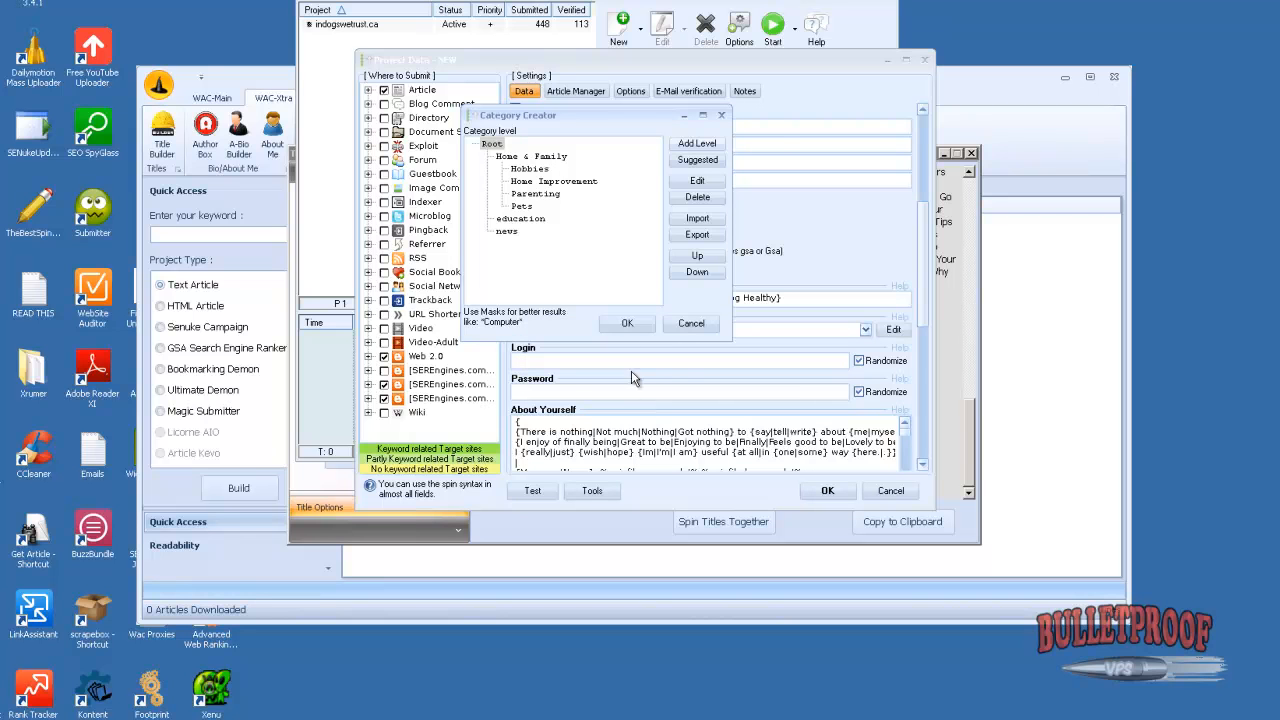
{"action": "left_click", "coordinate": [626, 325]}
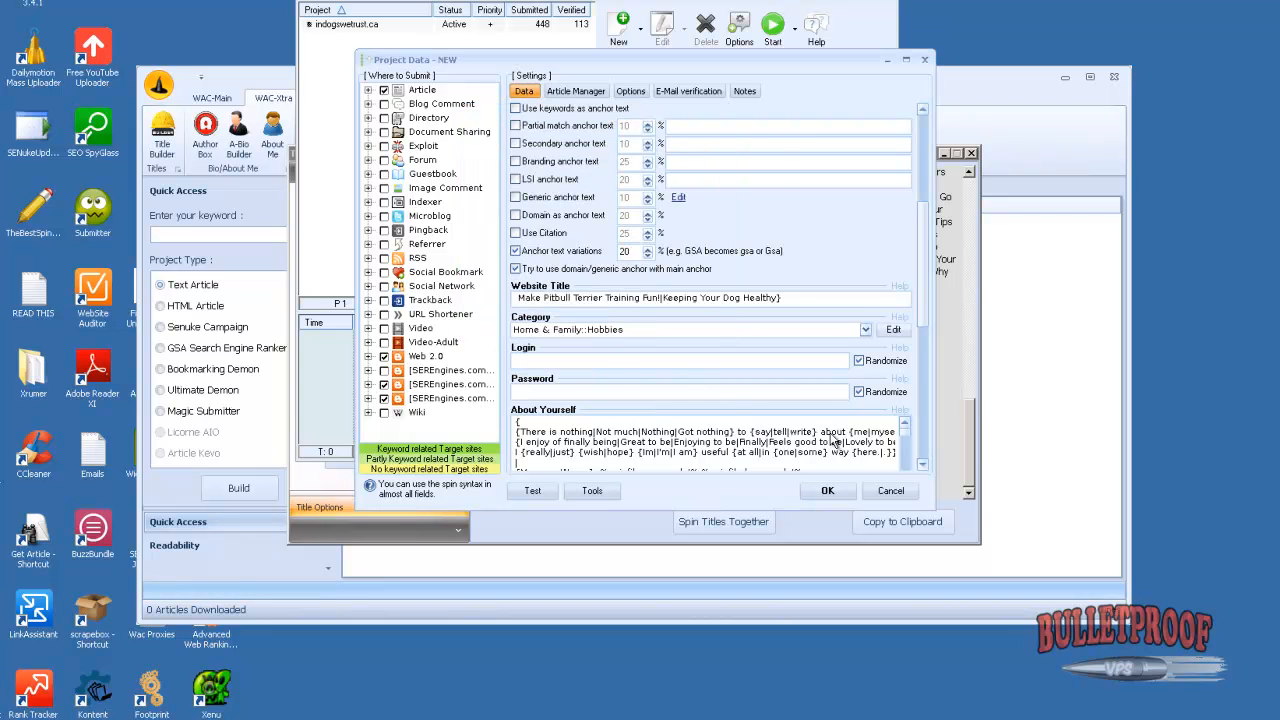
Copy the project's anchor text list and paste it into the empty Blog Tagline field
{"action": "left_click", "coordinate": [923, 471]}
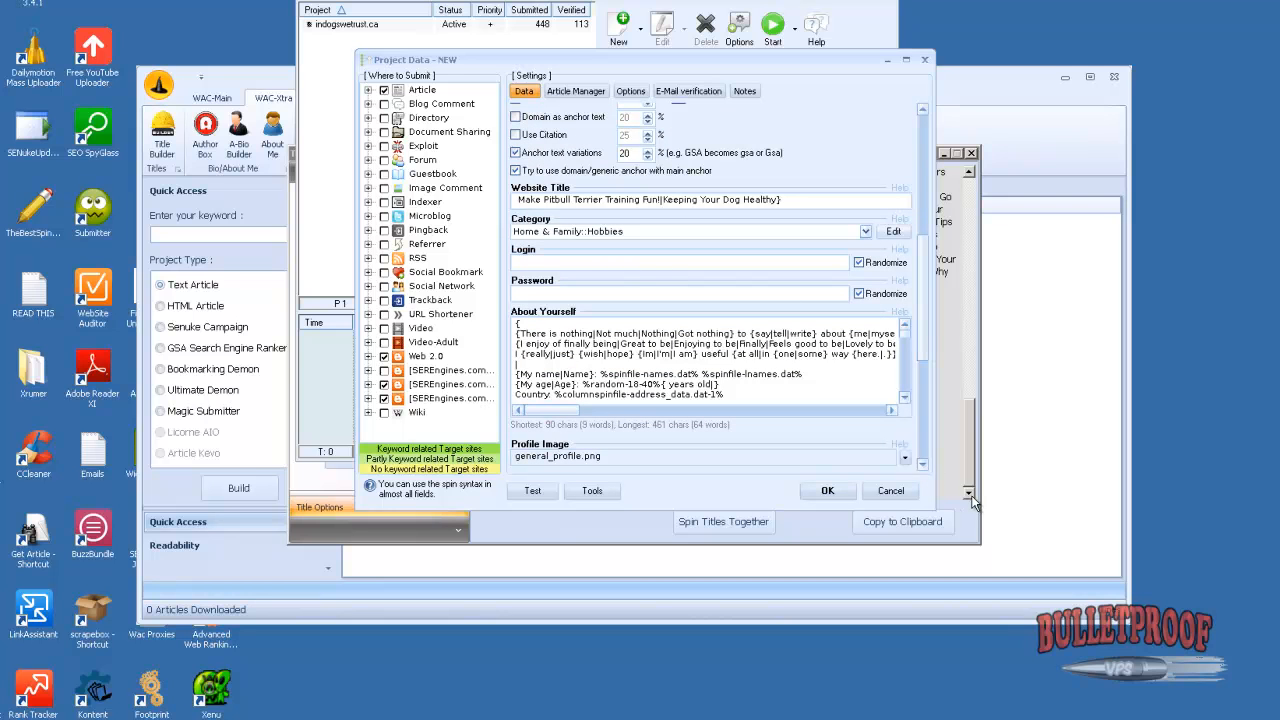
{"action": "left_click", "coordinate": [923, 469]}
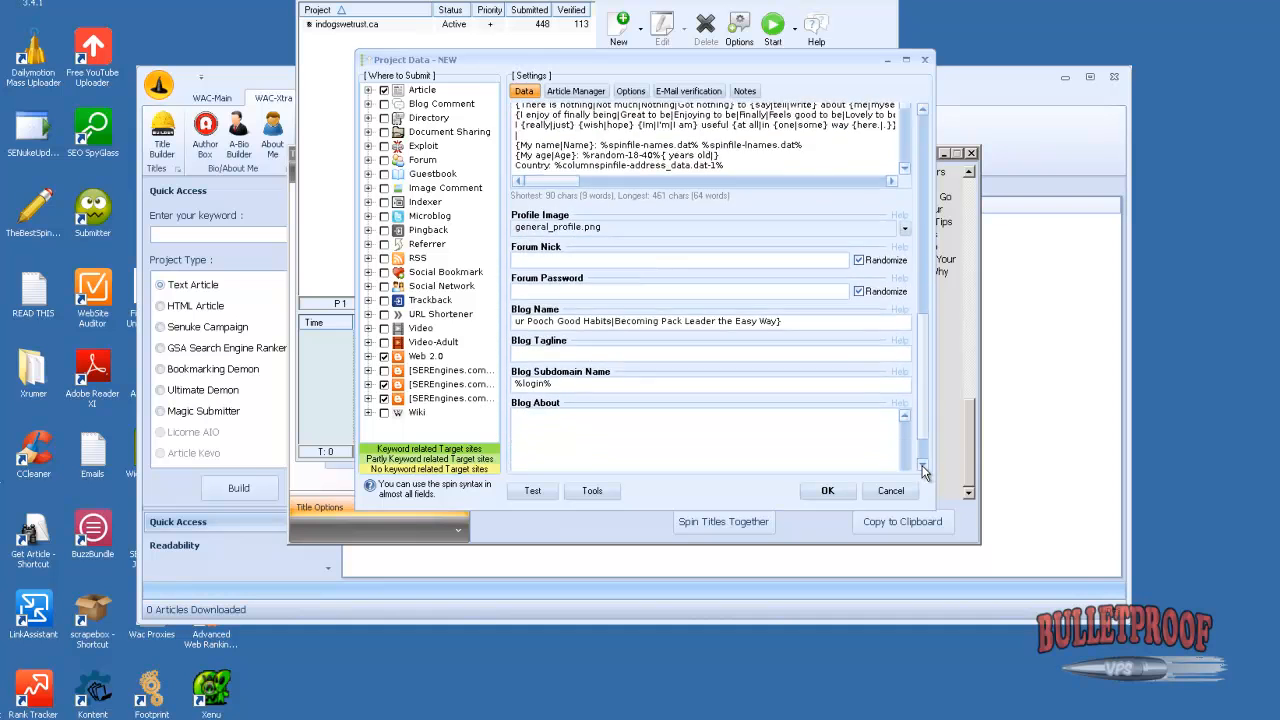
{"action": "left_click", "coordinate": [563, 320]}
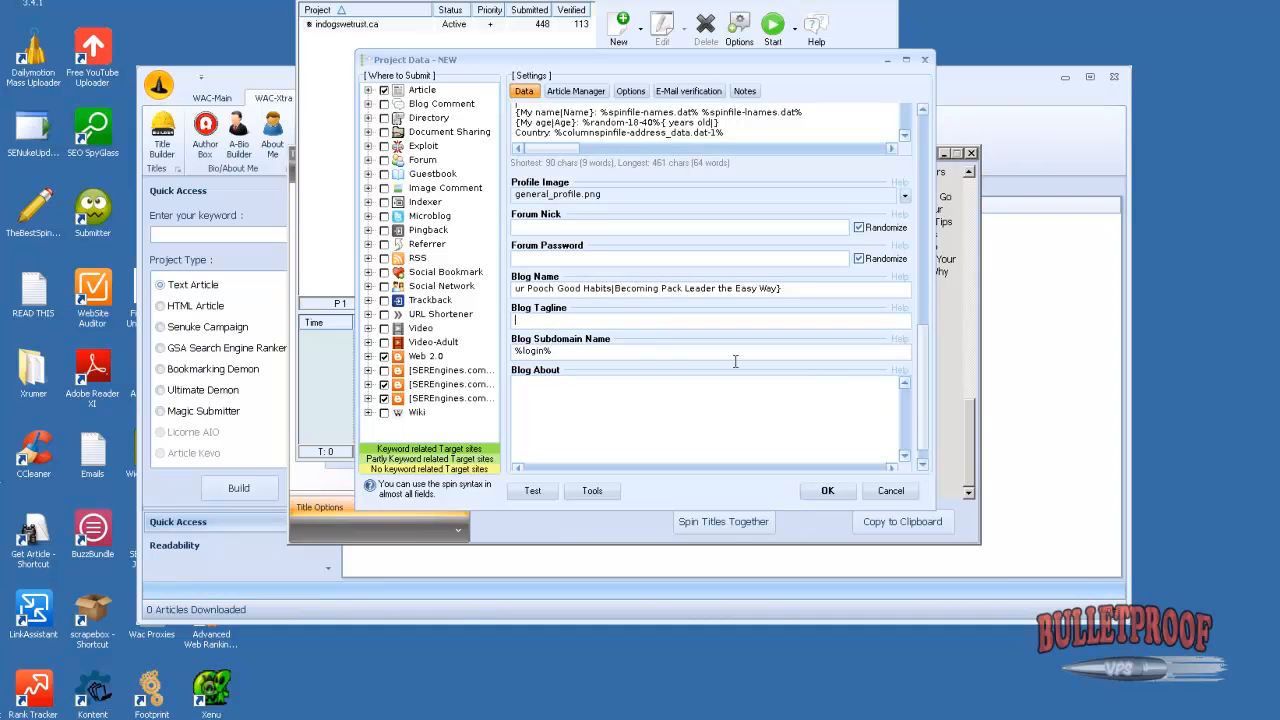
{"action": "left_click_drag", "start_coordinate": [923, 402], "coordinate": [908, 240]}
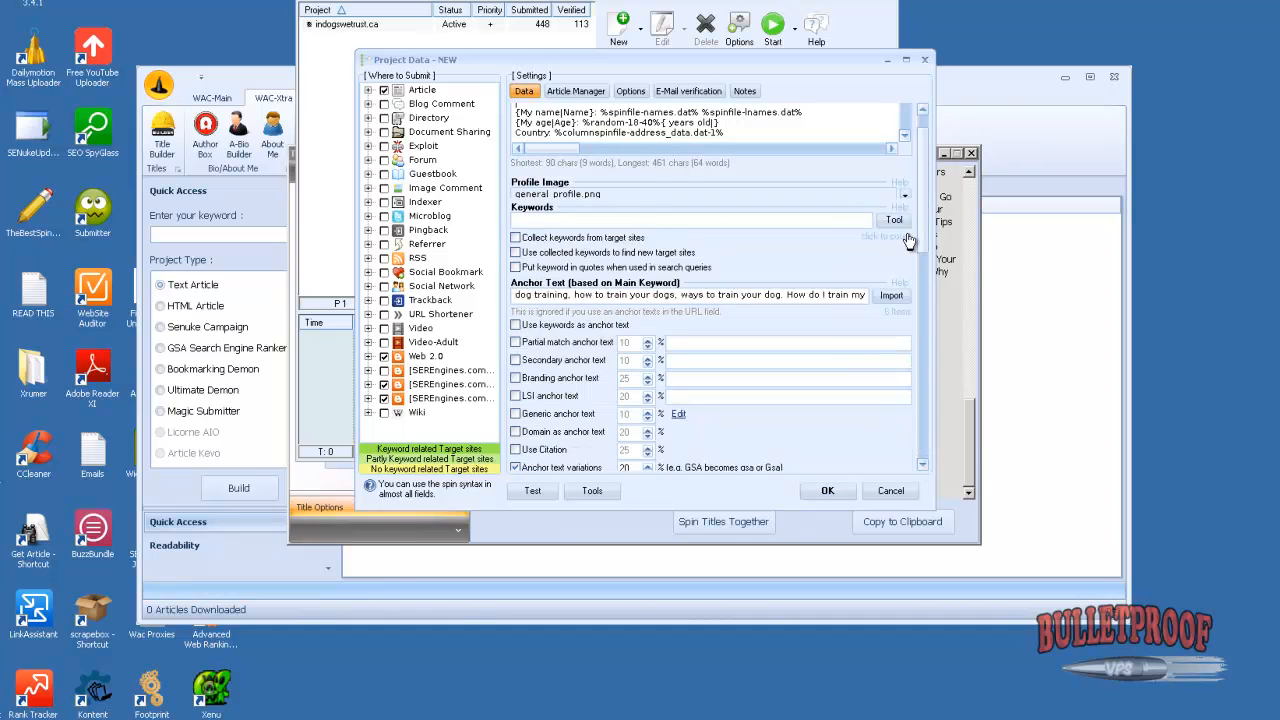
{"action": "left_click", "coordinate": [615, 299]}
{"action": "key", "text": "ctrl+a"}
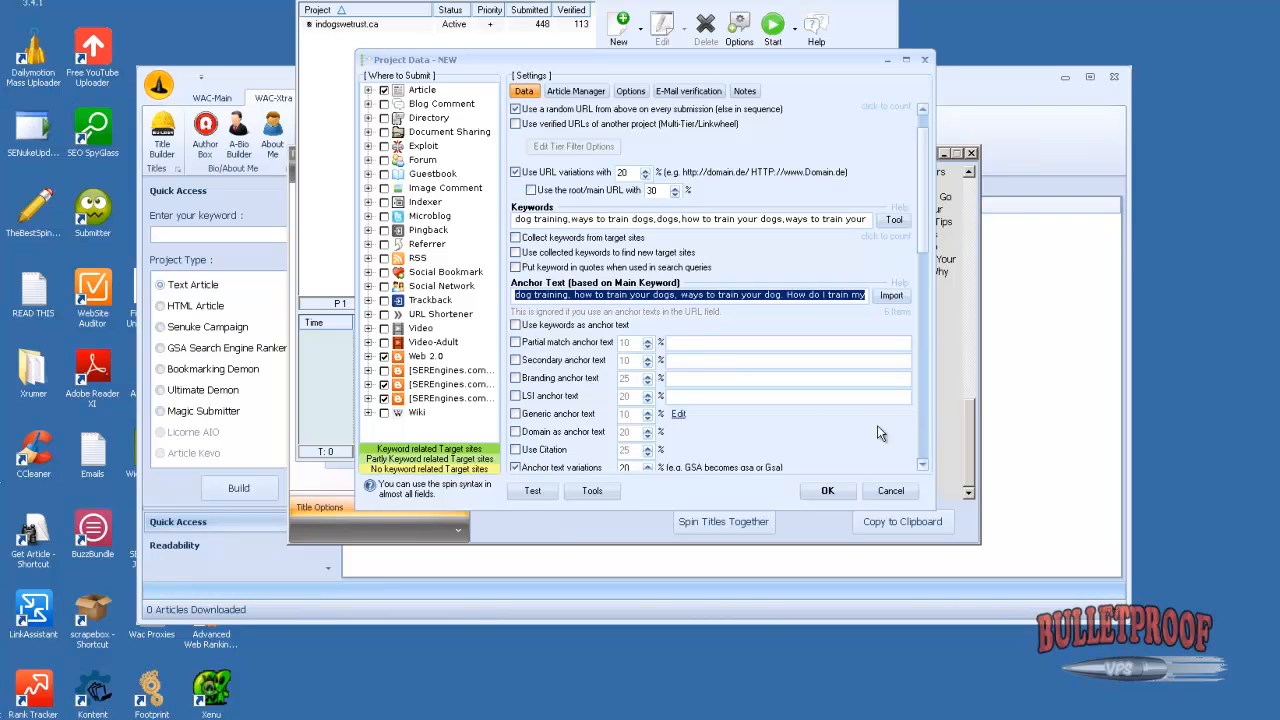
{"action": "left_click_drag", "start_coordinate": [924, 246], "coordinate": [924, 474]}
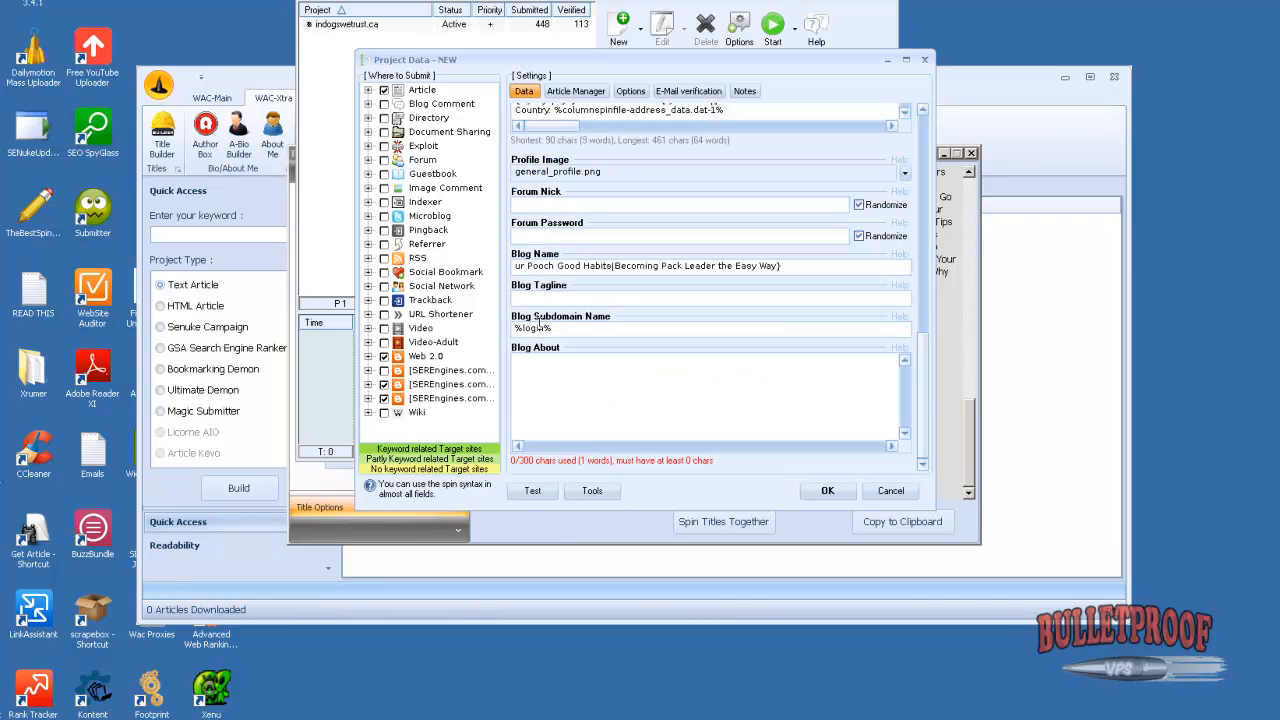
{"action": "left_click", "coordinate": [564, 297]}
{"action": "key", "text": "ctrl+v"}
Start the Blog Tagline's spin syntax with { and replace the commas after its first two phrases with |
{"action": "left_click_drag", "start_coordinate": [544, 303], "coordinate": [371, 271]}
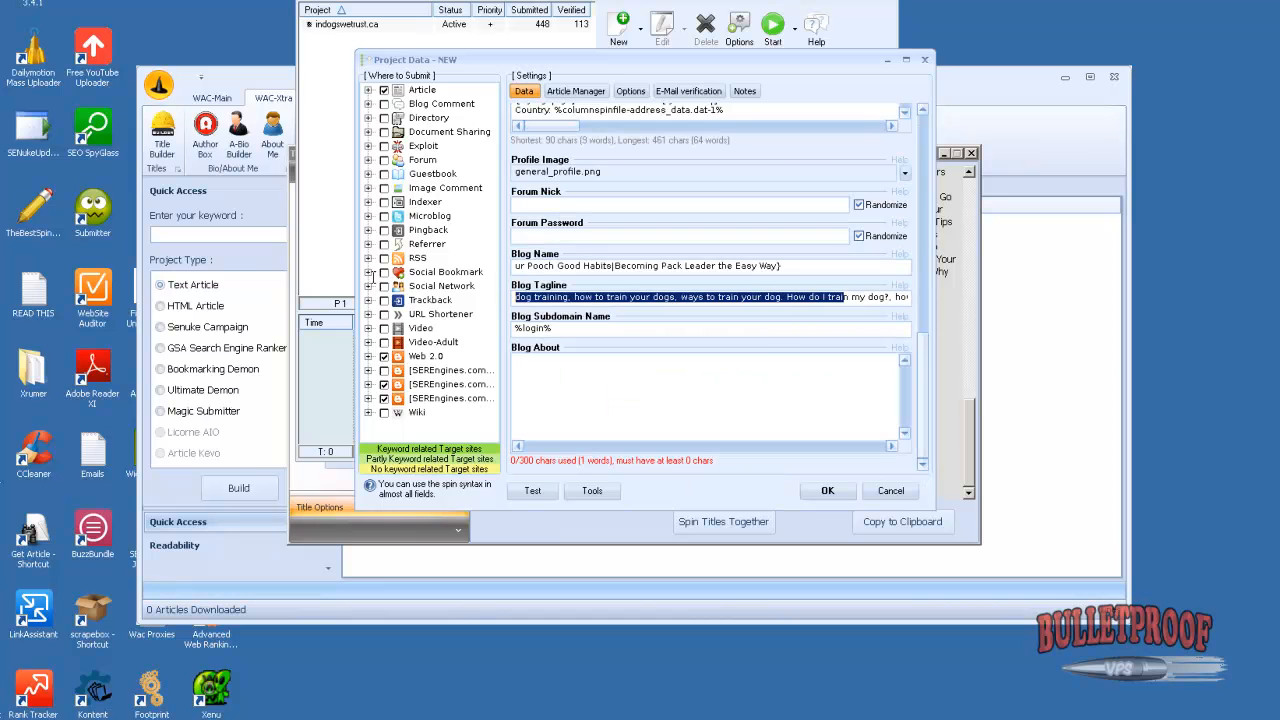
{"action": "left_click", "coordinate": [517, 297]}
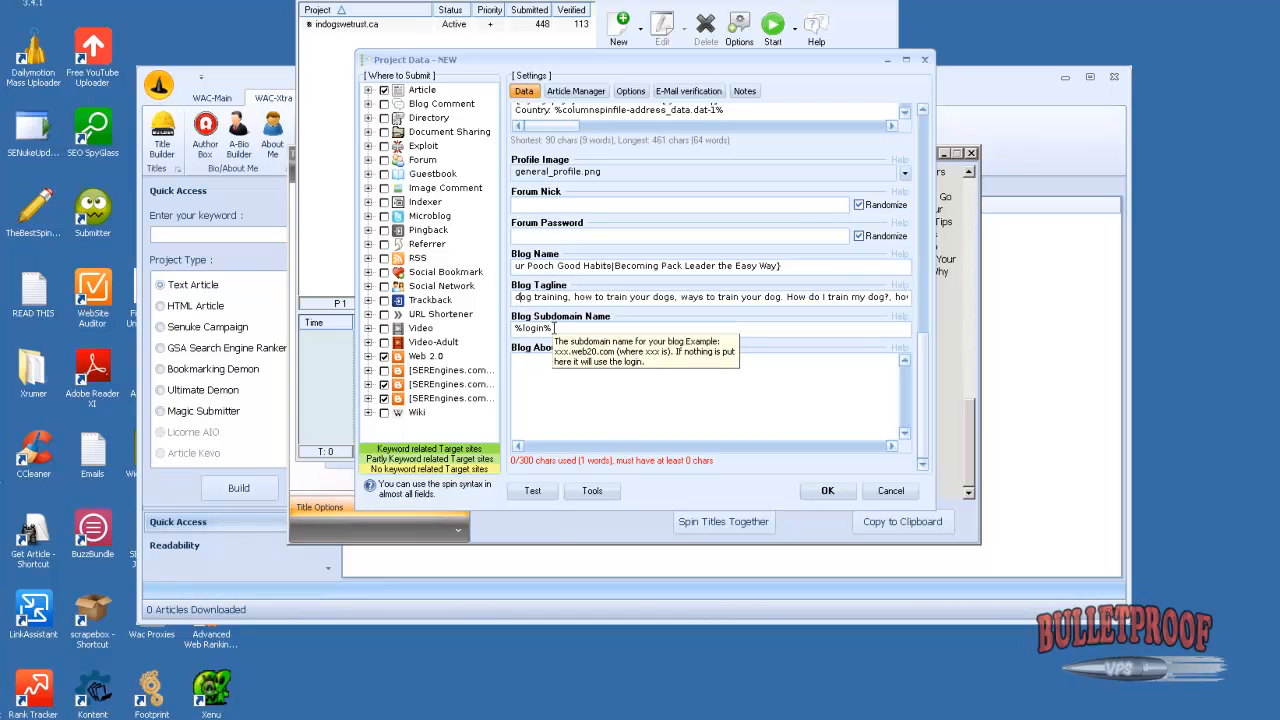
{"action": "type", "text": "{"}
{"action": "left_click", "coordinate": [578, 297]}
{"action": "key", "text": "BackSpace"}
{"action": "key", "text": "BackSpace"}
{"action": "type", "text": "|"}
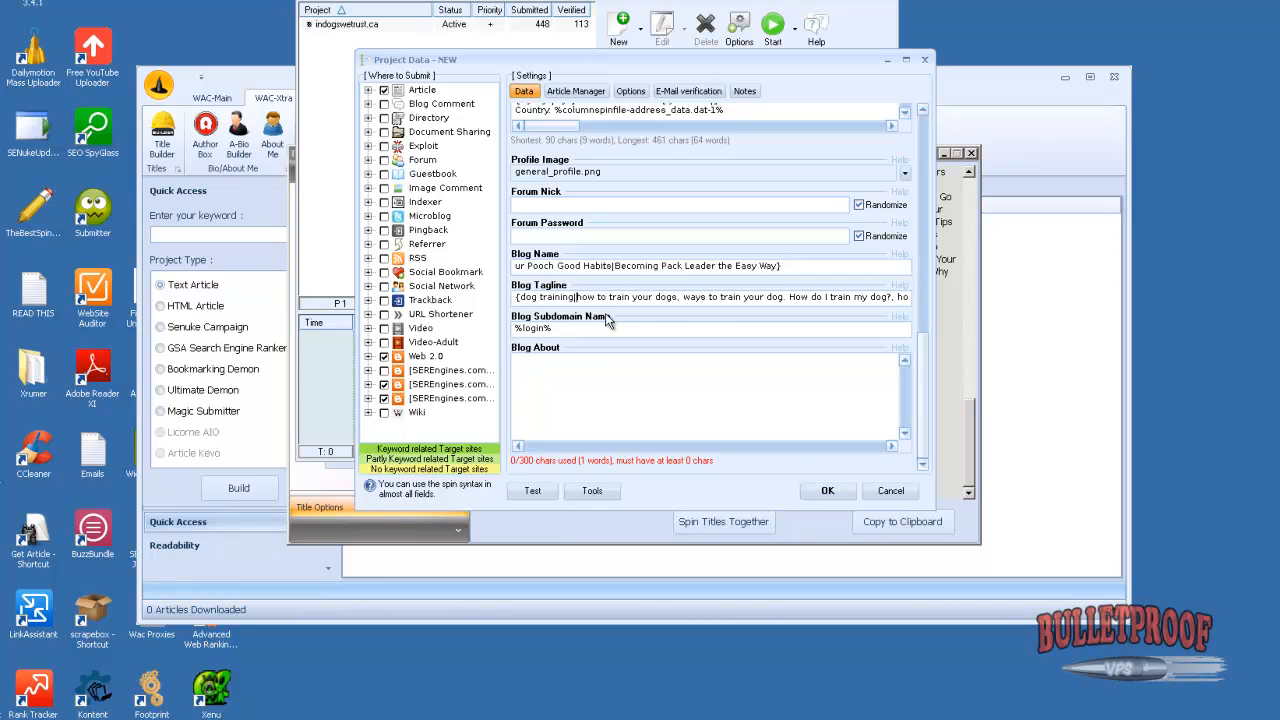
{"action": "left_click", "coordinate": [688, 297]}
{"action": "key", "text": "BackSpace"}
{"action": "key", "text": "BackSpace"}
{"action": "type", "text": "||"}
Replace the separators after "ways to train your dog" and "How do I train my dog?" in the Blog Tagline with |
{"action": "left_click", "coordinate": [785, 297]}
{"action": "key", "text": "BackSpace"}
{"action": "key", "text": "BackSpace"}
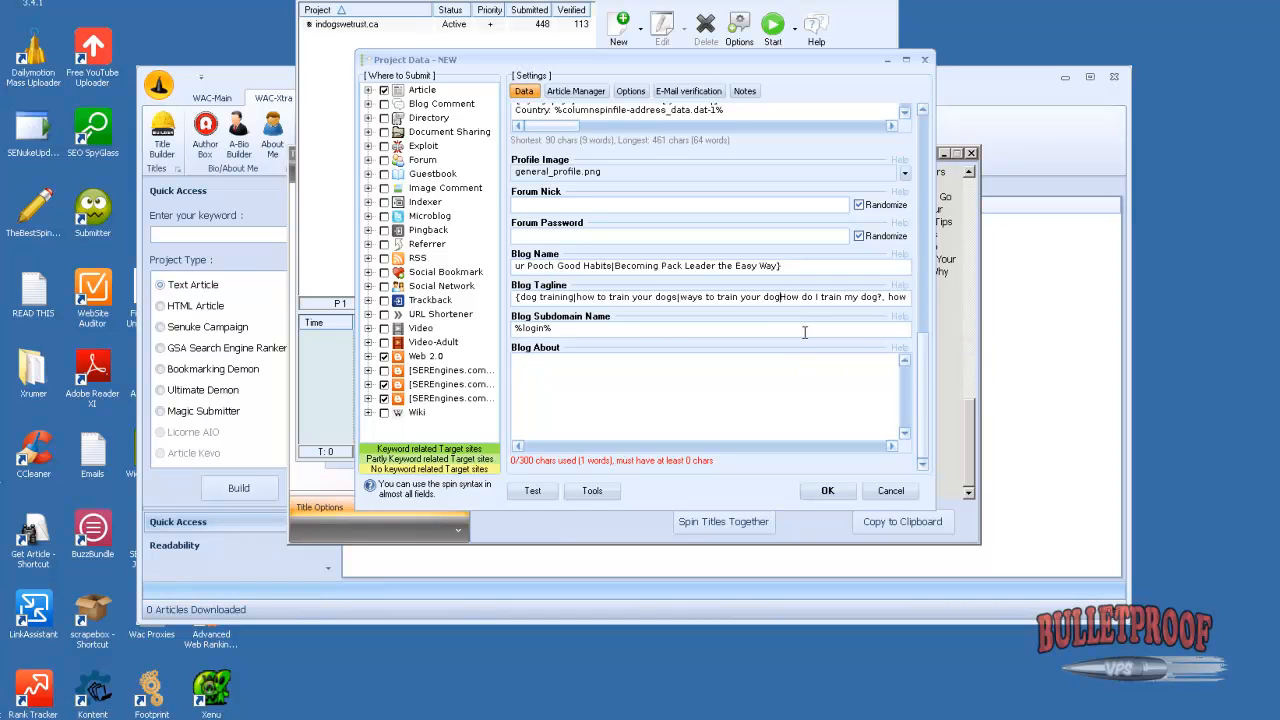
{"action": "type", "text": "|"}
{"action": "left_click", "coordinate": [891, 297]}
{"action": "key", "text": "BackSpace"}
{"action": "key", "text": "BackSpace"}
{"action": "type", "text": "|"}
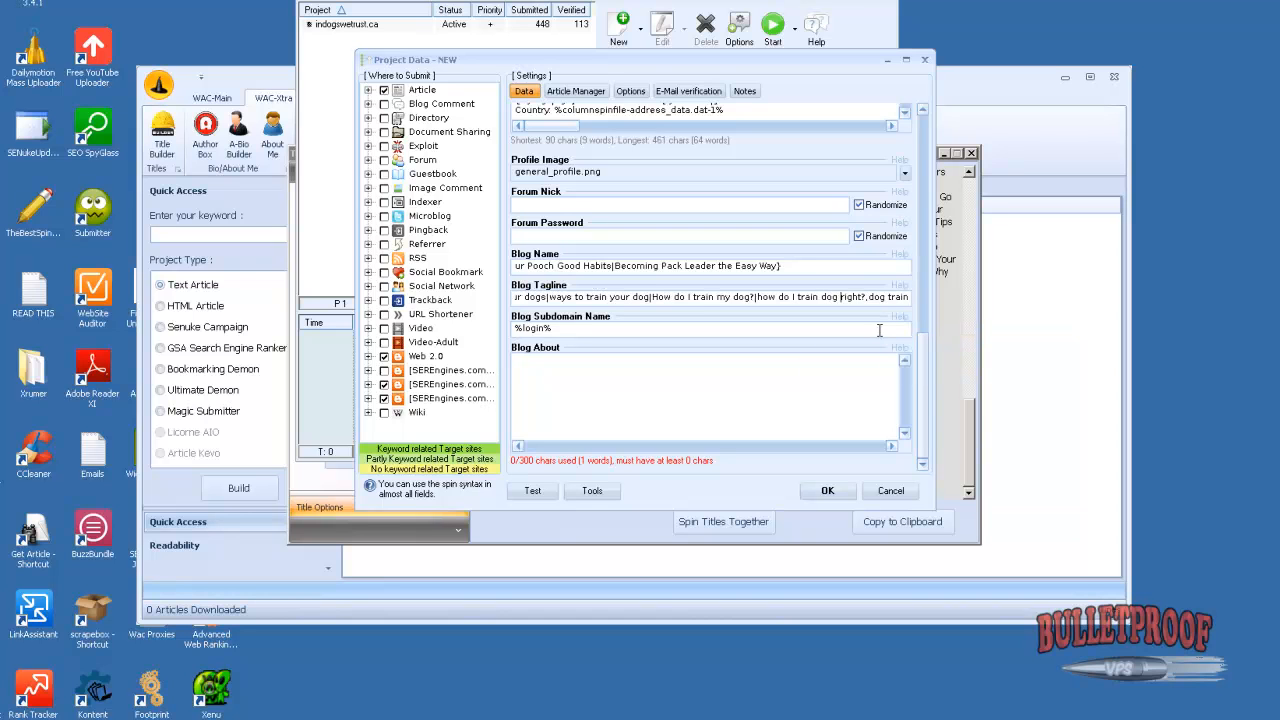
Finish the Blog Tagline's spin syntax by separating "dog training ebook" and "best way to train your dog" with | and closing with }
{"action": "key", "text": "Right"}
{"action": "key", "text": "Right"}
{"action": "key", "text": "Right"}
{"action": "key", "text": "Right"}
{"action": "key", "text": "Right"}
{"action": "key", "text": "Right"}
{"action": "key", "text": "Right"}
{"action": "key", "text": "Right"}
{"action": "key", "text": "Right"}
{"action": "key", "text": "Right"}
{"action": "key", "text": "Right"}
{"action": "key", "text": "Right"}
{"action": "key", "text": "Right"}
{"action": "key", "text": "Right"}
{"action": "key", "text": "Right"}
{"action": "key", "text": "Right"}
{"action": "key", "text": "Right"}
{"action": "key", "text": "Right"}
{"action": "key", "text": "Right"}
{"action": "key", "text": "Right"}
{"action": "key", "text": "Right"}
{"action": "key", "text": "Right"}
{"action": "key", "text": "Right"}
{"action": "key", "text": "Right"}
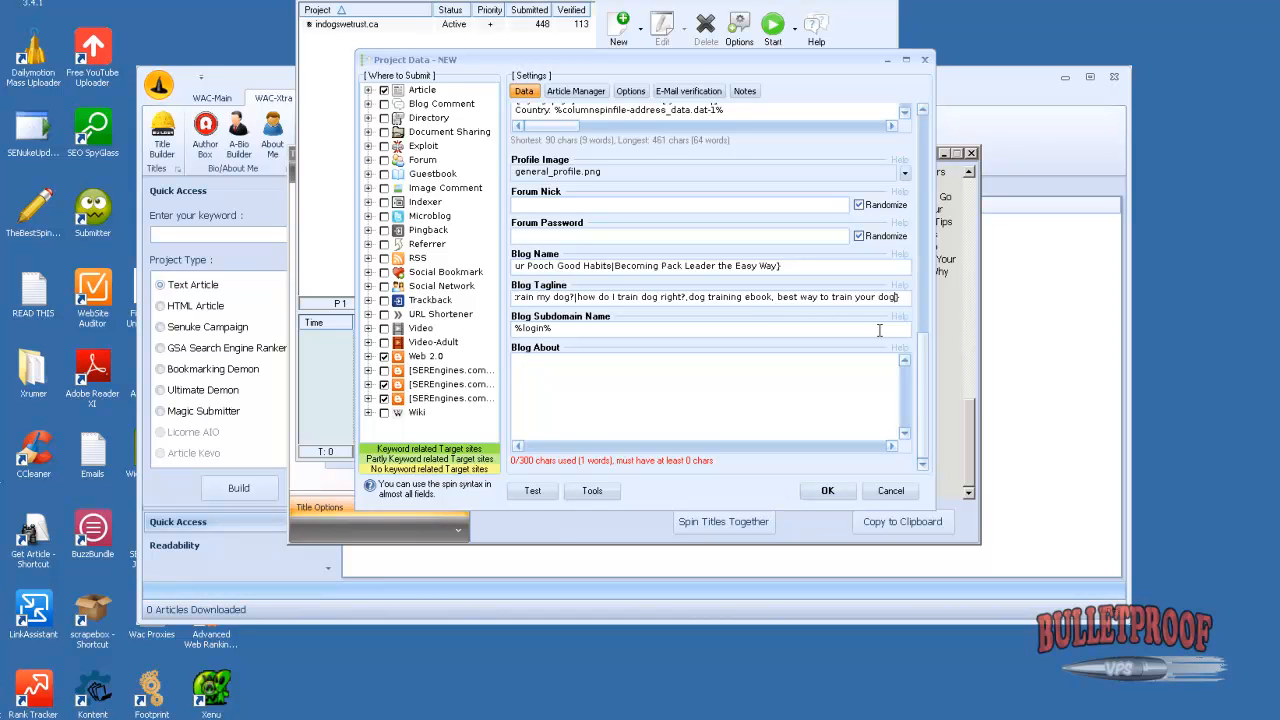
{"action": "key", "text": "BackSpace"}
{"action": "key", "text": "BackSpace"}
{"action": "type", "text": "|"}
{"action": "key", "text": "BackSpace"}
{"action": "type", "text": "|"}
Close the Title Builder and return to the project data at the Blog About field
{"action": "left_click", "coordinate": [952, 200]}
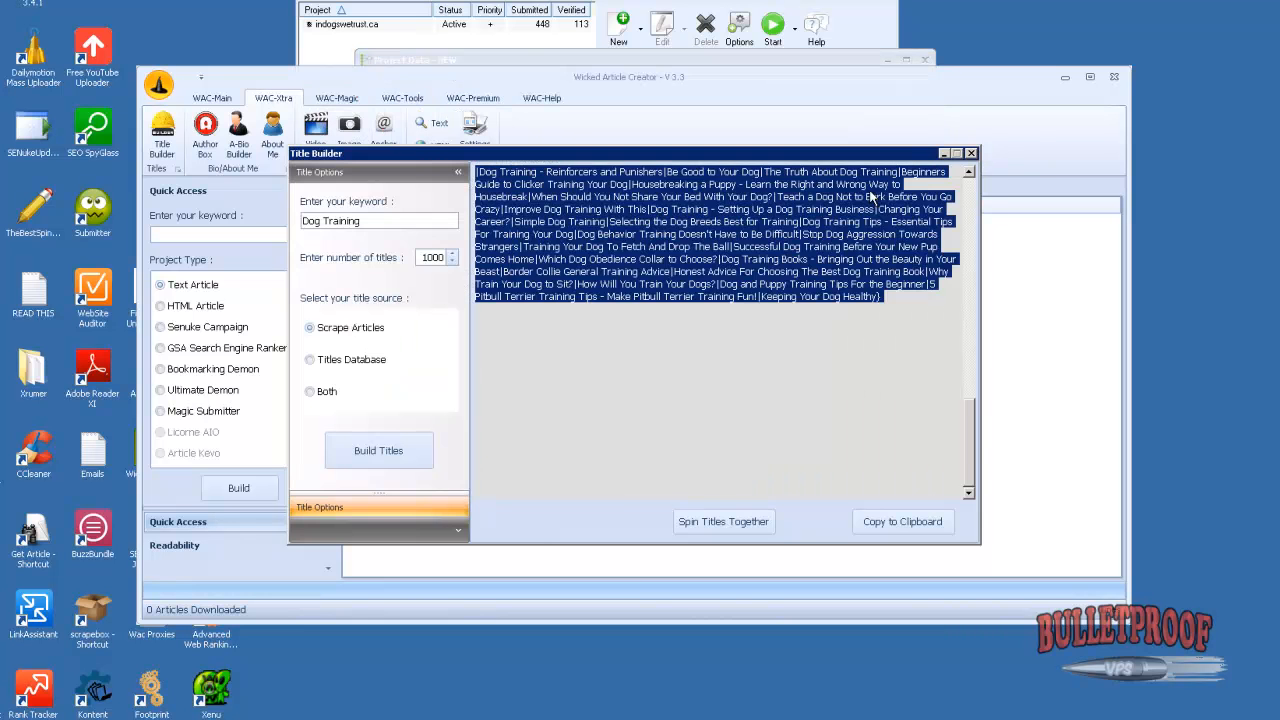
{"action": "left_click", "coordinate": [971, 153]}
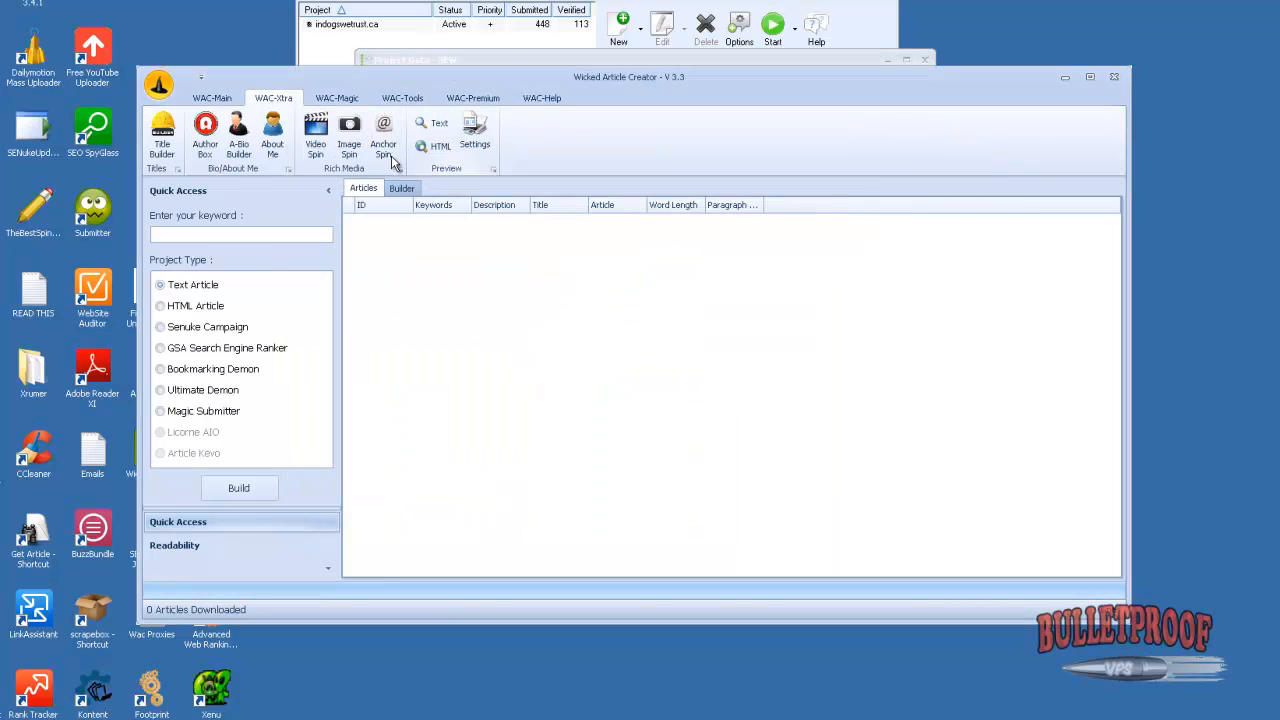
{"action": "left_click", "coordinate": [641, 60]}
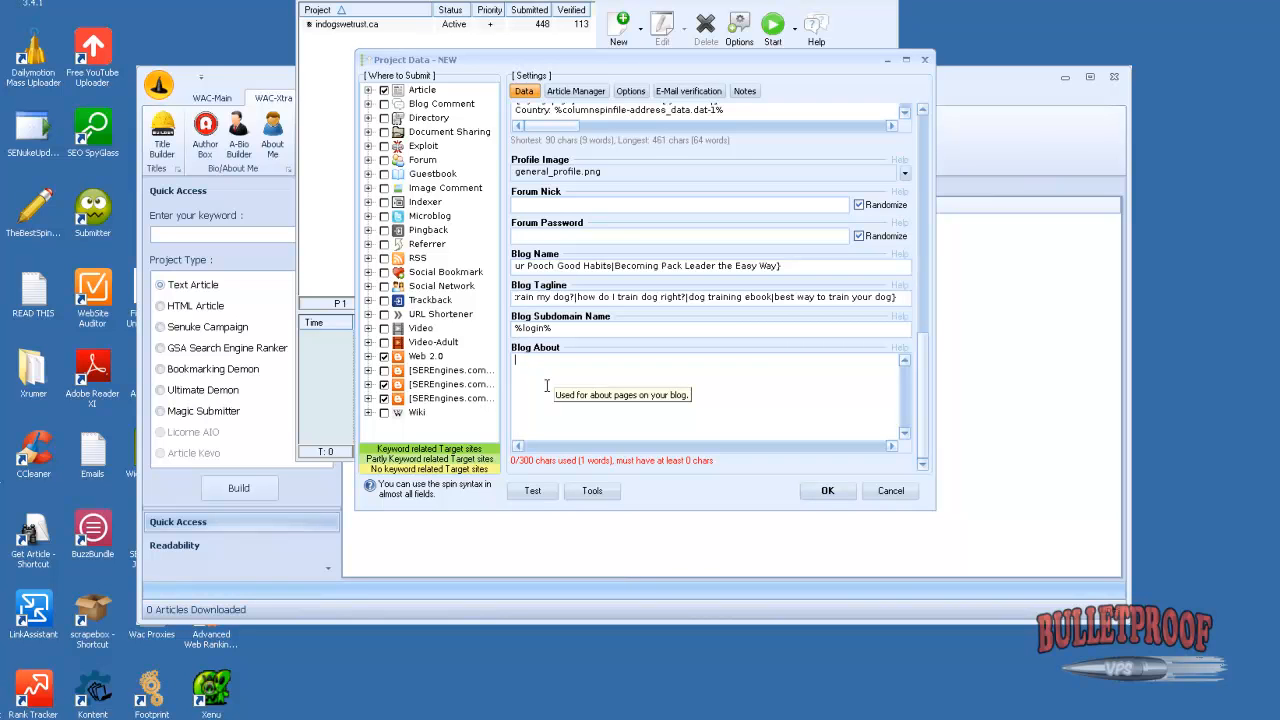
Switch to Wicked Article Creator, generate a spun About Me text with all details included, and copy it
{"action": "left_click", "coordinate": [968, 87]}
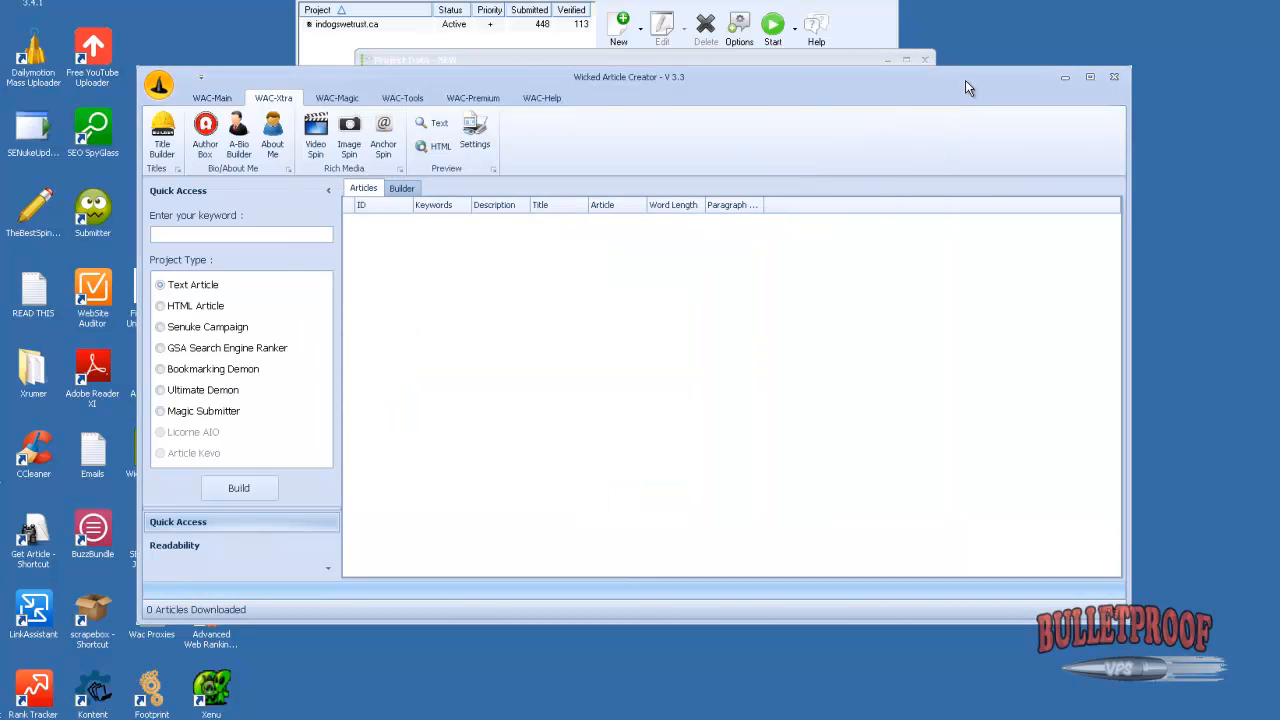
{"action": "left_click_drag", "start_coordinate": [618, 90], "coordinate": [603, 112]}
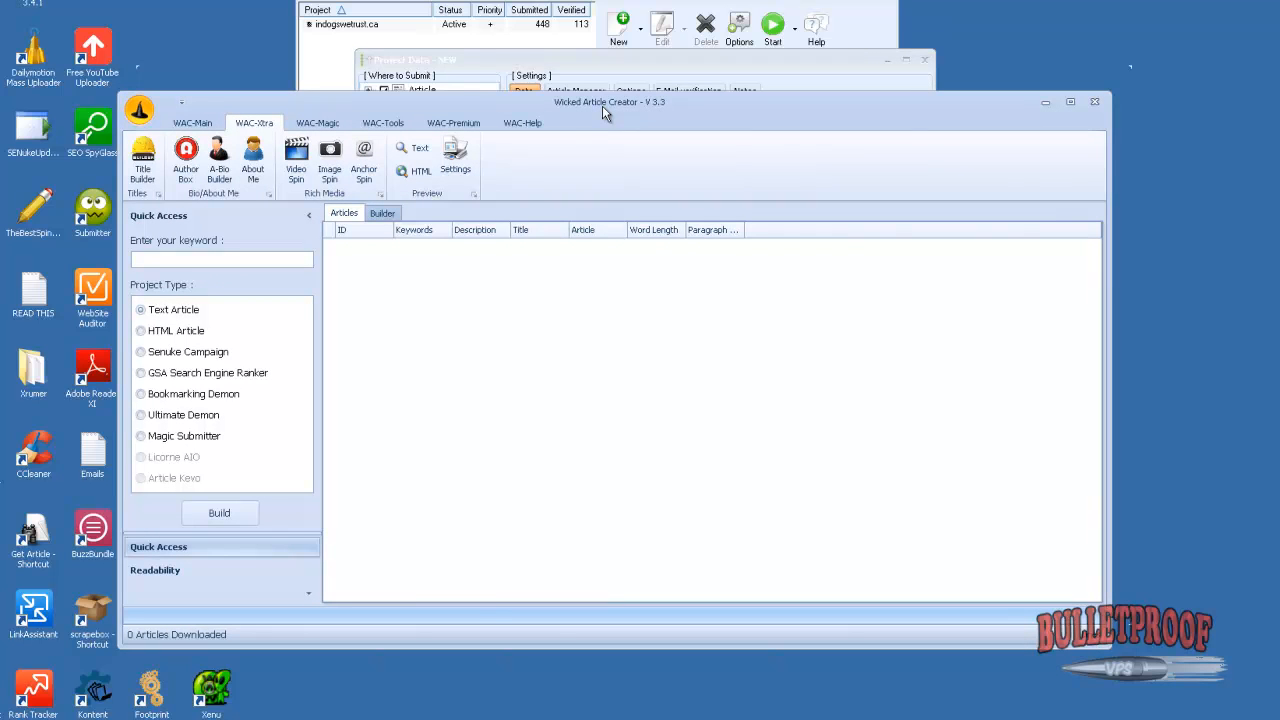
{"action": "left_click", "coordinate": [330, 124]}
{"action": "left_click", "coordinate": [254, 122]}
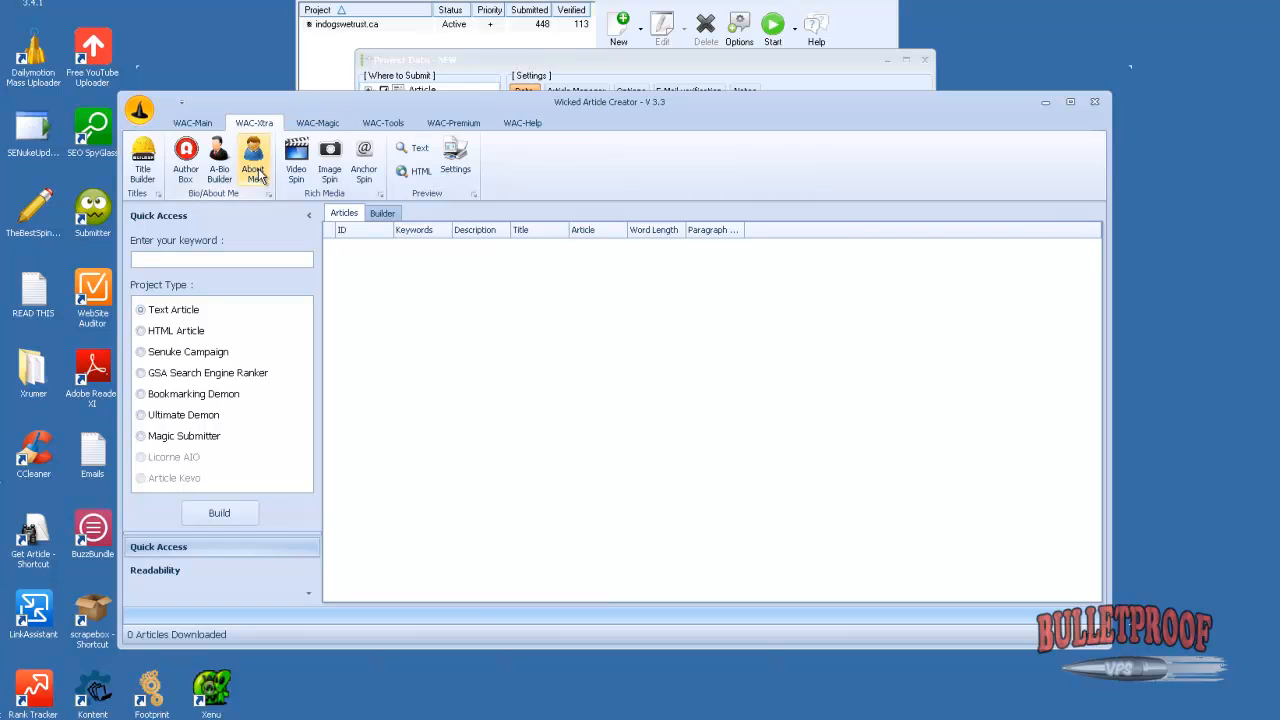
{"action": "left_click", "coordinate": [253, 162]}
{"action": "left_click", "coordinate": [806, 340]}
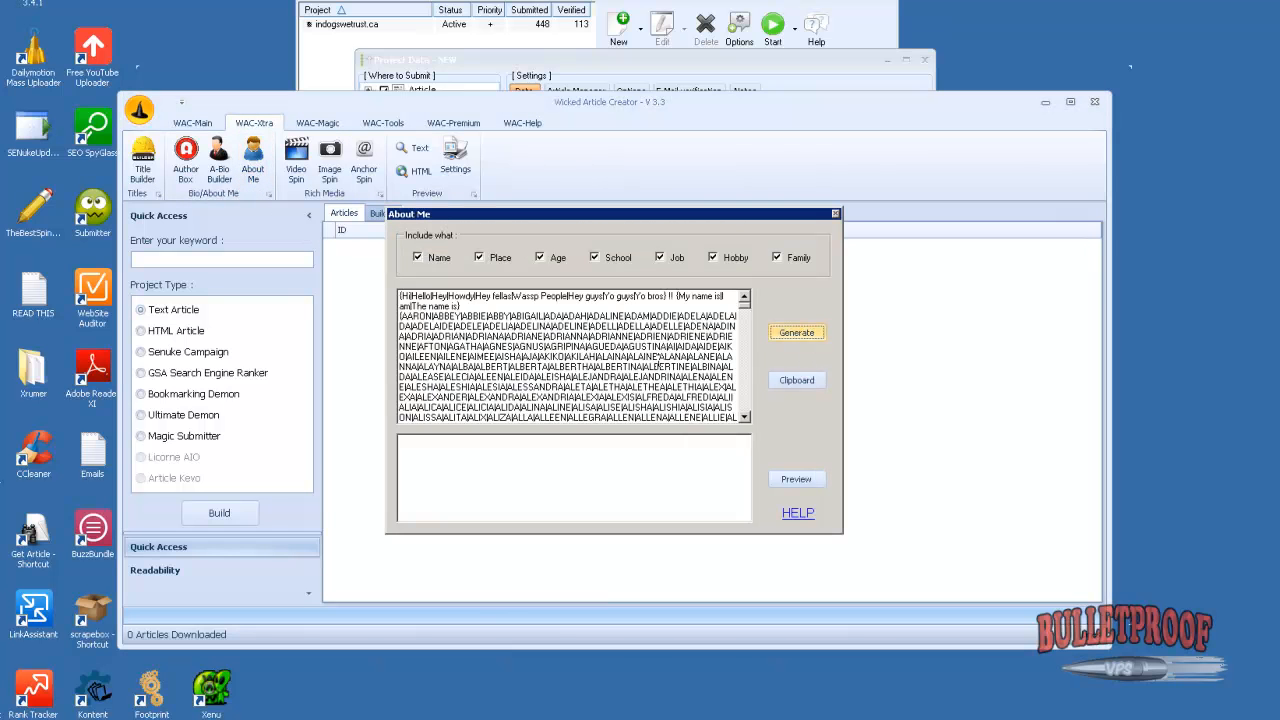
{"action": "key", "text": "ctrl+a"}
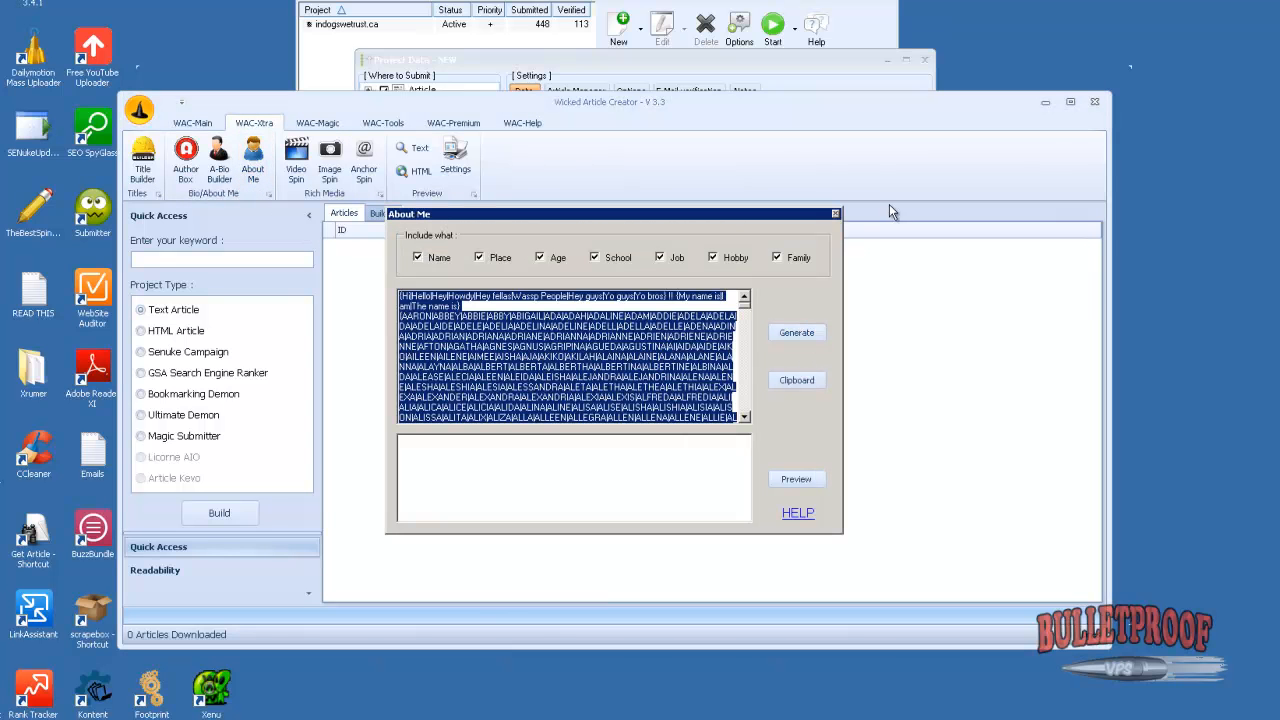
Close the About Me generator, paste the text into the project's Blog About field and try to accept the project
{"action": "left_click", "coordinate": [835, 214]}
{"action": "left_click", "coordinate": [1045, 102]}
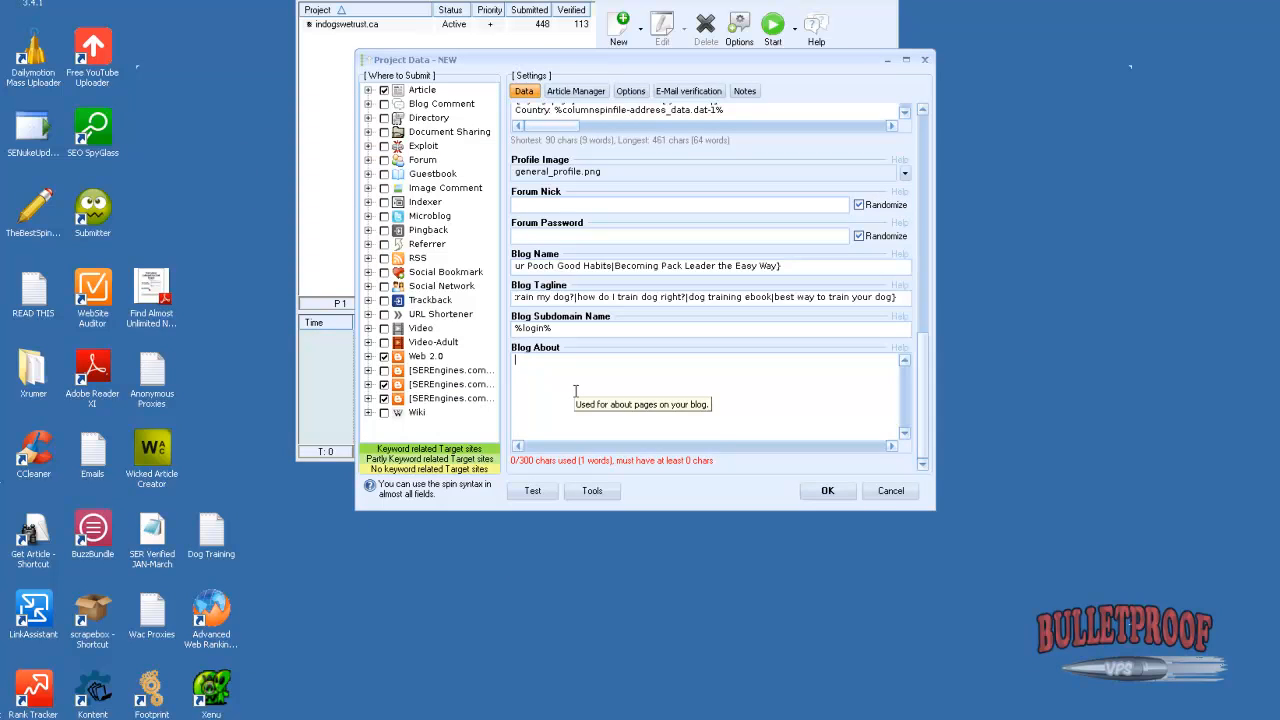
{"action": "key", "text": "ctrl+v"}
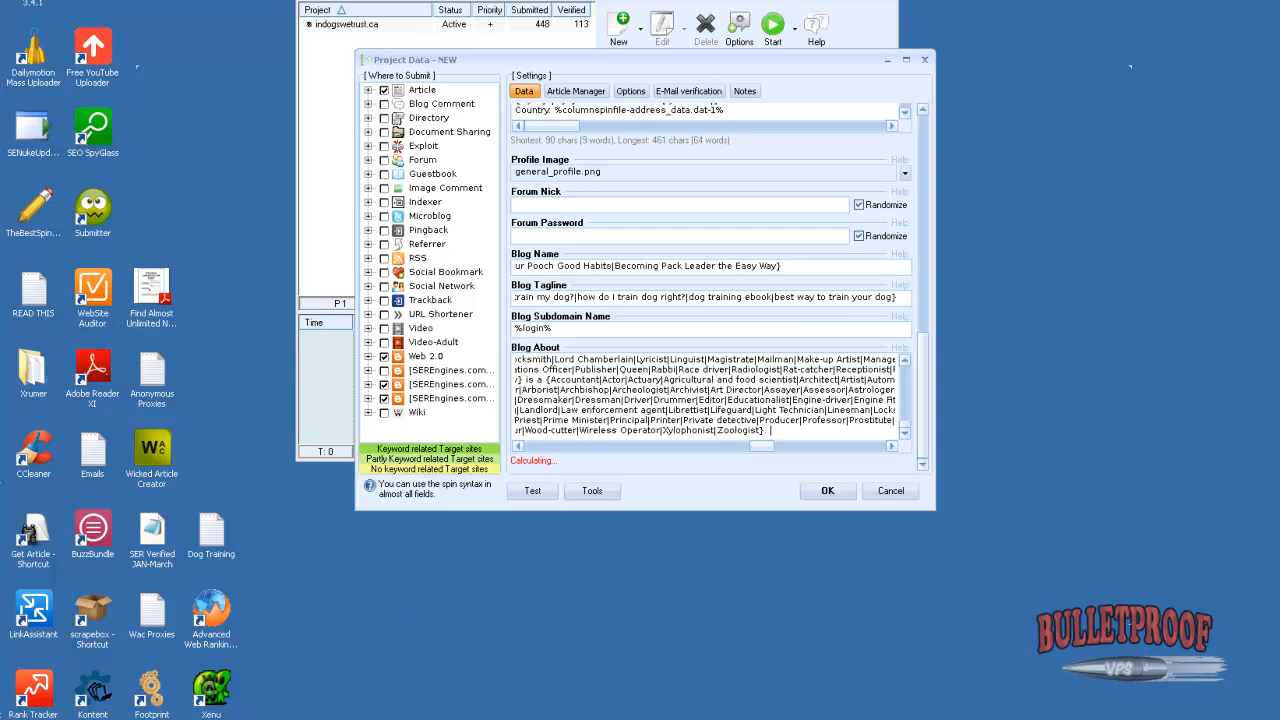
{"action": "key", "text": "alt+Tab"}
{"action": "key", "text": "super+Down"}
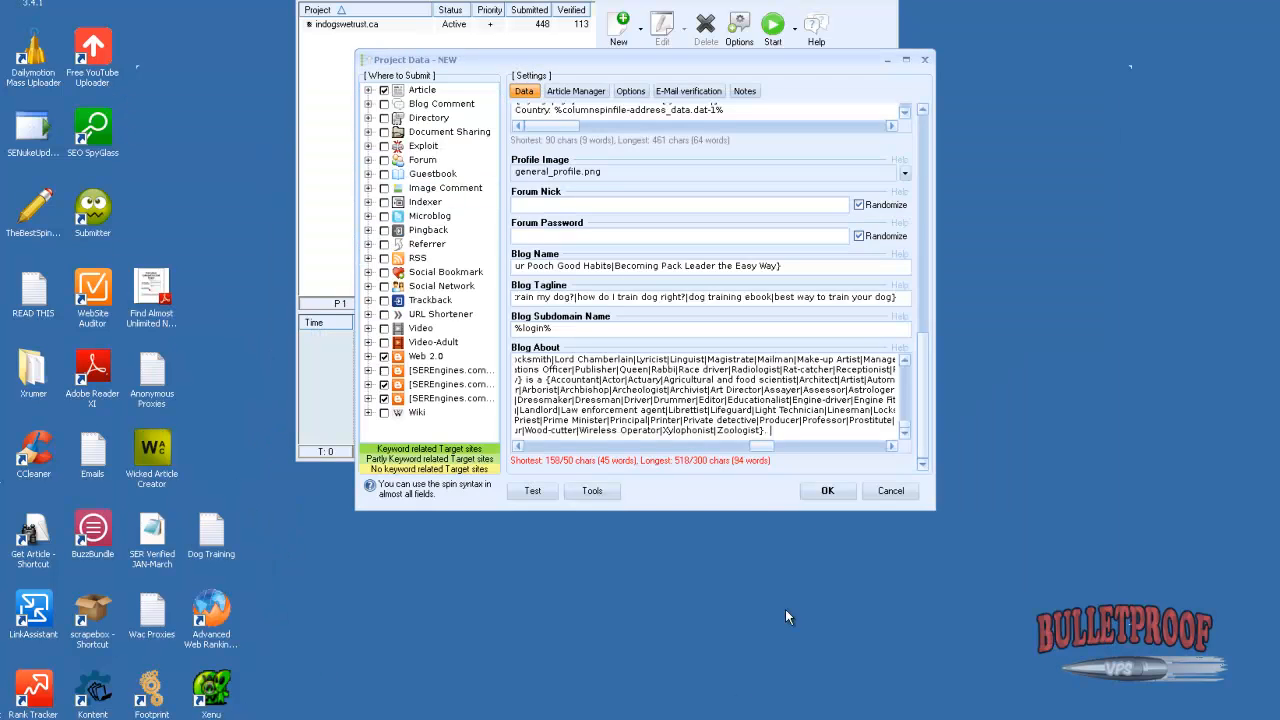
{"action": "left_click_drag", "start_coordinate": [790, 430], "coordinate": [638, 354]}
{"action": "left_click", "coordinate": [764, 397]}
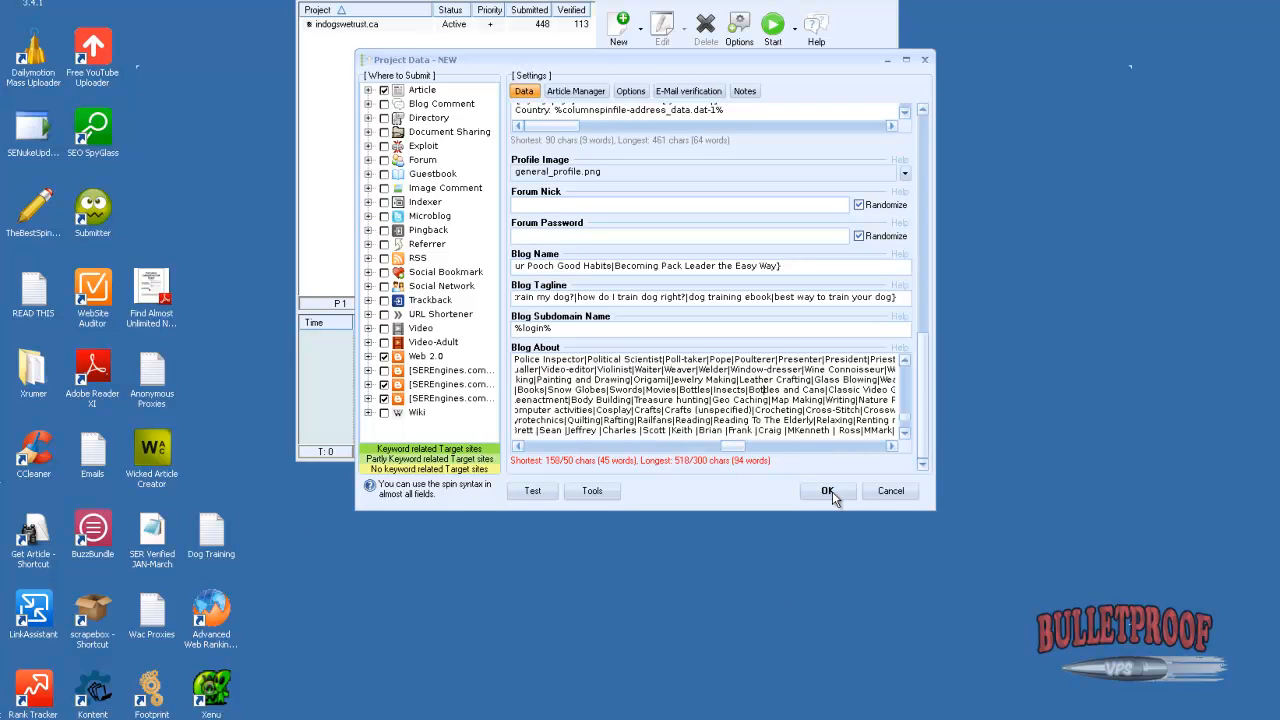
{"action": "left_click", "coordinate": [828, 491]}
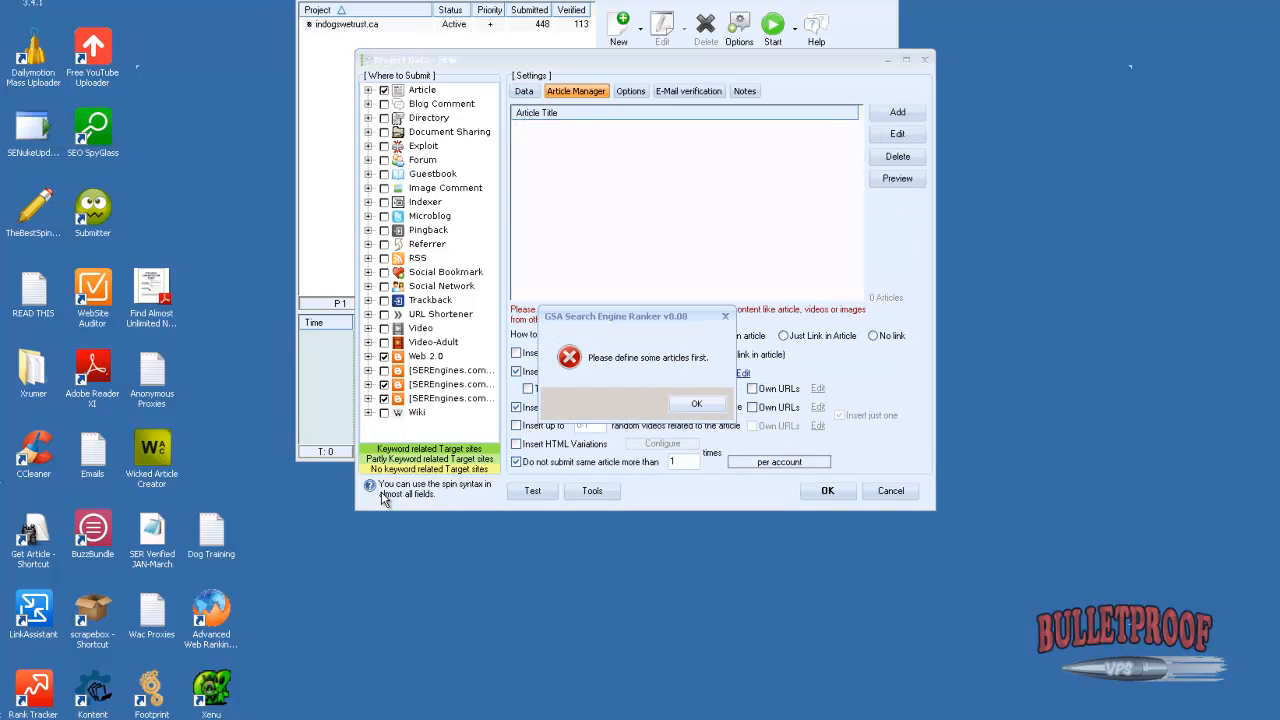
{"action": "left_click", "coordinate": [720, 408]}
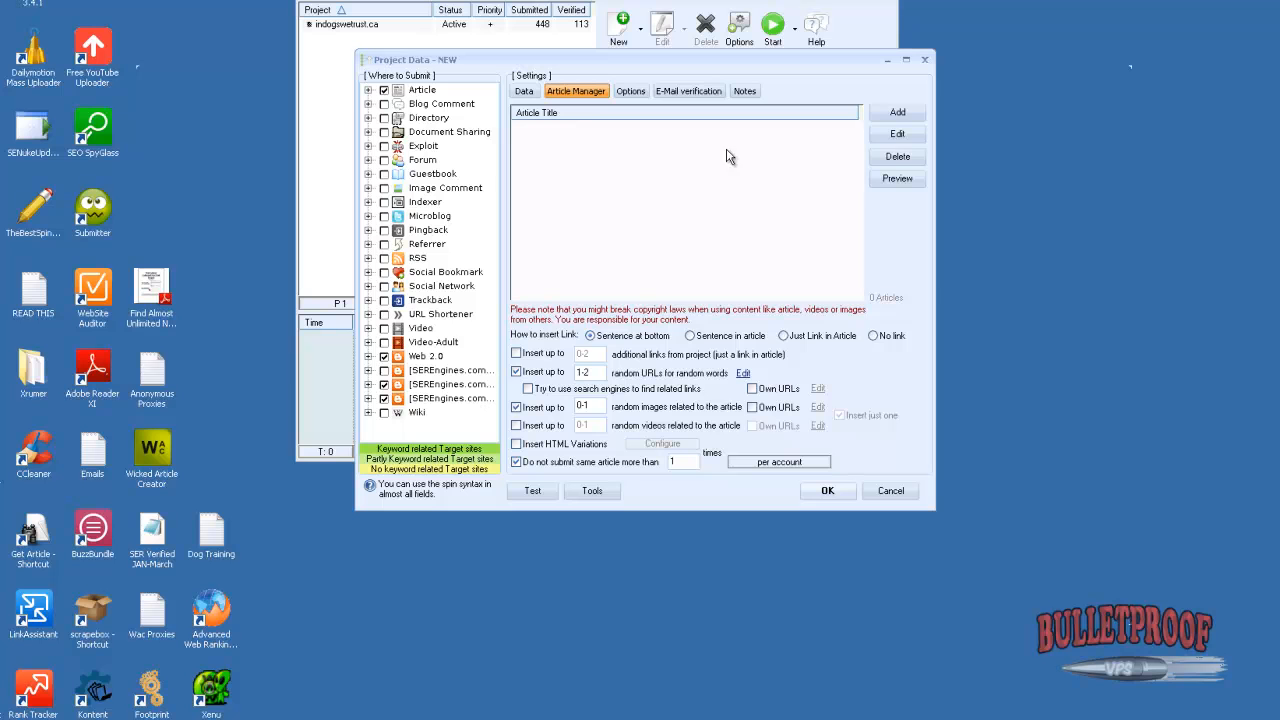
{"action": "left_click", "coordinate": [897, 112]}
{"action": "left_click", "coordinate": [906, 132]}
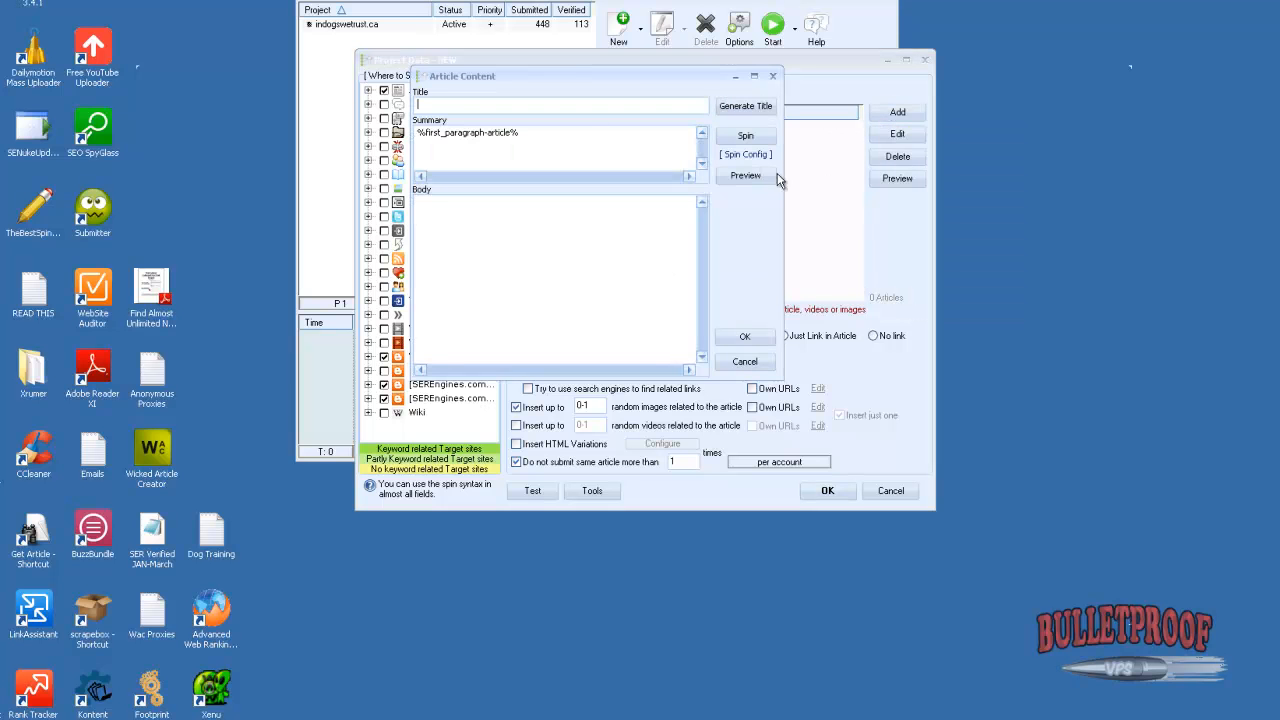
{"action": "left_click", "coordinate": [745, 366]}
{"action": "left_click", "coordinate": [897, 112]}
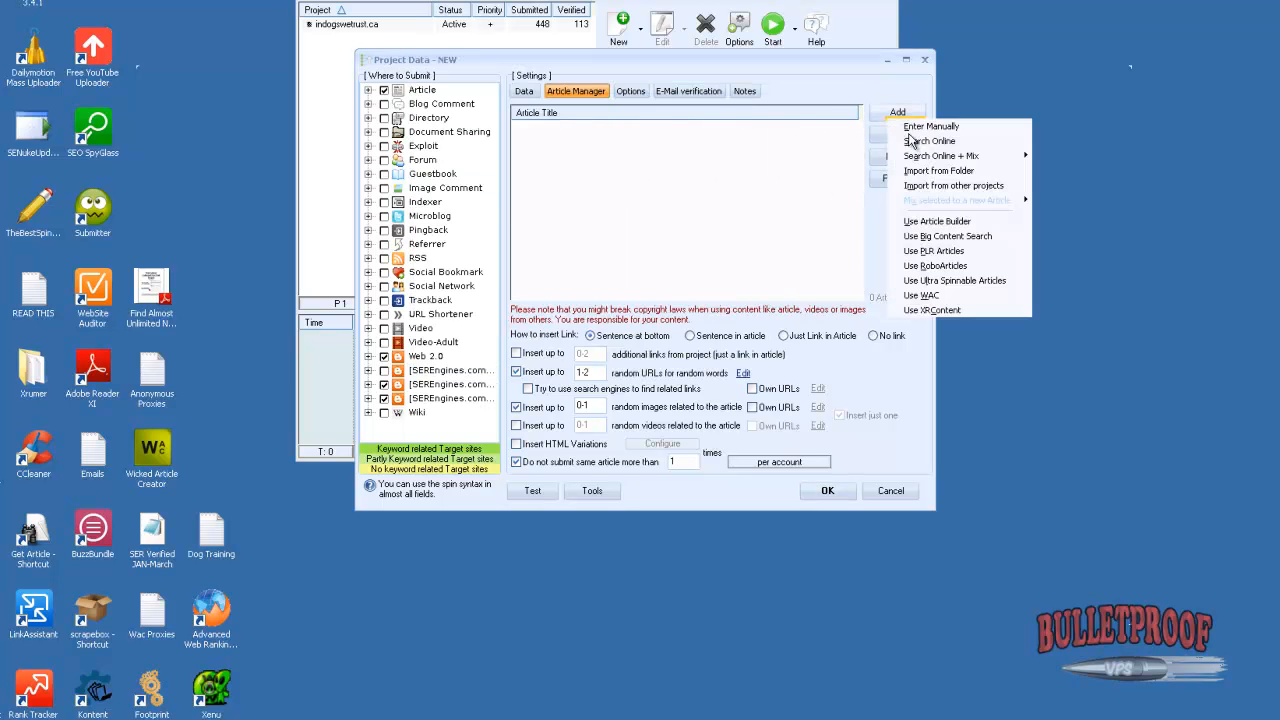
{"action": "left_click", "coordinate": [940, 237]}
{"action": "left_click", "coordinate": [689, 254]}
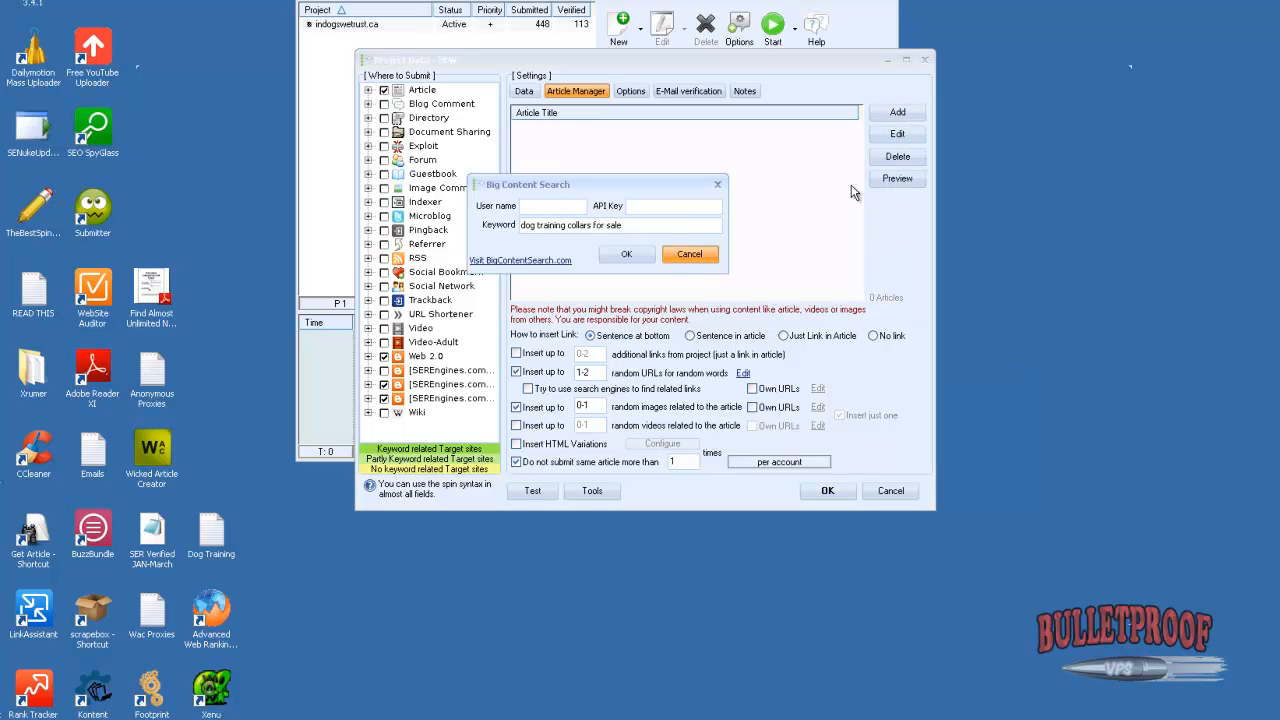
Add 30 articles from ArticleBuilder.net's Home And Family » Dog Training category, with Use Spinner off and no own spin syntax inserted
{"action": "left_click", "coordinate": [897, 112]}
{"action": "left_click", "coordinate": [943, 222]}
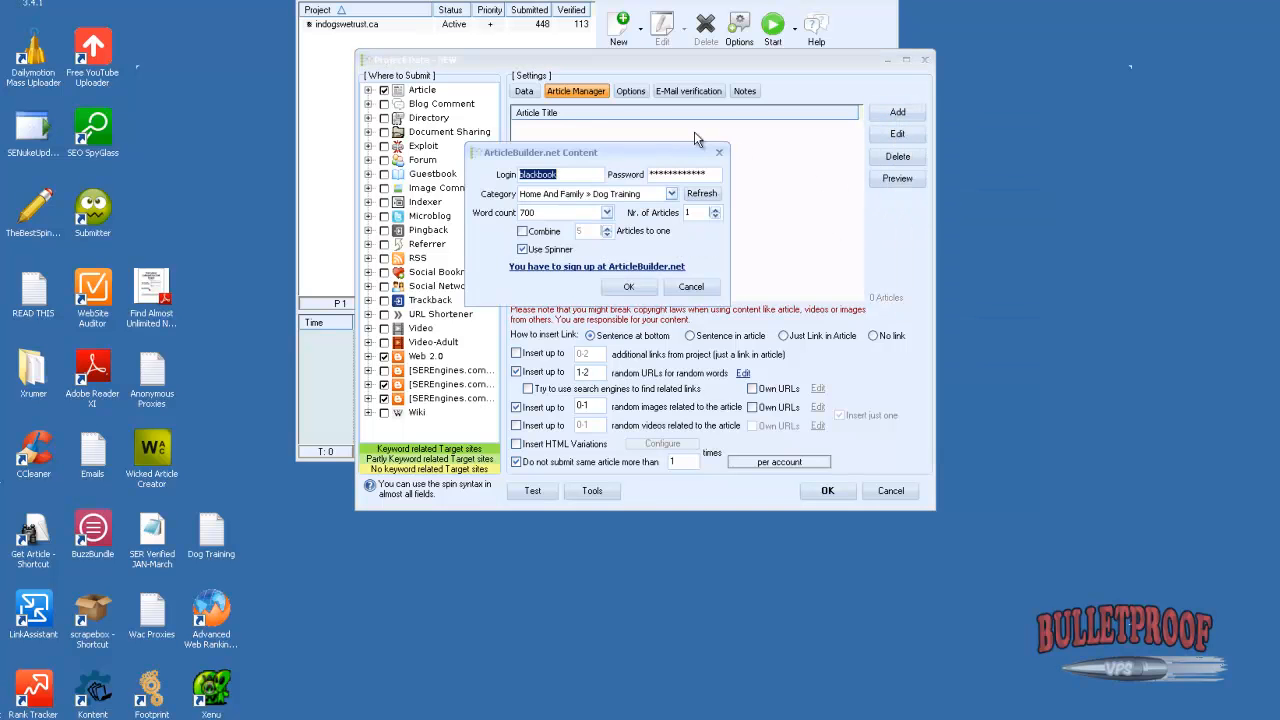
{"action": "left_click_drag", "start_coordinate": [645, 142], "coordinate": [913, 210]}
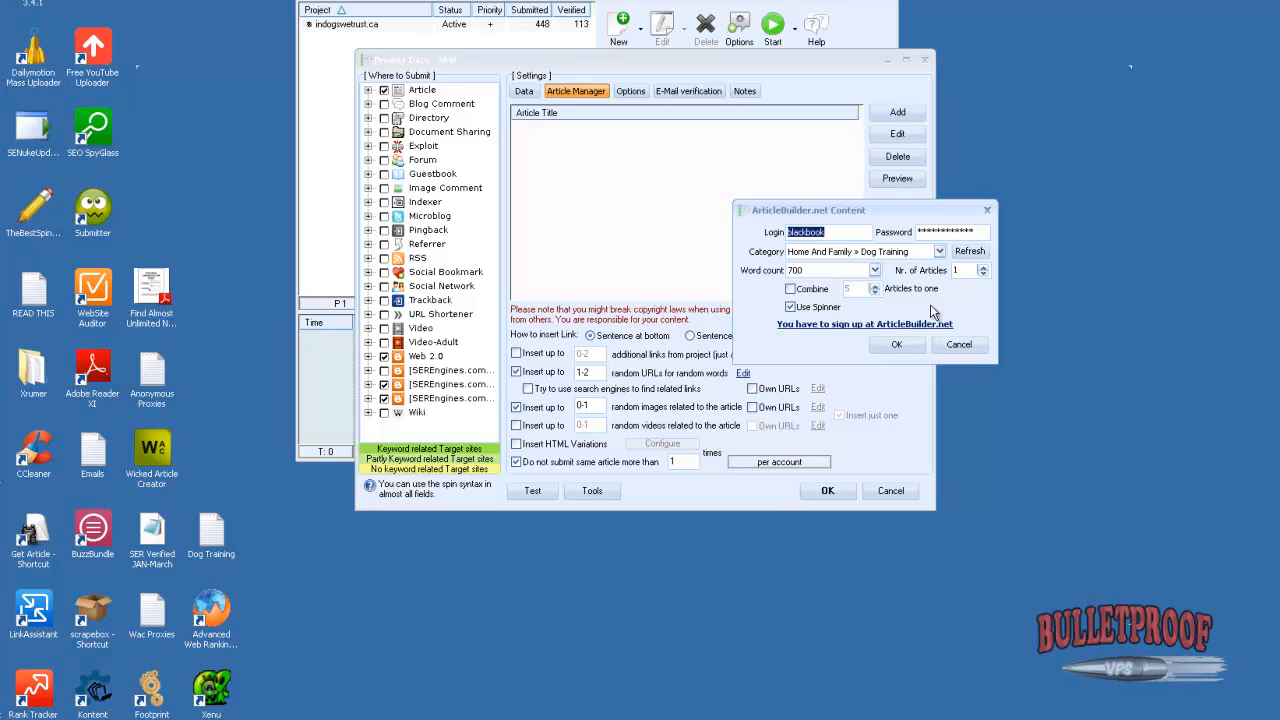
{"action": "left_click", "coordinate": [793, 307]}
{"action": "left_click", "coordinate": [973, 273]}
{"action": "type", "text": "30"}
{"action": "left_click", "coordinate": [898, 352]}
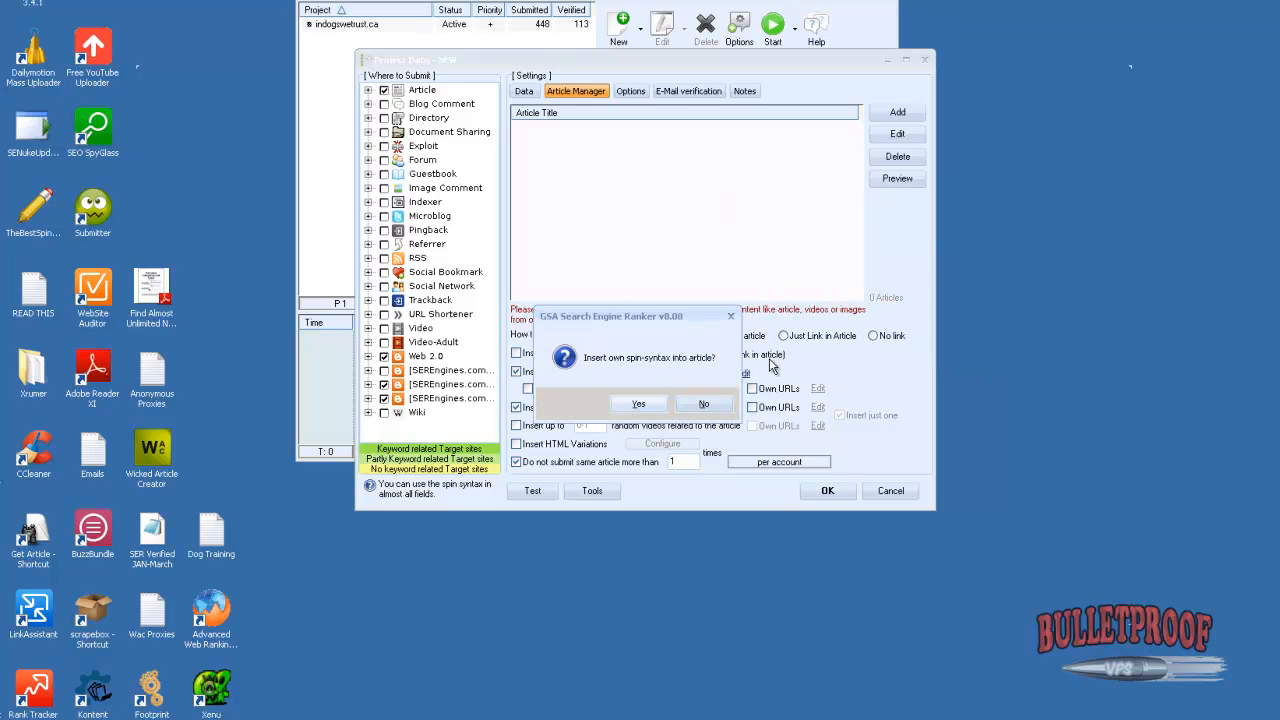
{"action": "left_click", "coordinate": [705, 409]}
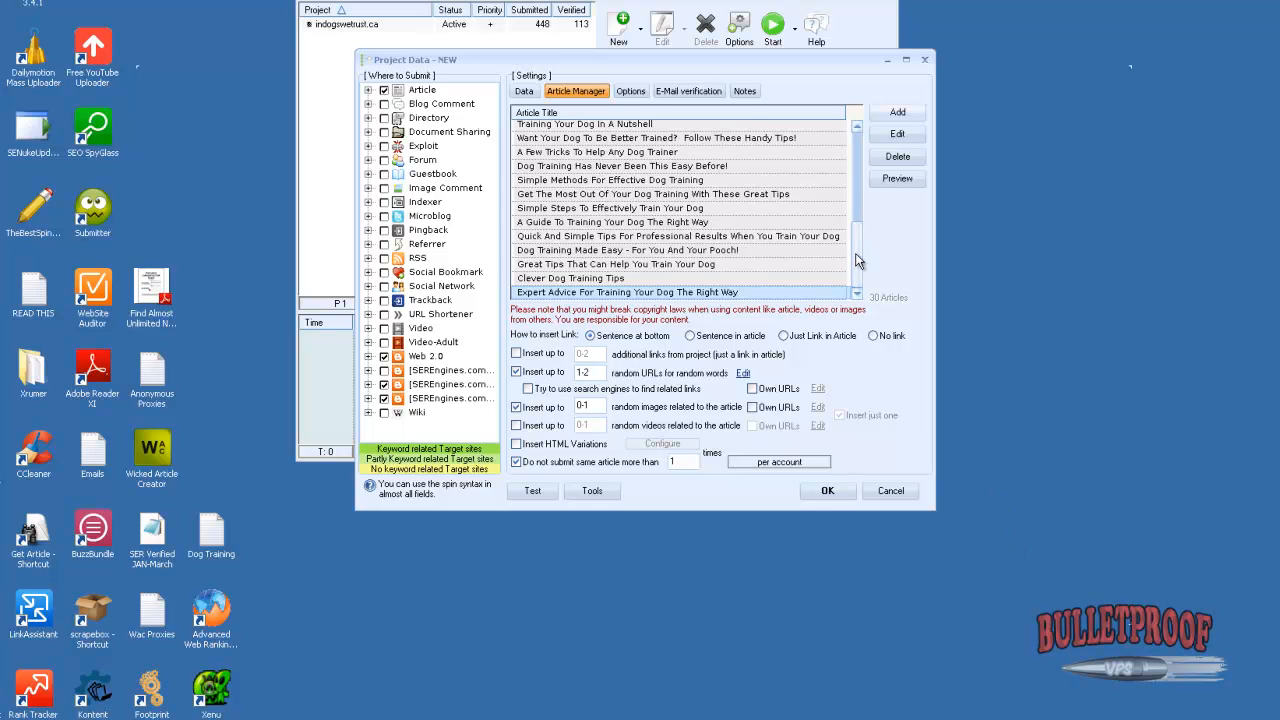
Look through the imported article titles and select "Great Tips That Can Help You Train Your Dog"
{"action": "scroll", "coordinate": [859, 149], "scroll_direction": "up", "scroll_amount": 2}
{"action": "scroll", "coordinate": [859, 149], "scroll_direction": "up", "scroll_amount": 5}
{"action": "scroll", "coordinate": [875, 271], "scroll_direction": "down", "scroll_amount": 6}
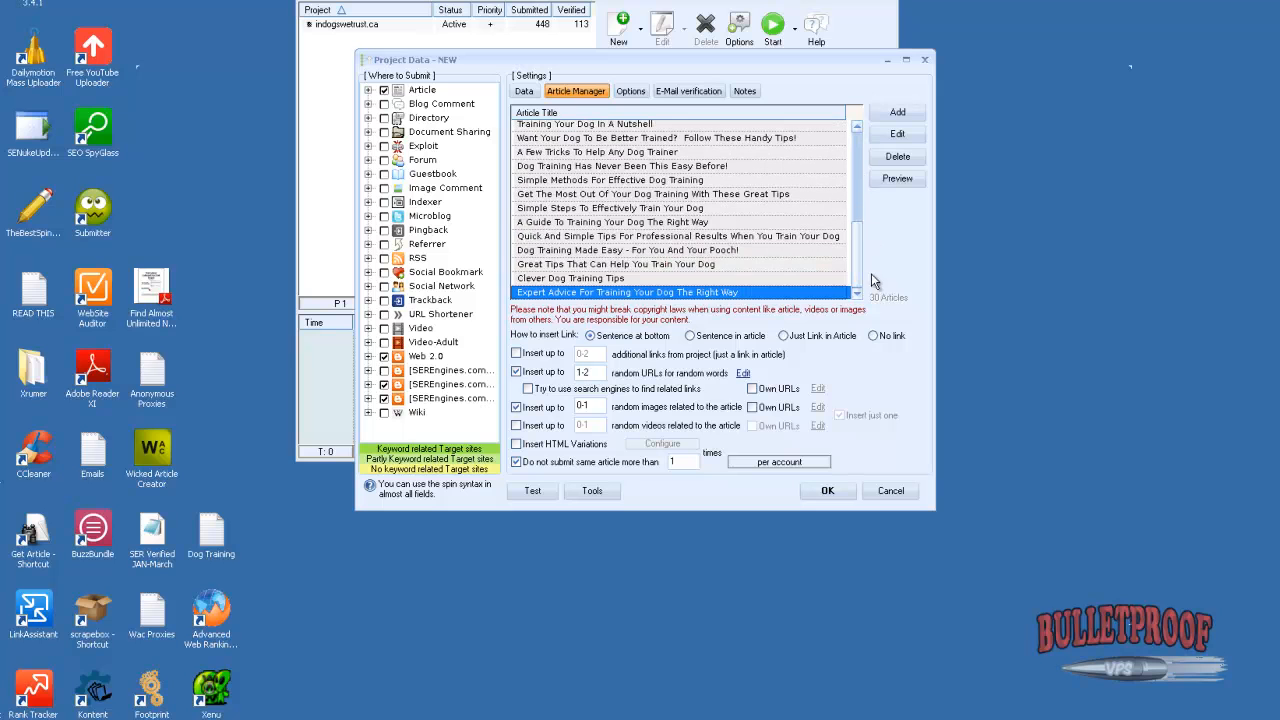
{"action": "left_click", "coordinate": [706, 266]}
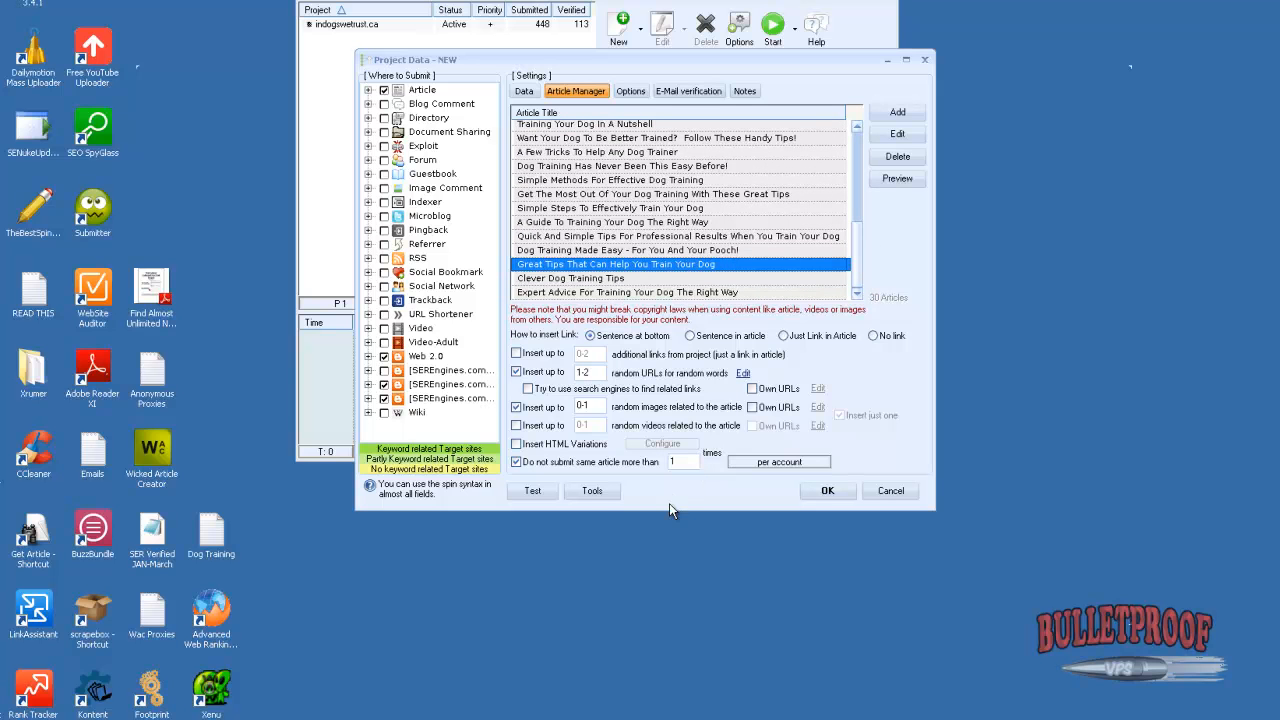
{"action": "left_click", "coordinate": [516, 464]}
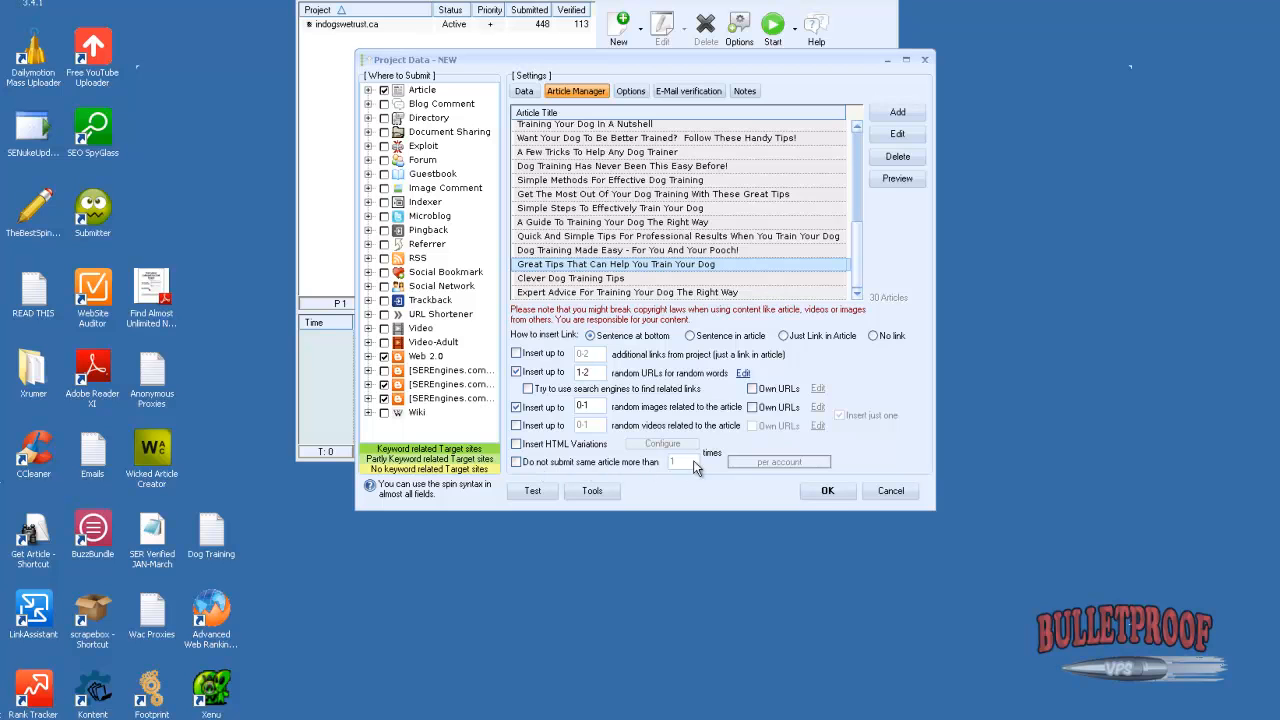
{"action": "left_click", "coordinate": [517, 463]}
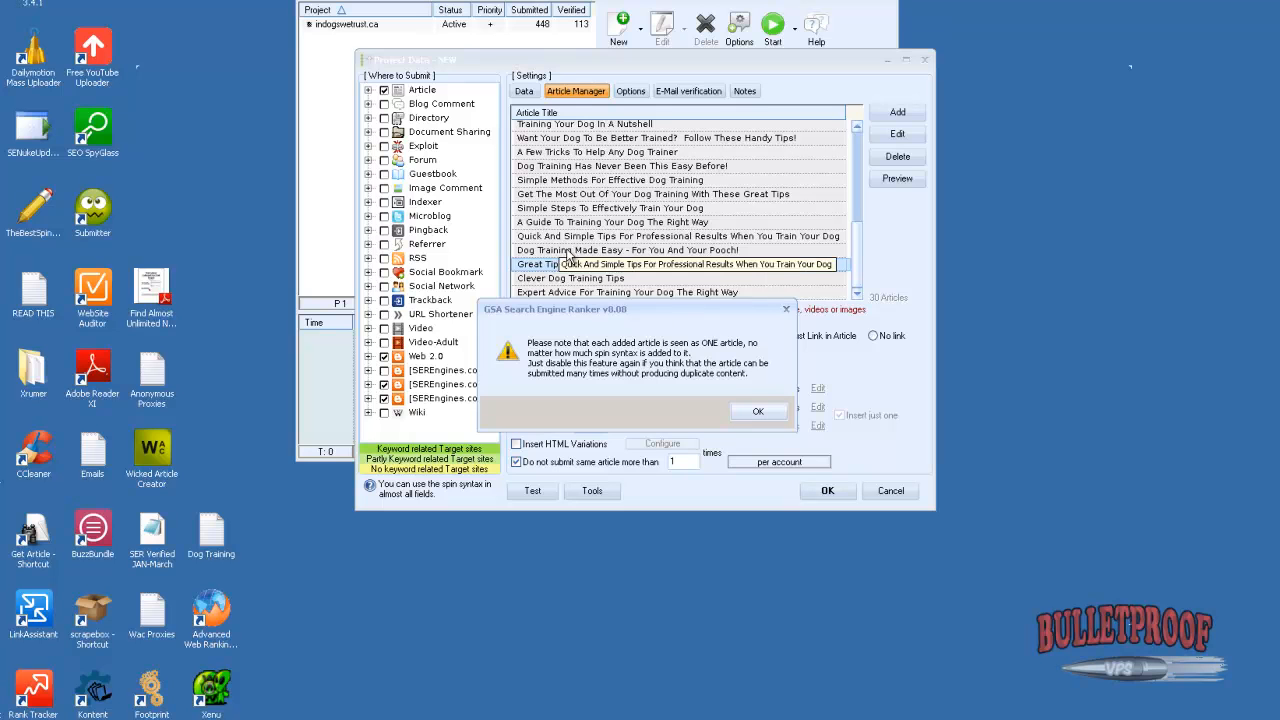
{"action": "left_click", "coordinate": [764, 411]}
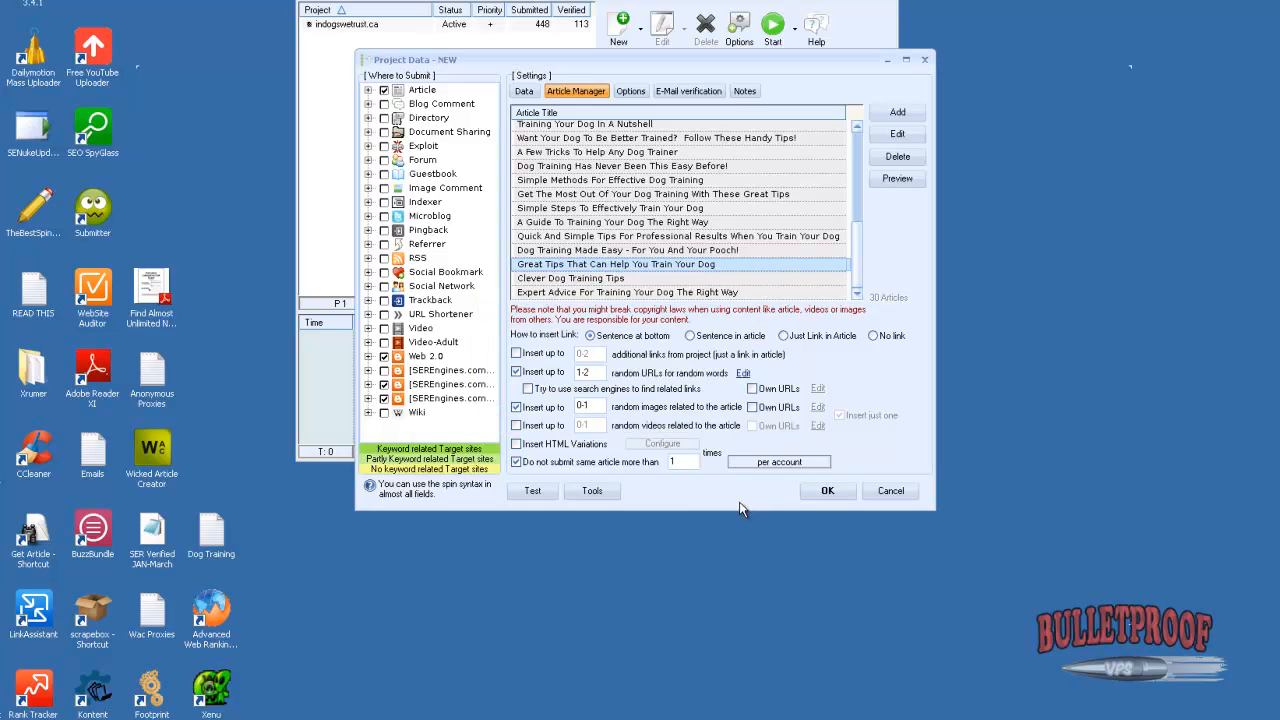
Set links to be inserted as Just Link in Article, enable searching for related links with search engines, and keep random videos off
{"action": "left_click", "coordinate": [785, 337]}
{"action": "mouse_move", "coordinate": [734, 427]}
{"action": "left_click", "coordinate": [516, 426]}
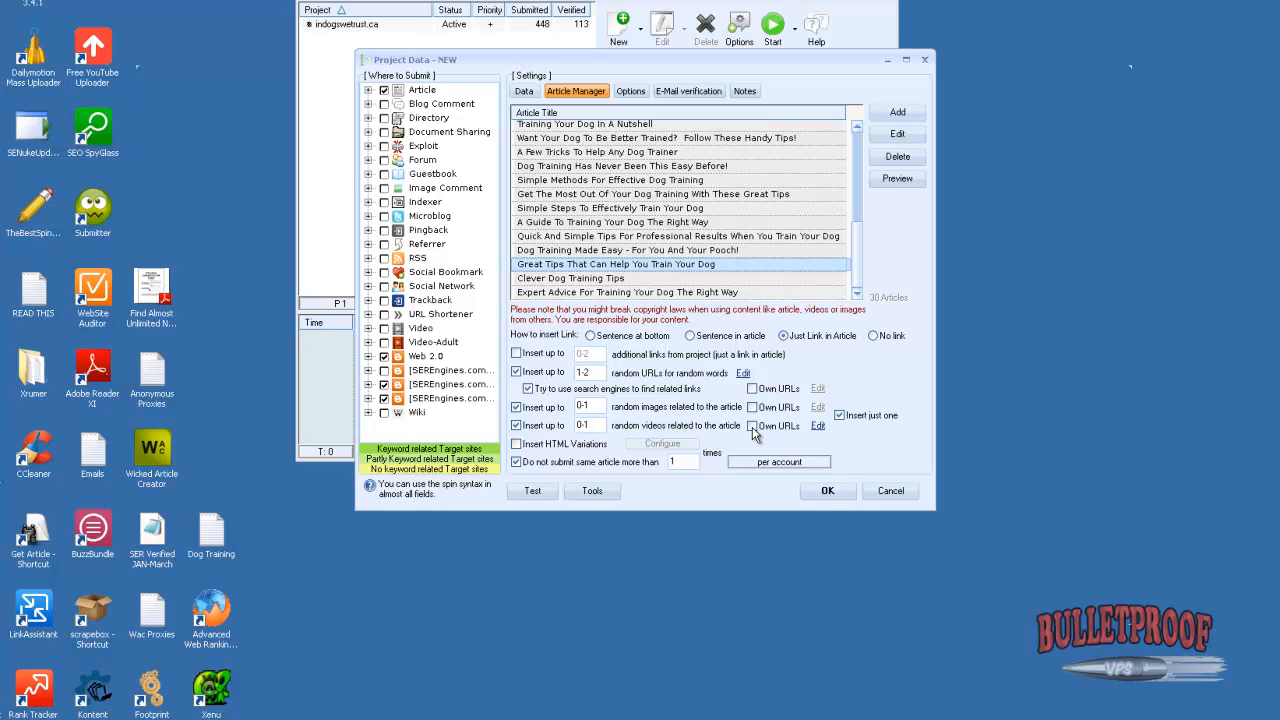
{"action": "left_click", "coordinate": [516, 427]}
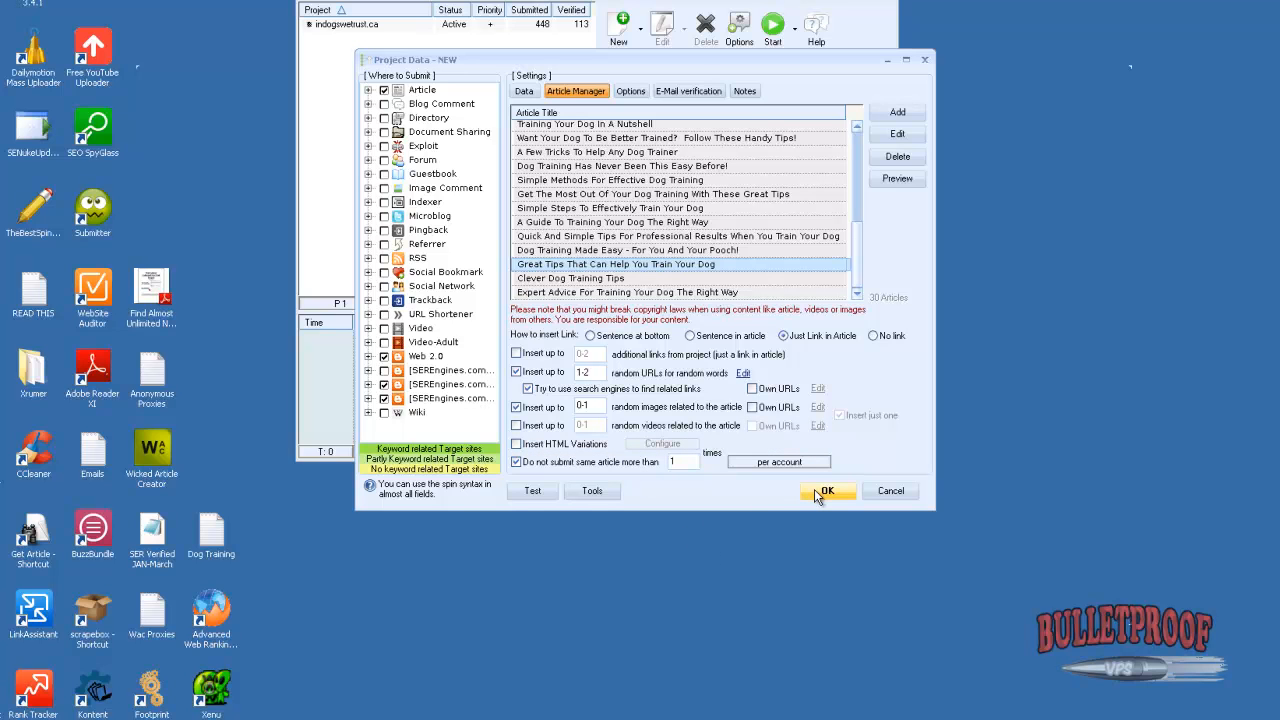
Import the verification e-mail accounts with their passwords from the clipboard and delete the original discardmail.com account
{"action": "left_click", "coordinate": [688, 91]}
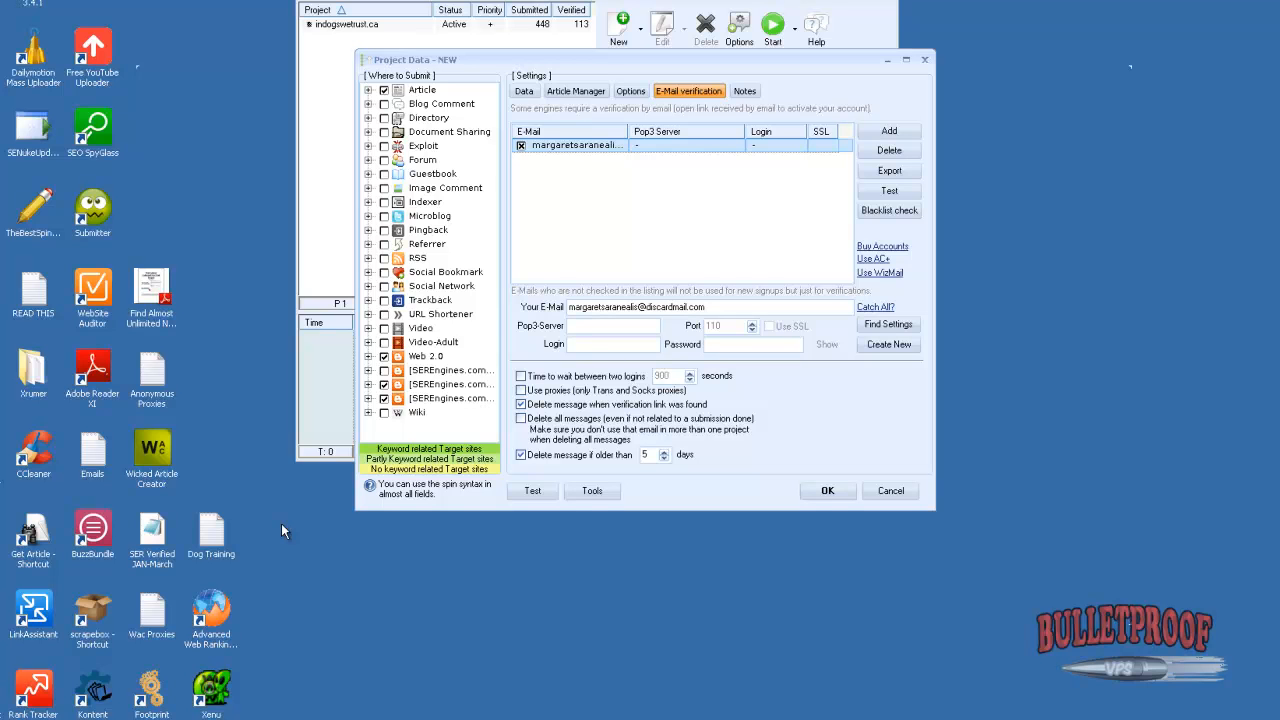
{"action": "left_click", "coordinate": [896, 136]}
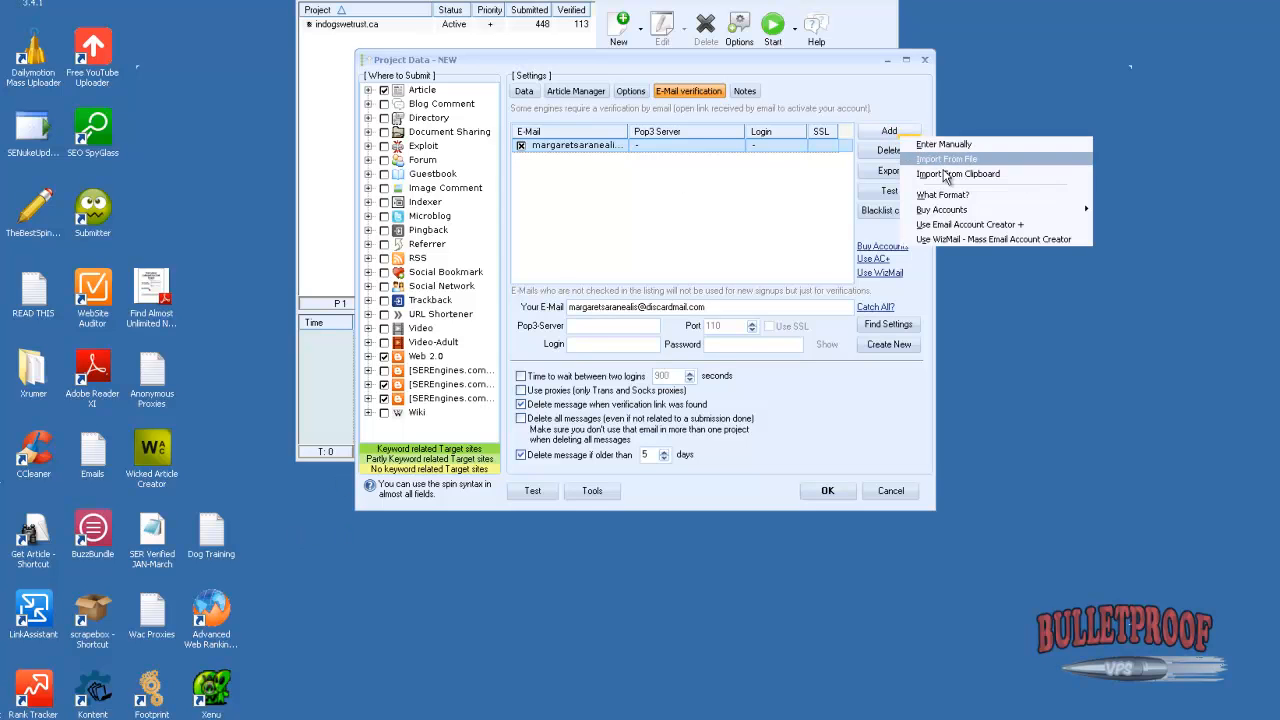
{"action": "left_click", "coordinate": [910, 175]}
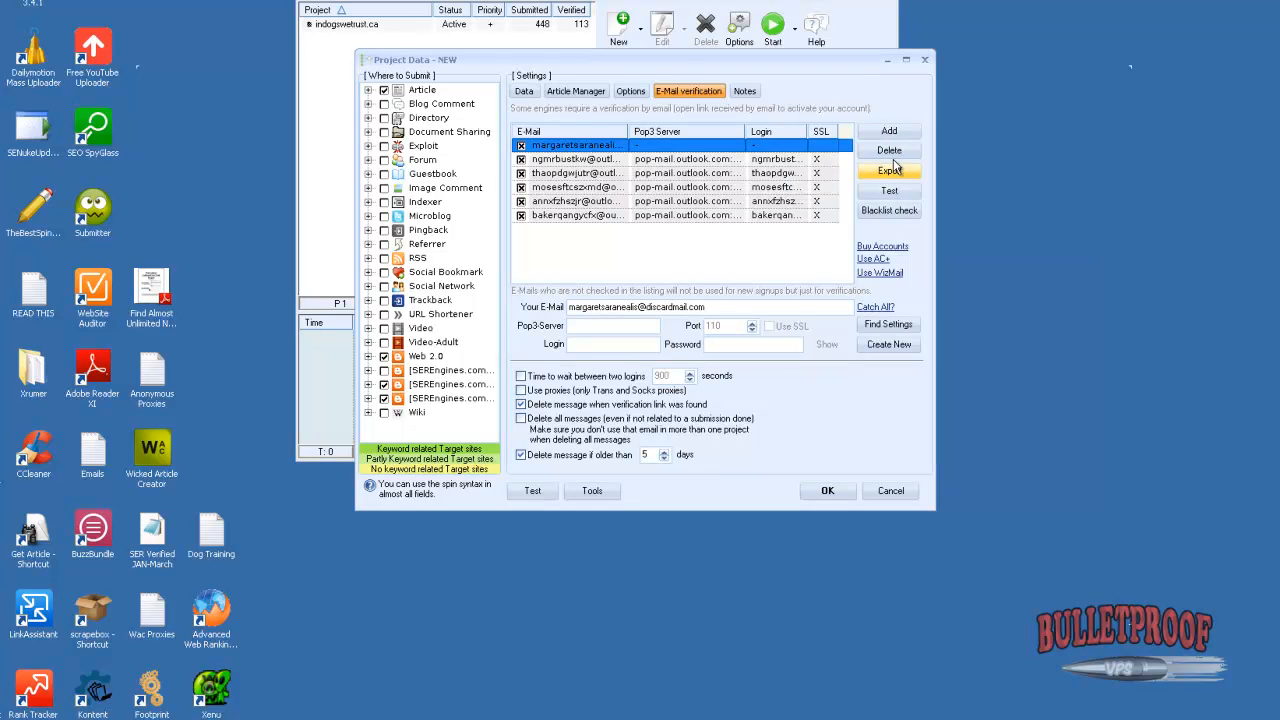
{"action": "left_click", "coordinate": [898, 155]}
{"action": "left_click", "coordinate": [924, 180]}
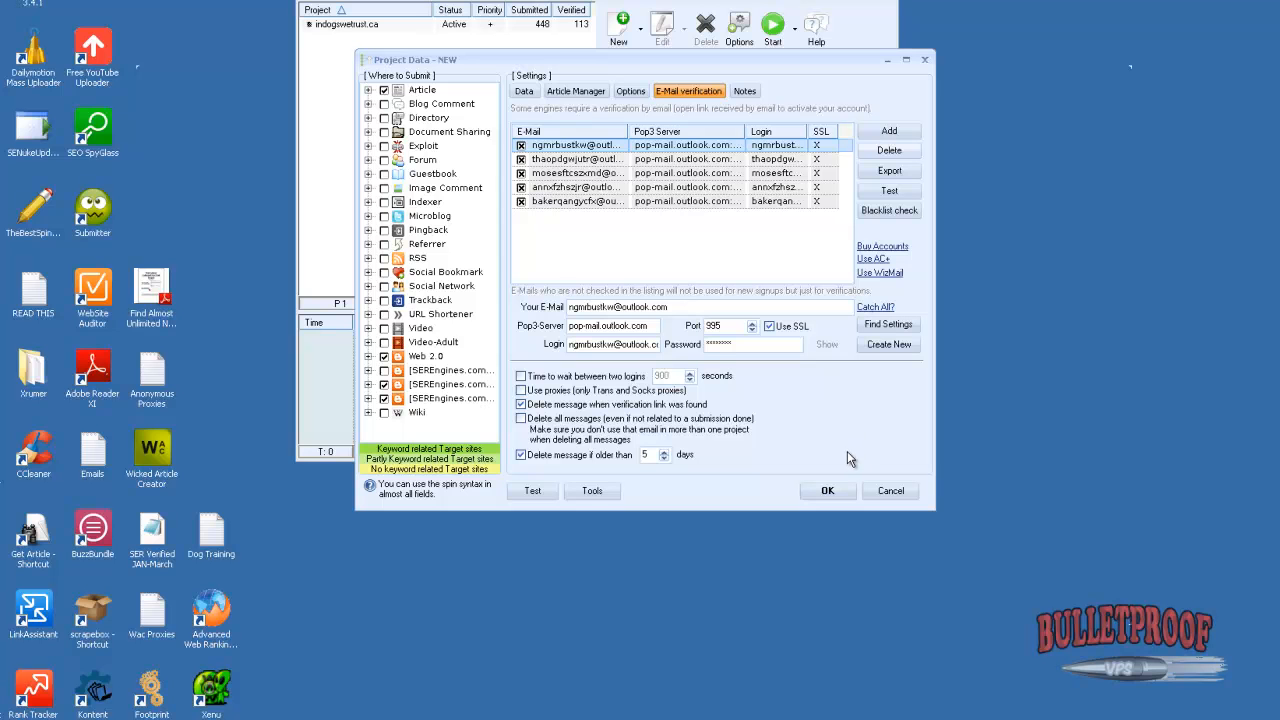
Enable a 900-second wait between two e-mail logins and check the settings of the imported accounts
{"action": "left_click", "coordinate": [578, 91]}
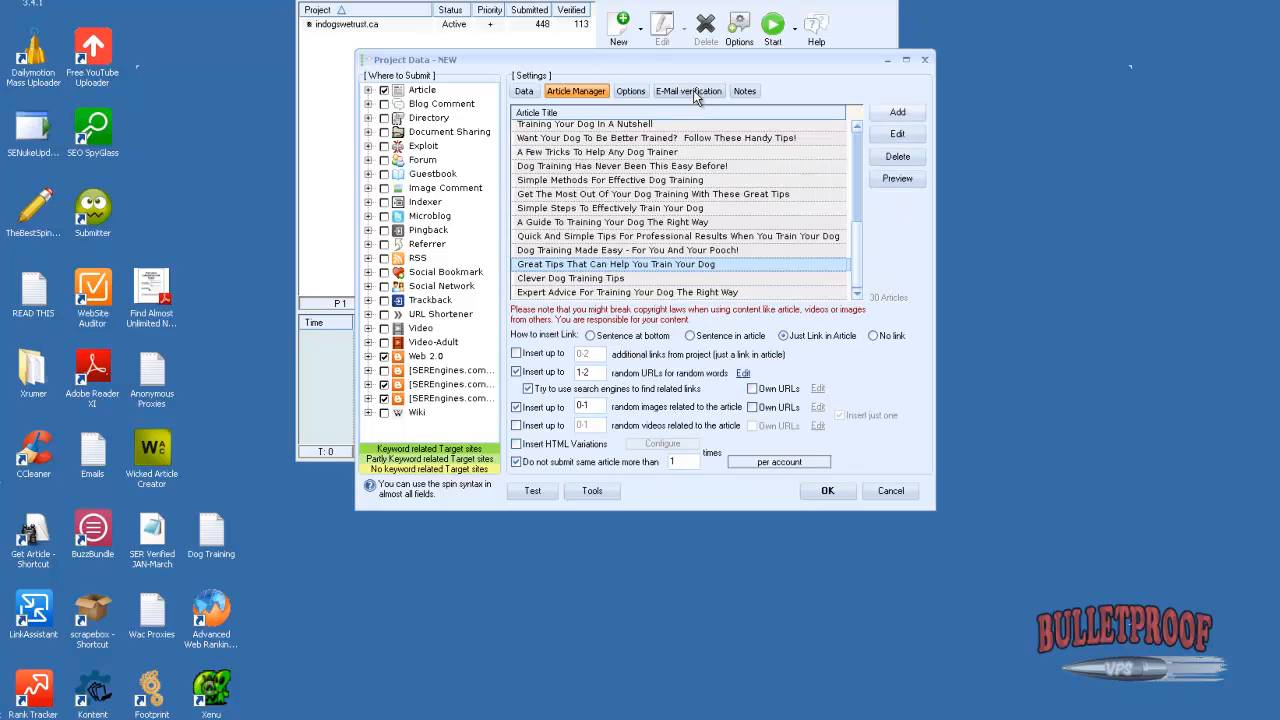
{"action": "left_click", "coordinate": [693, 91]}
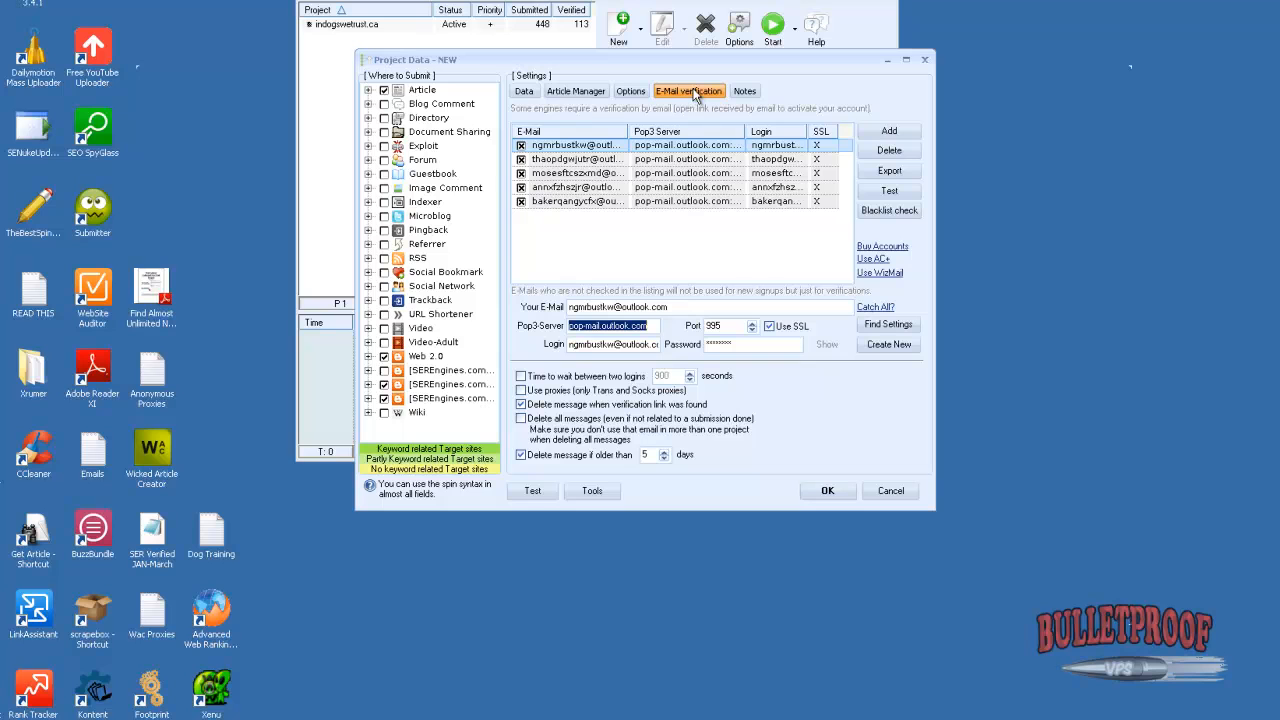
{"action": "left_click", "coordinate": [530, 98]}
{"action": "left_click", "coordinate": [674, 96]}
{"action": "left_click", "coordinate": [520, 377]}
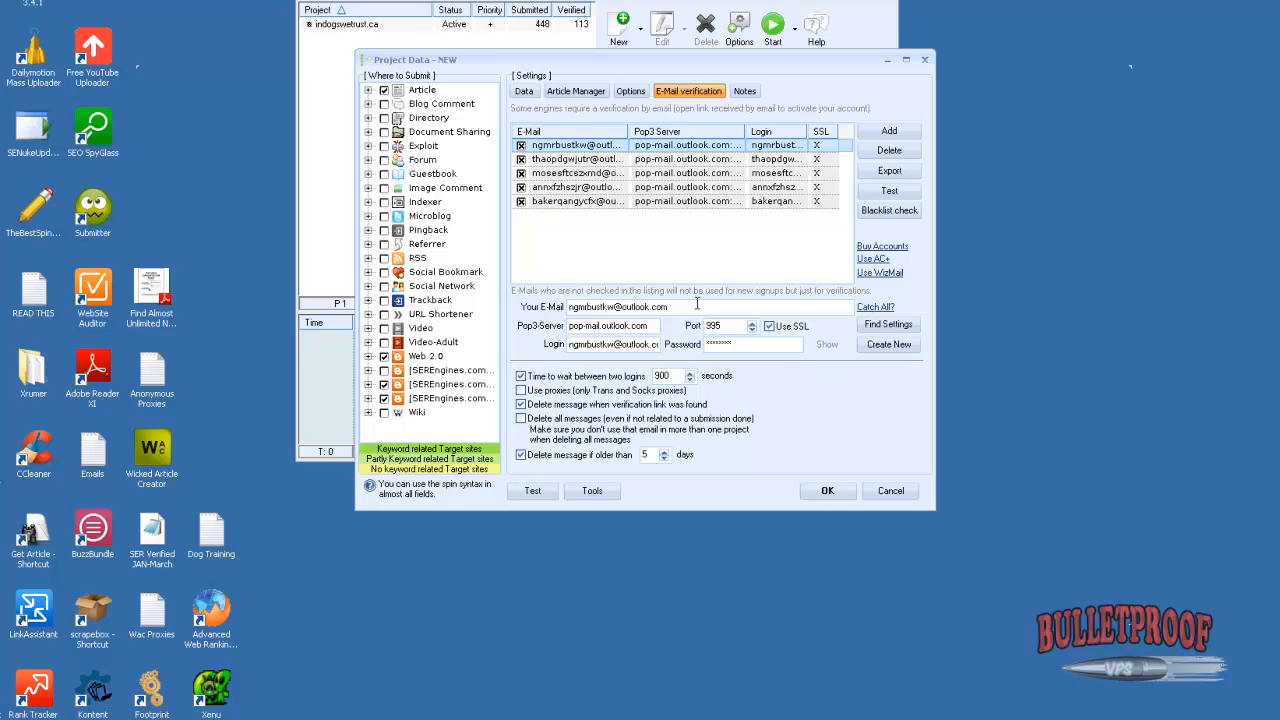
{"action": "left_click", "coordinate": [677, 203]}
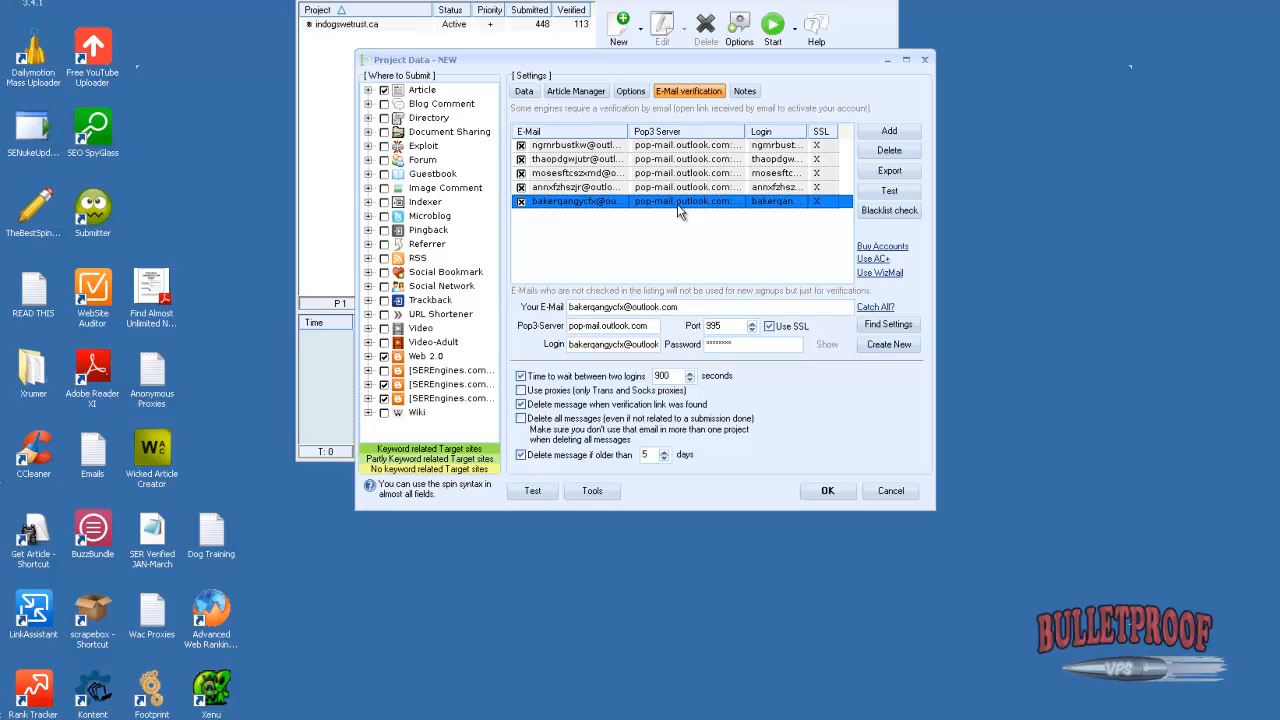
{"action": "left_click", "coordinate": [674, 187]}
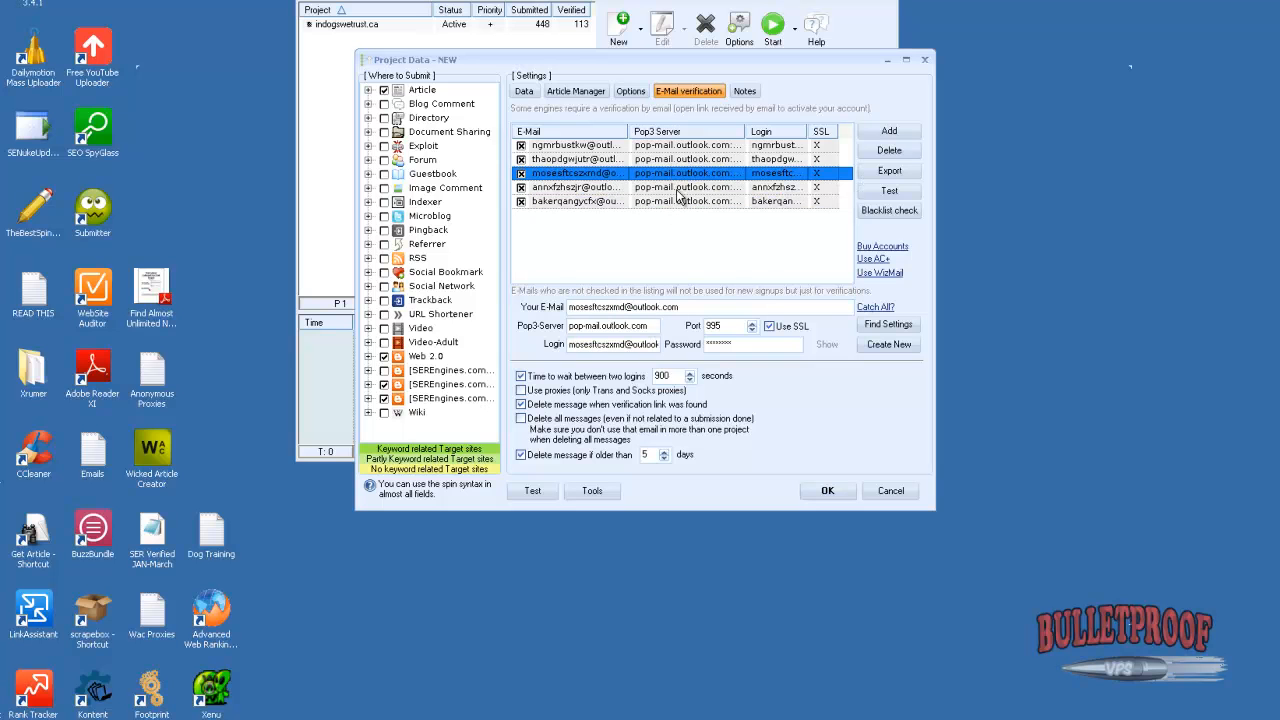
In the project's submission options, set form fields that can't be filled to Skip
{"action": "left_click", "coordinate": [598, 92]}
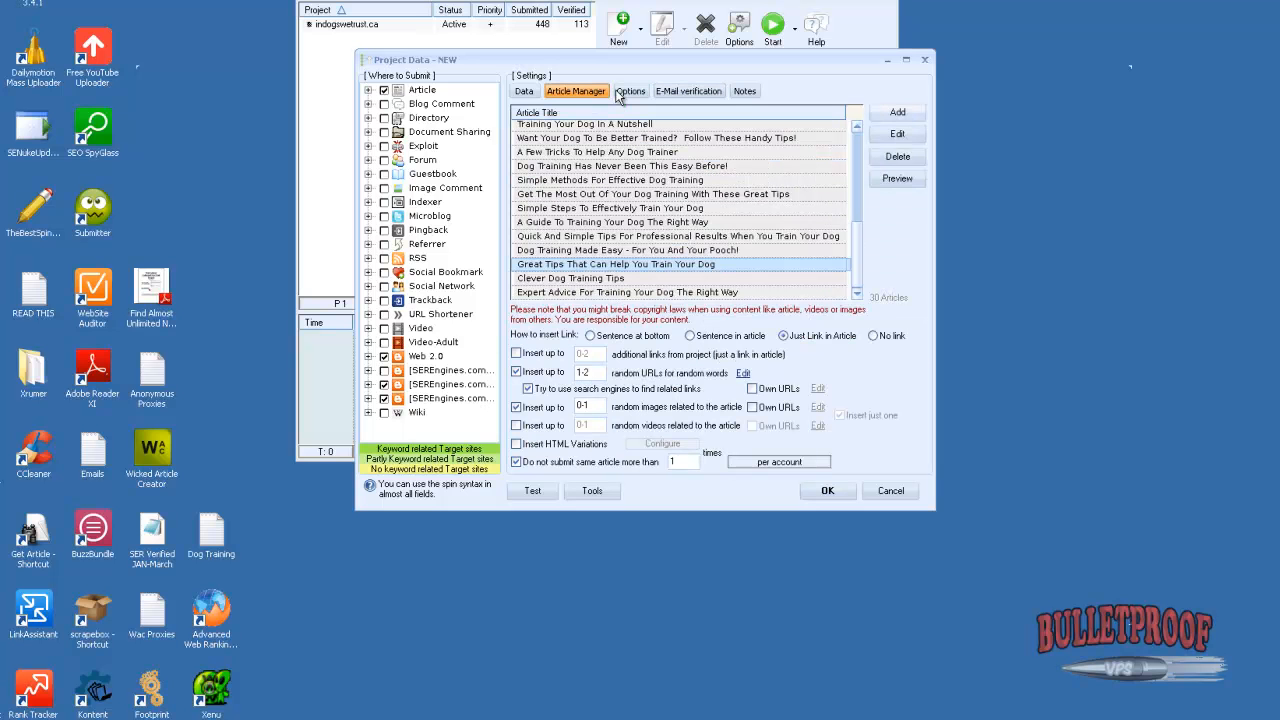
{"action": "left_click", "coordinate": [527, 96]}
{"action": "left_click", "coordinate": [634, 95]}
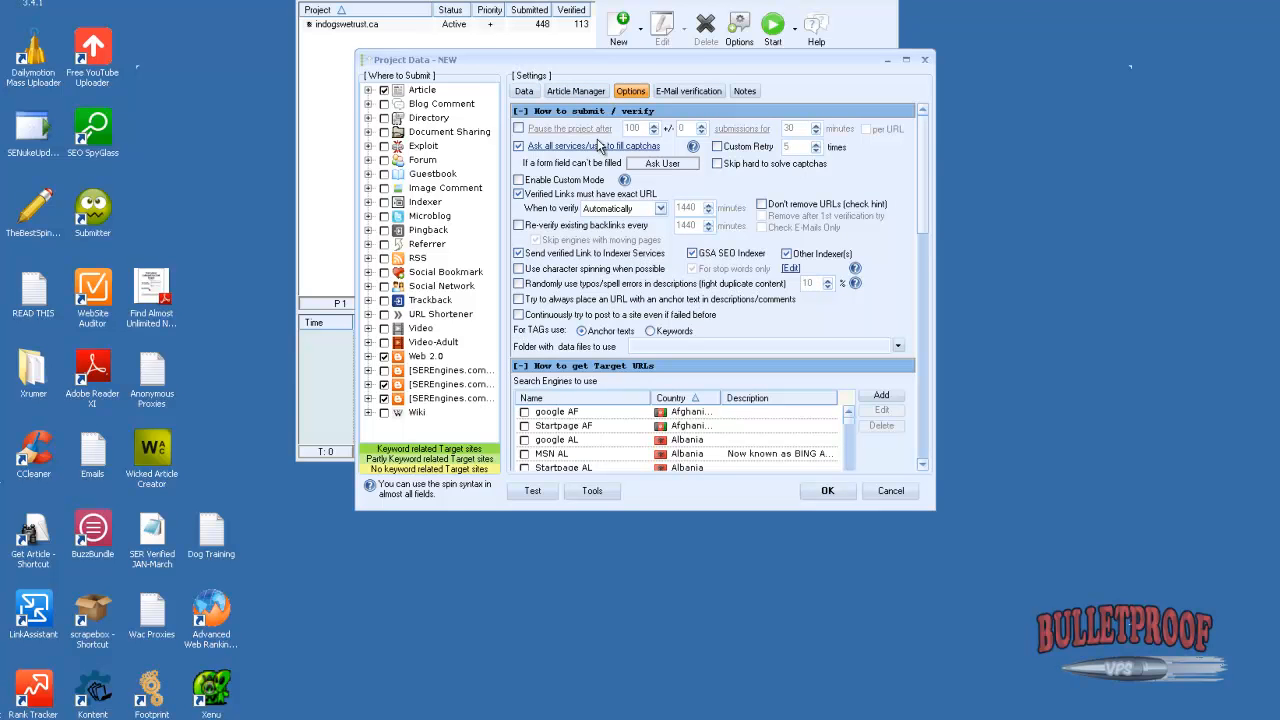
{"action": "left_click", "coordinate": [670, 165]}
{"action": "left_click", "coordinate": [672, 165]}
Enable re-verifying existing backlinks every 1440 minutes and continuously trying to post to a site even if failed before
{"action": "mouse_move", "coordinate": [616, 184]}
{"action": "left_click", "coordinate": [519, 226]}
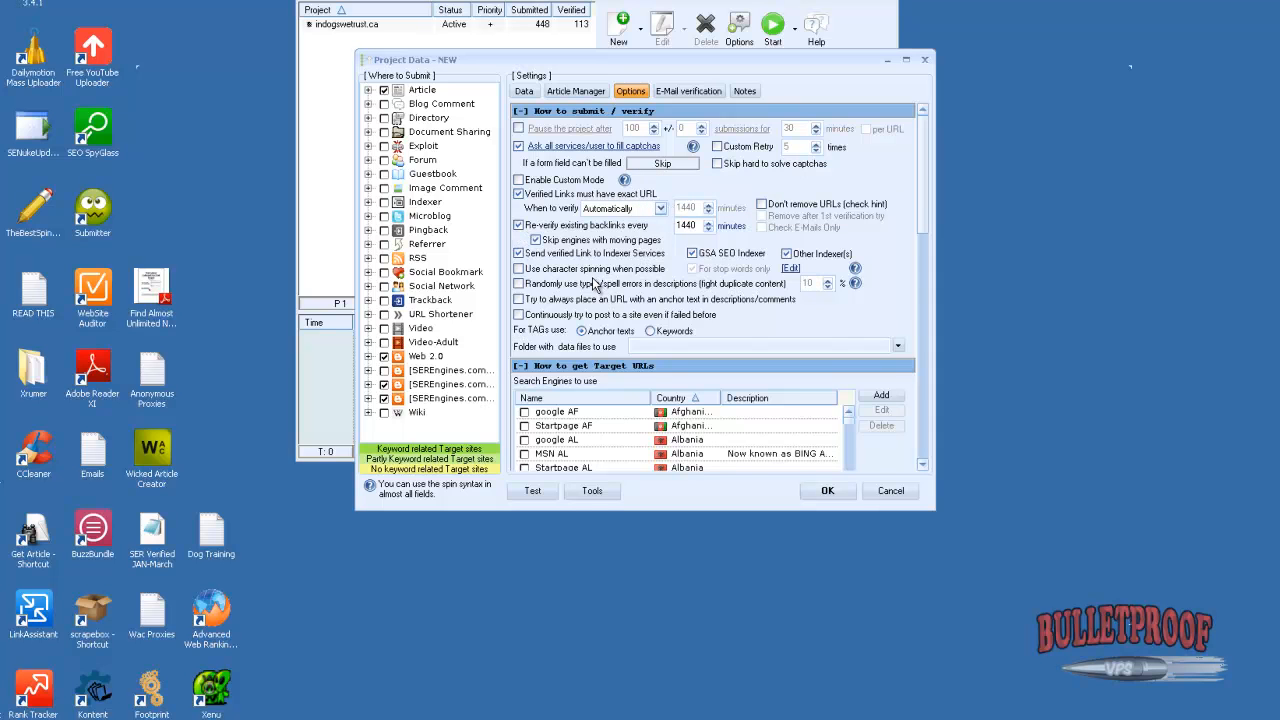
{"action": "mouse_move", "coordinate": [589, 284]}
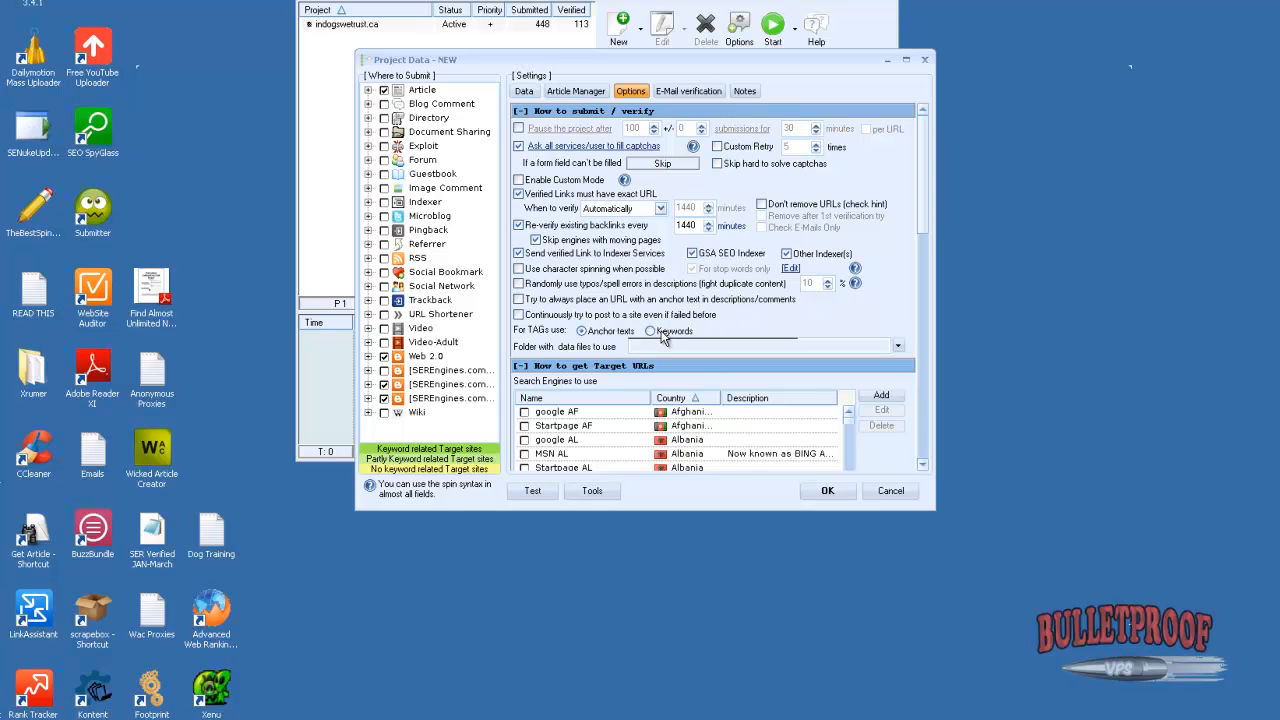
{"action": "left_click", "coordinate": [527, 316]}
Review the target URL, scheduled posting and URL filter options, save the new project and start the submissions
{"action": "left_click", "coordinate": [922, 466]}
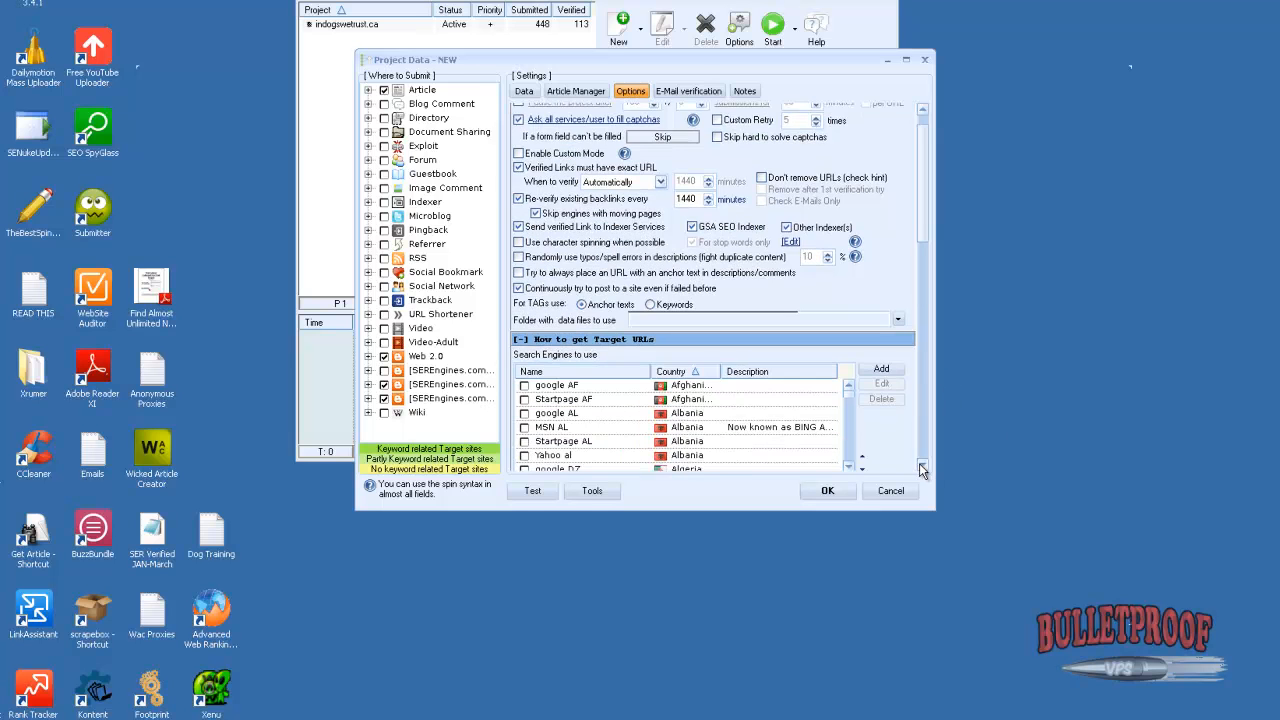
{"action": "scroll", "coordinate": [922, 470], "scroll_direction": "down", "scroll_amount": 3}
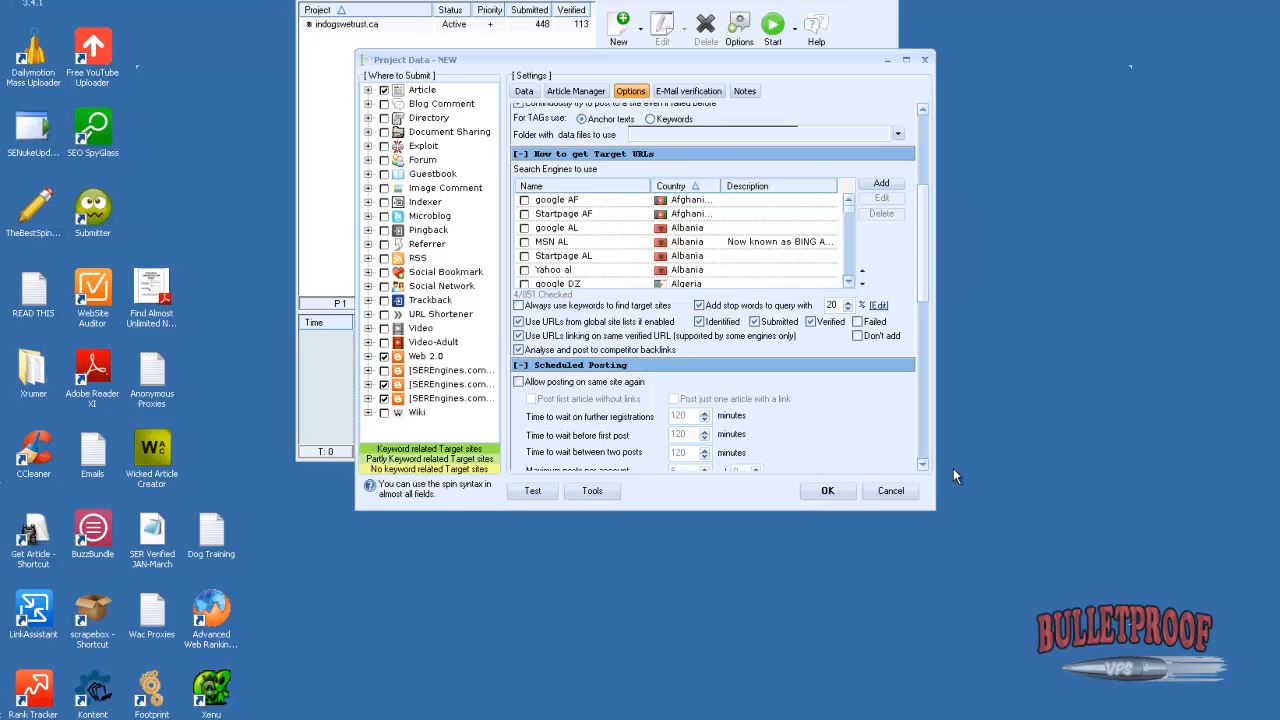
{"action": "scroll", "coordinate": [928, 465], "scroll_direction": "down", "scroll_amount": 2}
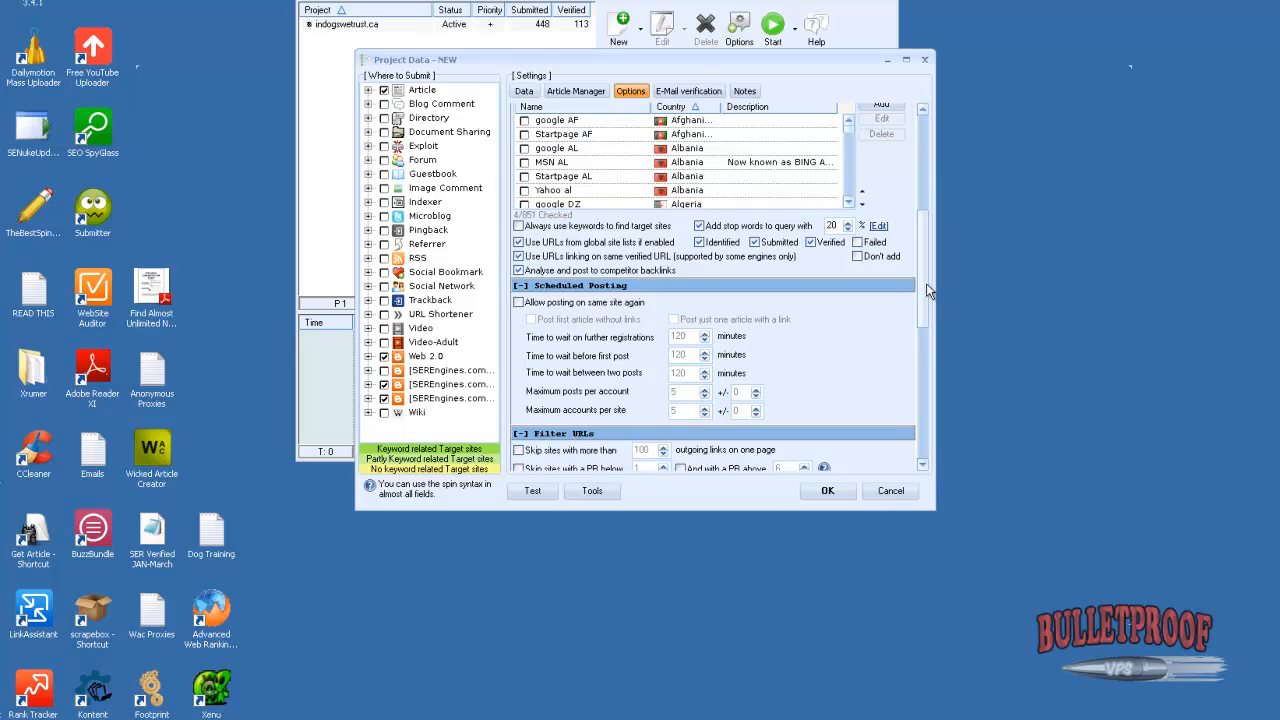
{"action": "scroll", "coordinate": [924, 322], "scroll_direction": "down", "scroll_amount": 3}
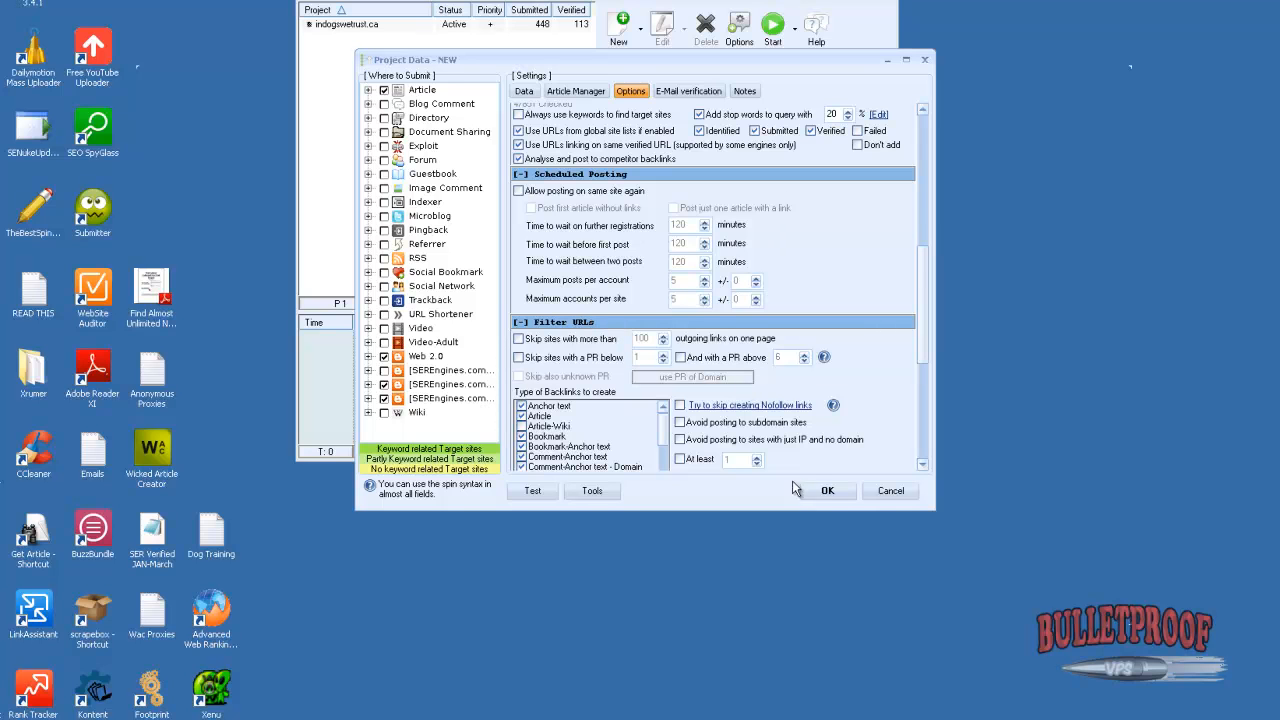
{"action": "left_click", "coordinate": [828, 491]}
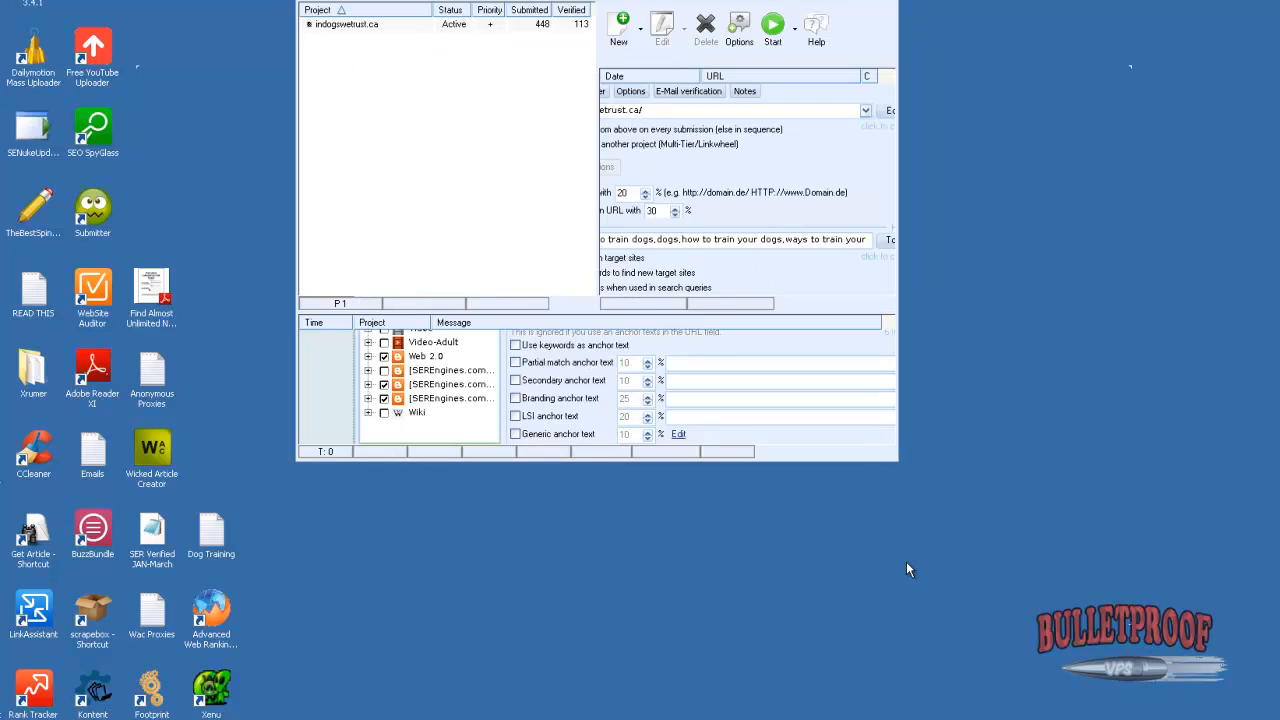
{"action": "left_click", "coordinate": [773, 35]}
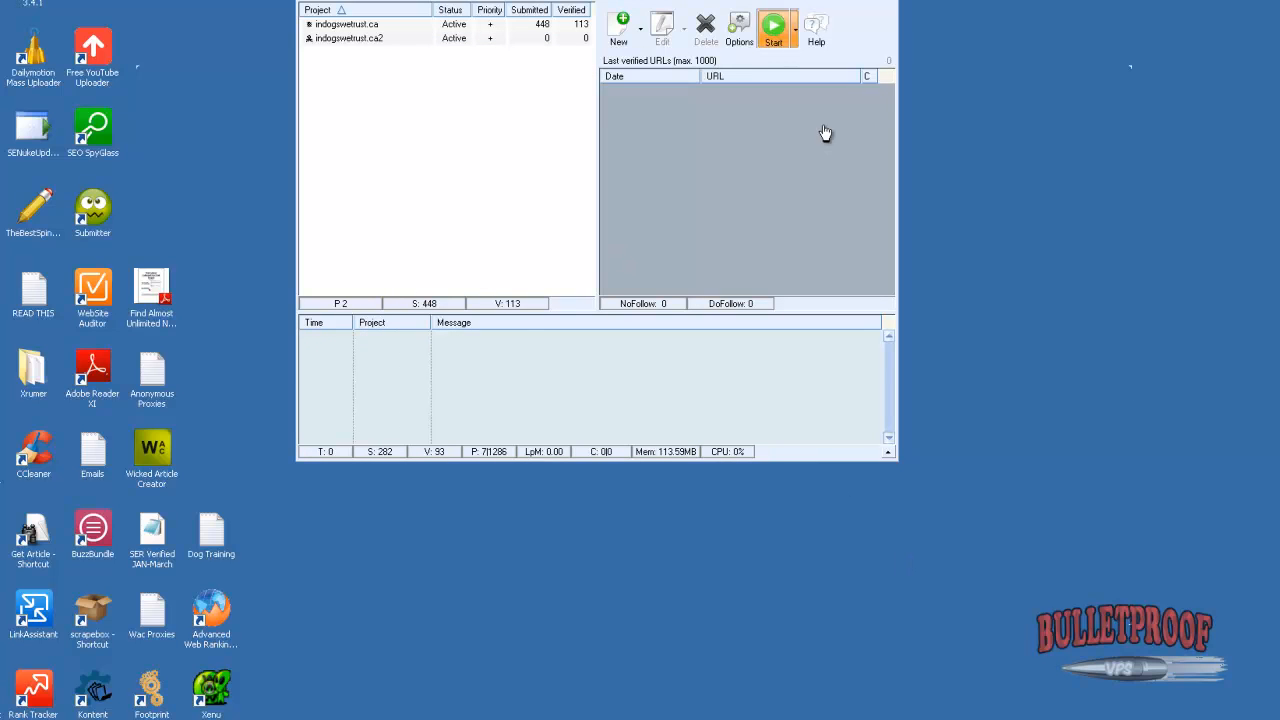
Set the status of the original indogswetrust.ca project to Inactive
{"action": "right_click", "coordinate": [399, 30]}
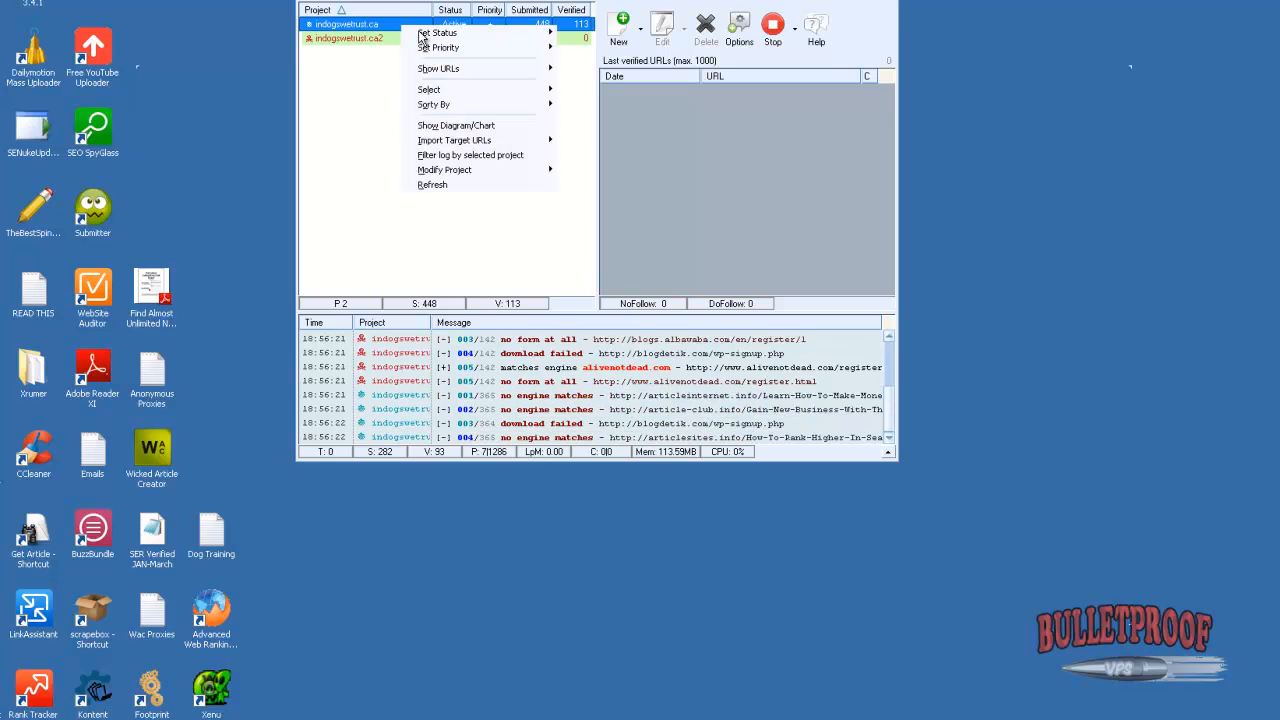
{"action": "mouse_move", "coordinate": [470, 43]}
{"action": "left_click", "coordinate": [600, 44]}
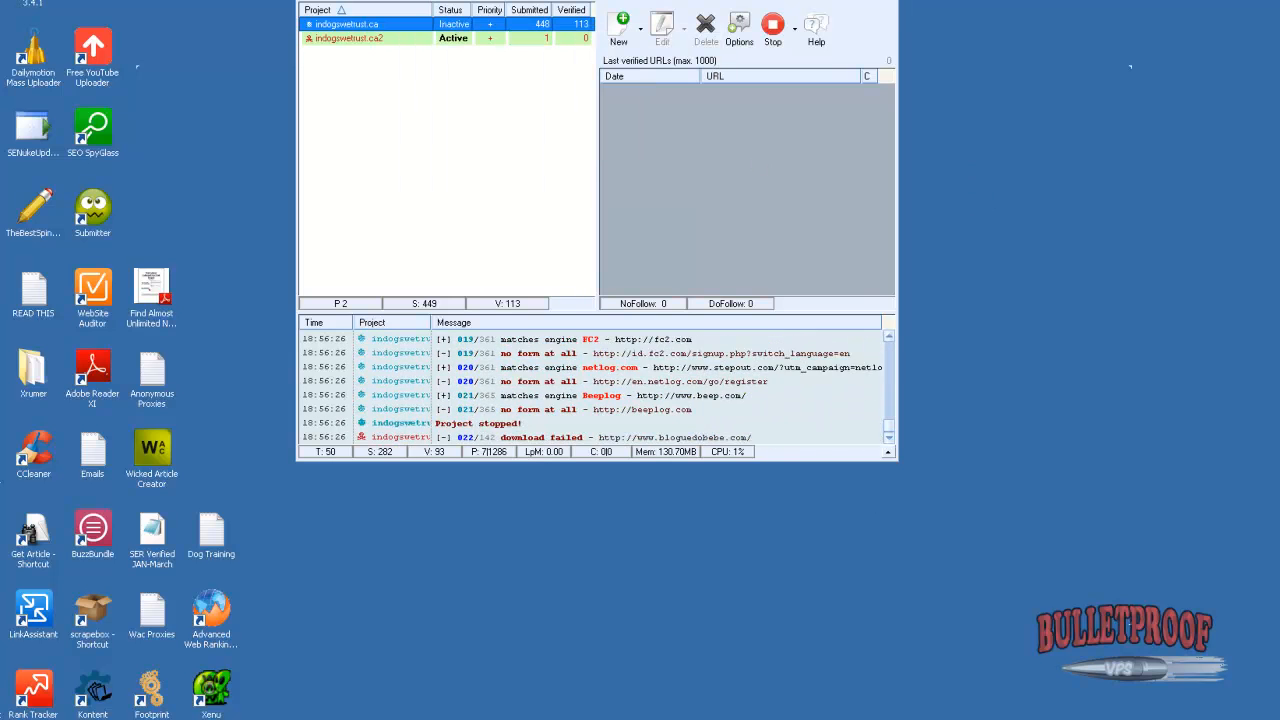
Open the proxy list from the program's submission settings
{"action": "left_click", "coordinate": [739, 30]}
{"action": "left_click_drag", "start_coordinate": [769, 67], "coordinate": [997, 94]}
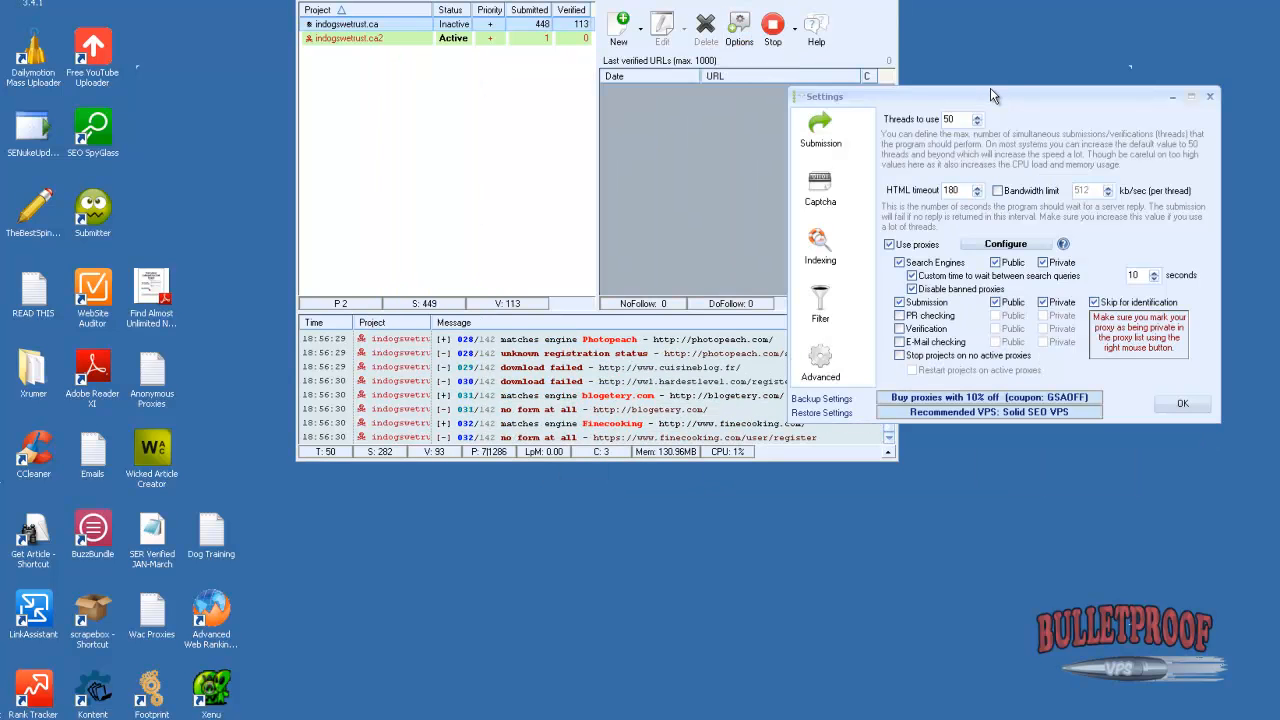
{"action": "left_click_drag", "start_coordinate": [917, 112], "coordinate": [883, 117]}
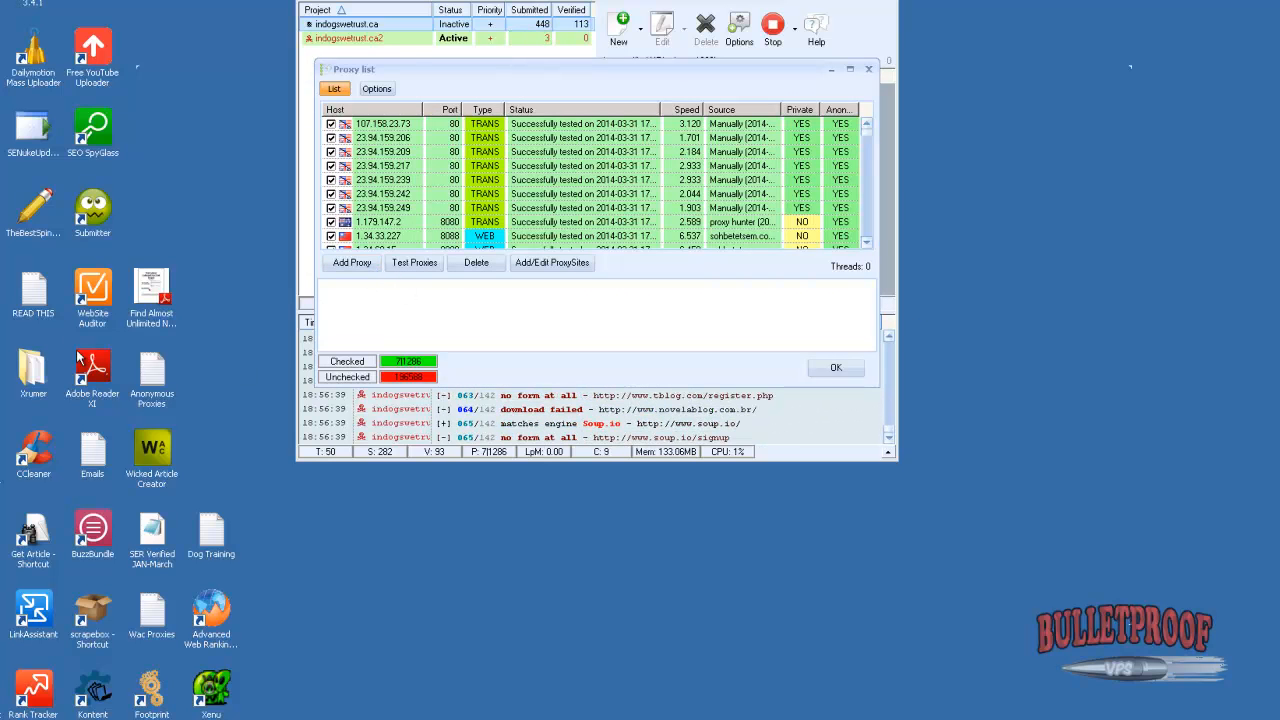
Open the Anonymous Proxies text file from the desktop, copy all its proxies and minimize Notepad
{"action": "double_click", "coordinate": [152, 376]}
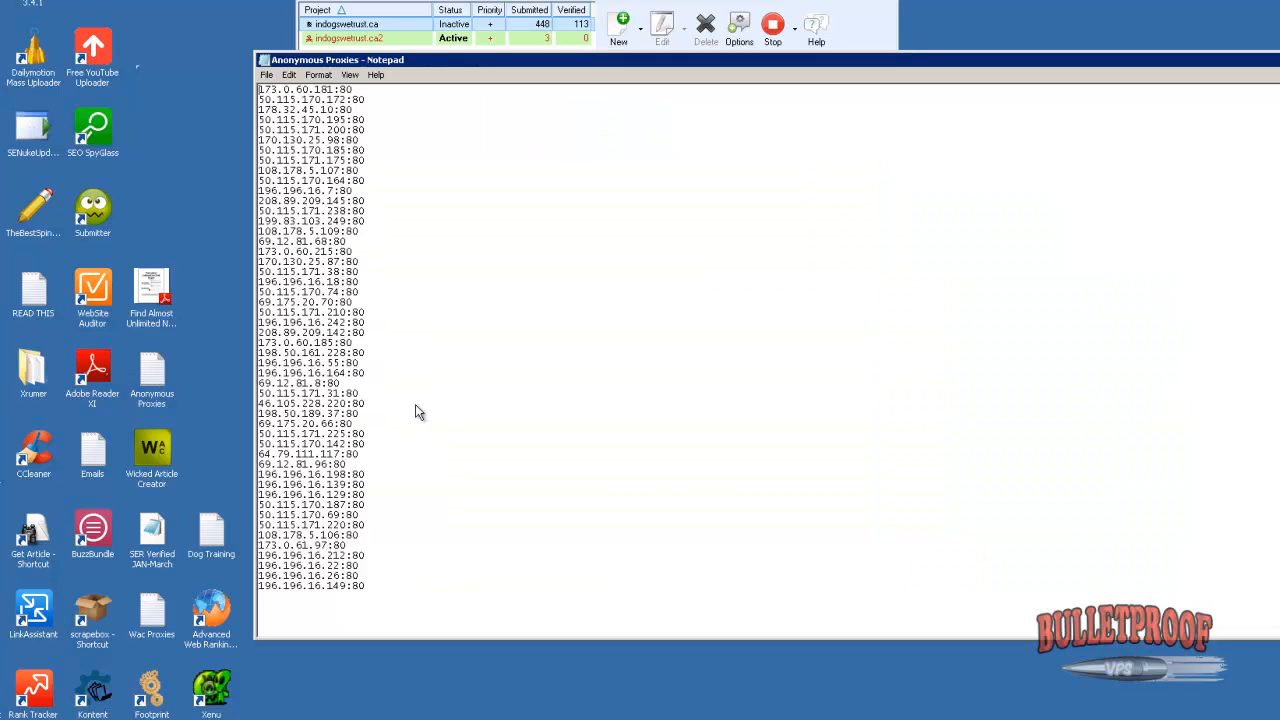
{"action": "key", "text": "ctrl+a"}
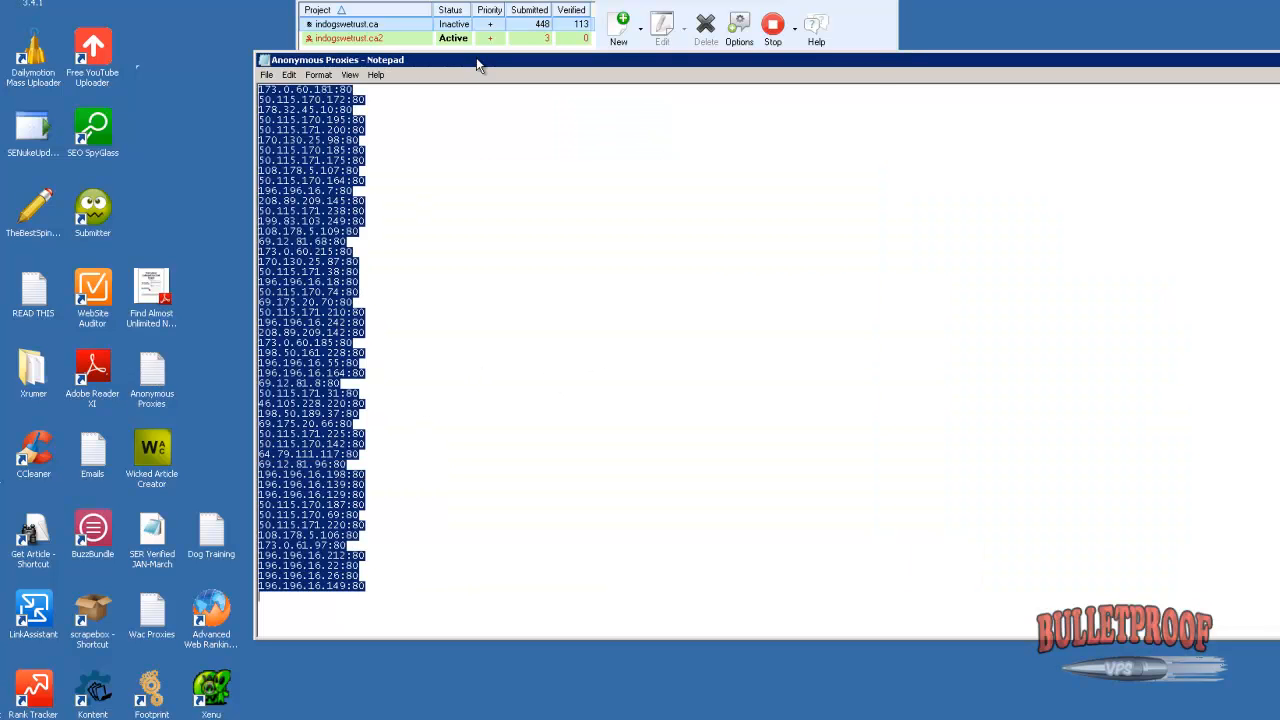
{"action": "left_click_drag", "start_coordinate": [477, 58], "coordinate": [271, 117]}
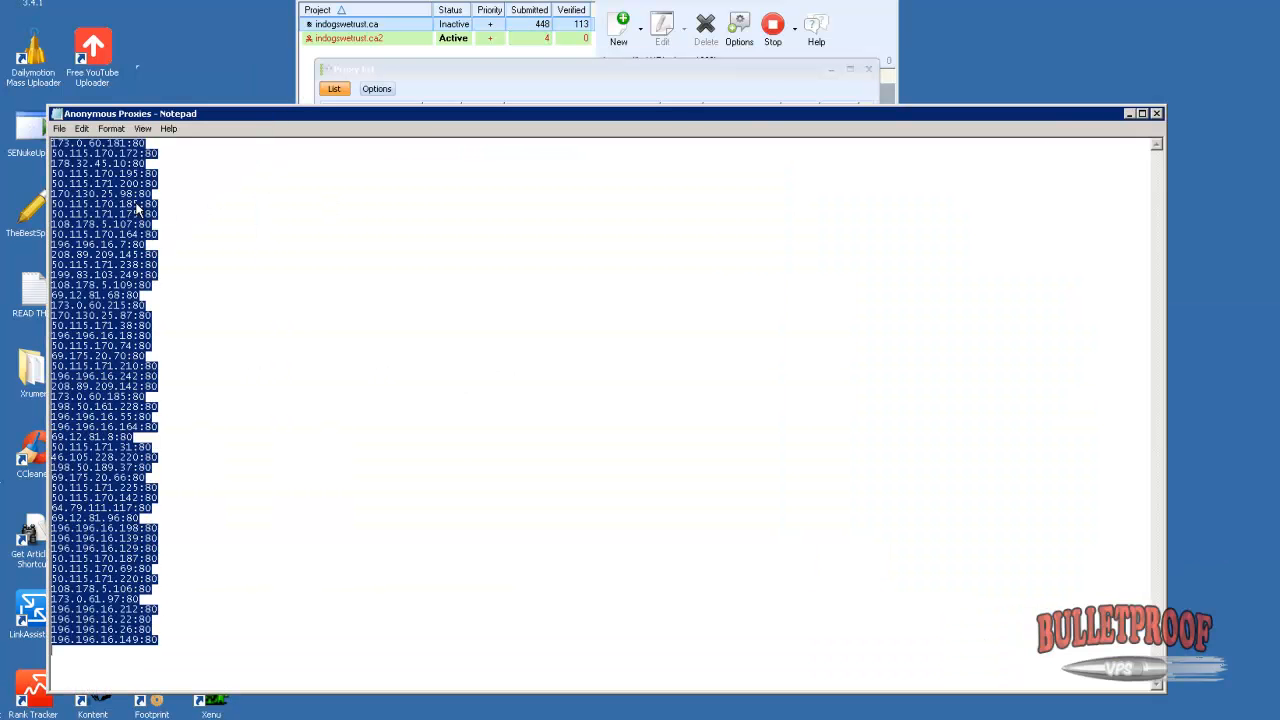
{"action": "left_click", "coordinate": [1128, 114]}
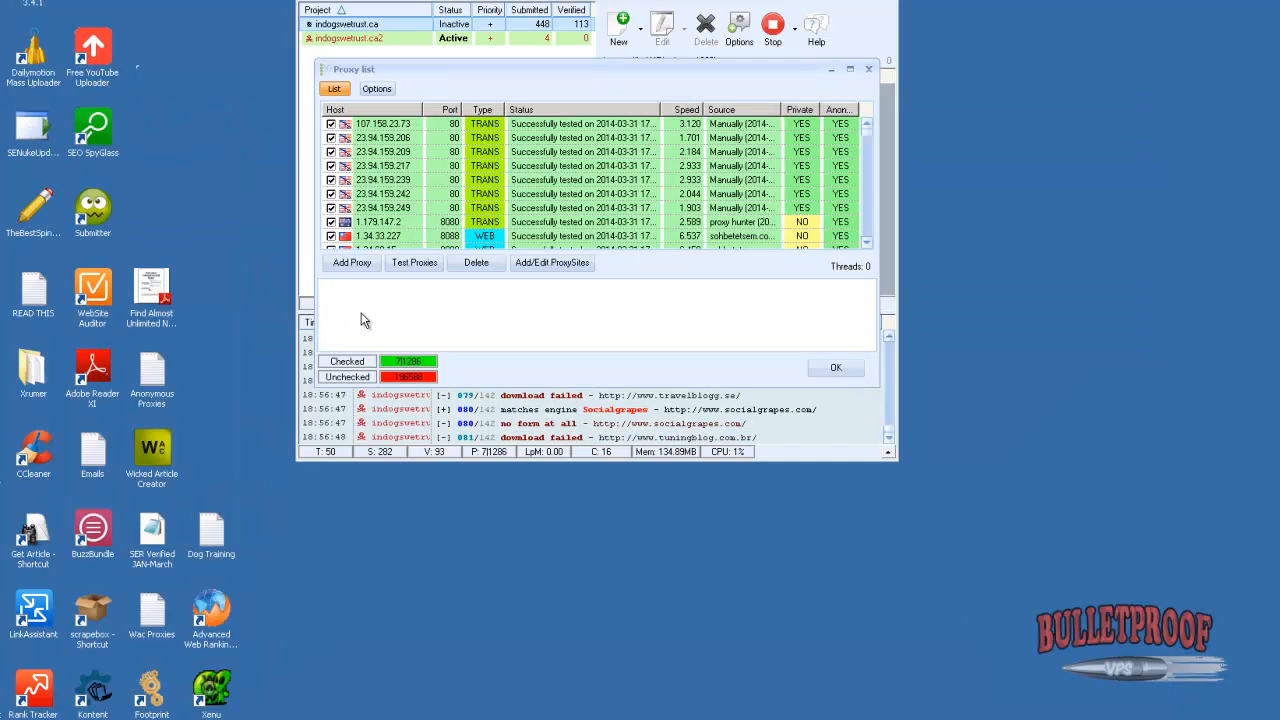
Import the copied proxies into the proxy list from the clipboard in the login:password@host:port format
{"action": "left_click", "coordinate": [346, 268]}
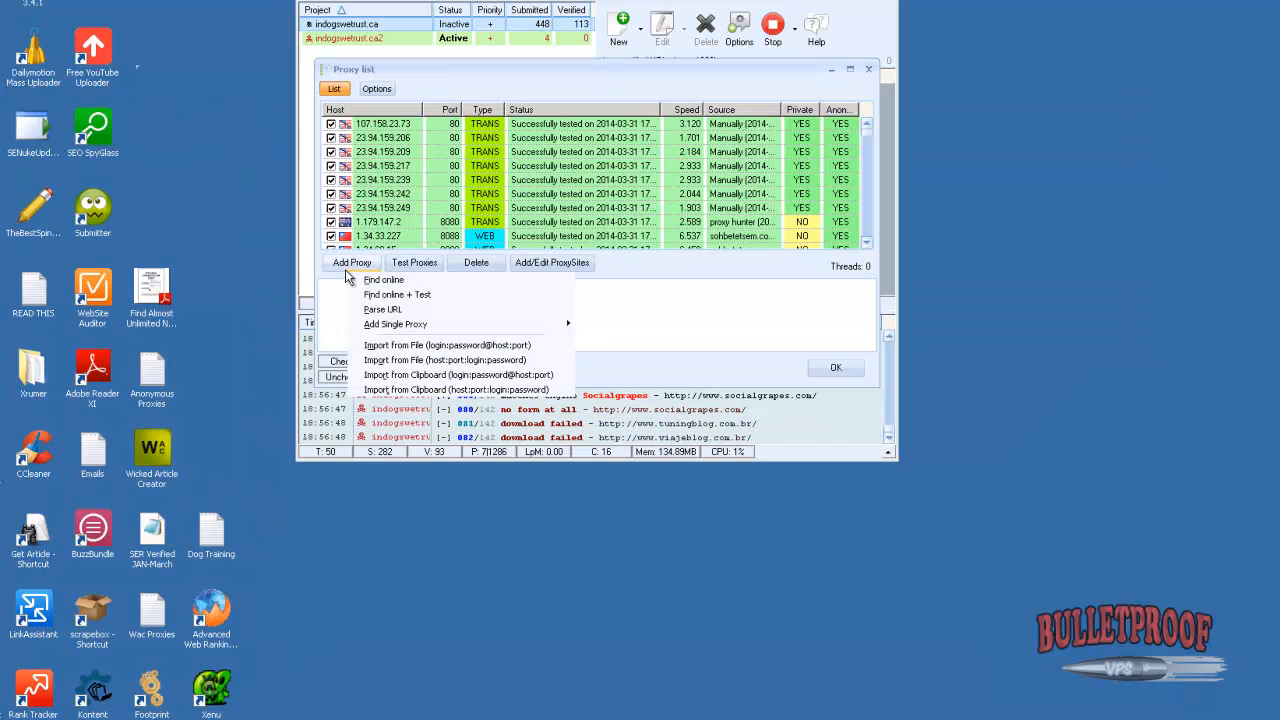
{"action": "left_click", "coordinate": [458, 375]}
{"action": "left_click", "coordinate": [619, 405]}
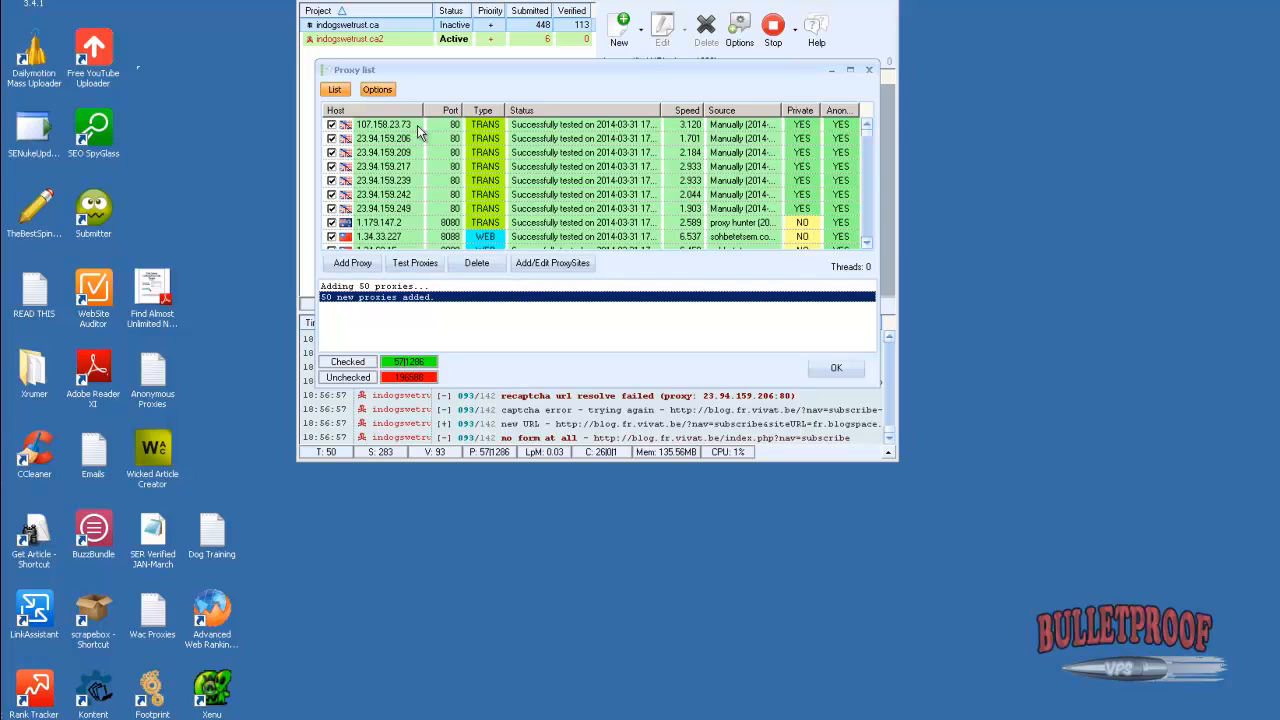
Review the proxy options for the automatic search interval, bad proxy removal age and anonymity test URL
{"action": "left_click", "coordinate": [377, 89]}
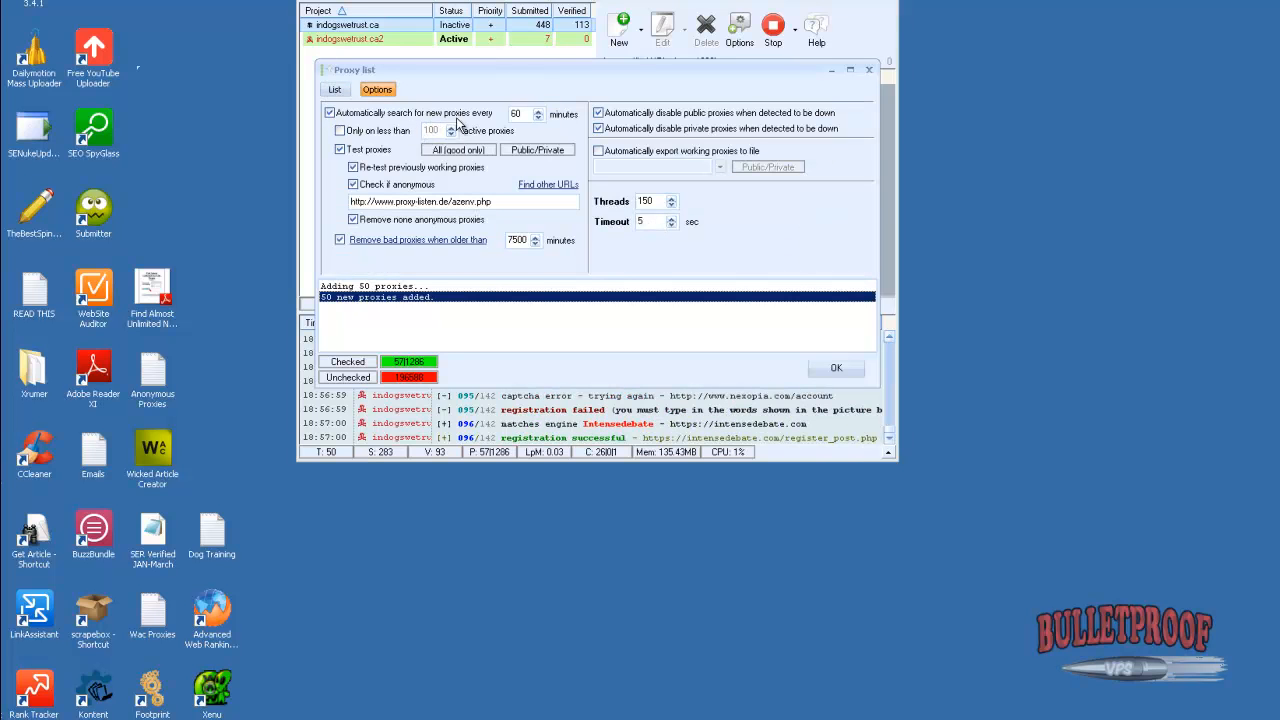
{"action": "double_click", "coordinate": [527, 115]}
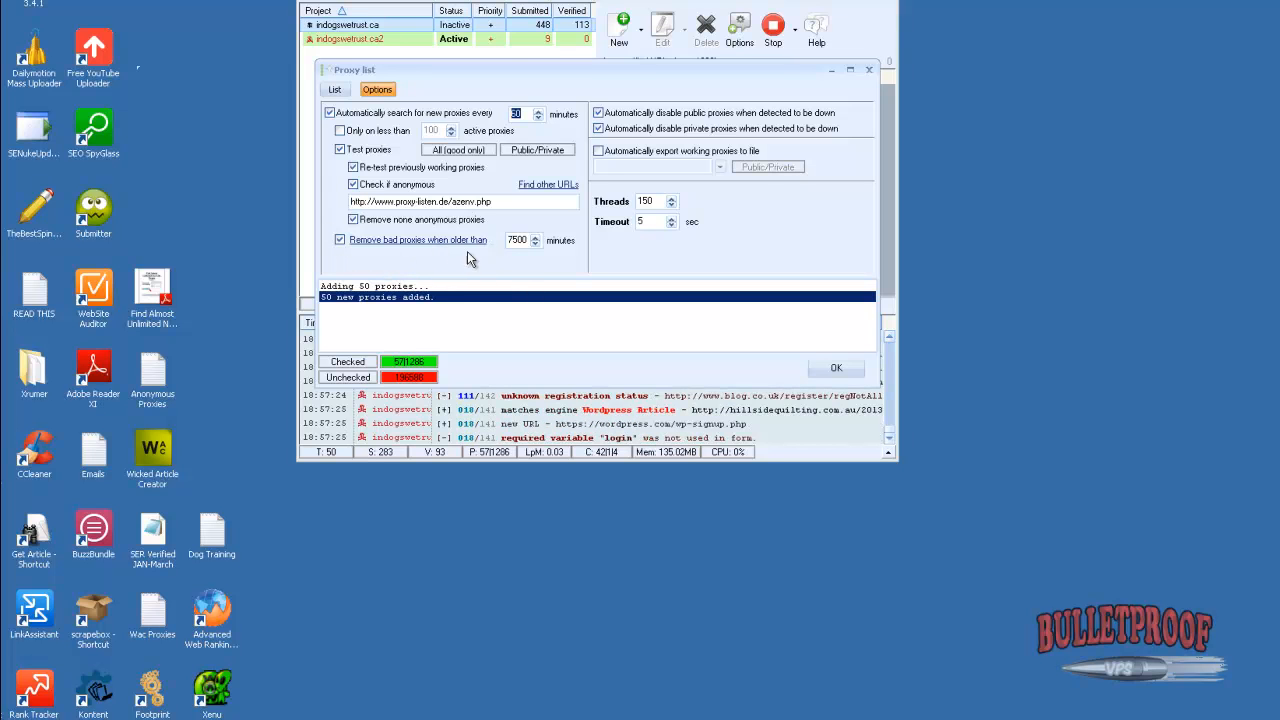
{"action": "double_click", "coordinate": [514, 241]}
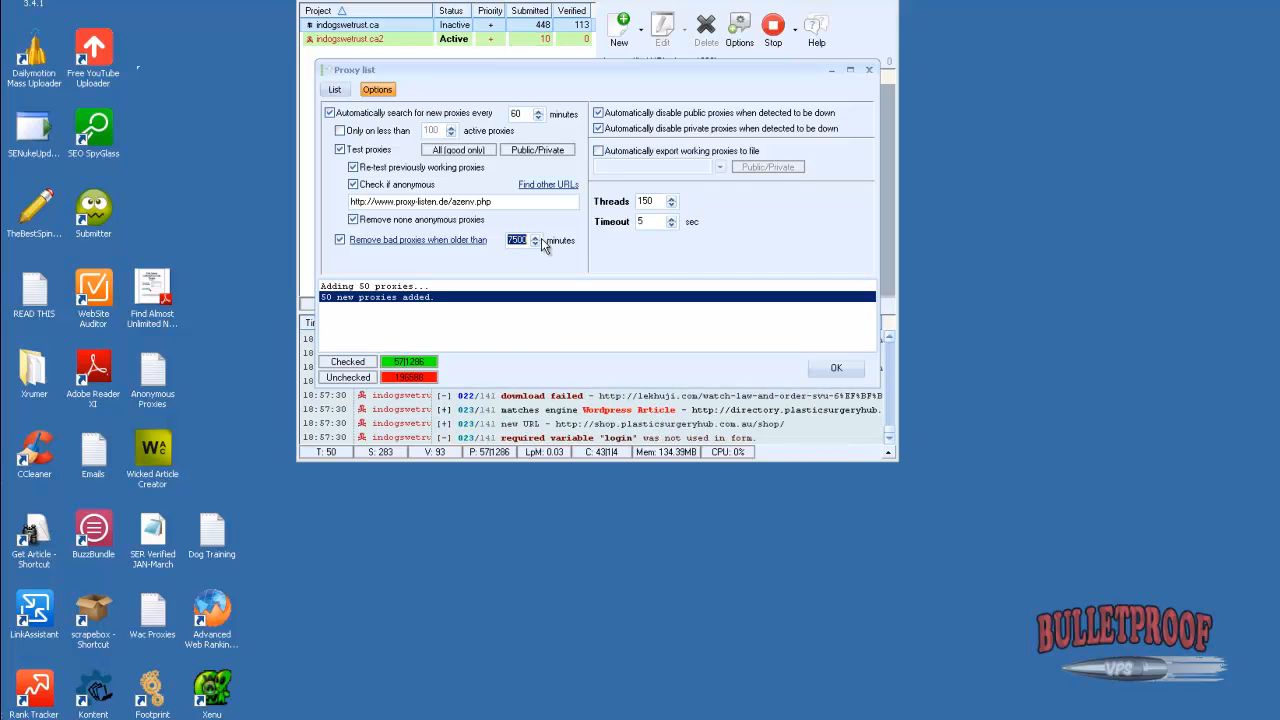
{"action": "left_click", "coordinate": [513, 241]}
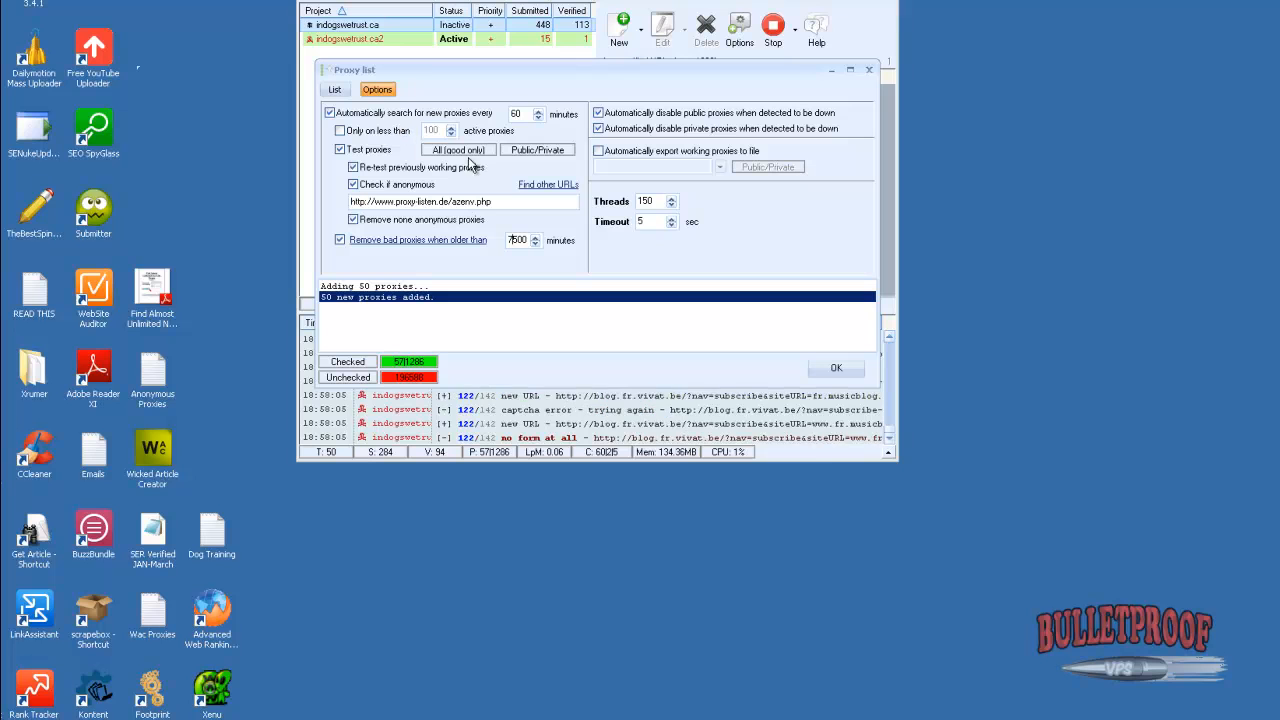
{"action": "left_click", "coordinate": [509, 203]}
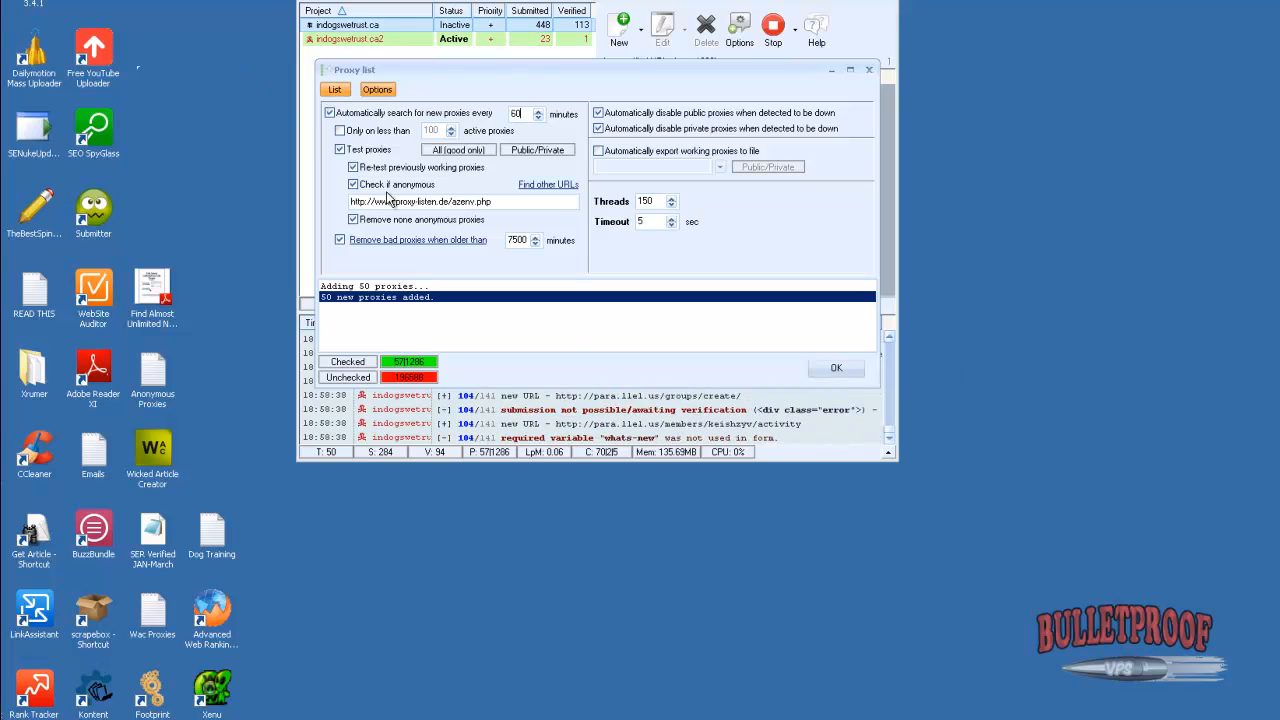
Examine the list of proxy sites used by the Proxy Finder and close the proxy windows
{"action": "left_click", "coordinate": [334, 89]}
{"action": "left_click", "coordinate": [552, 263]}
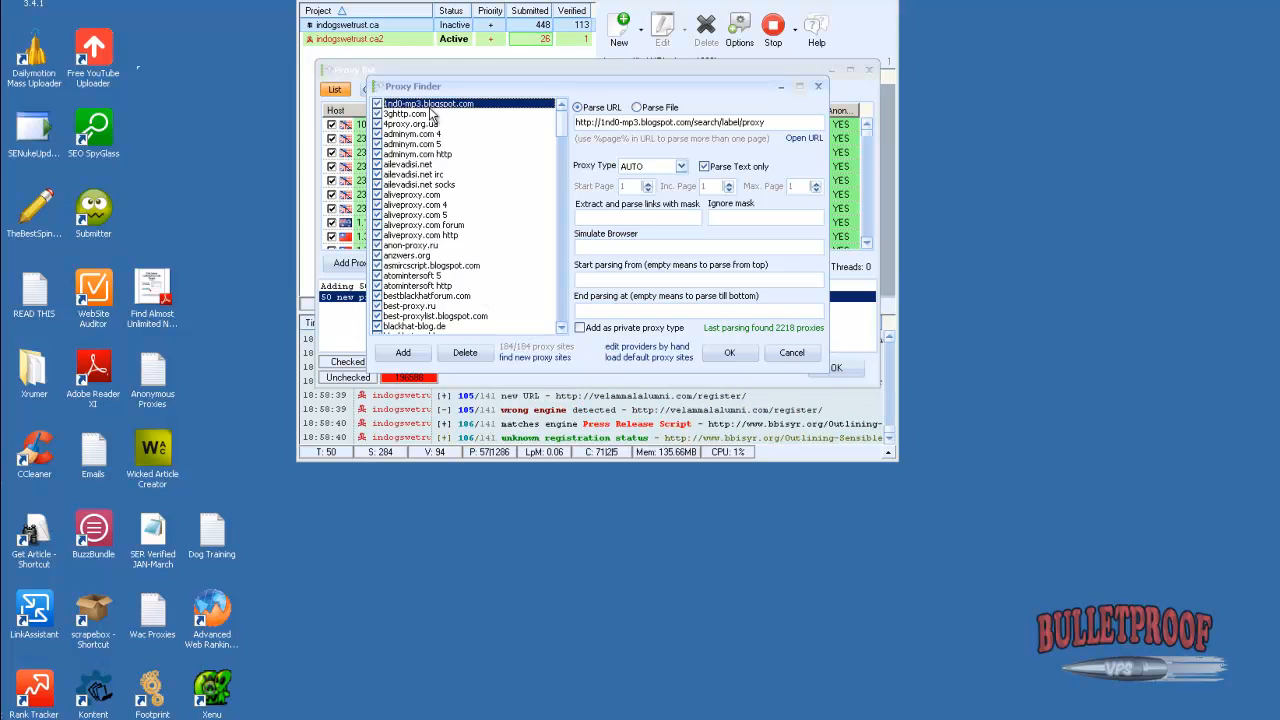
{"action": "right_click", "coordinate": [403, 195]}
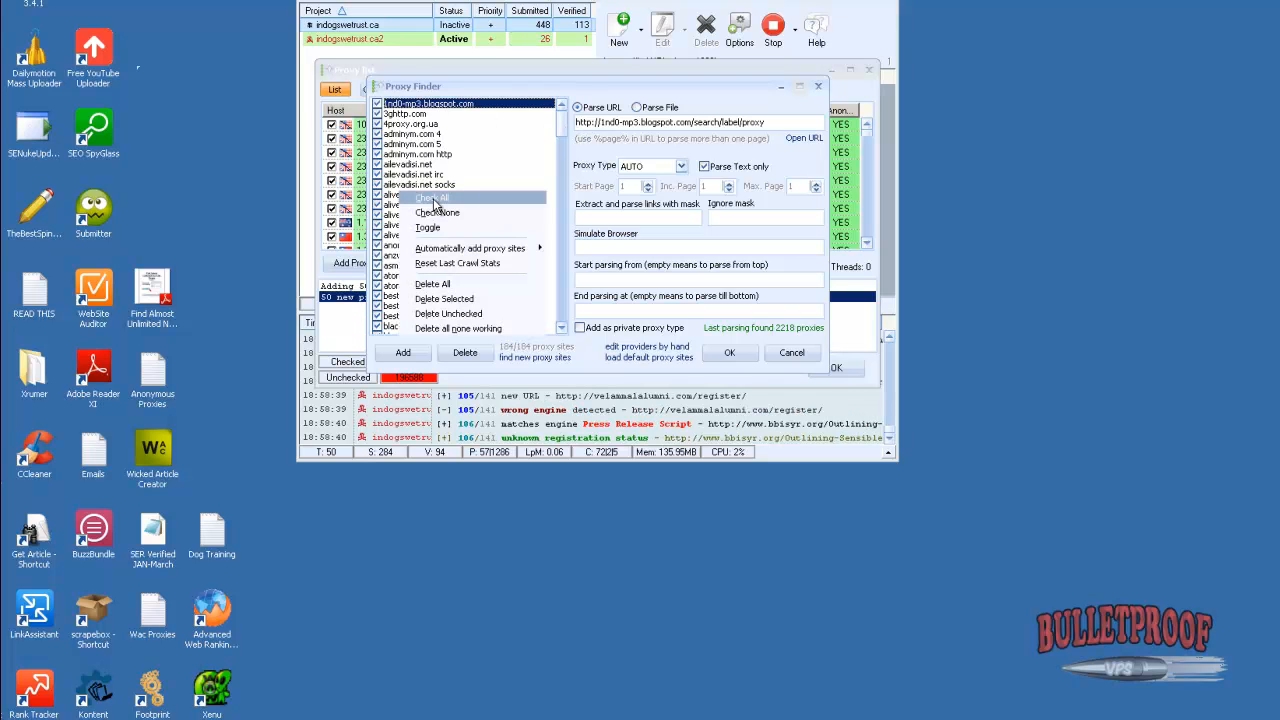
{"action": "left_click", "coordinate": [561, 150]}
{"action": "left_click_drag", "start_coordinate": [561, 131], "coordinate": [560, 334]}
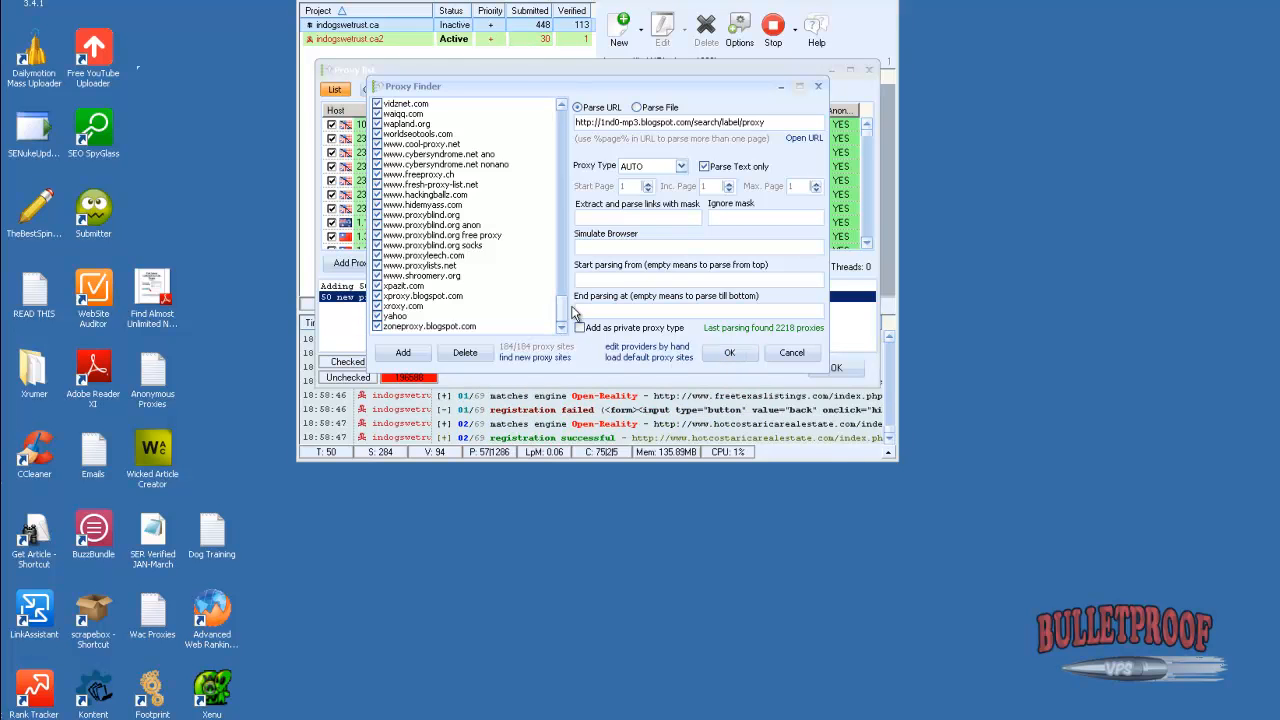
{"action": "left_click_drag", "start_coordinate": [561, 316], "coordinate": [578, 172]}
{"action": "scroll", "coordinate": [578, 172], "scroll_direction": "up", "scroll_amount": 3}
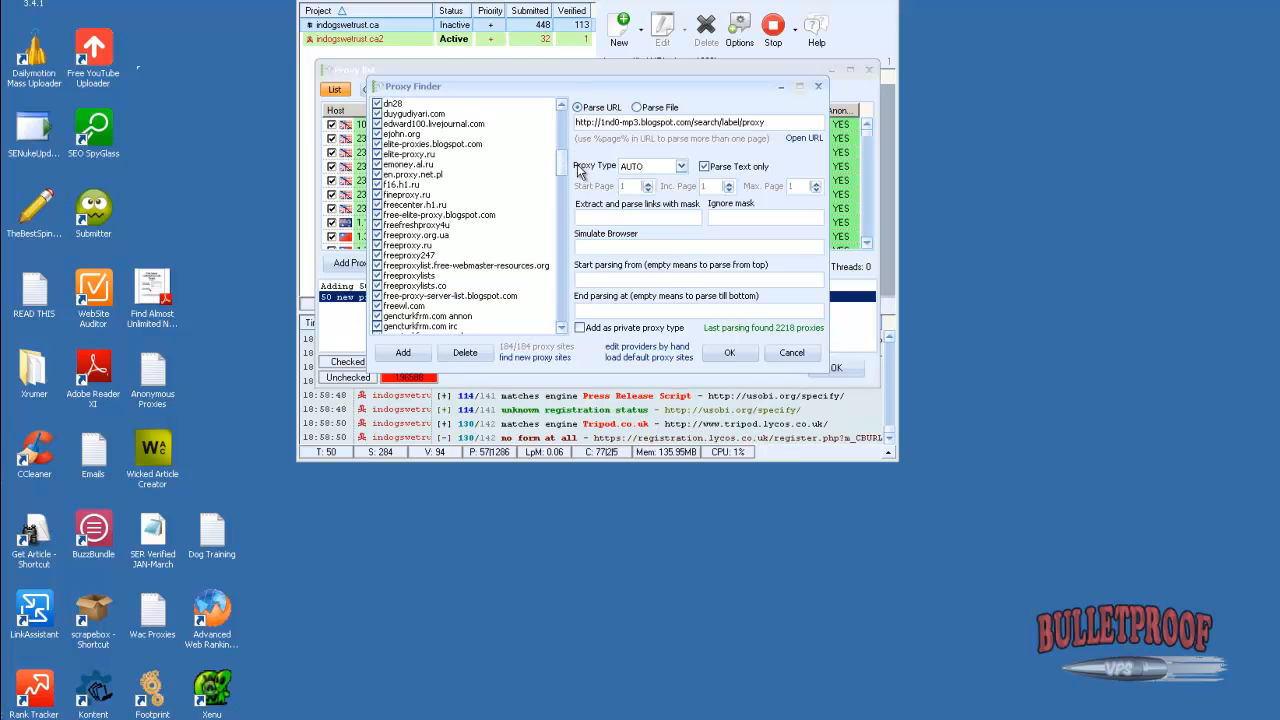
{"action": "left_click", "coordinate": [731, 353]}
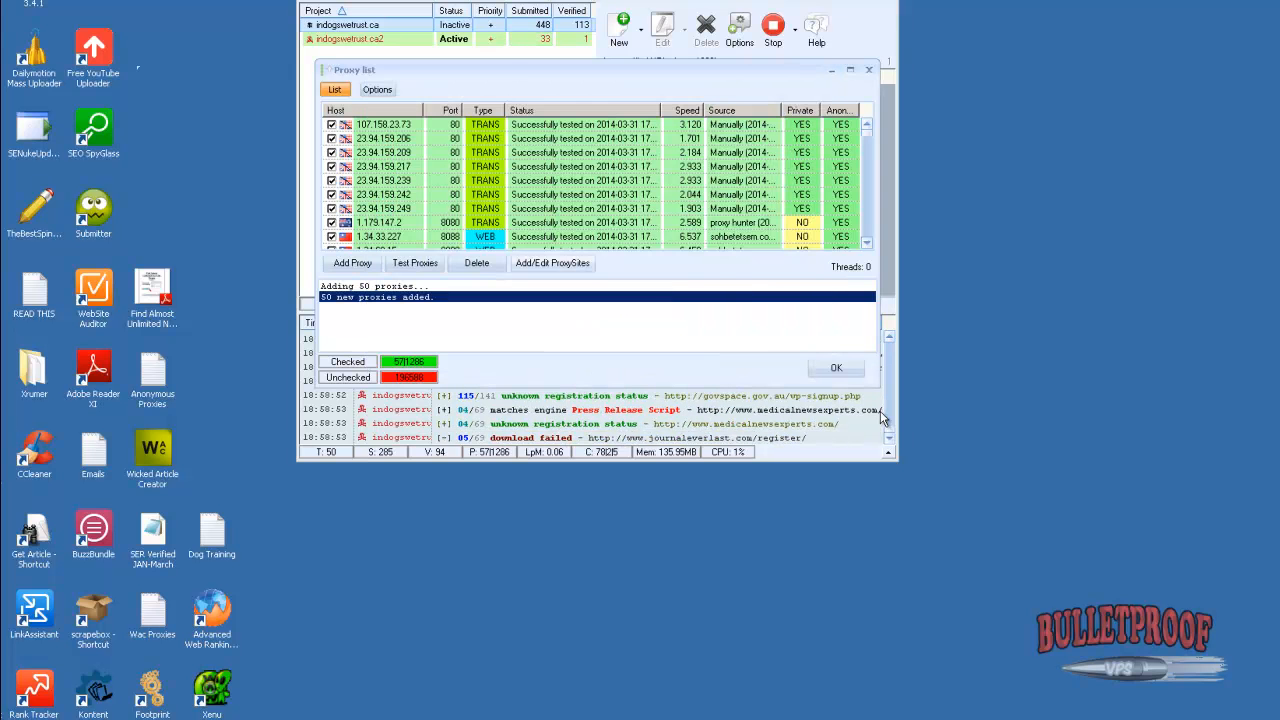
{"action": "left_click", "coordinate": [835, 372]}
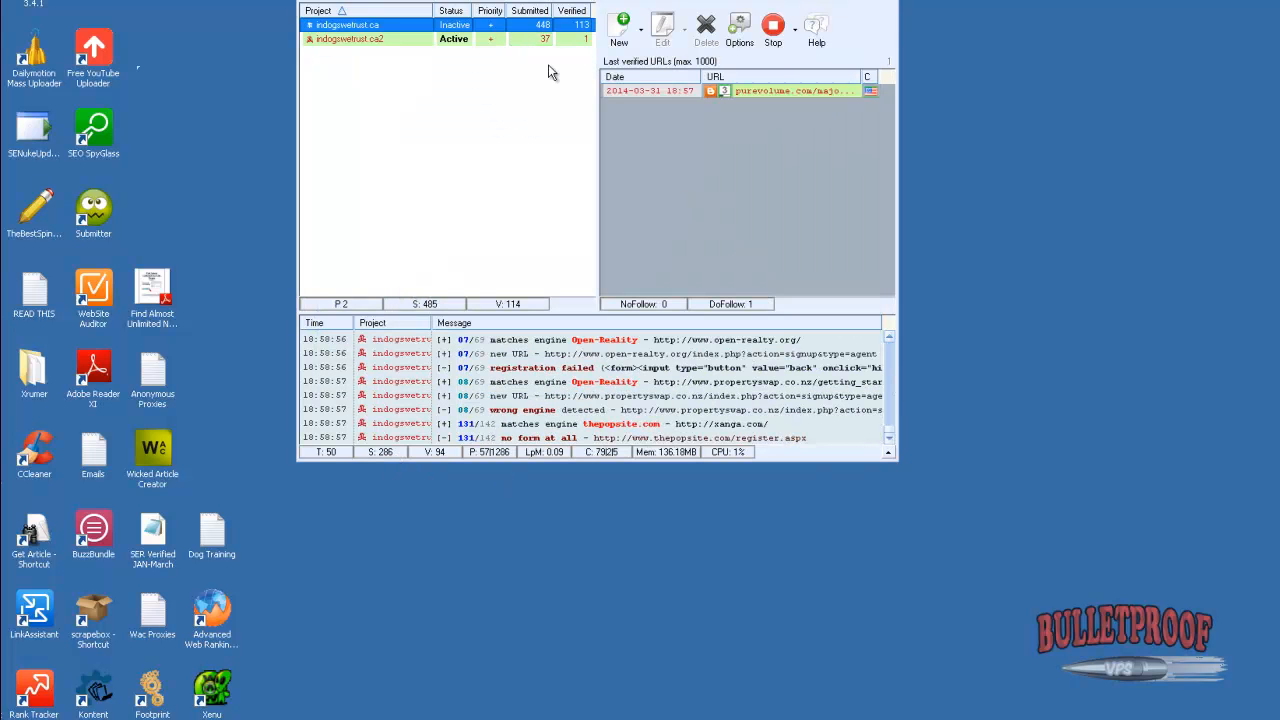
Open the program's captcha settings and review the retry, login and server details of GSA Captcha, SpamVilla and Death By Captcha
{"action": "left_click", "coordinate": [739, 30]}
{"action": "left_click", "coordinate": [714, 207]}
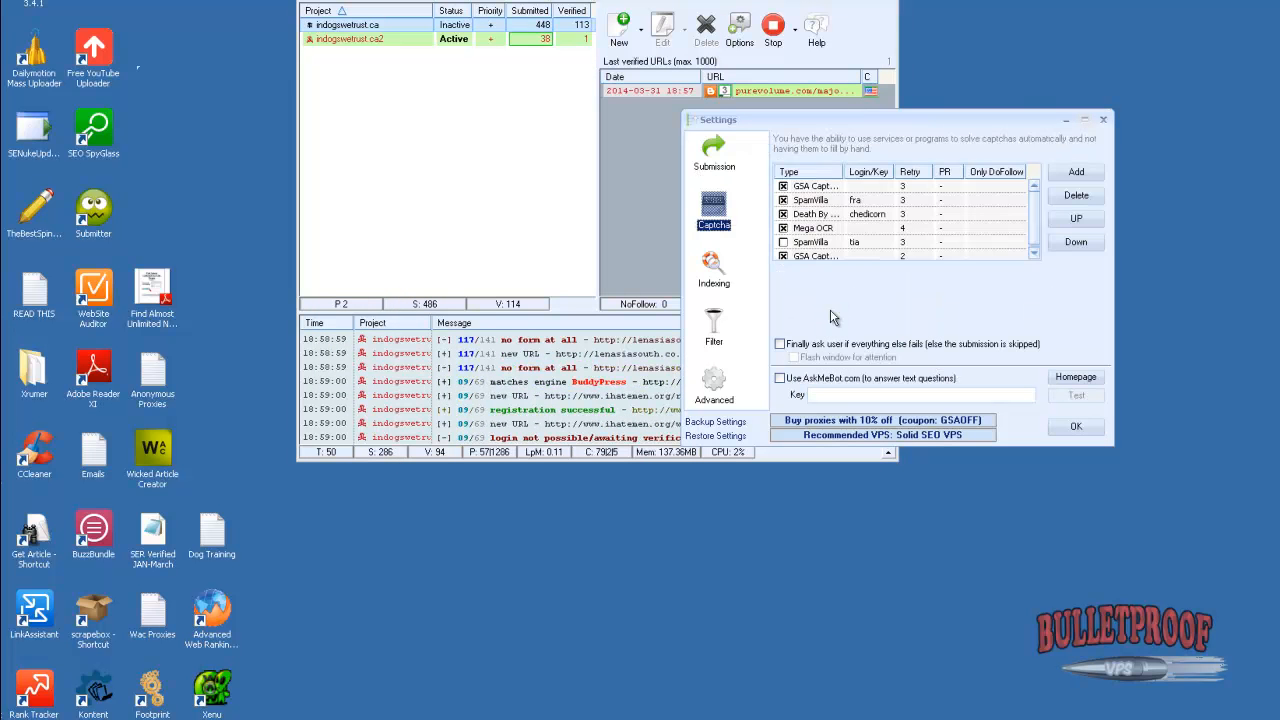
{"action": "left_click", "coordinate": [825, 189]}
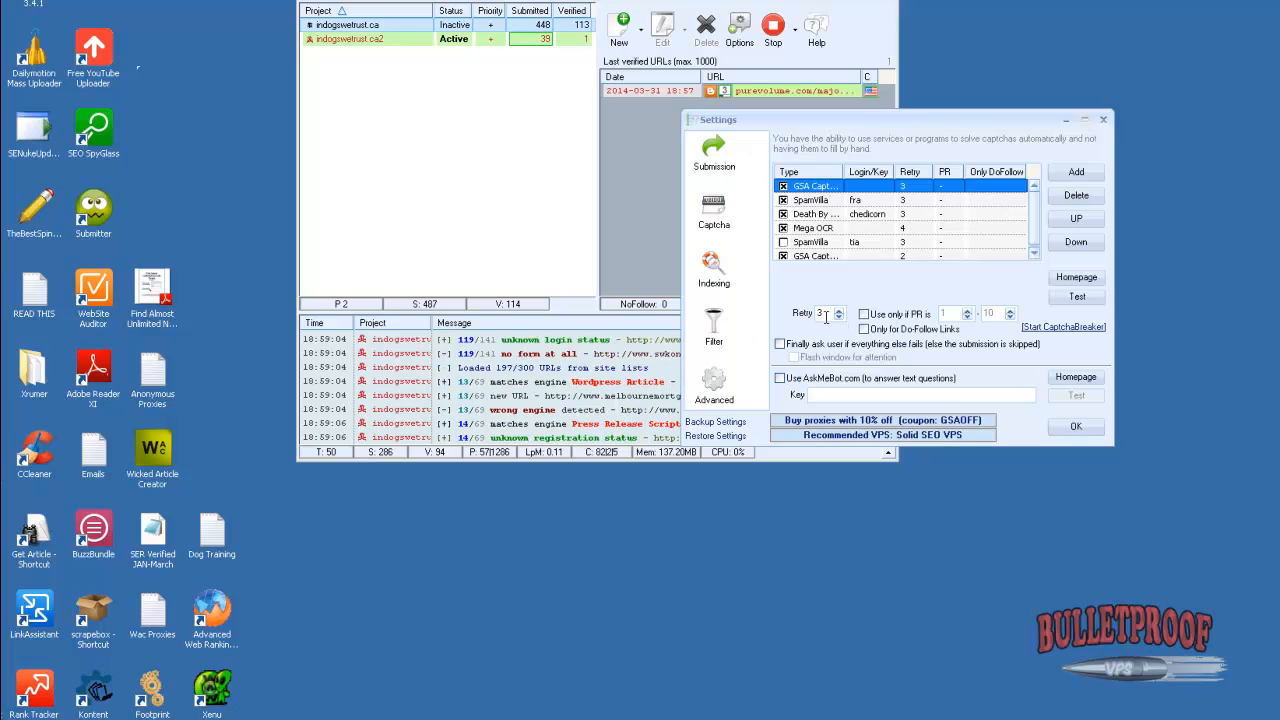
{"action": "left_click_drag", "start_coordinate": [826, 314], "coordinate": [812, 318]}
{"action": "left_click", "coordinate": [810, 201]}
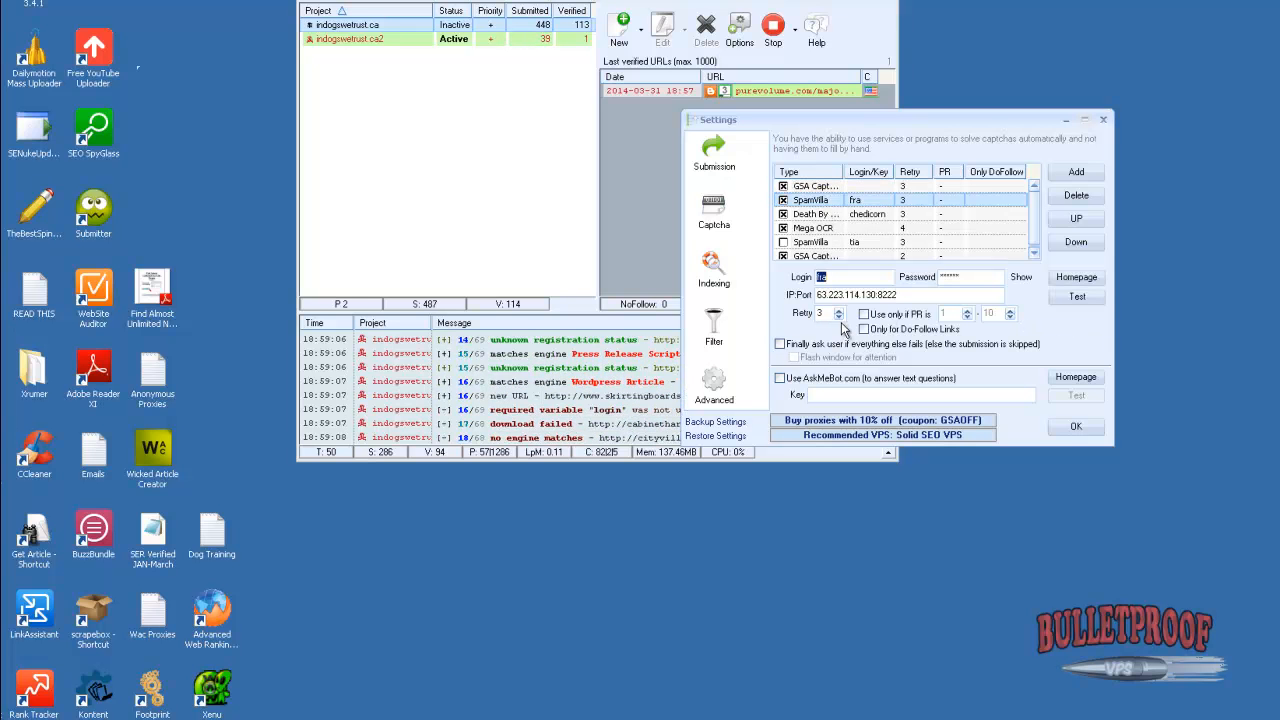
{"action": "left_click_drag", "start_coordinate": [899, 295], "coordinate": [818, 295]}
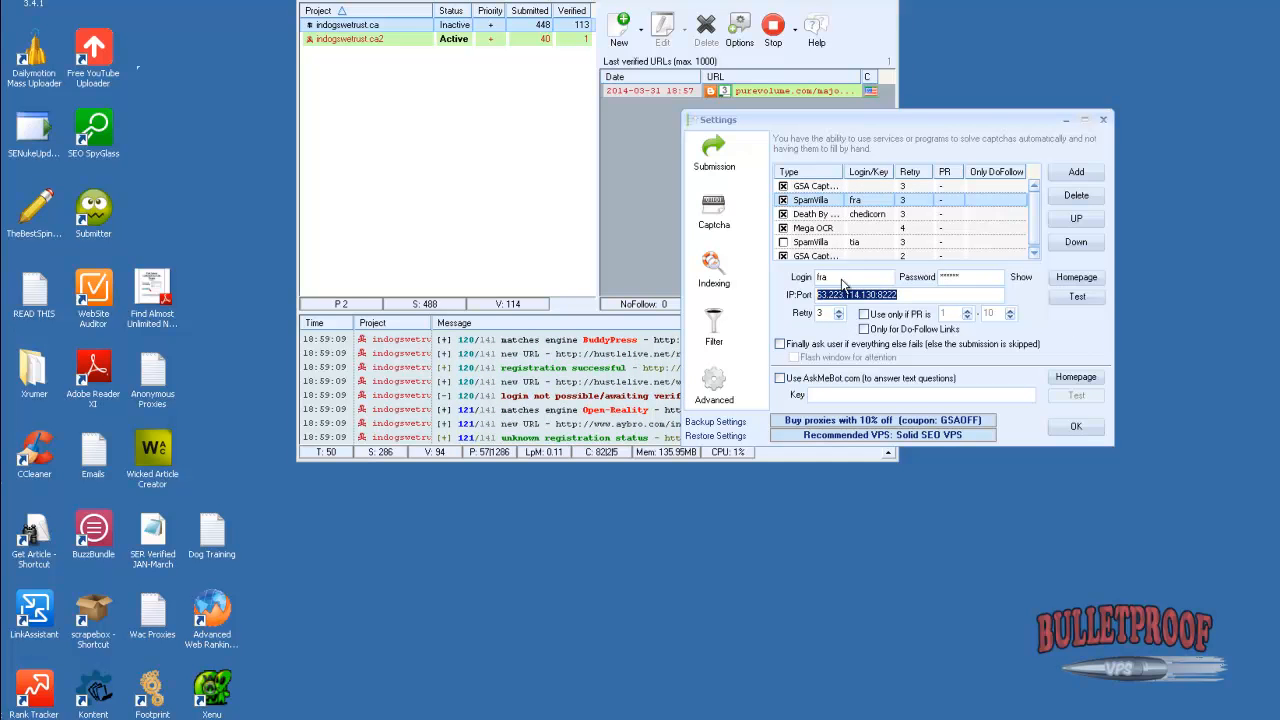
{"action": "left_click", "coordinate": [842, 281]}
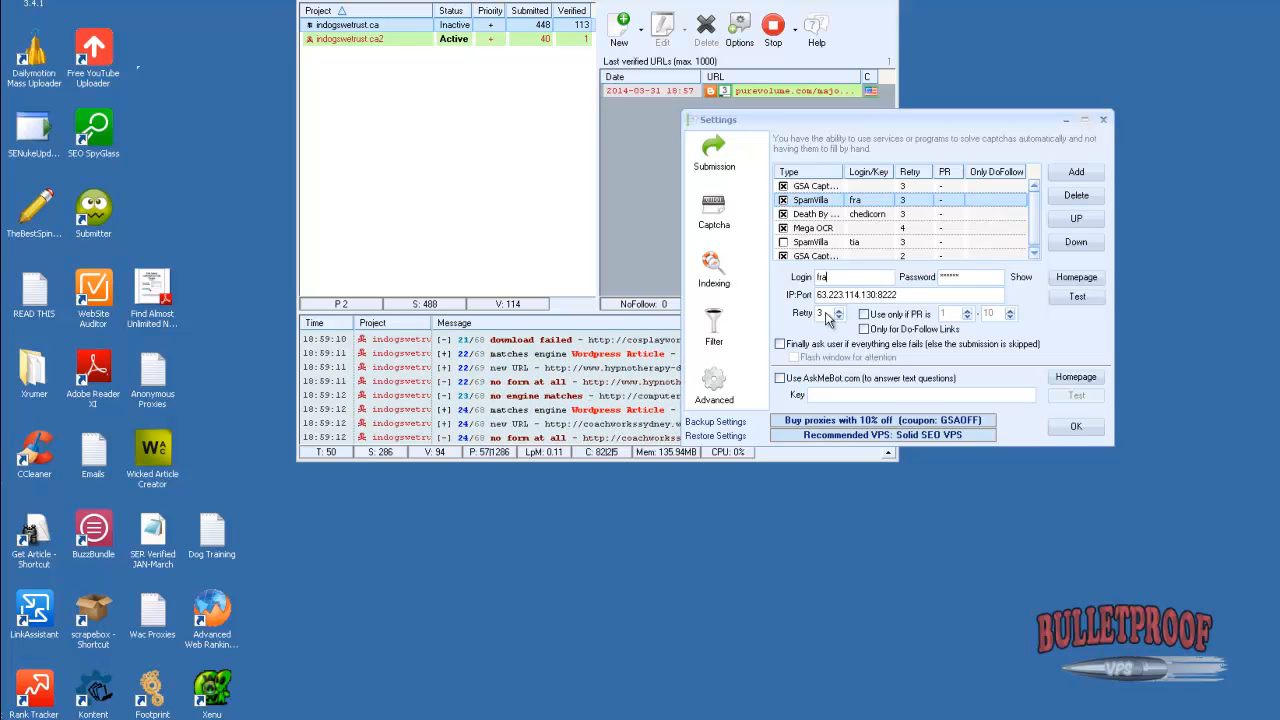
{"action": "left_click", "coordinate": [830, 215]}
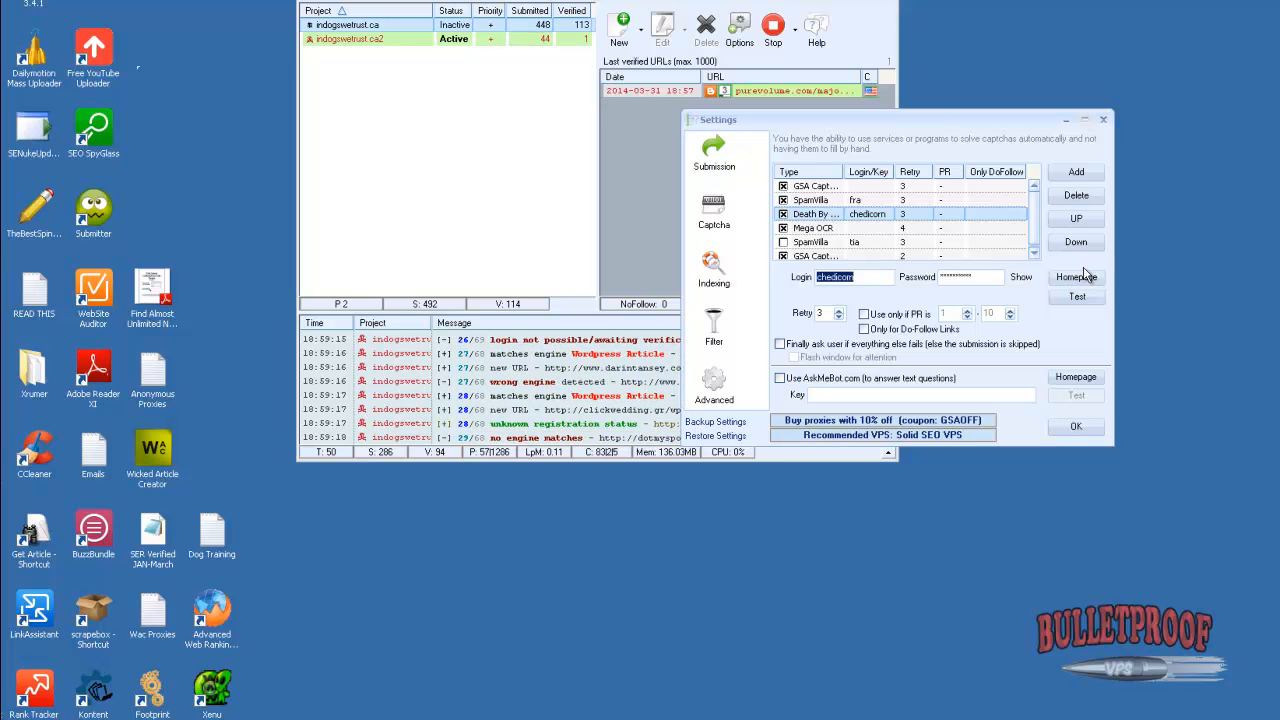
Move the Mega OCR captcha service up to second place, set its retries to 3 and save the settings
{"action": "left_click", "coordinate": [810, 229]}
{"action": "left_click", "coordinate": [1072, 218]}
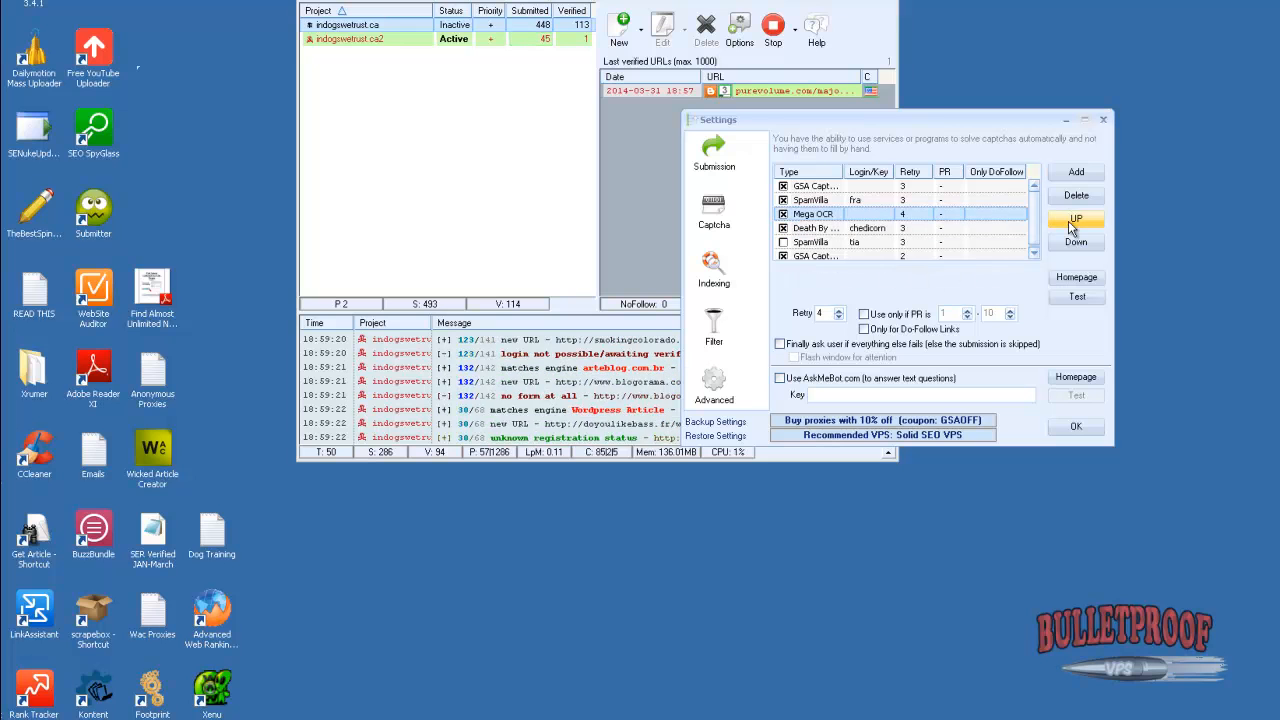
{"action": "left_click", "coordinate": [1072, 218]}
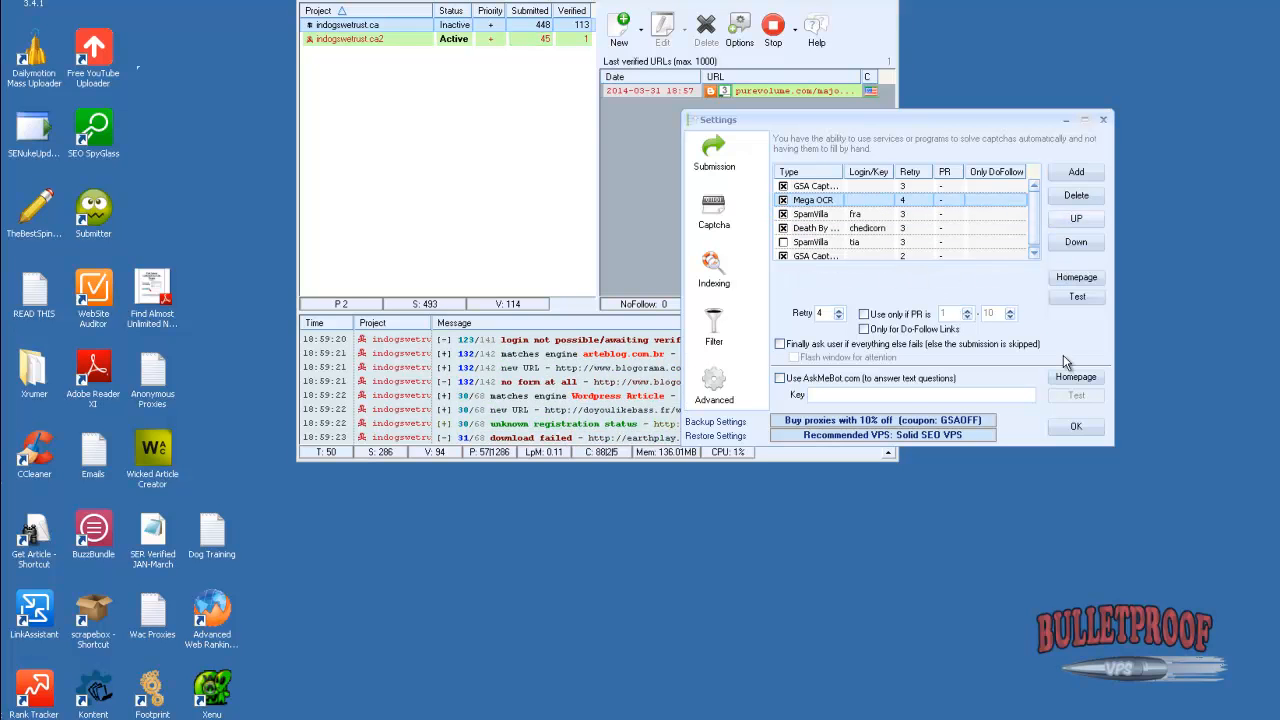
{"action": "left_click", "coordinate": [838, 317]}
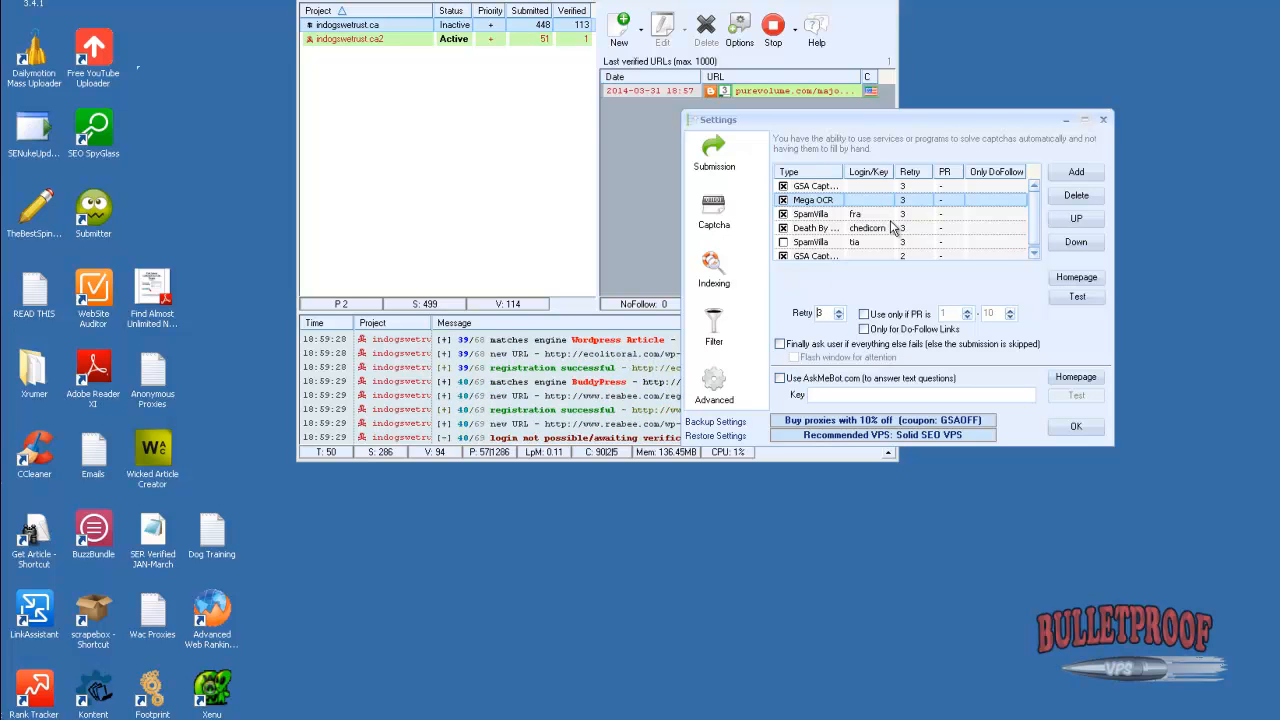
{"action": "left_click", "coordinate": [830, 228]}
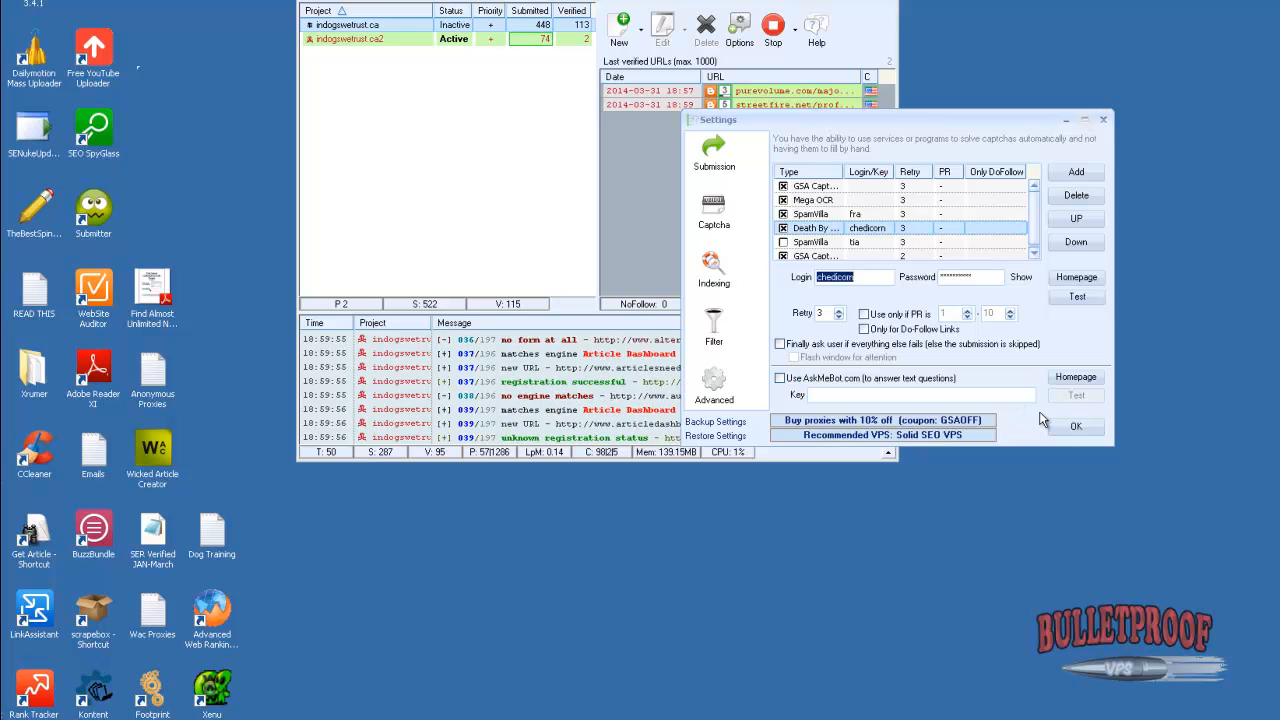
{"action": "left_click", "coordinate": [995, 229]}
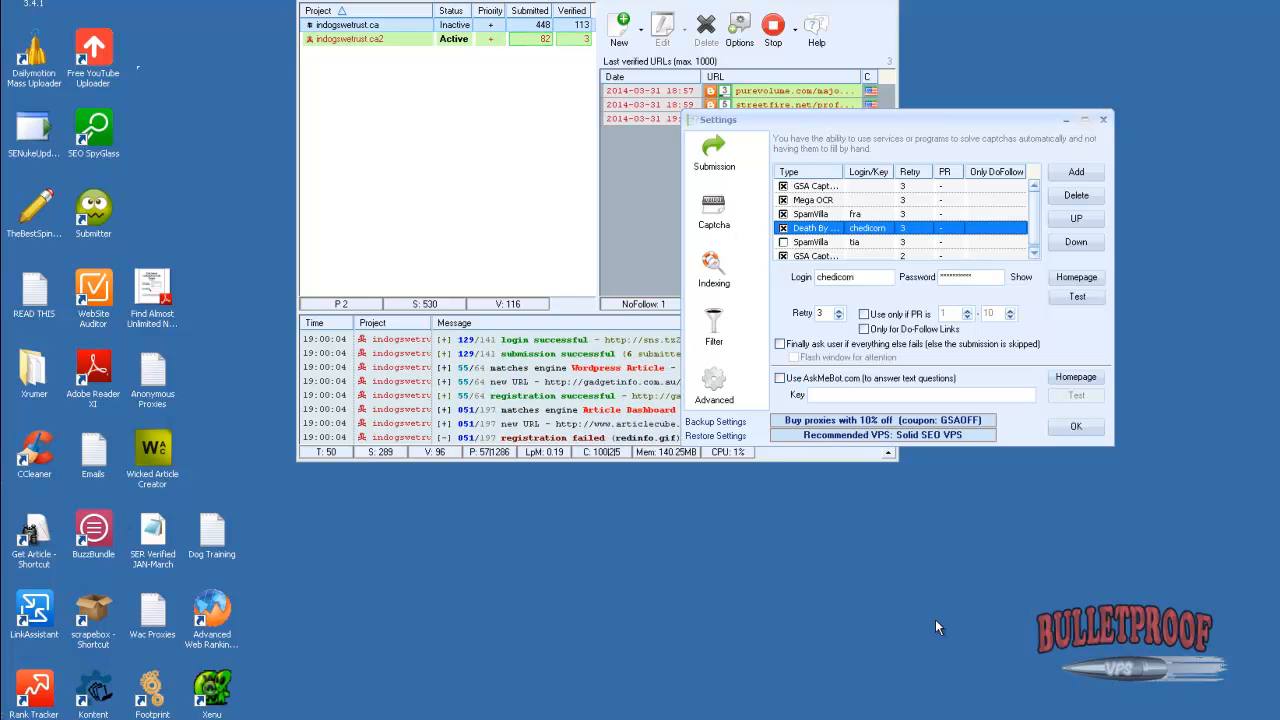
{"action": "left_click", "coordinate": [1075, 427]}
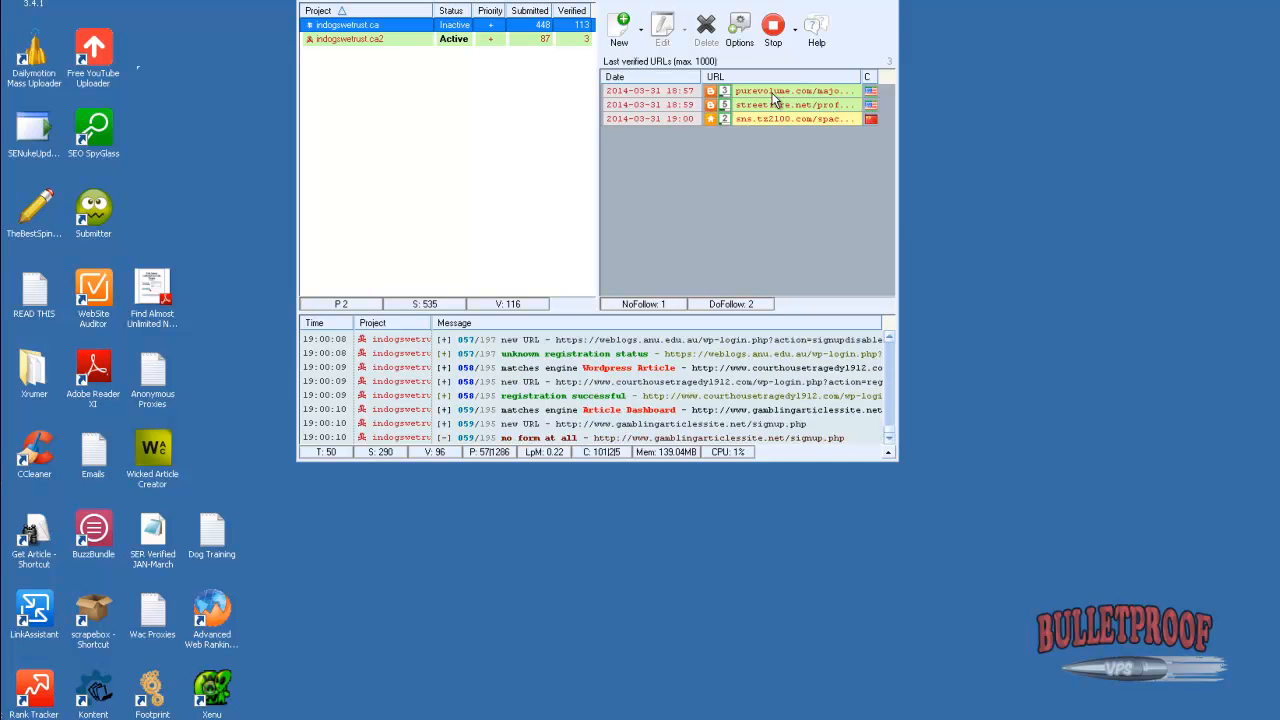
Switch to Internet Explorer and examine the text, image and inserted links of the verified Postbit article
{"action": "mouse_move", "coordinate": [767, 95]}
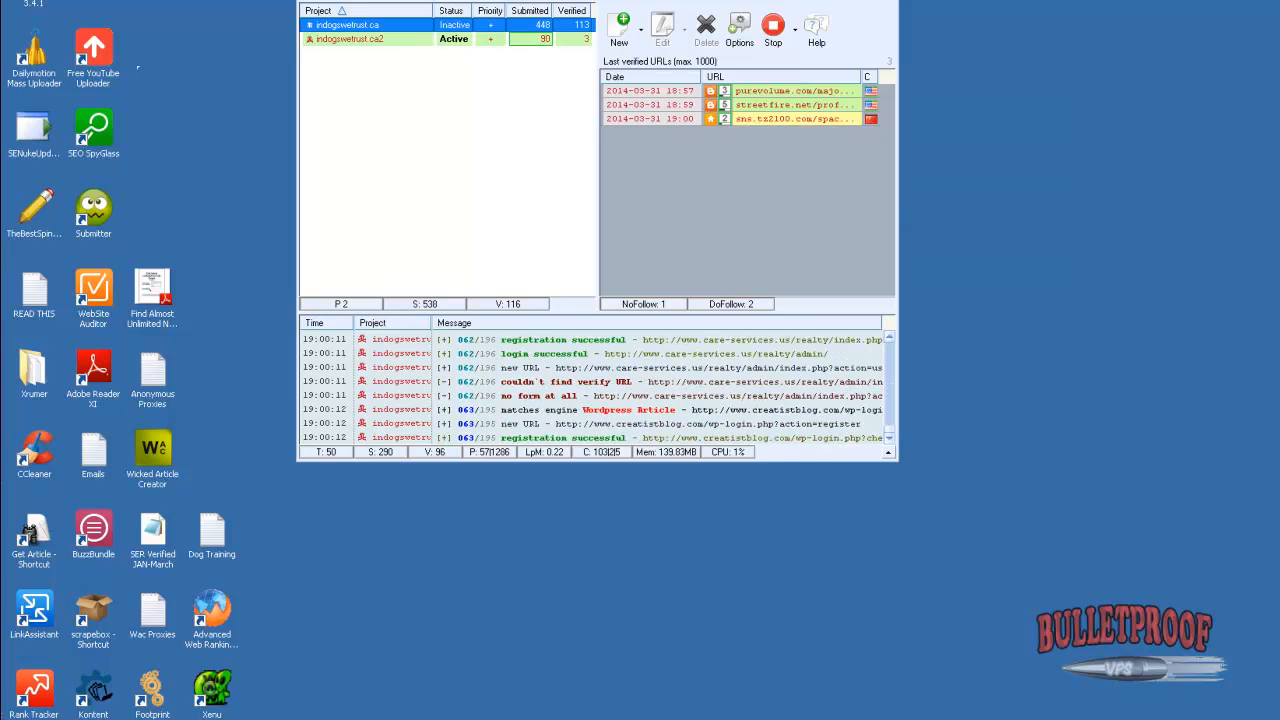
{"action": "key", "text": "alt+Tab"}
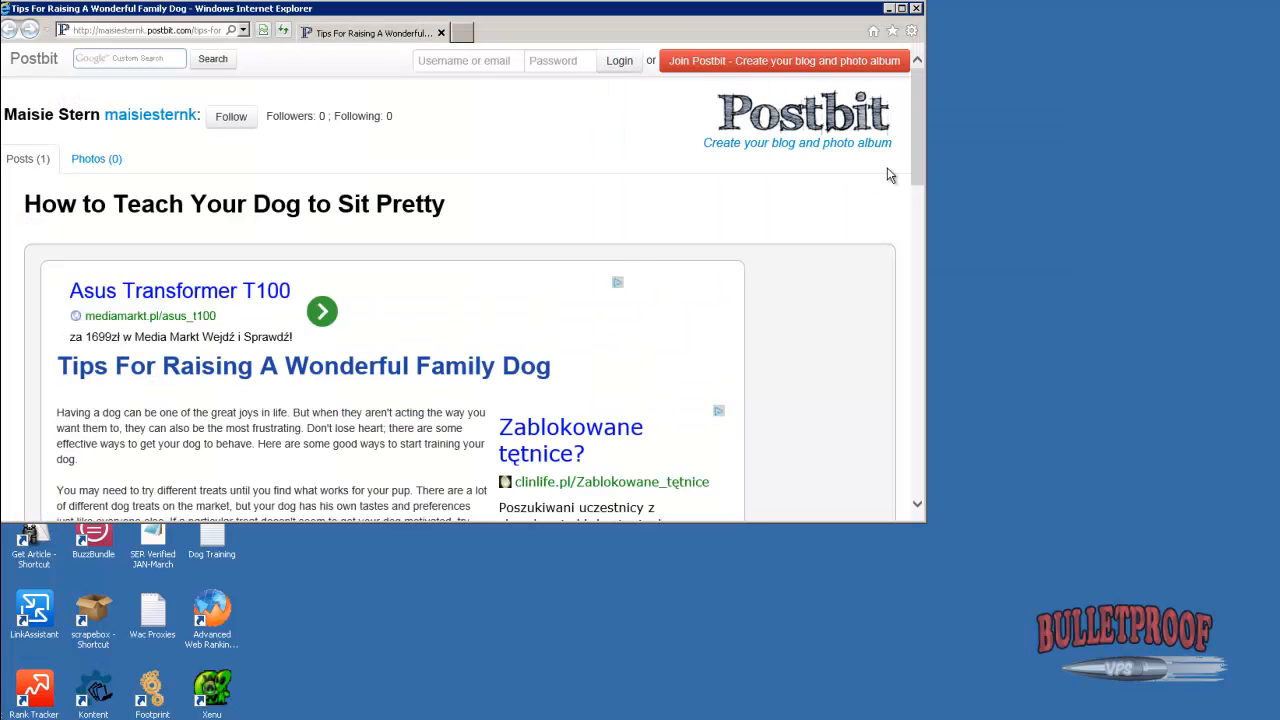
{"action": "left_click_drag", "start_coordinate": [915, 153], "coordinate": [916, 200]}
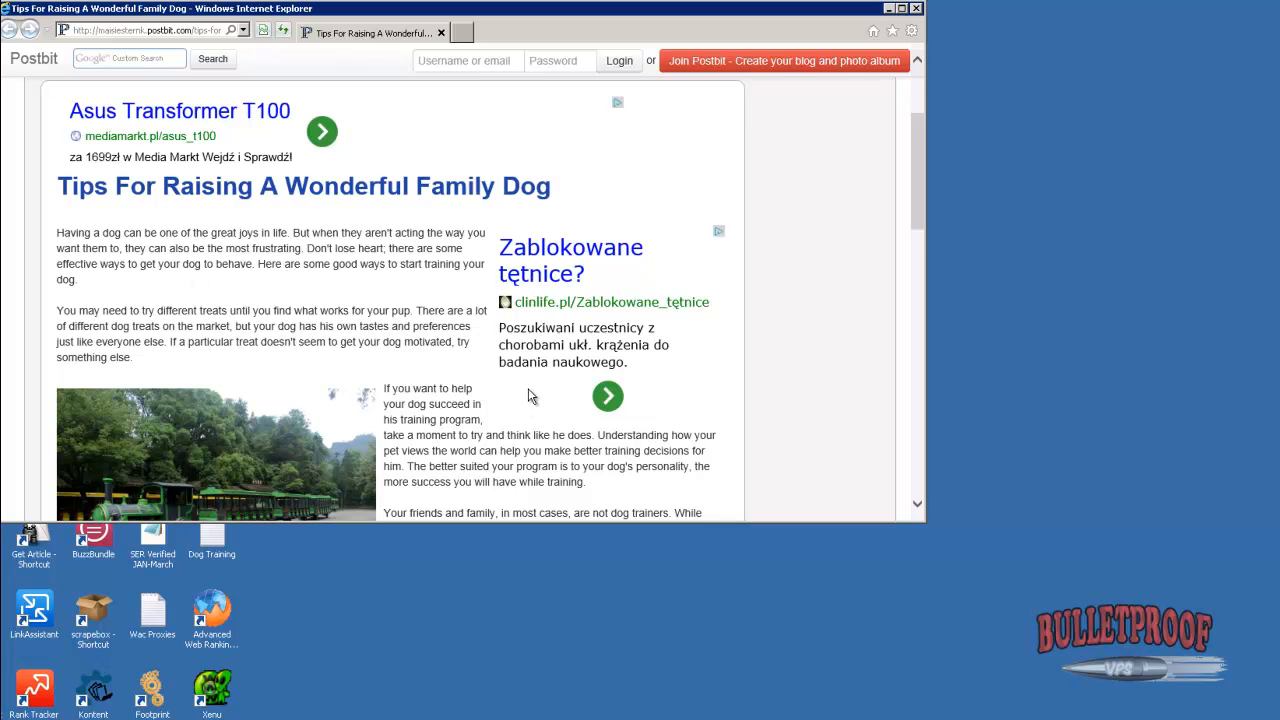
{"action": "scroll", "coordinate": [523, 398], "scroll_direction": "down", "scroll_amount": 1}
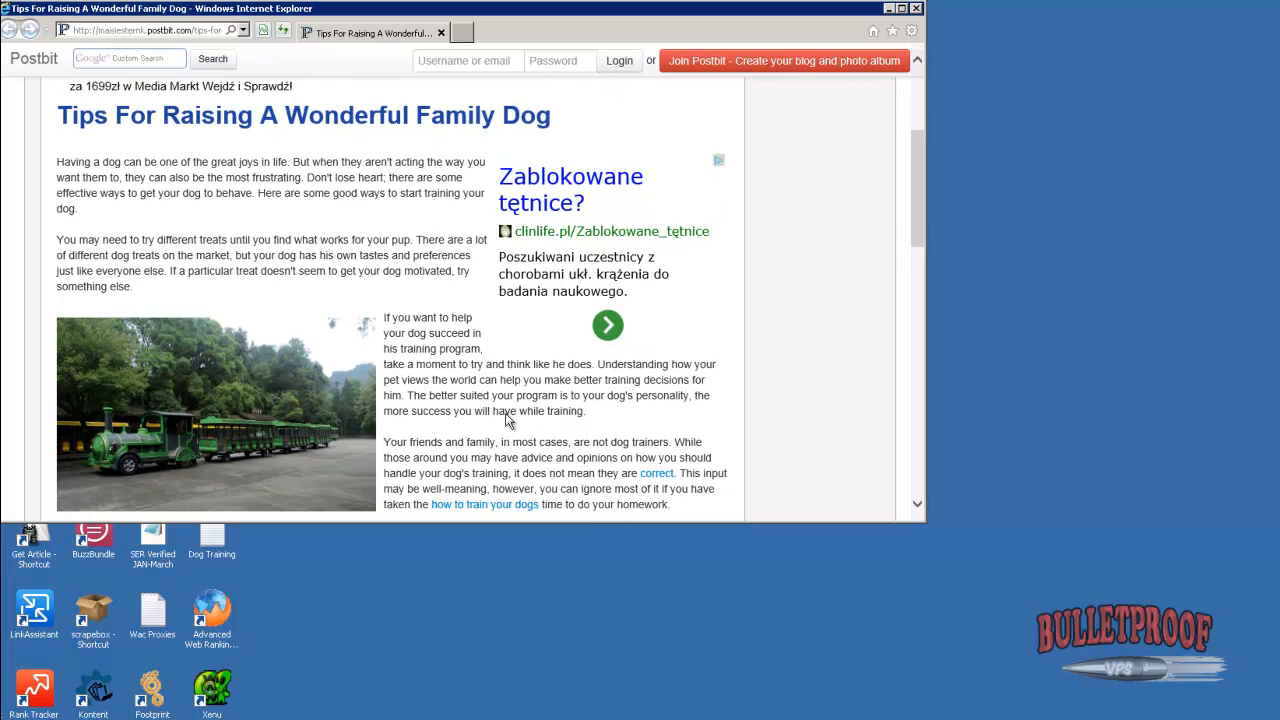
{"action": "scroll", "coordinate": [508, 420], "scroll_direction": "down", "scroll_amount": 2}
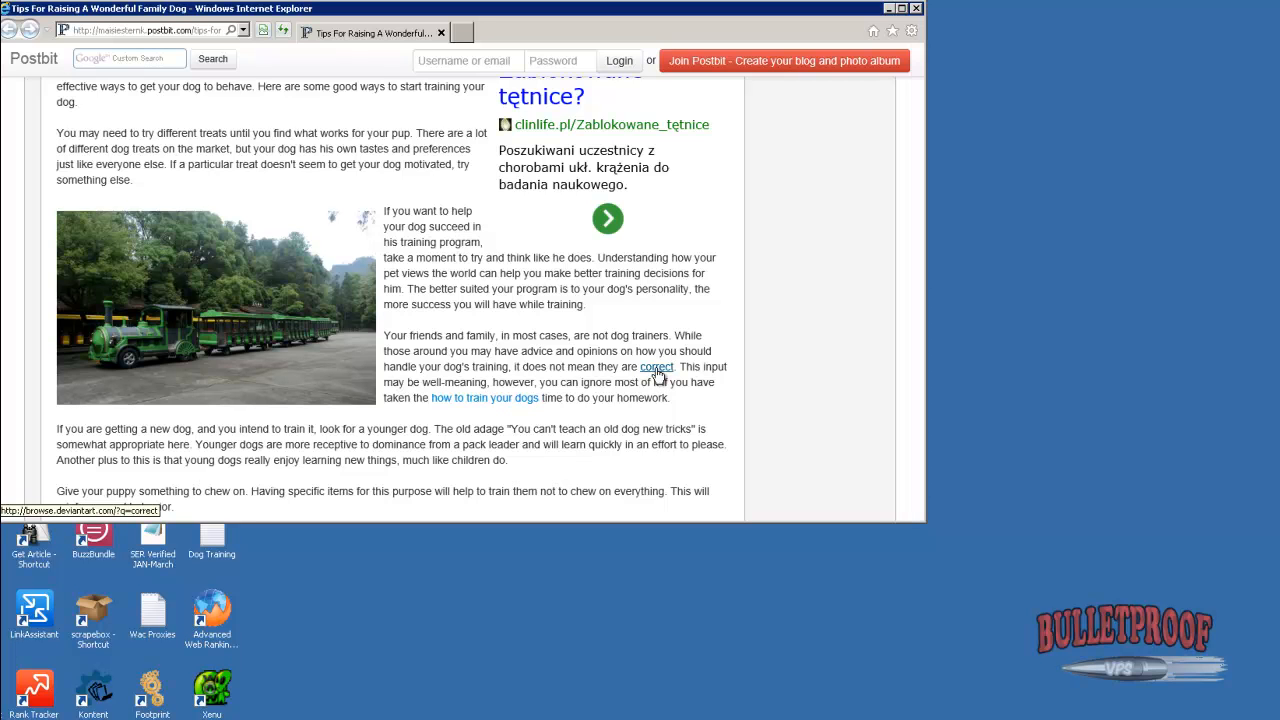
Open the article's "correct" link in a new tab, view the linked page and return to the article to examine its image
{"action": "right_click", "coordinate": [657, 369]}
{"action": "left_click", "coordinate": [690, 393]}
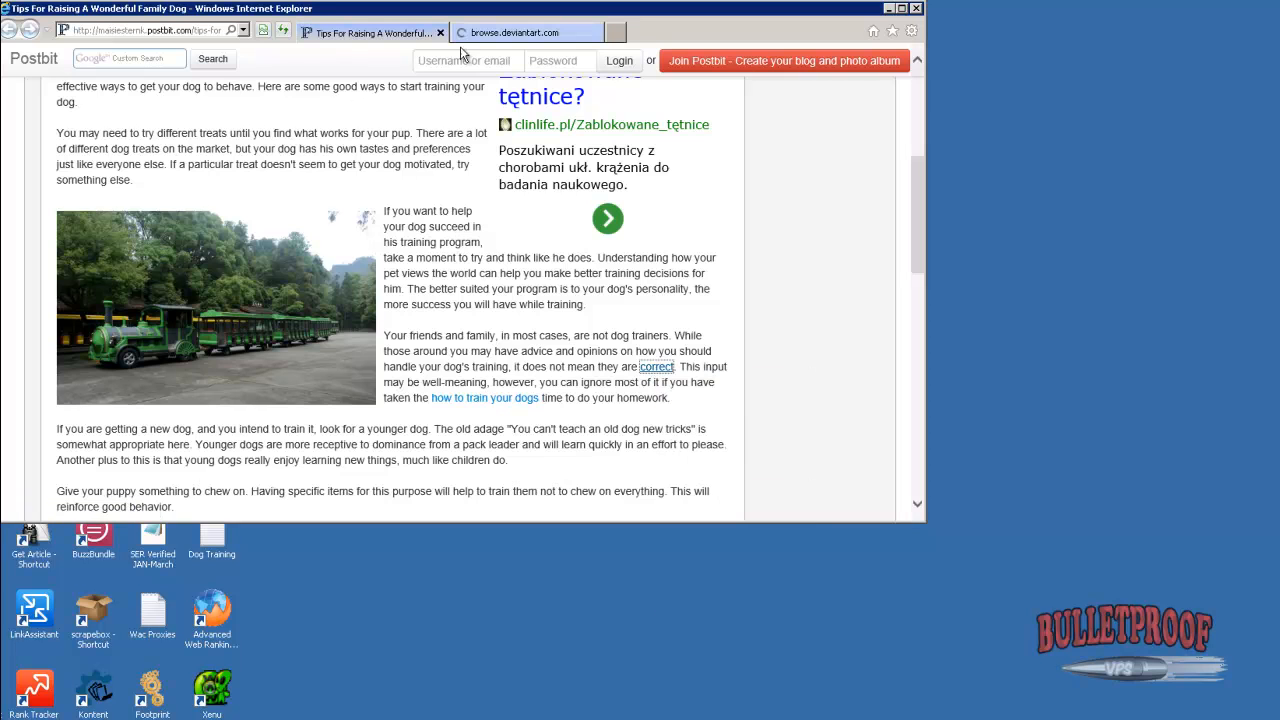
{"action": "left_click", "coordinate": [490, 36]}
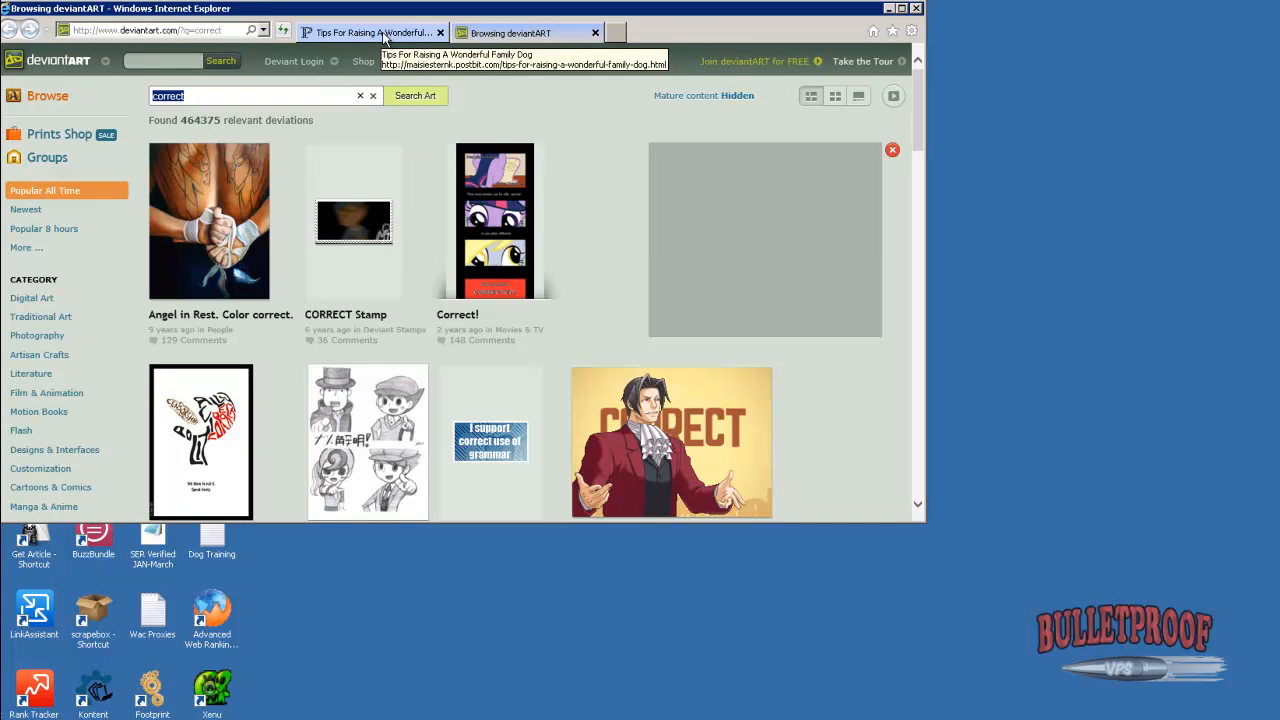
{"action": "left_click", "coordinate": [383, 38]}
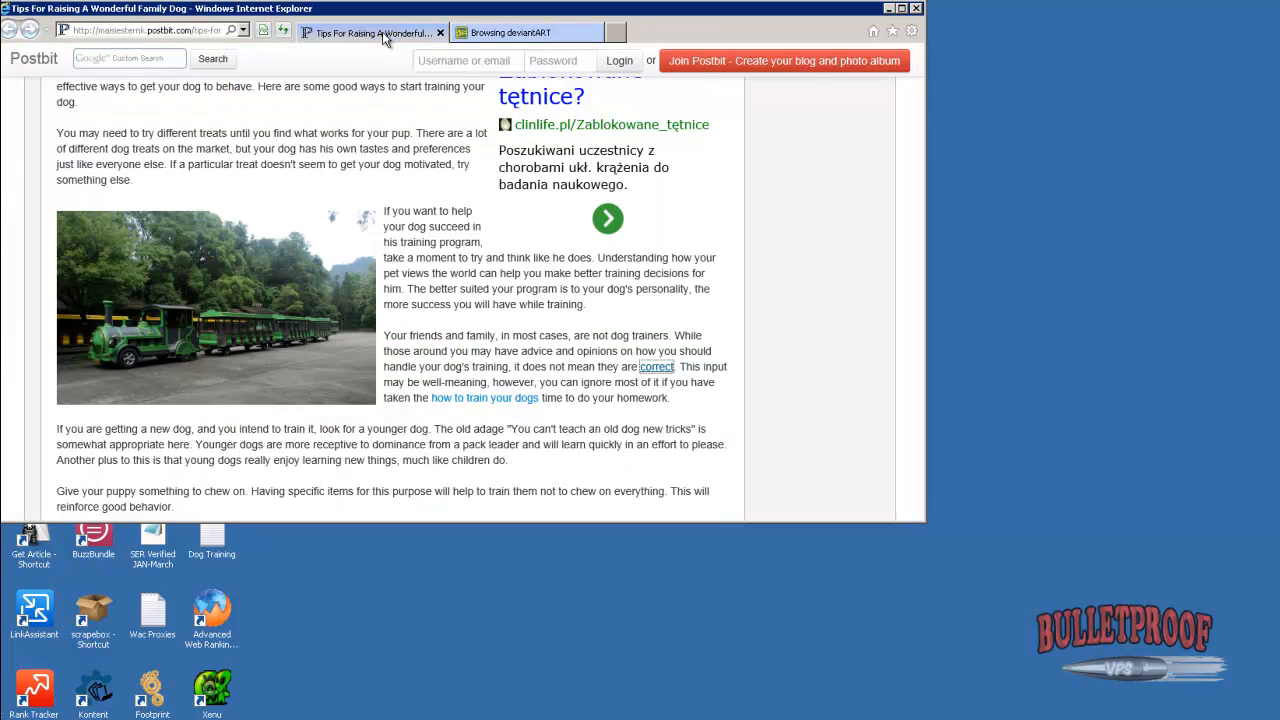
{"action": "scroll", "coordinate": [662, 397], "scroll_direction": "down", "scroll_amount": 1}
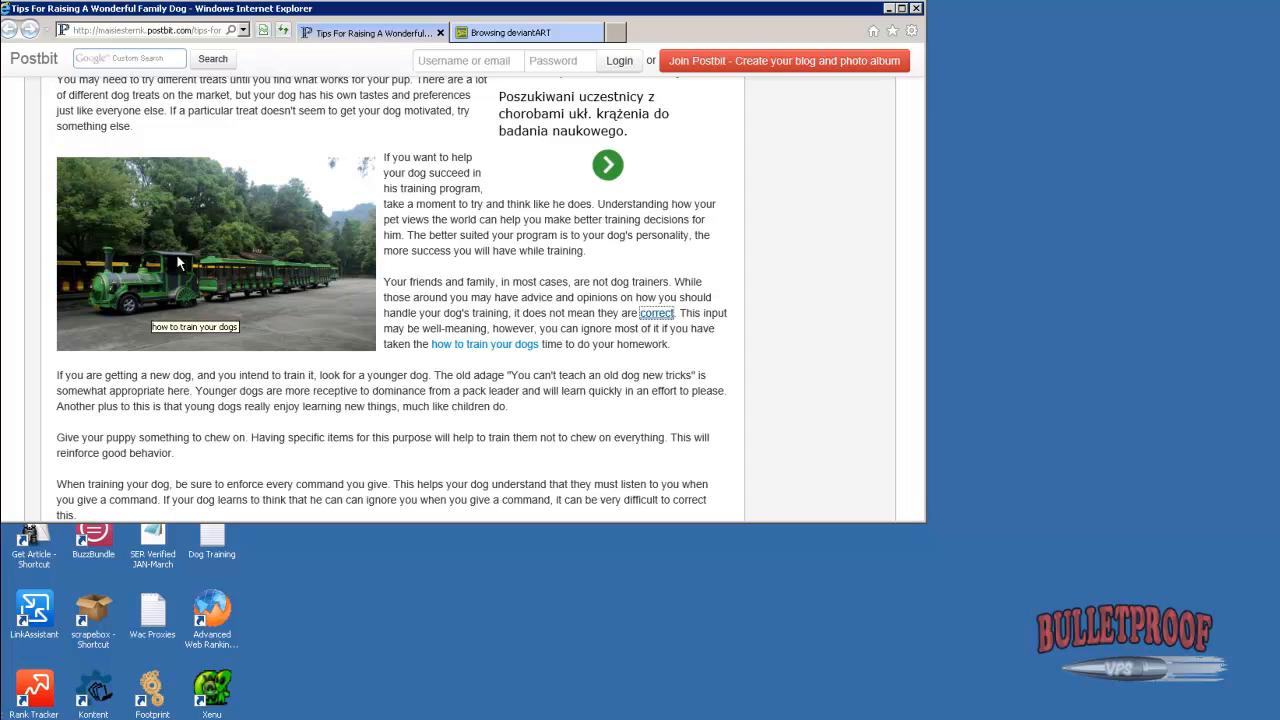
Switch to GSA Search Engine Ranker and turn off random image insertion in the article settings of the indogswetrust.ca2 project
{"action": "left_click", "coordinate": [535, 2]}
{"action": "double_click", "coordinate": [394, 41]}
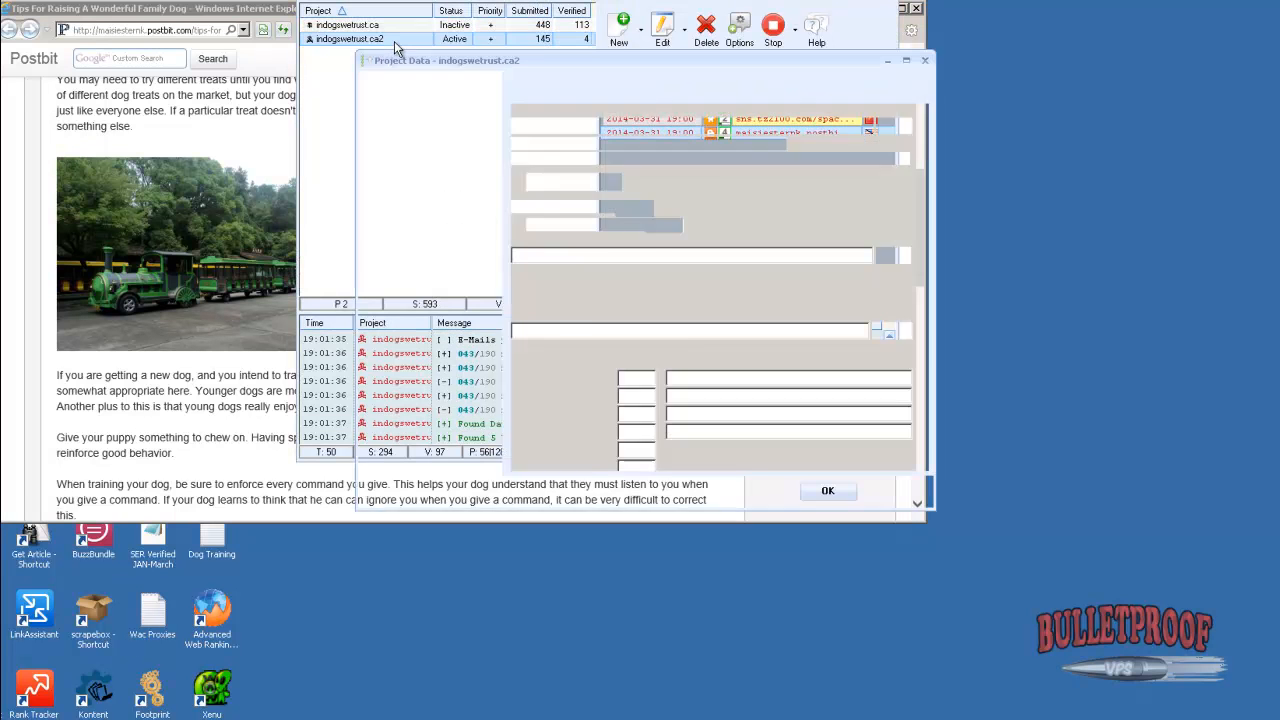
{"action": "left_click", "coordinate": [586, 95]}
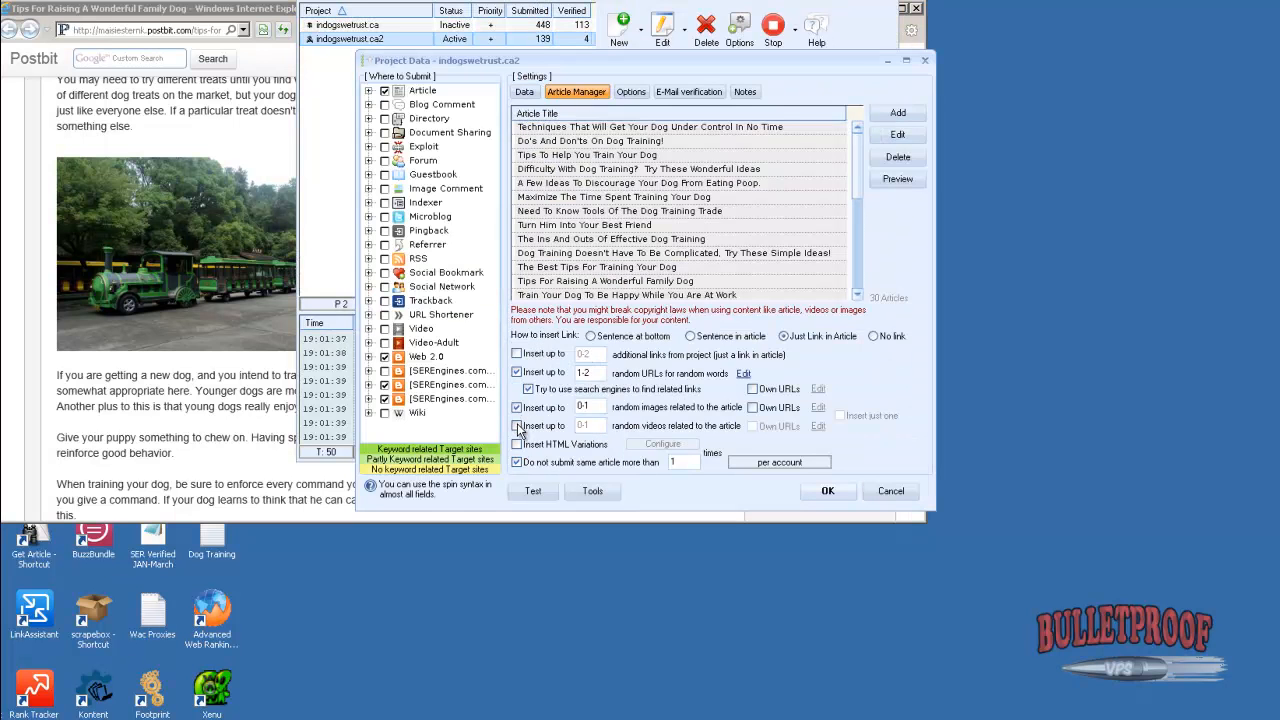
{"action": "left_click", "coordinate": [753, 408]}
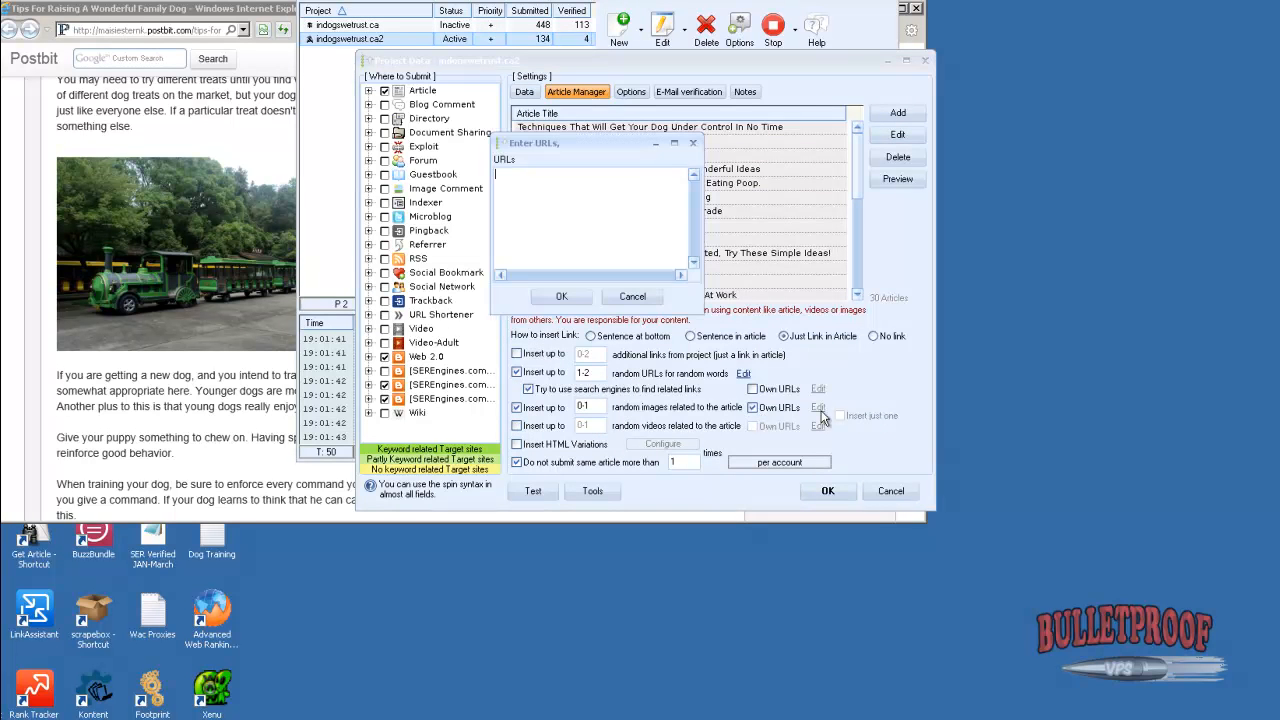
{"action": "left_click", "coordinate": [632, 296]}
{"action": "left_click", "coordinate": [517, 407]}
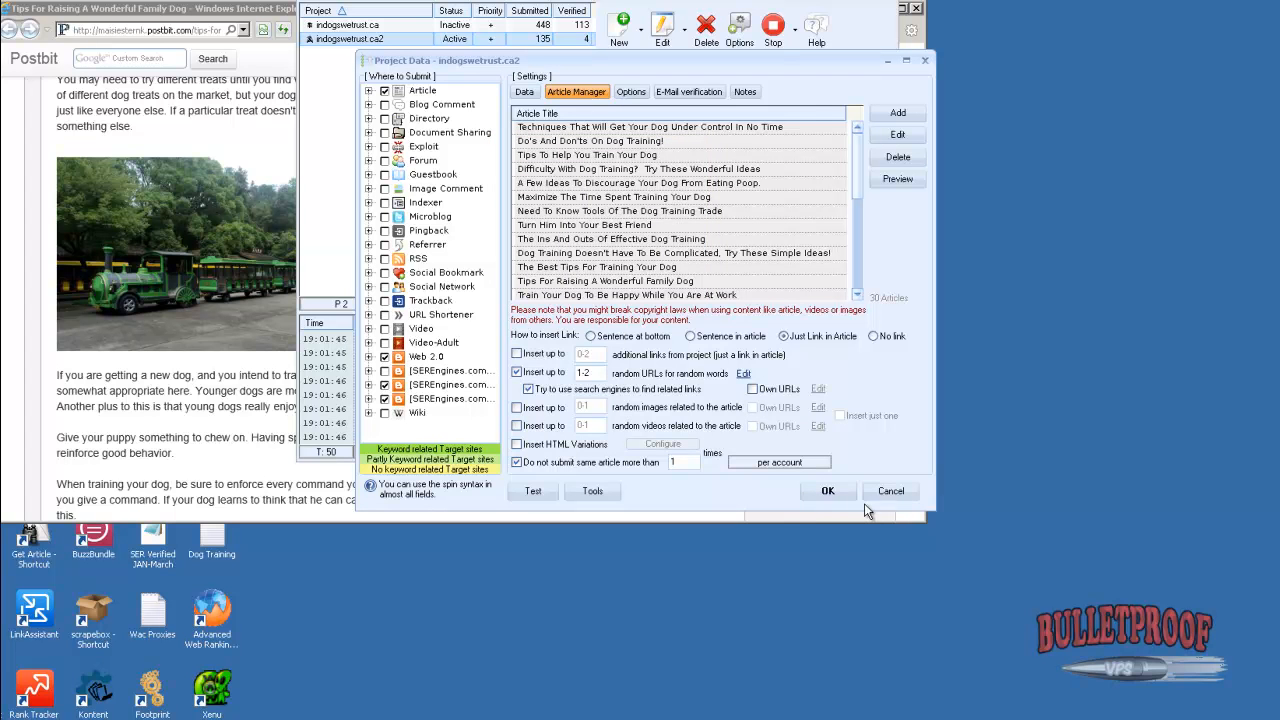
Look over the beginning of the verified Postbit article again and save the indogswetrust.ca2 project settings
{"action": "left_click", "coordinate": [125, 405]}
{"action": "left_click_drag", "start_coordinate": [917, 240], "coordinate": [903, 163]}
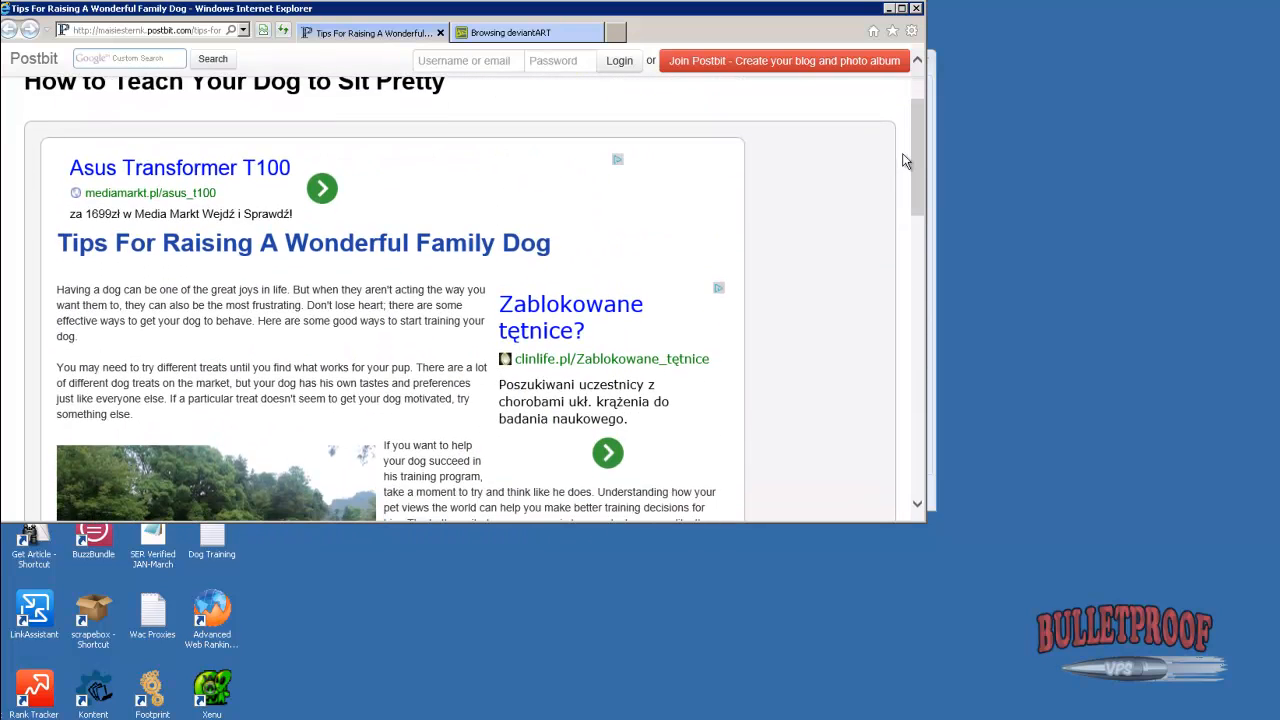
{"action": "left_click", "coordinate": [889, 10]}
{"action": "left_click", "coordinate": [838, 494]}
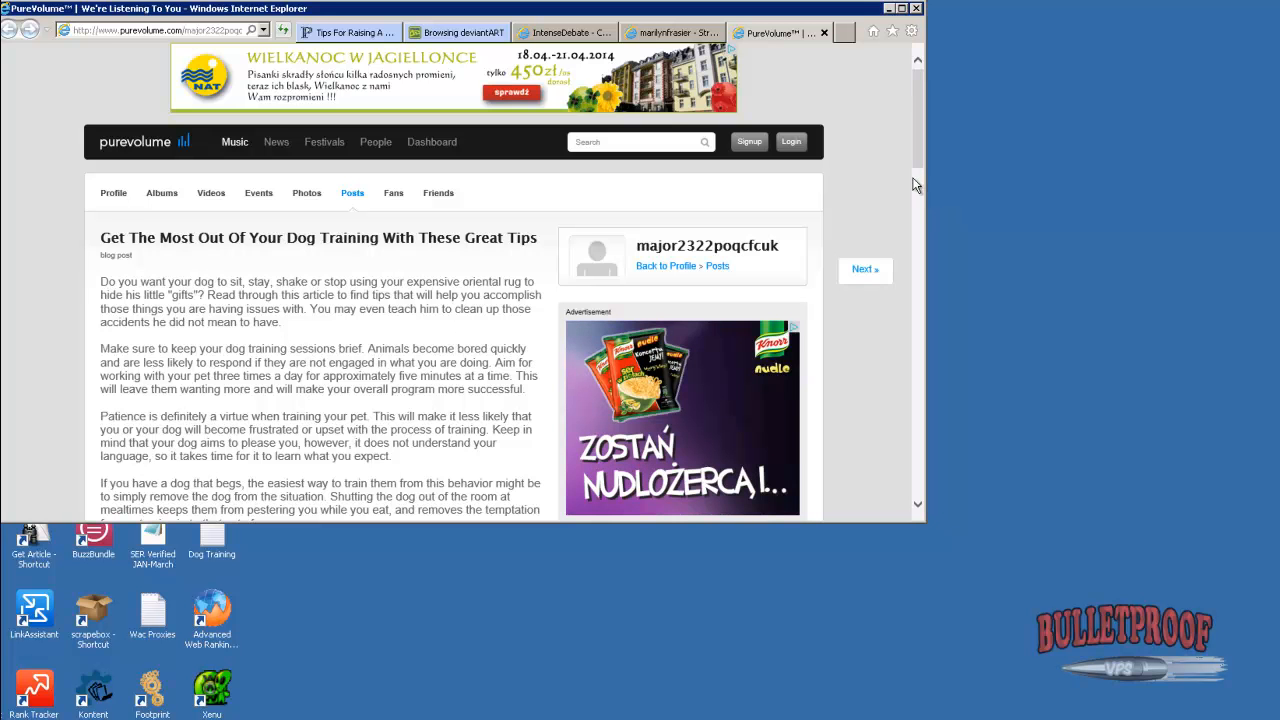
Examine the verified PureVolume dog training post and its inserted links, then put the browser away
{"action": "mouse_move", "coordinate": [917, 160]}
{"action": "left_mouse_down"}
{"action": "mouse_move", "coordinate": [921, 280]}
{"action": "mouse_move", "coordinate": [936, 297]}
{"action": "mouse_move", "coordinate": [930, 157]}
{"action": "left_mouse_up"}
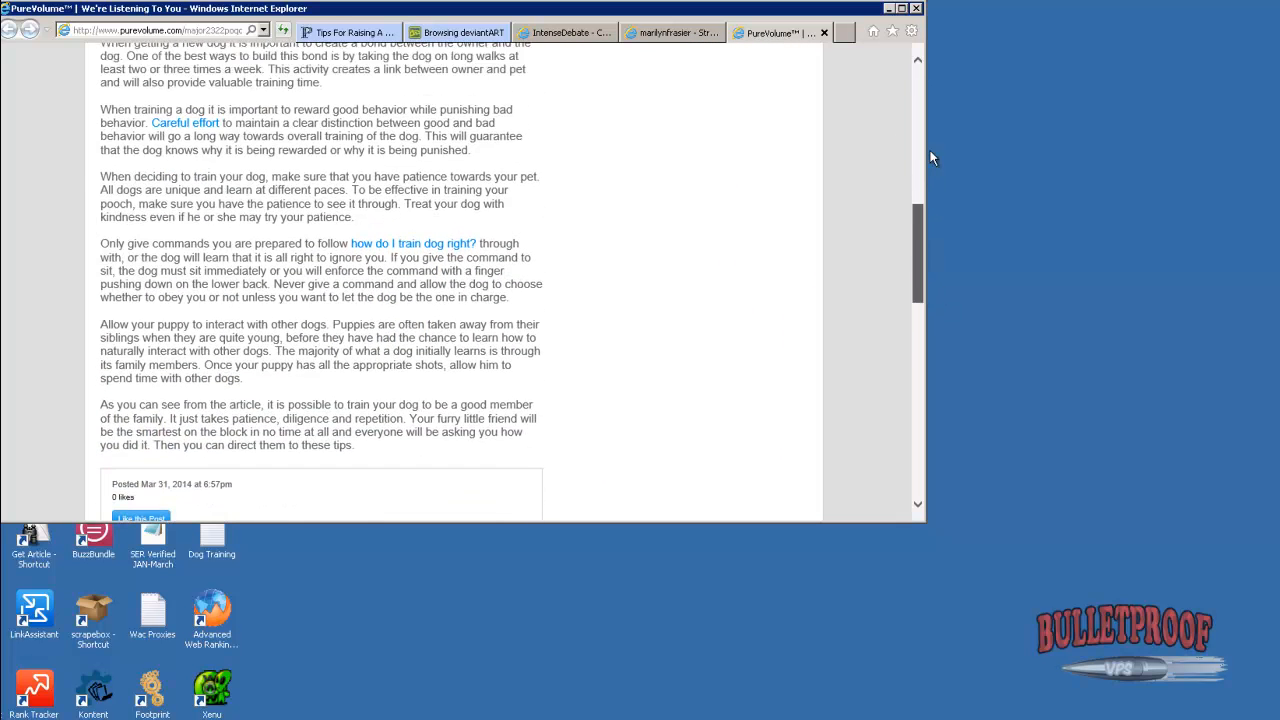
{"action": "left_click_drag", "start_coordinate": [922, 87], "coordinate": [920, 137]}
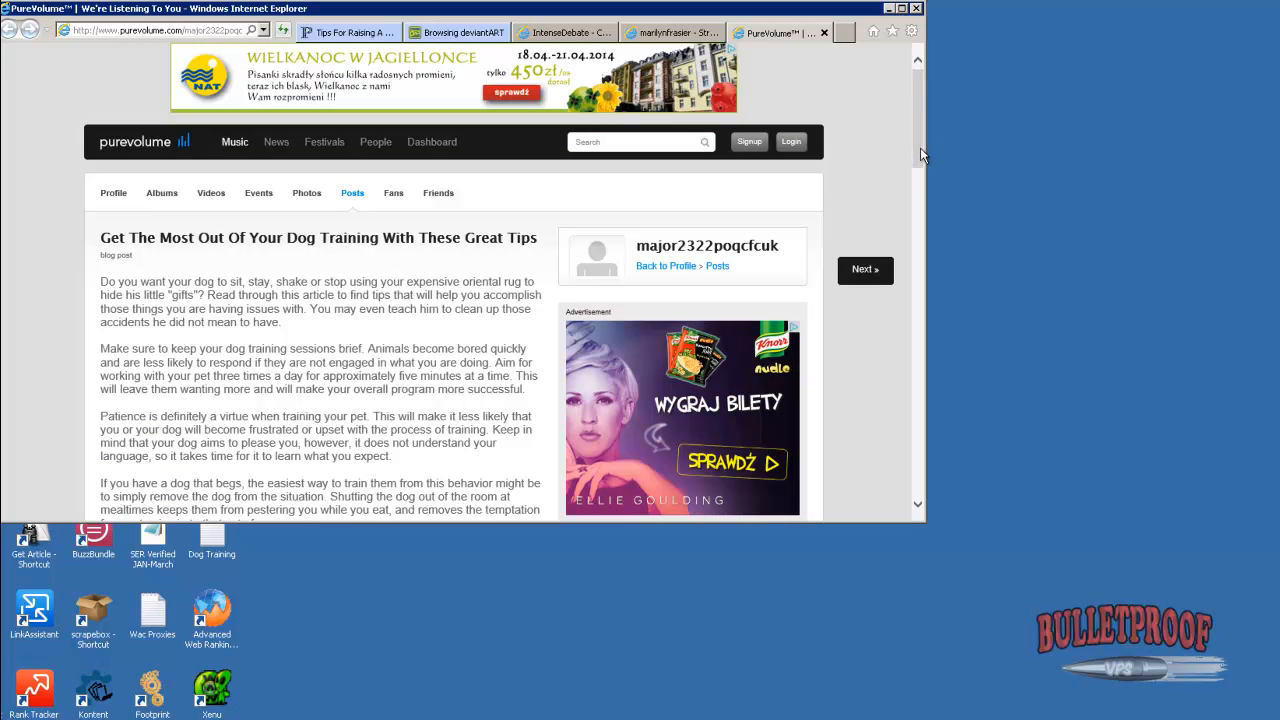
{"action": "left_click", "coordinate": [889, 10]}
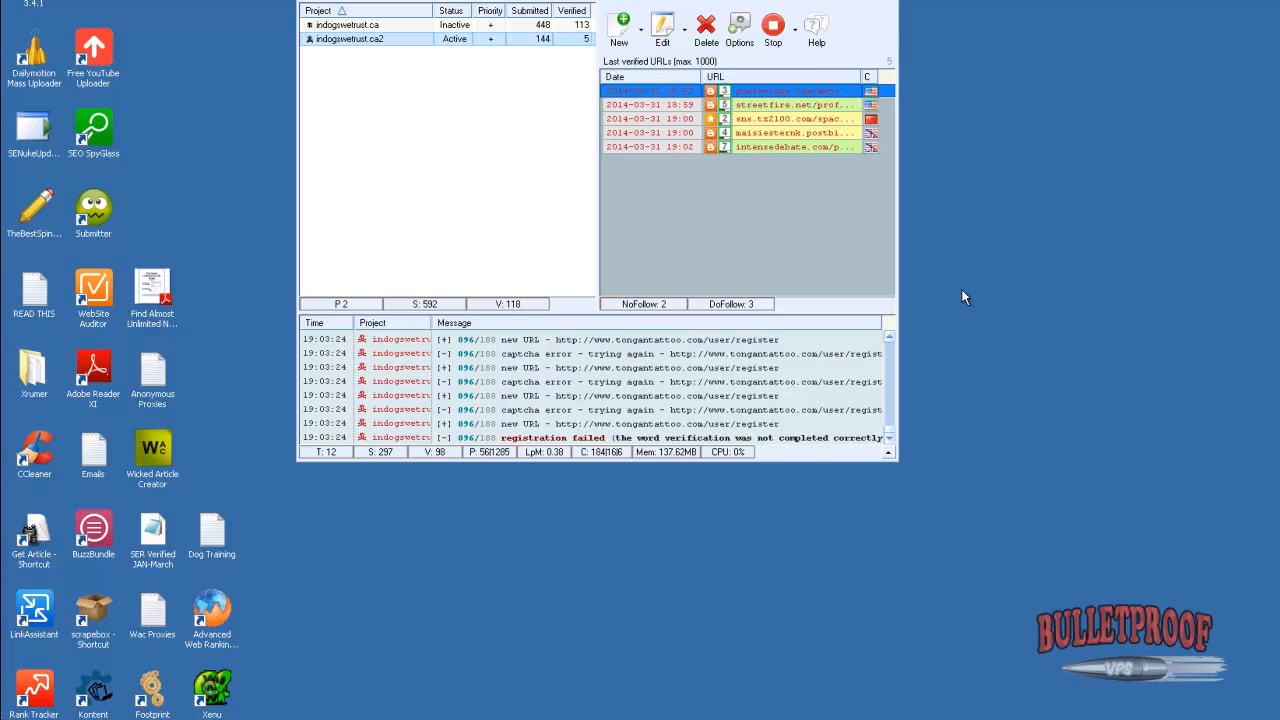
Show the verified URLs of the indogswetrust.ca2 project, review the list and close it
{"action": "right_click", "coordinate": [405, 40]}
{"action": "mouse_move", "coordinate": [461, 82]}
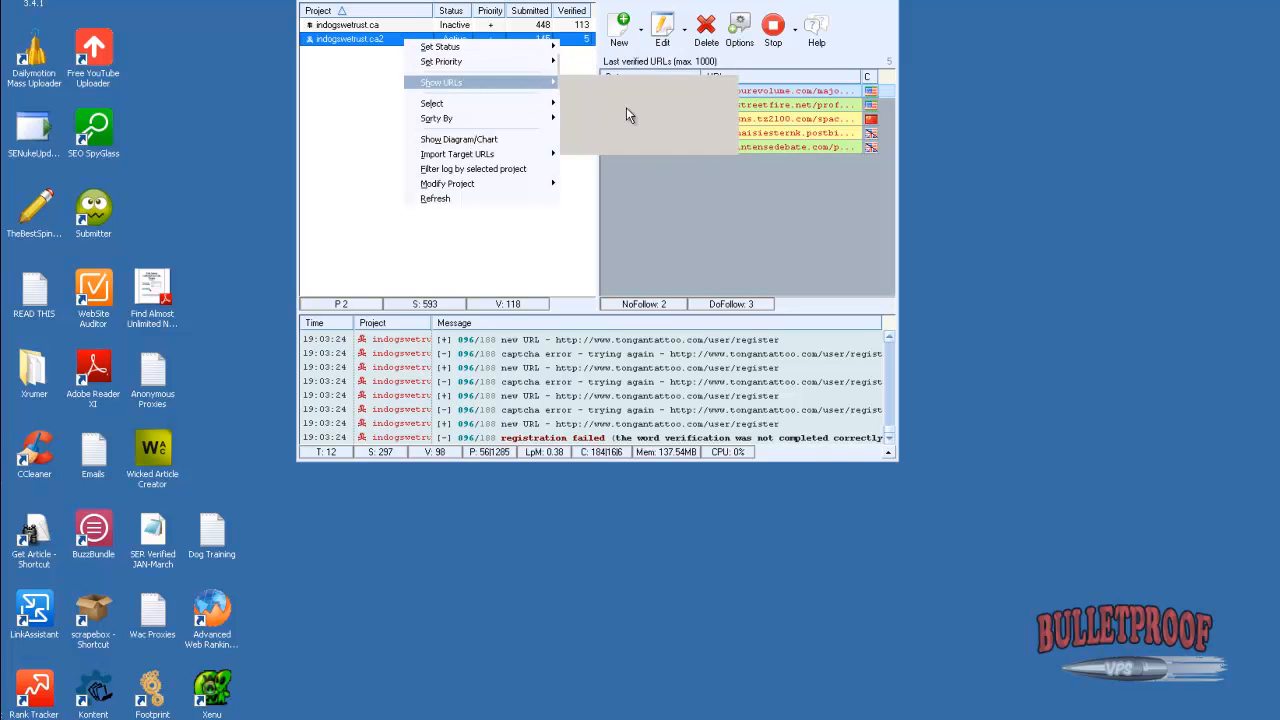
{"action": "left_click", "coordinate": [625, 96]}
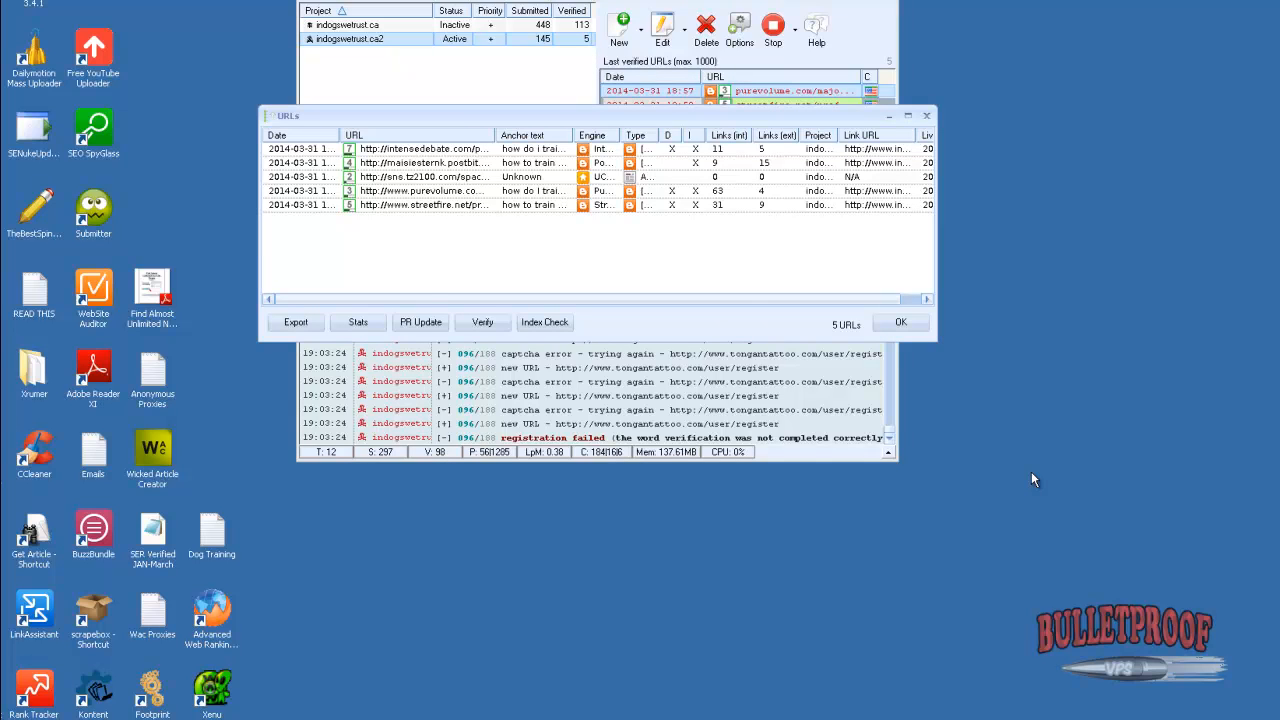
{"action": "left_click", "coordinate": [900, 322]}
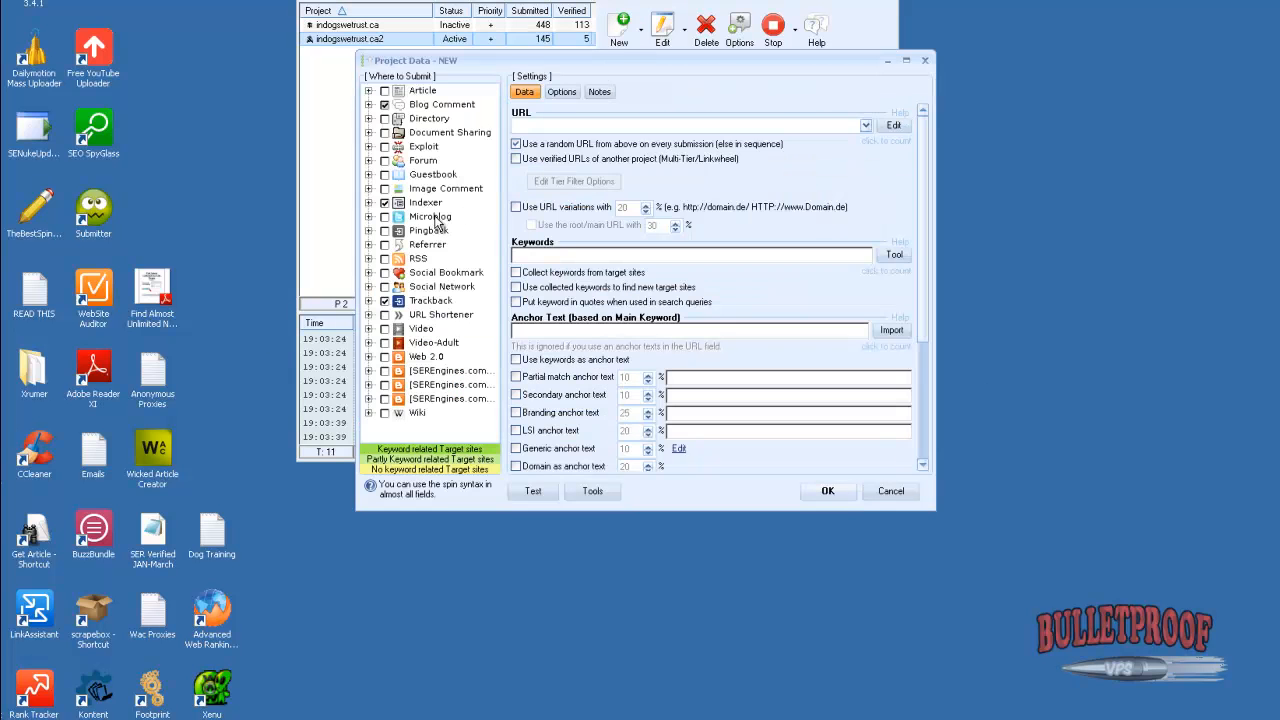
In a new project, disable random URL use and target the verified URLs of indogswetrust.ca2 instead
{"action": "left_click", "coordinate": [517, 144]}
{"action": "left_click", "coordinate": [516, 159]}
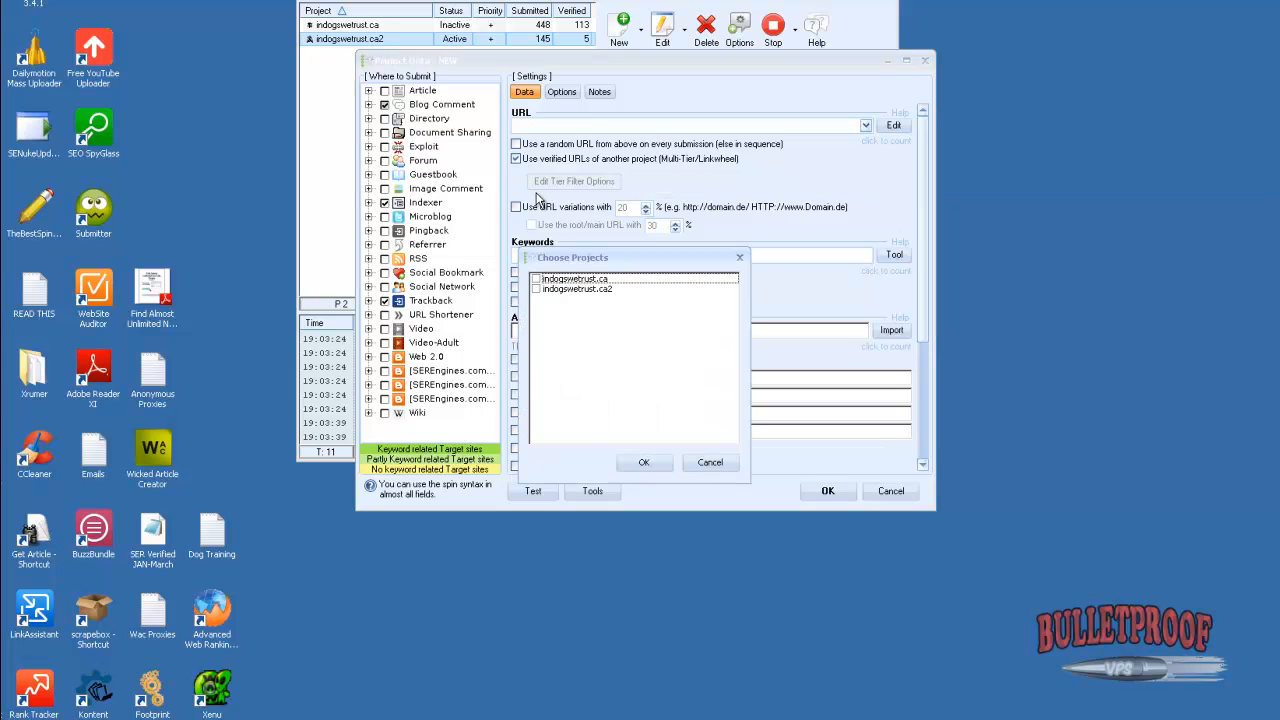
{"action": "left_click", "coordinate": [537, 289]}
{"action": "left_click", "coordinate": [640, 462]}
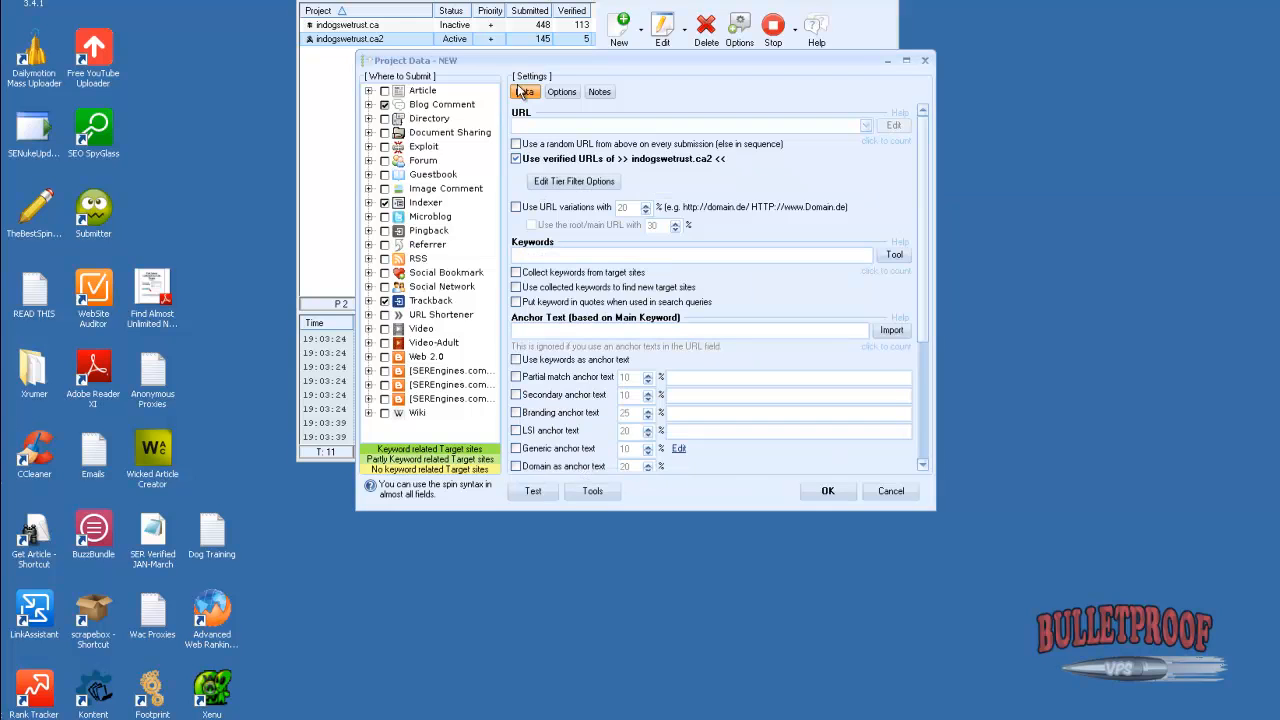
{"action": "left_click_drag", "start_coordinate": [546, 60], "coordinate": [729, 149]}
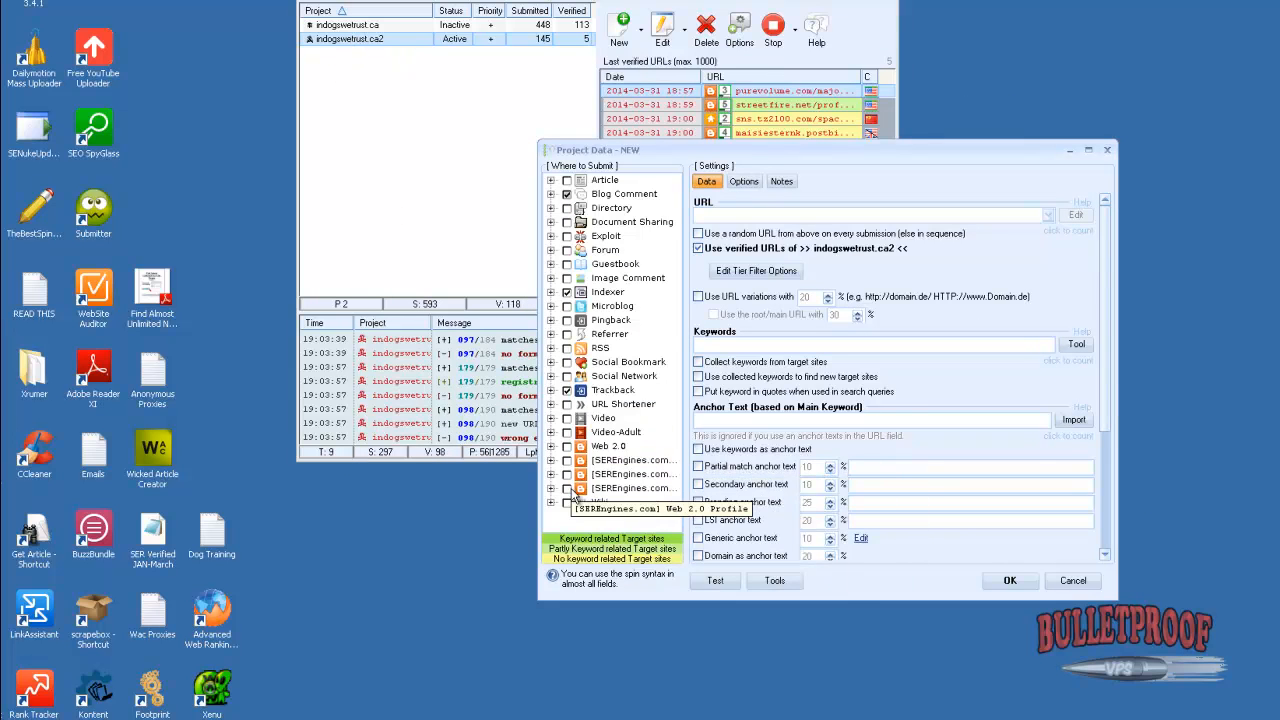
Select Article and Social Bookmark as submission platforms, deselect Indexer and Trackback, keep Blog Comment, and confirm the new project
{"action": "left_click", "coordinate": [567, 181]}
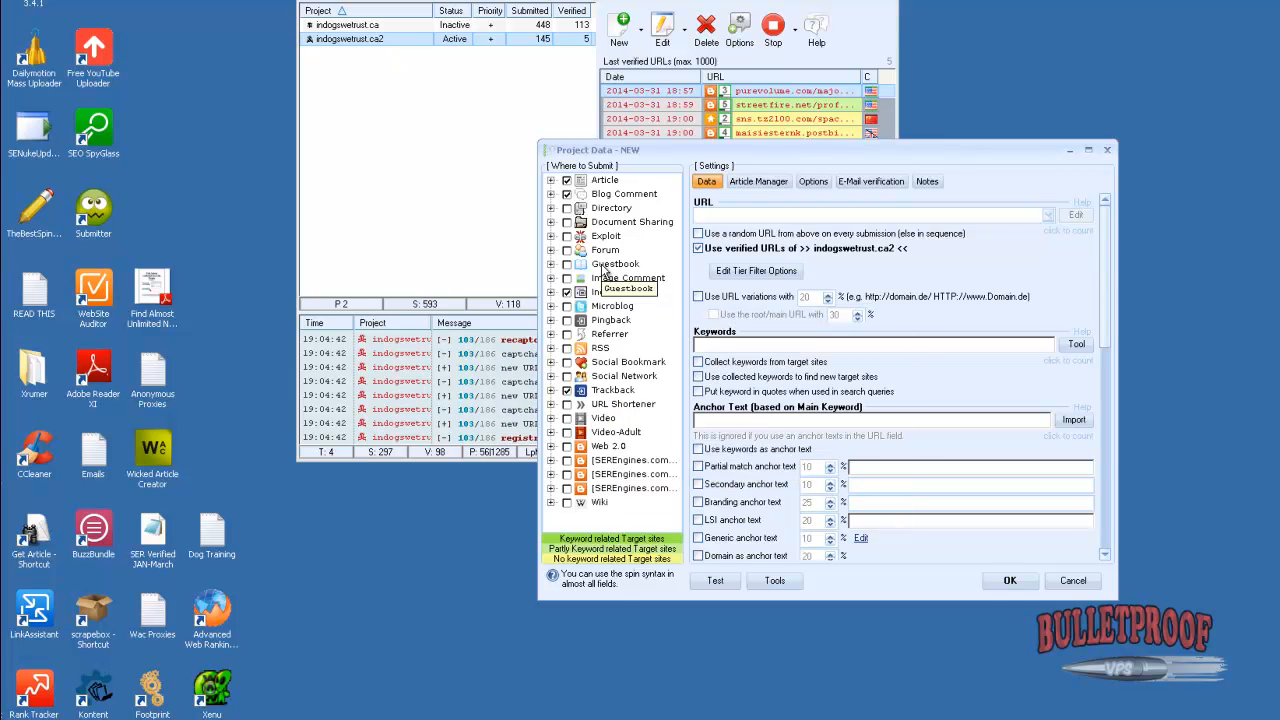
{"action": "left_click", "coordinate": [551, 236]}
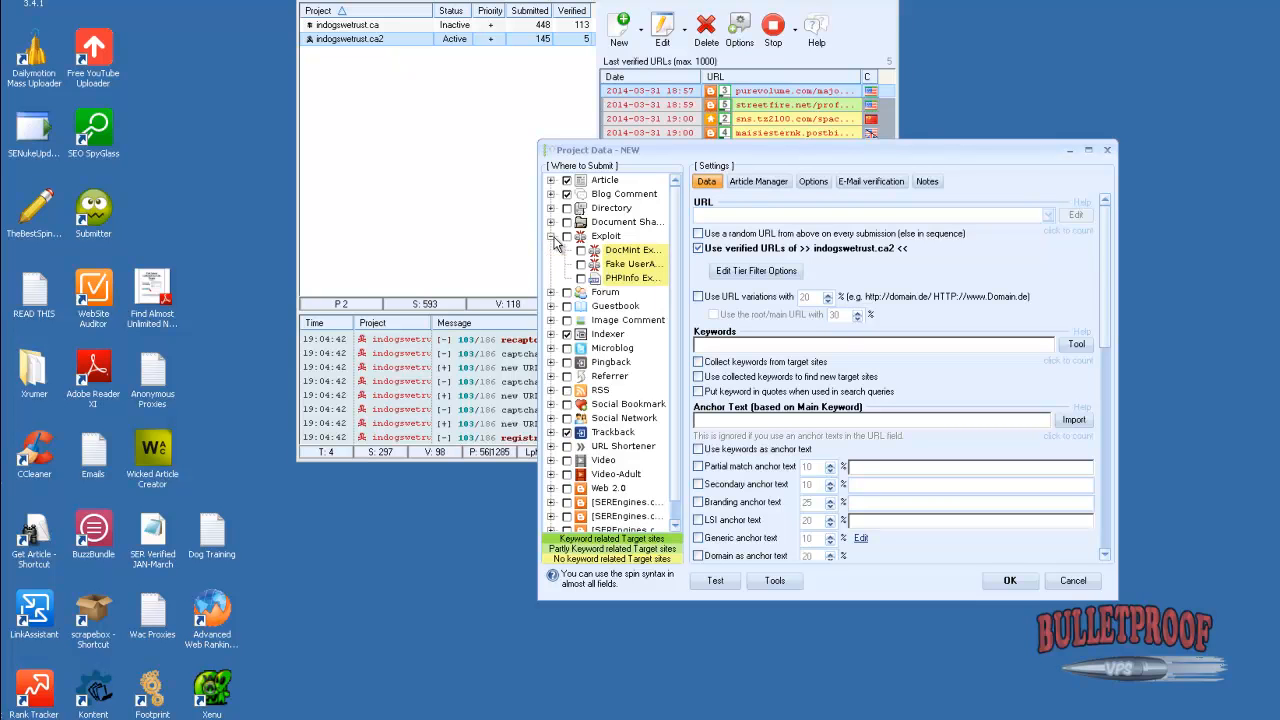
{"action": "left_click", "coordinate": [551, 236]}
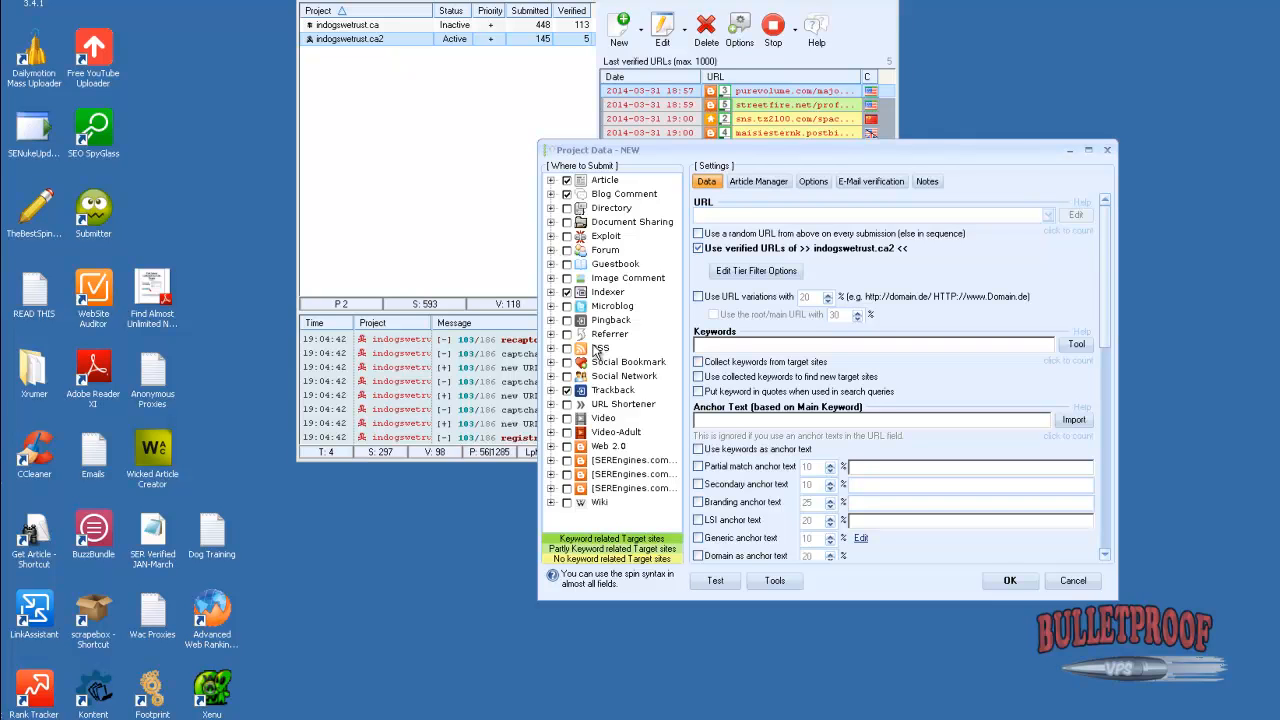
{"action": "left_click", "coordinate": [567, 292]}
{"action": "left_click", "coordinate": [567, 390]}
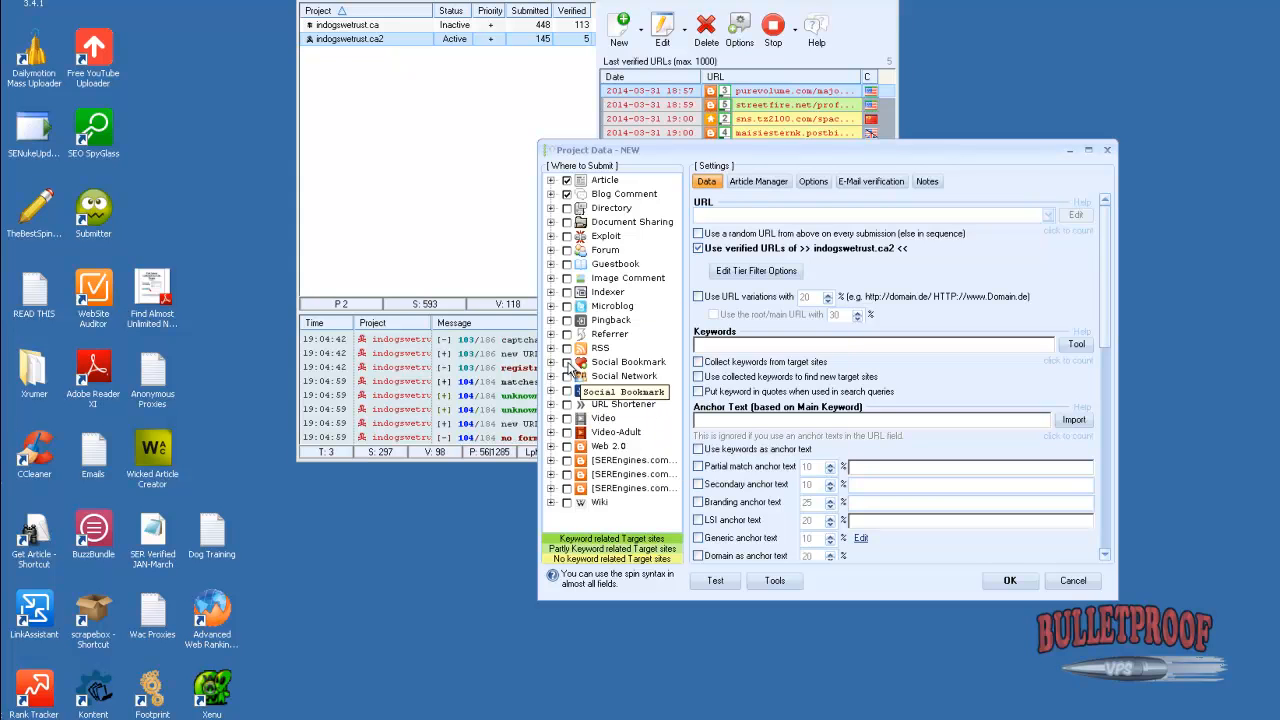
{"action": "left_click", "coordinate": [567, 362]}
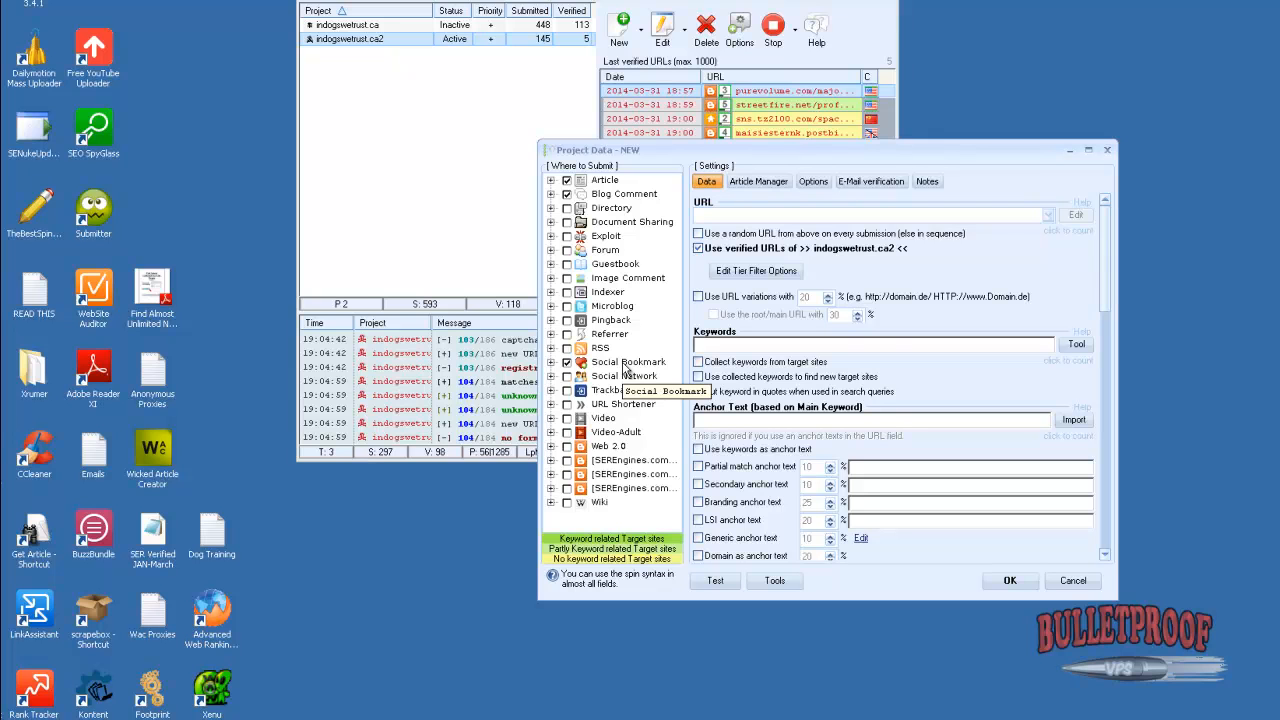
{"action": "mouse_move", "coordinate": [621, 292]}
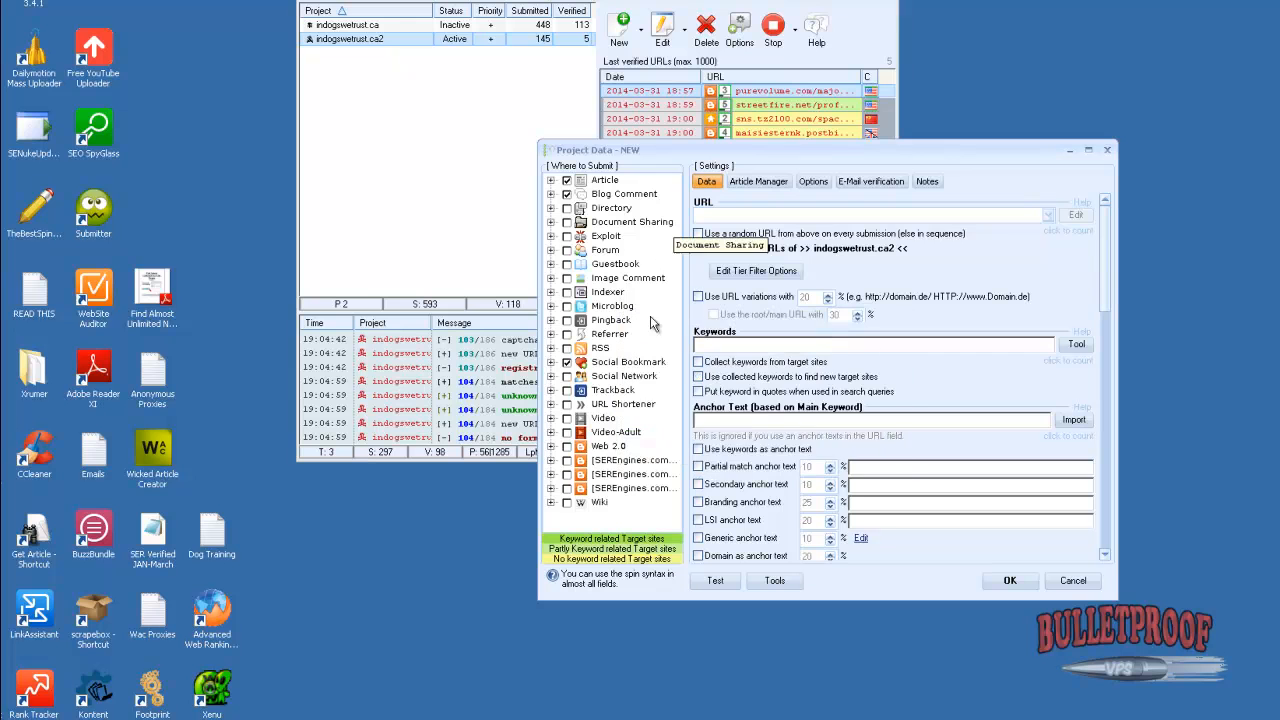
{"action": "left_click", "coordinate": [1010, 580]}
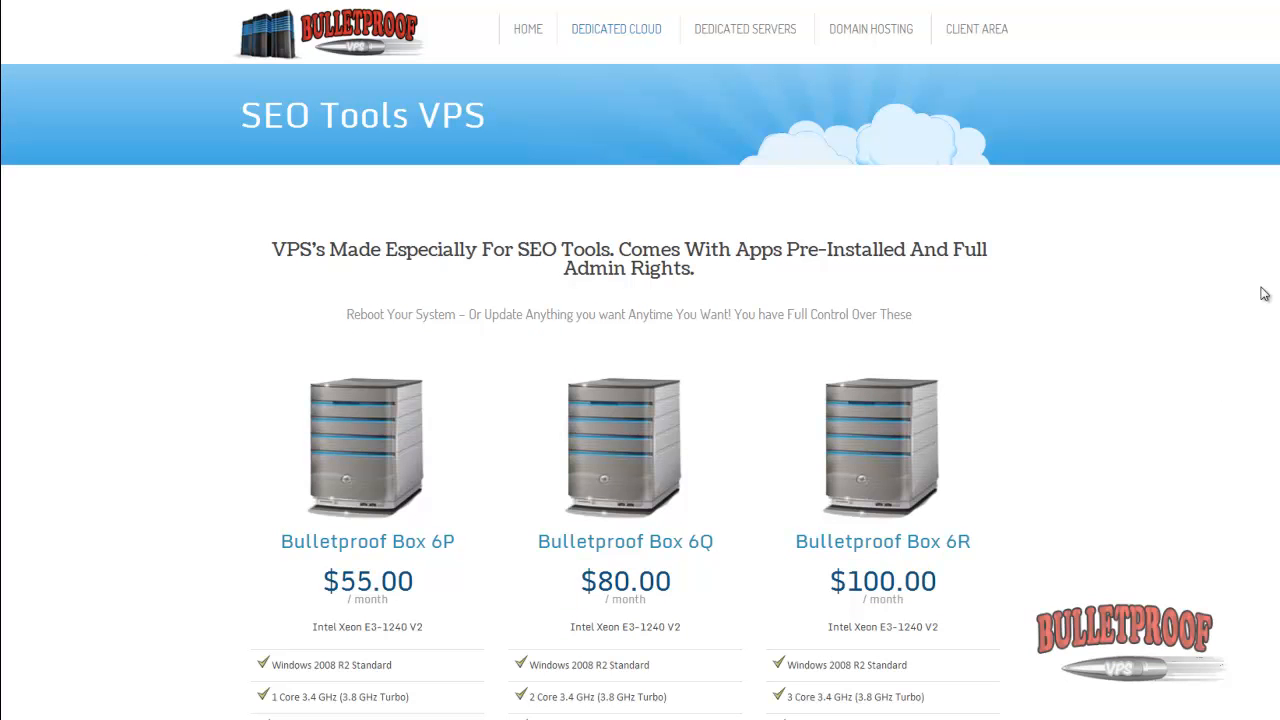
{"action": "scroll", "coordinate": [640, 360], "scroll_direction": "up", "scroll_amount": 1}
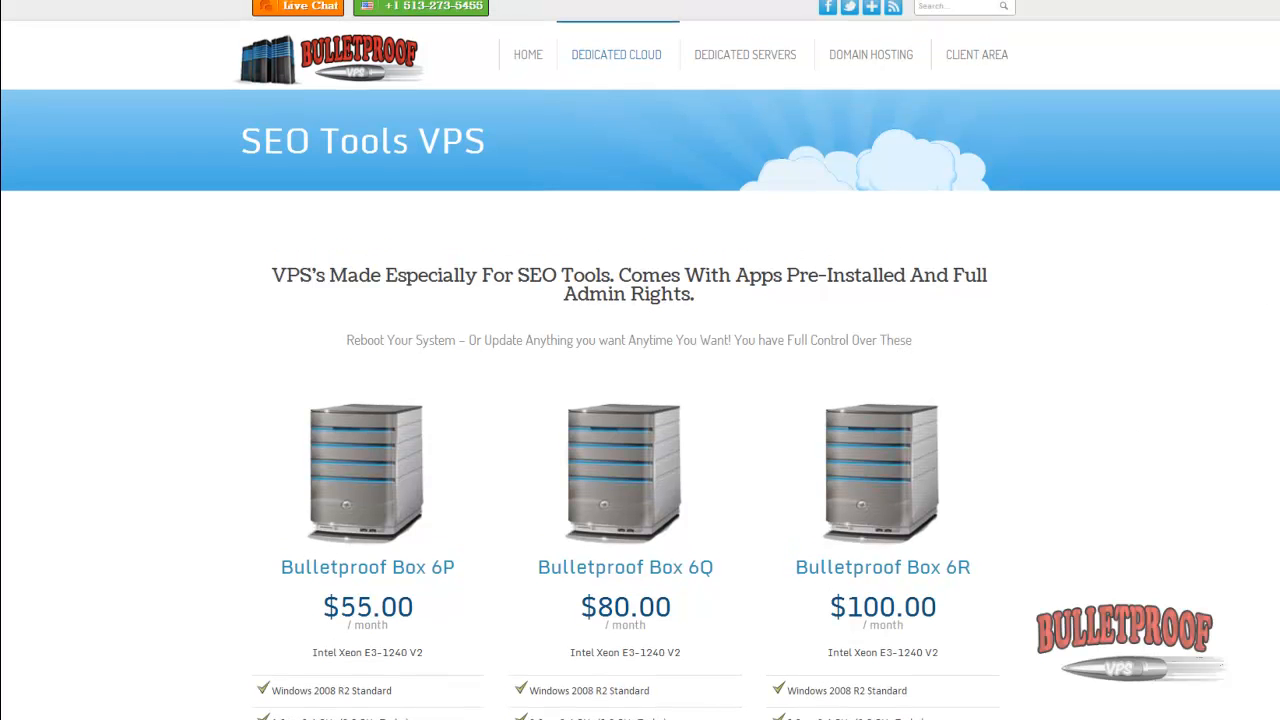